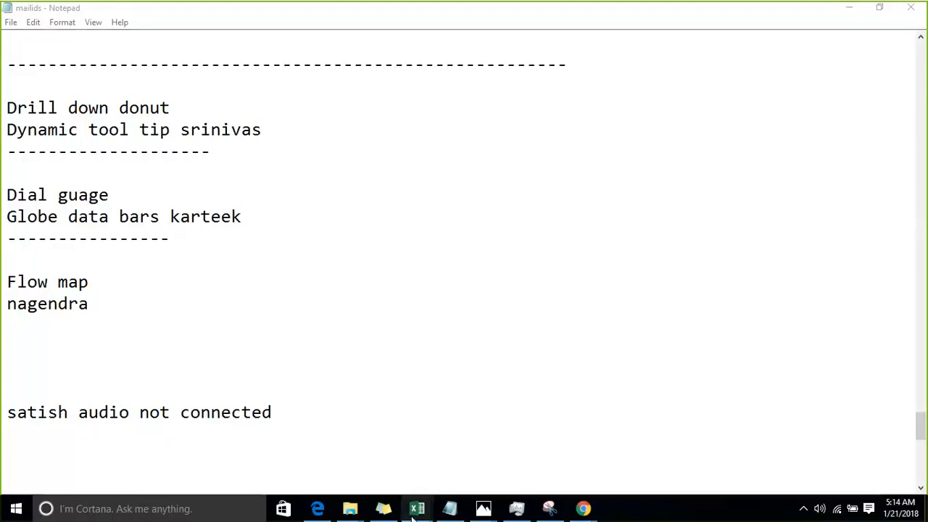
Switch to the Time-data workbook in Excel and close the list of existing measures
mouse_move(415, 514)
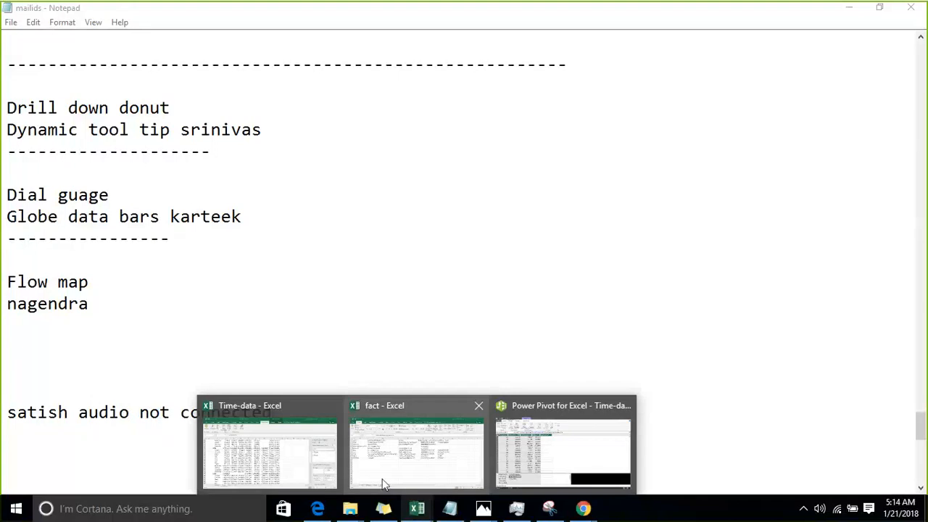
left_click(305, 433)
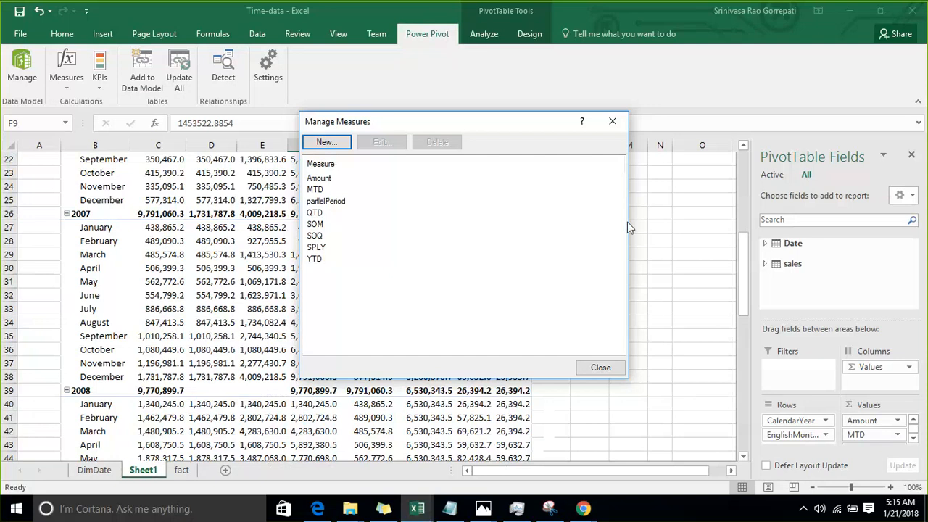
left_click(596, 367)
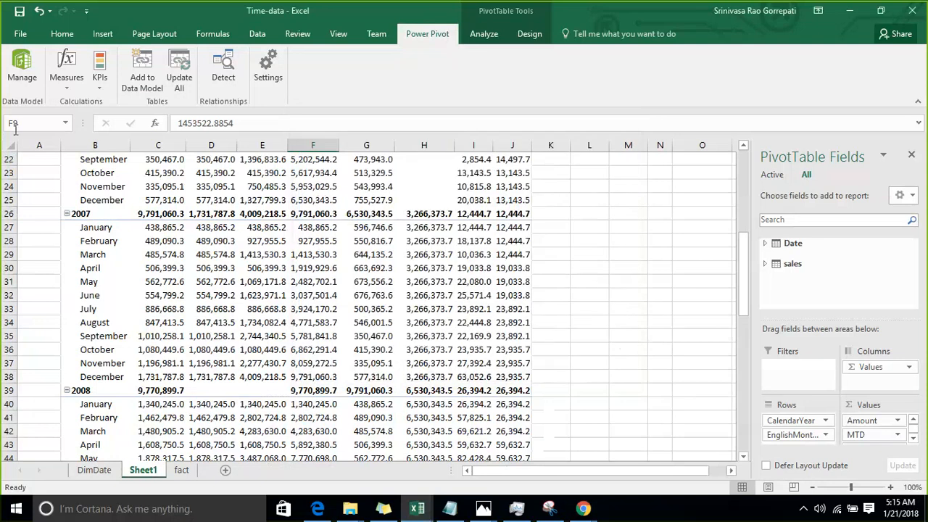
Start a new Power Pivot measure in the sales table and name it CBM
left_click(66, 72)
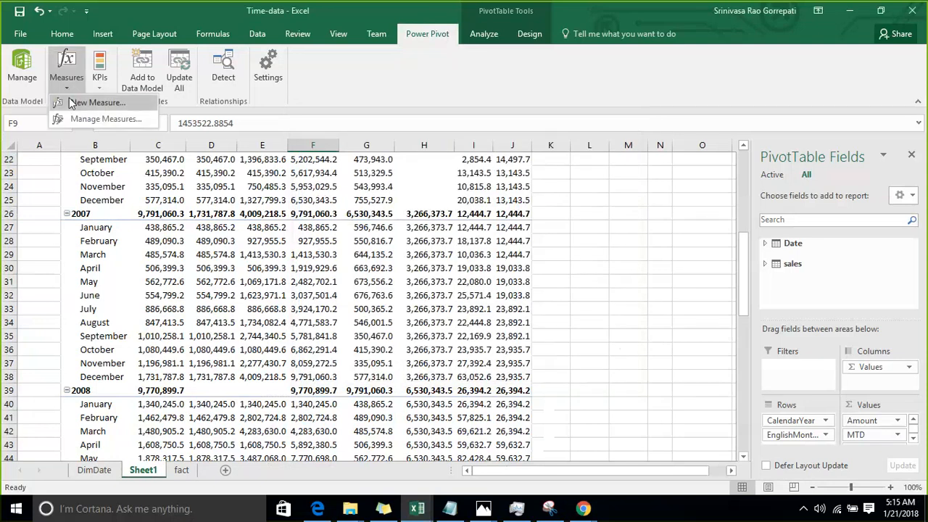
left_click(72, 104)
left_click_drag(391, 155, 336, 154)
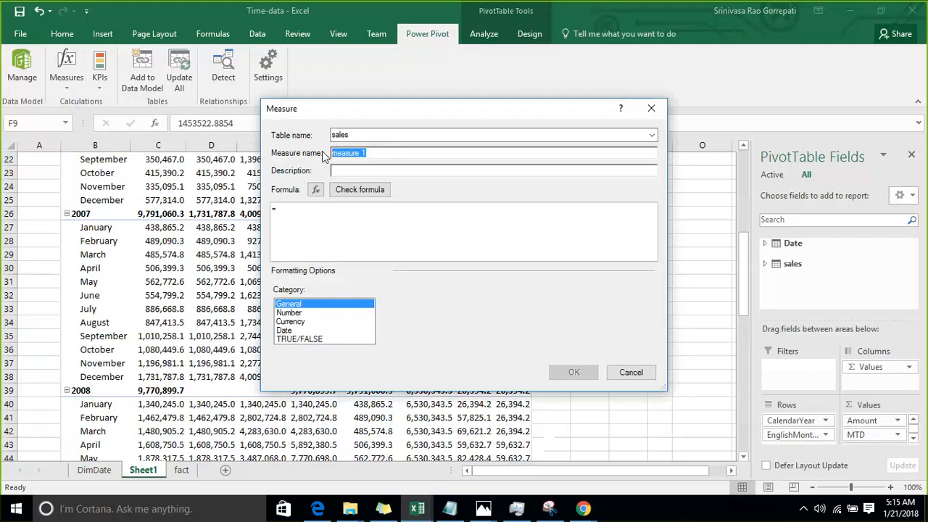
type("CBM")
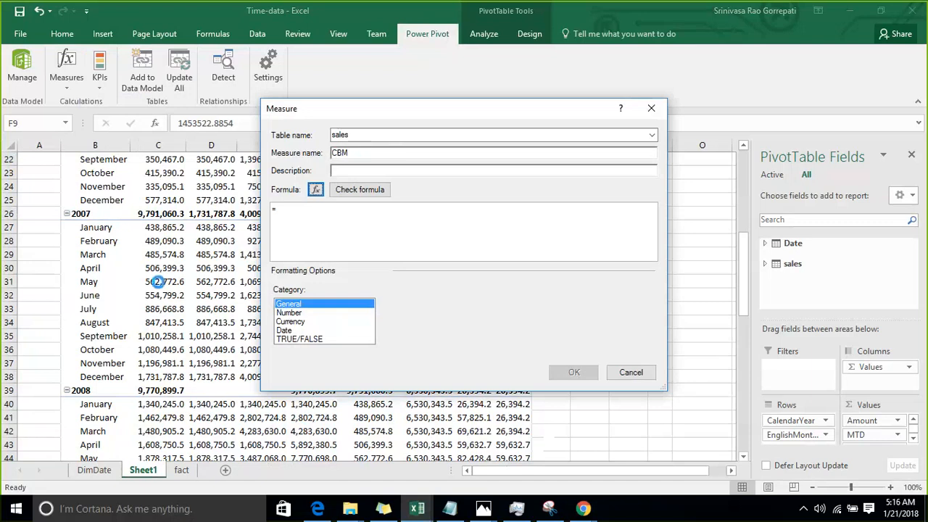
Begin the CBM formula as =CALCULATE([Amount],CLOSINGBALANCEMONTH( using the formula suggestions
left_click(310, 213)
type("Ca")
key("Tab")
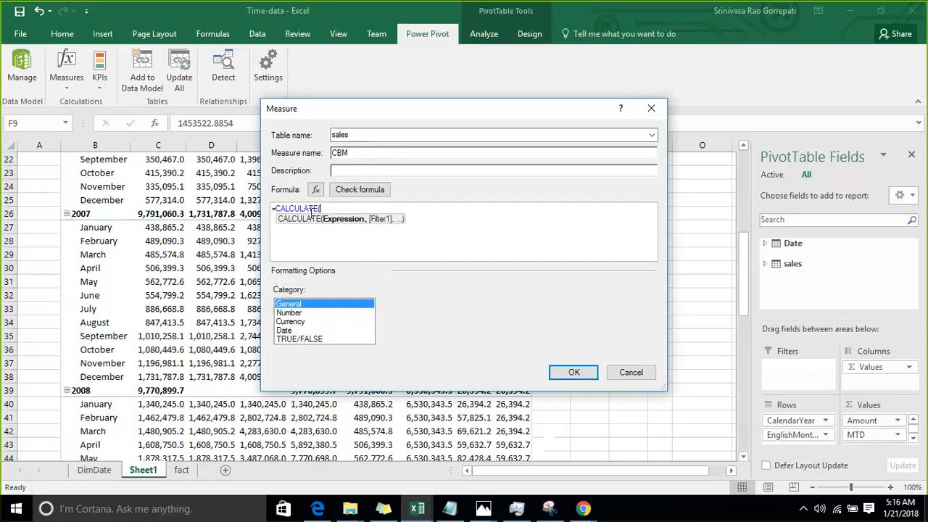
type("[")
key("Tab")
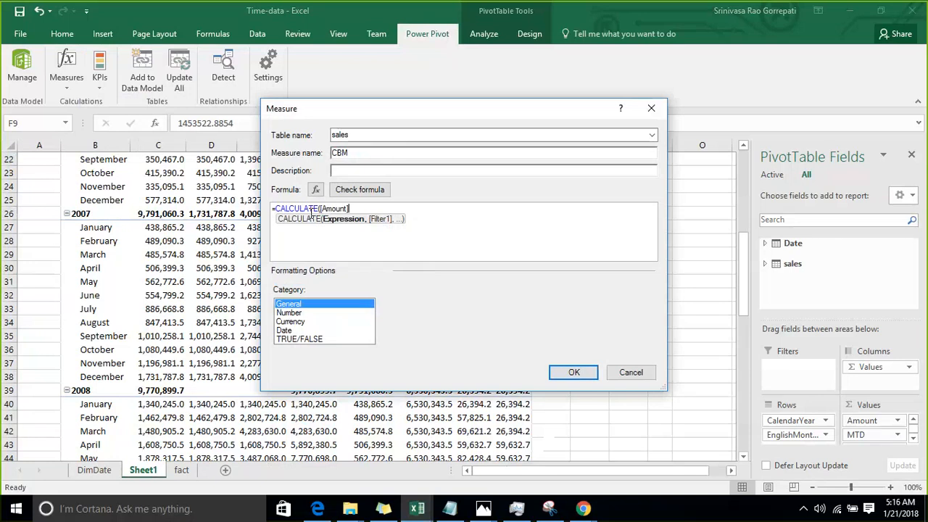
type(",")
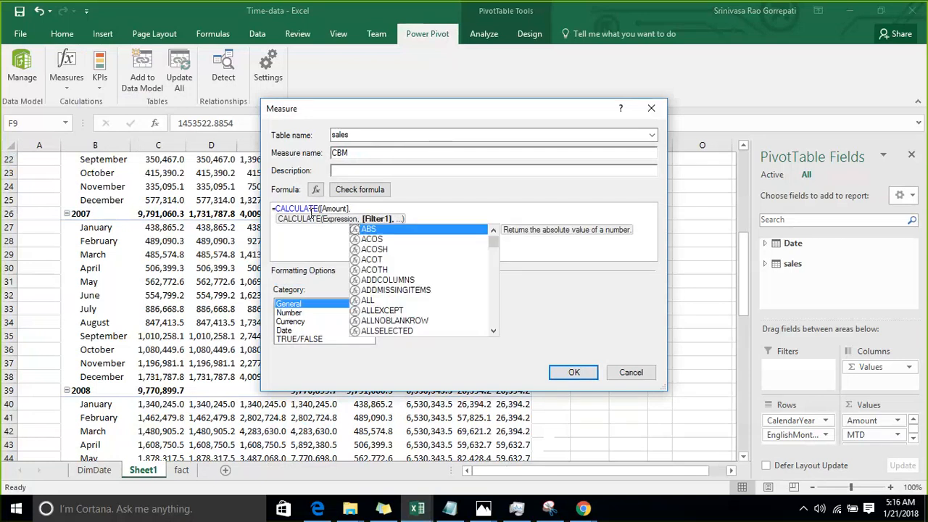
type("clo")
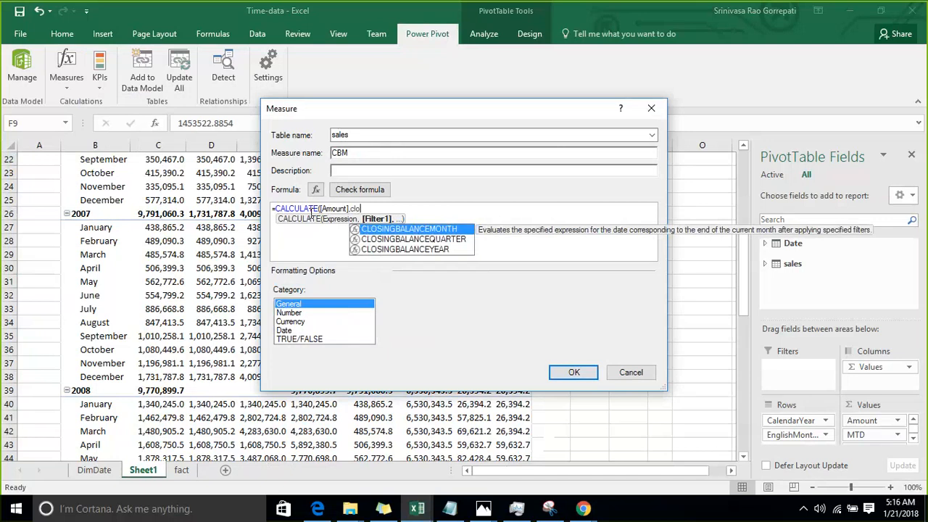
key("Tab")
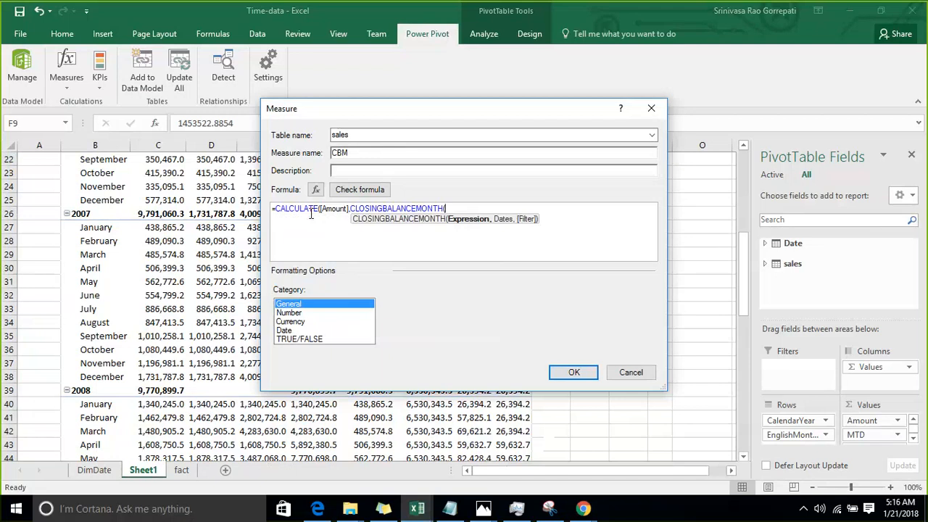
Delete CALCULATE([Amount], from the formula, keeping only =CLOSINGBALANCEMONTH( as its beginning
key("Left")
key("Left")
key("Left")
key("Left")
key("Left")
key("Left")
key("Left")
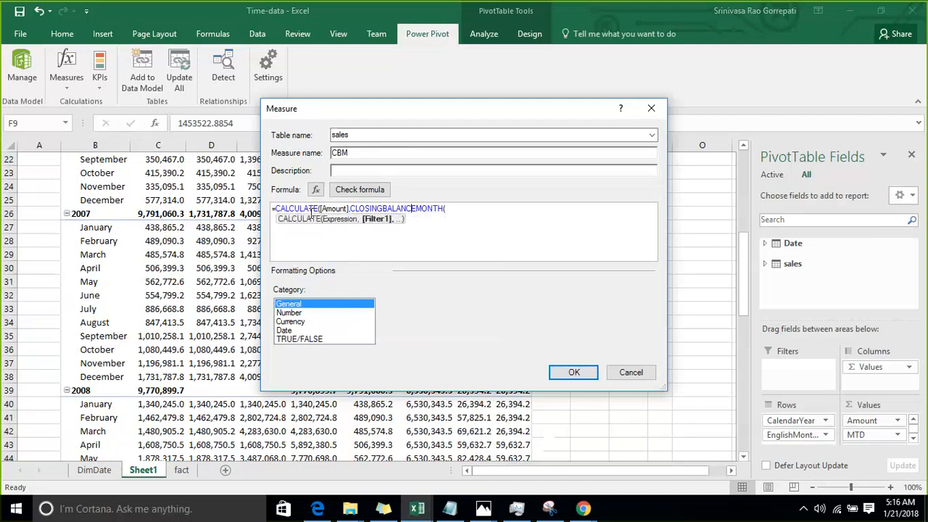
key("Left")
key("Left")
key("Left")
key("Left")
key("Left")
key("Left")
key("Left")
key("Left")
key("Left")
key("Left")
key("Left")
key("Left")
key("Left")
key("Left")
key("Left")
key("Left")
key("Left")
key("Left")
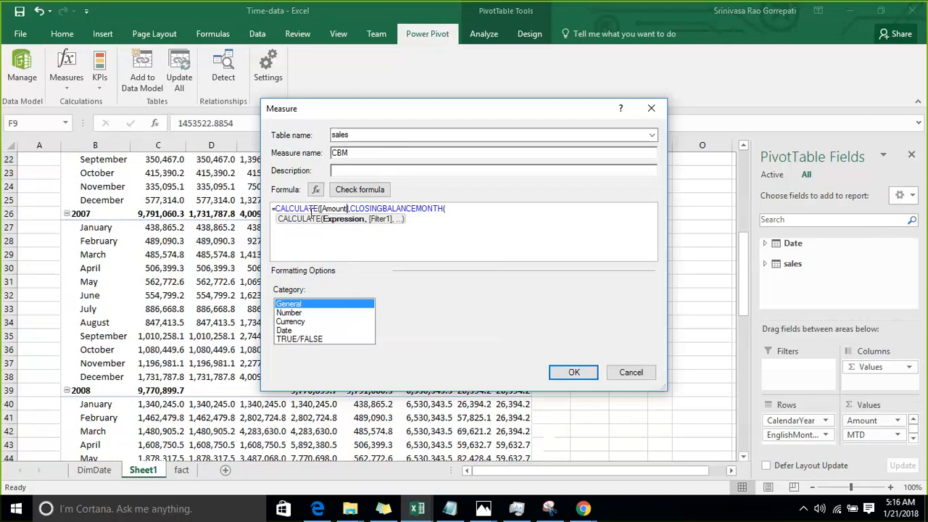
key("BackSpace")
key("BackSpace")
key("BackSpace")
key("BackSpace")
key("BackSpace")
key("BackSpace")
key("BackSpace")
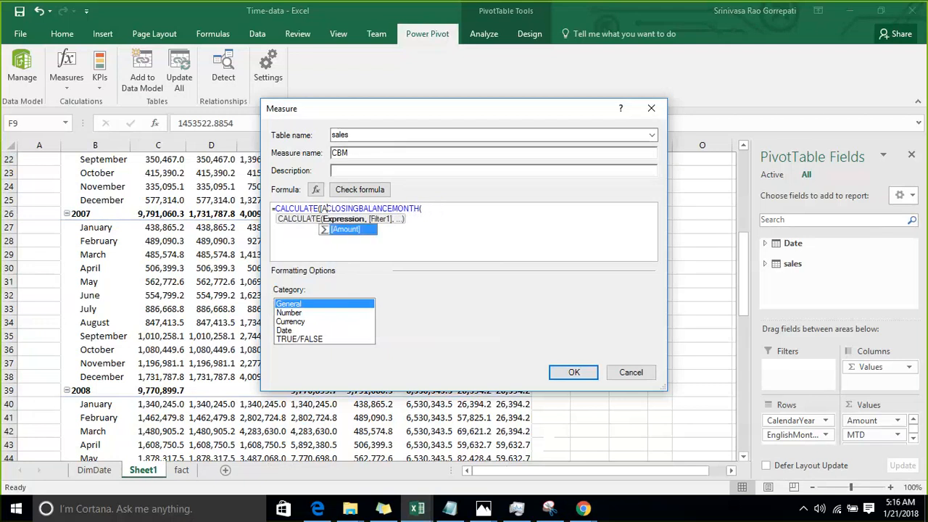
key("BackSpace")
key("BackSpace")
key("BackSpace")
key("BackSpace")
key("BackSpace")
key("BackSpace")
key("BackSpace")
key("BackSpace")
key("BackSpace")
key("BackSpace")
key("BackSpace")
key("BackSpace")
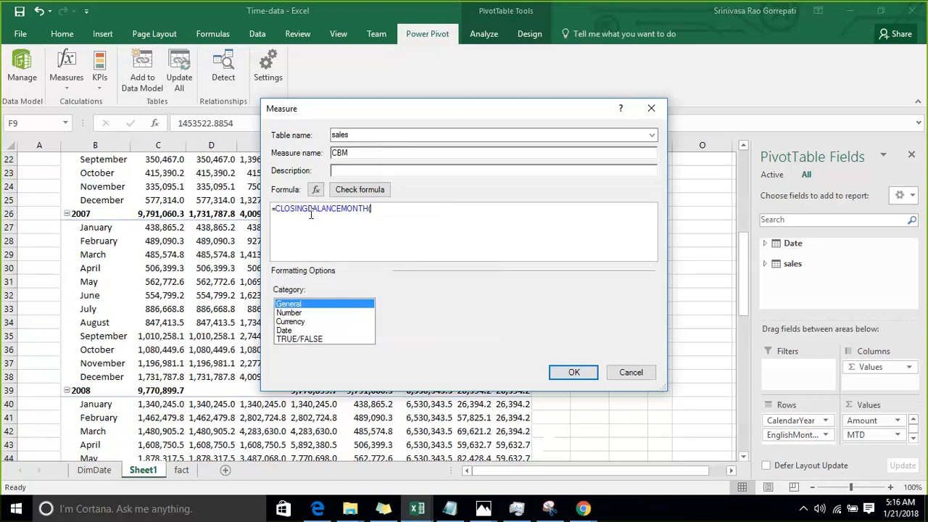
Complete the formula as =CLOSINGBALANCEMONTH([Amount],'Date'[FullDateAlternateKey])
type("[Amount]")
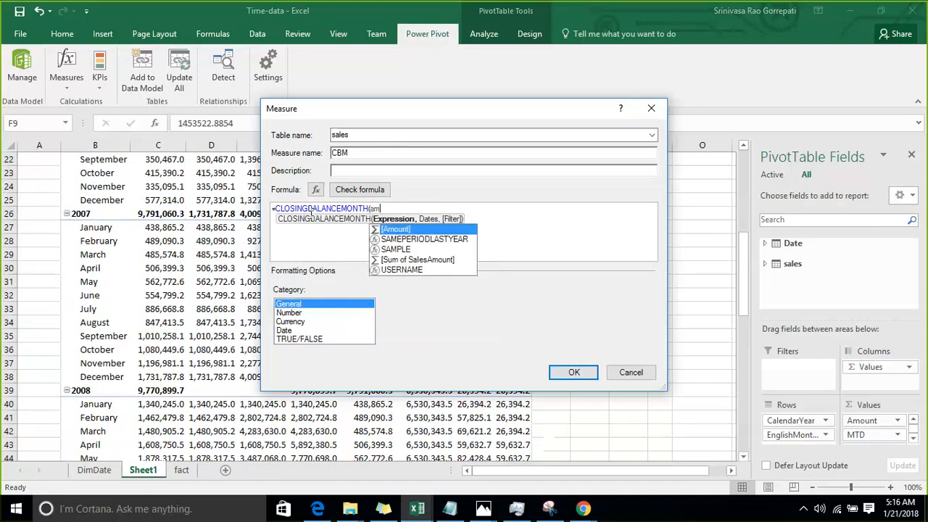
type(",da")
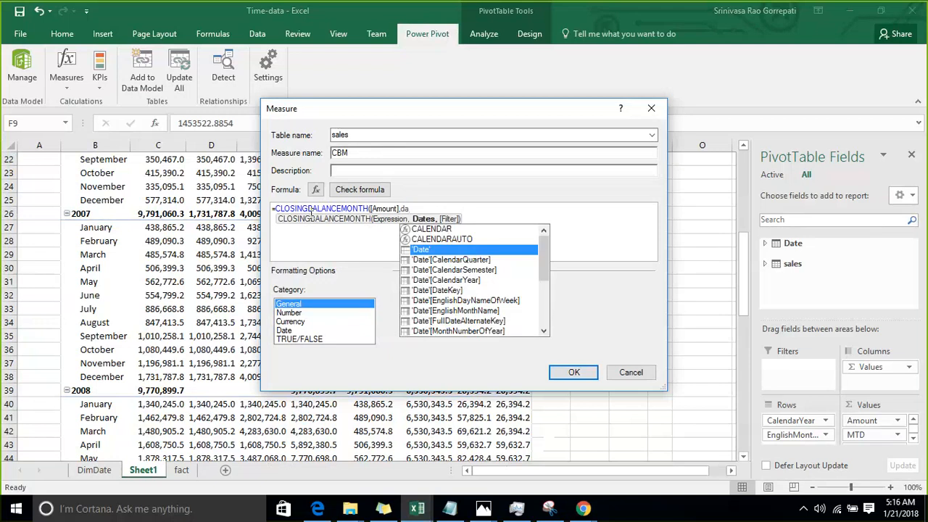
key("Down")
key("Down")
key("Down")
key("Down")
key("Down")
key("Down")
key("Down")
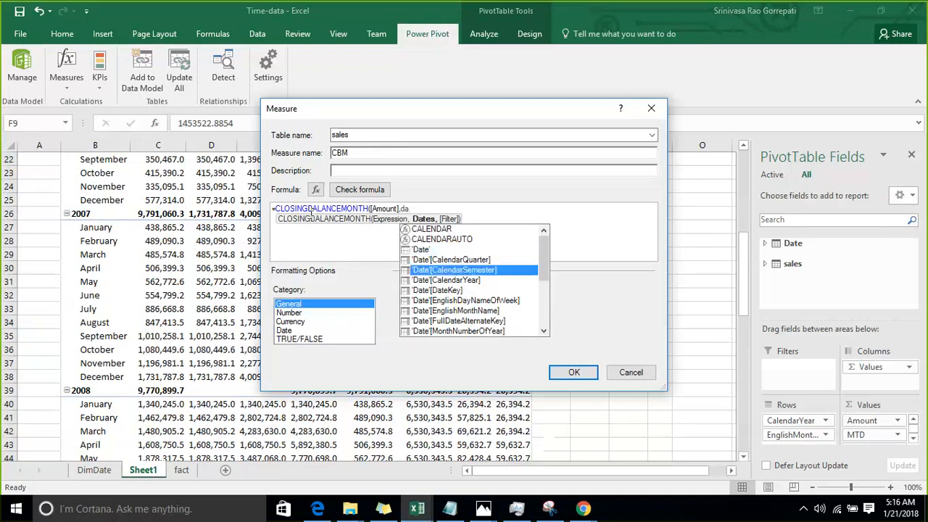
key("Tab")
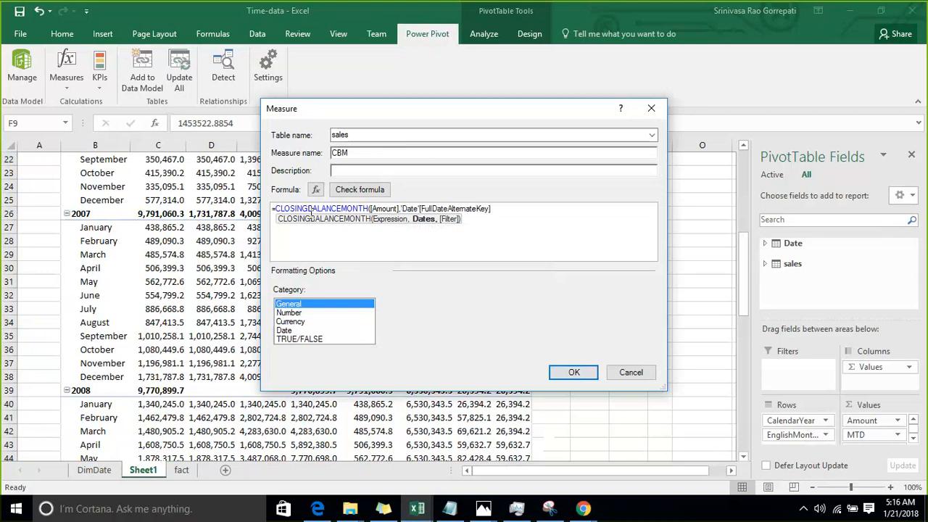
type(")")
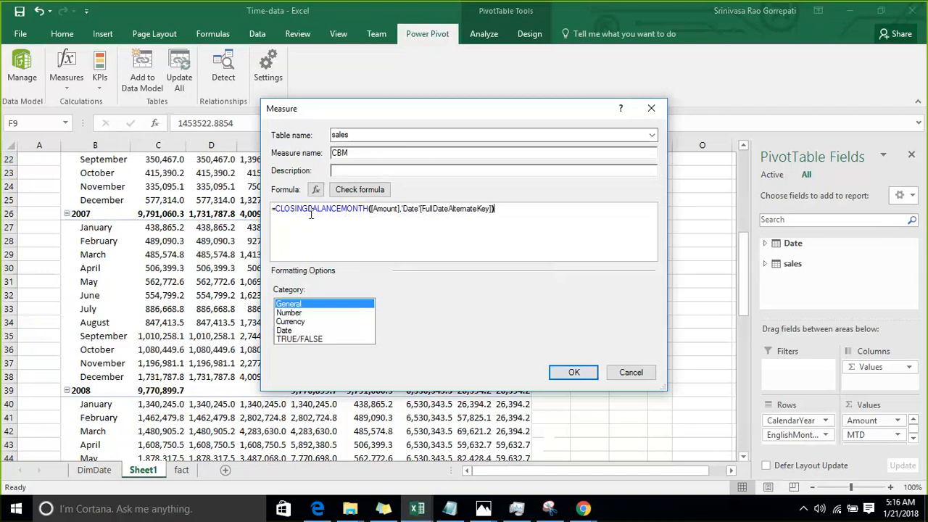
Format the CBM measure as a decimal number with 1 decimal place and a 1000 separator, and save it
left_click(293, 311)
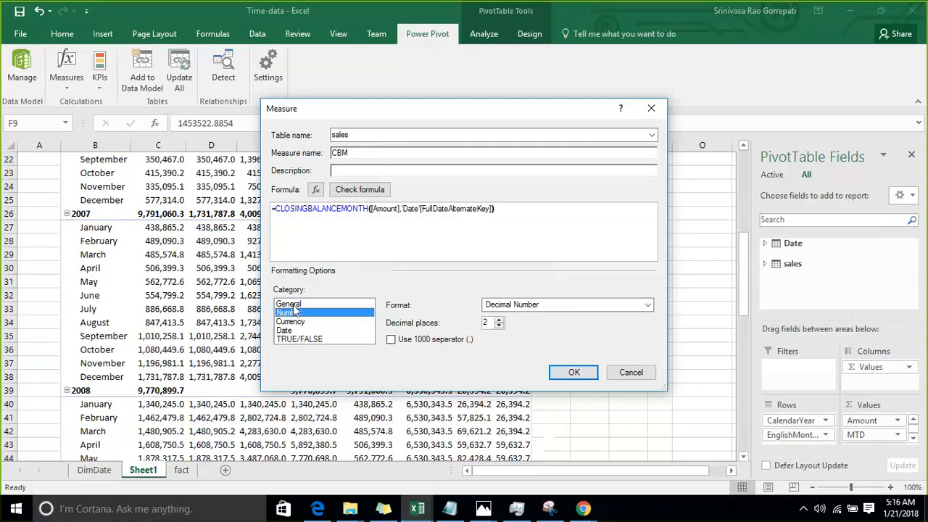
left_click(498, 327)
left_click(391, 339)
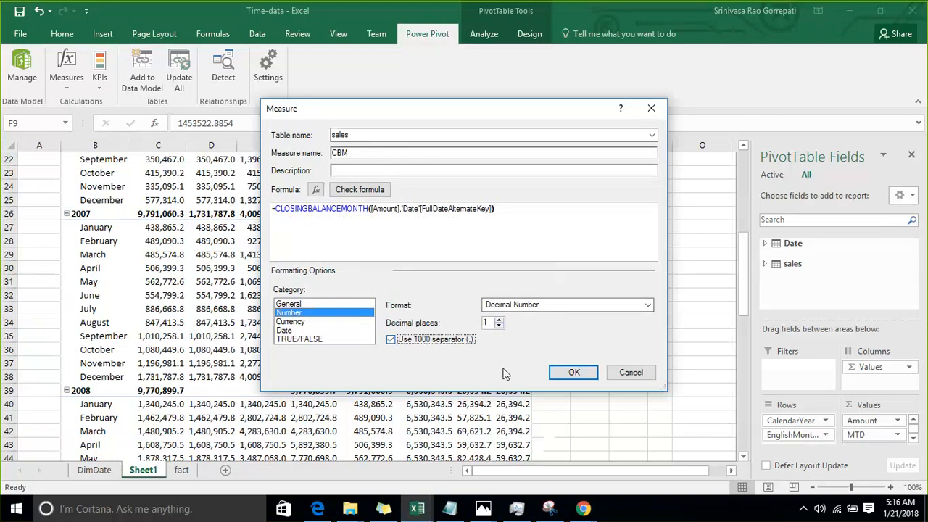
left_click(568, 375)
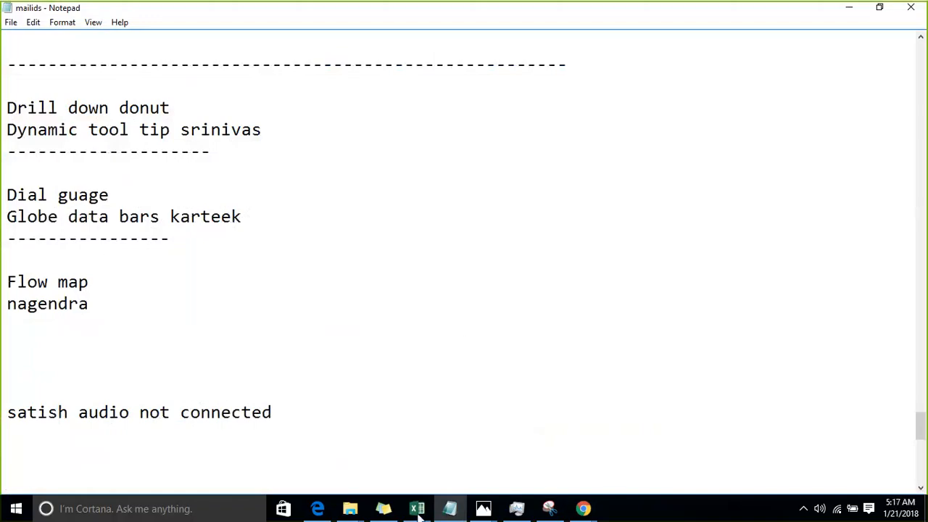
Return to the Time-data workbook and select the CBM column header at the top of the pivot table
left_click(413, 513)
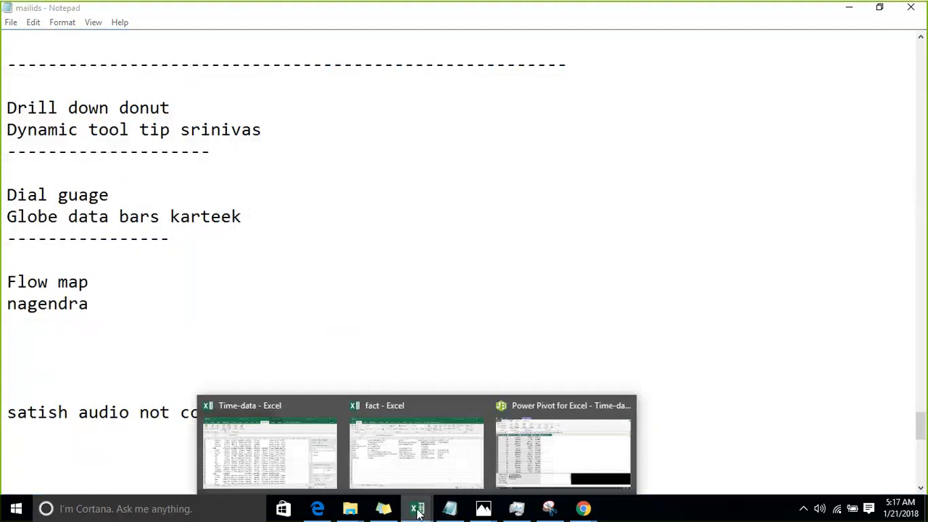
left_click(311, 449)
scroll(348, 286, "up", 6)
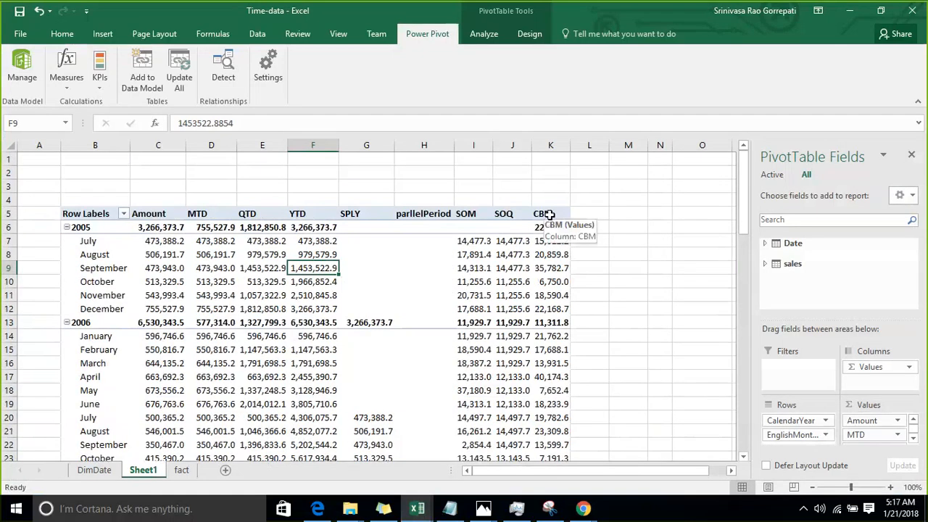
left_click(549, 210)
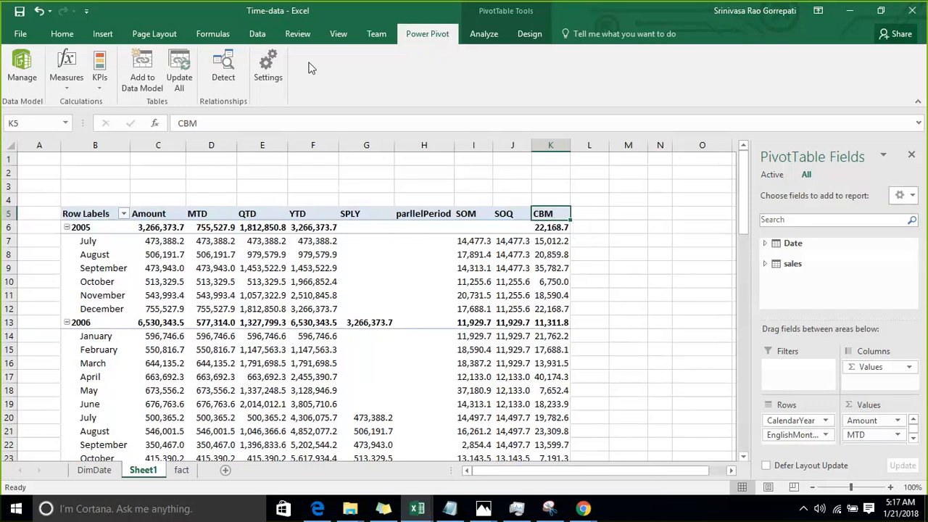
left_click(730, 108)
left_click_drag(730, 108, 81, 76)
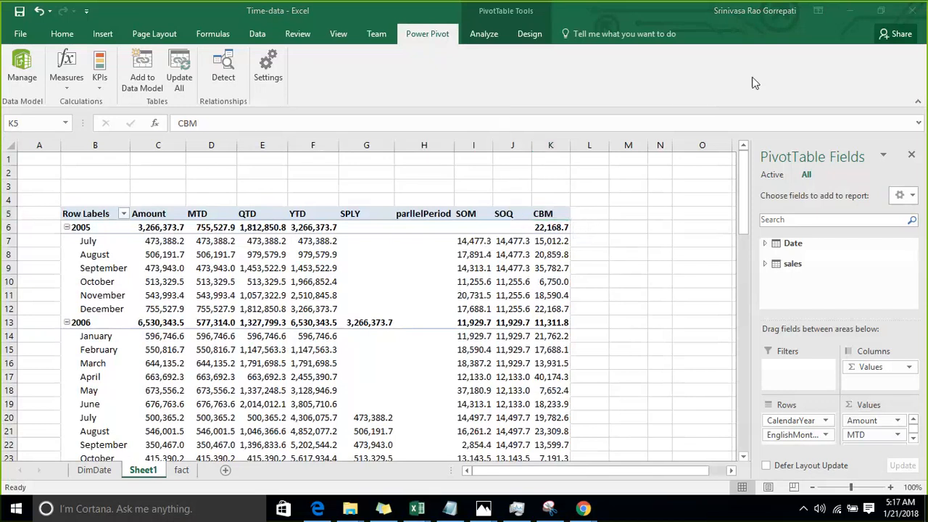
left_click_drag(752, 78, 94, 361)
Expand the Date and sales tables in the field list and remove SOQ, parllelPeriod, SOM and SPLY from the pivot table
left_click(769, 244)
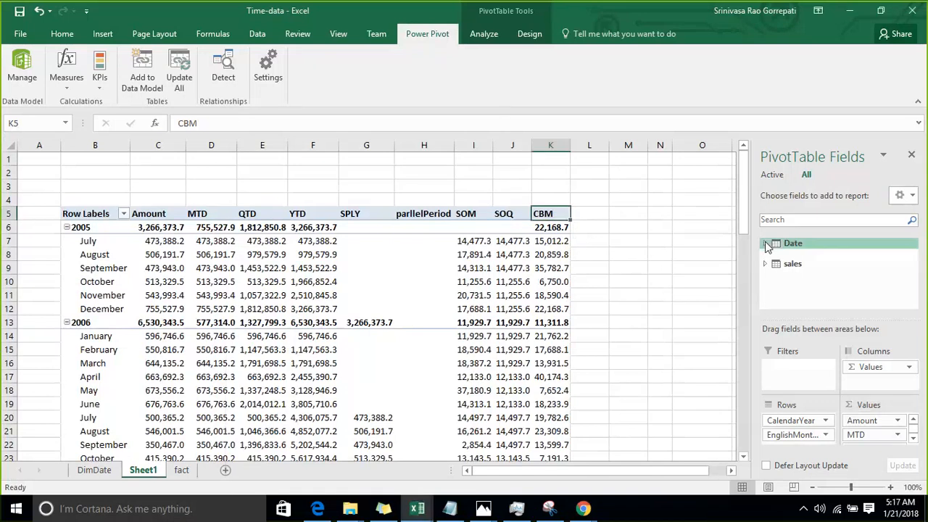
left_click(767, 244)
scroll(791, 275, "down", 5)
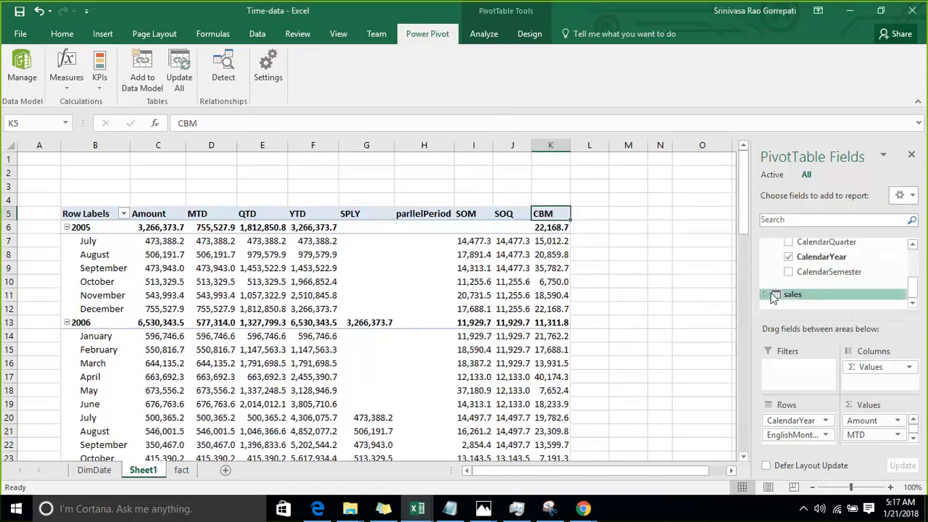
left_click(791, 293)
scroll(790, 266, "down", 3)
scroll(790, 265, "down", 2)
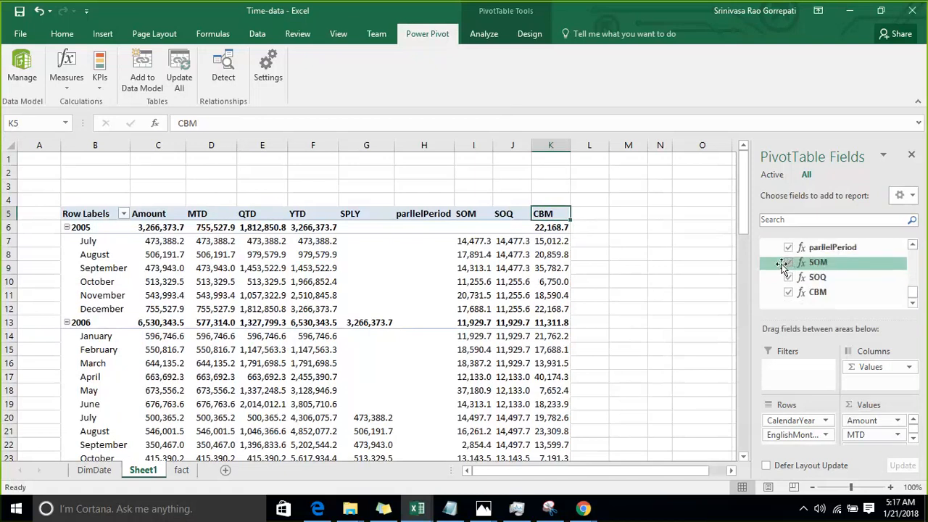
left_click(787, 277)
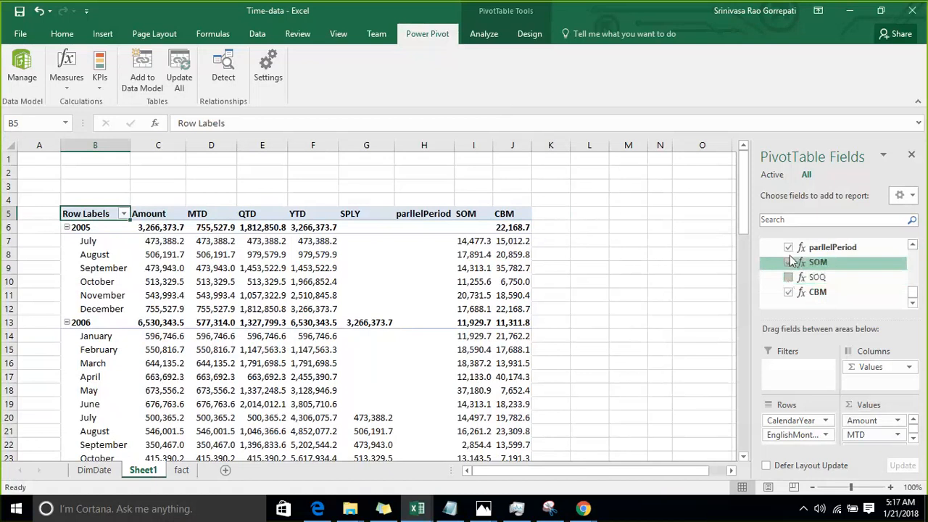
left_click(787, 247)
left_click(788, 263)
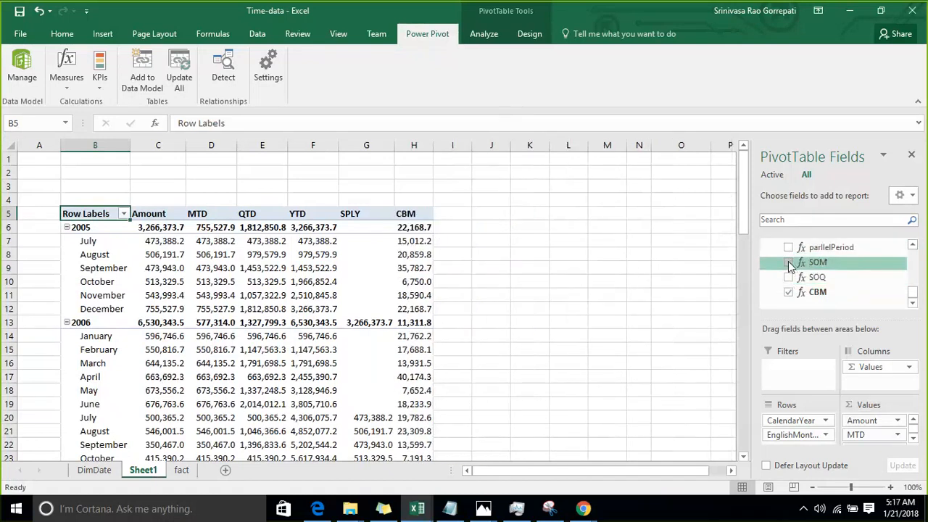
scroll(789, 267, "up", 1)
left_click(788, 265)
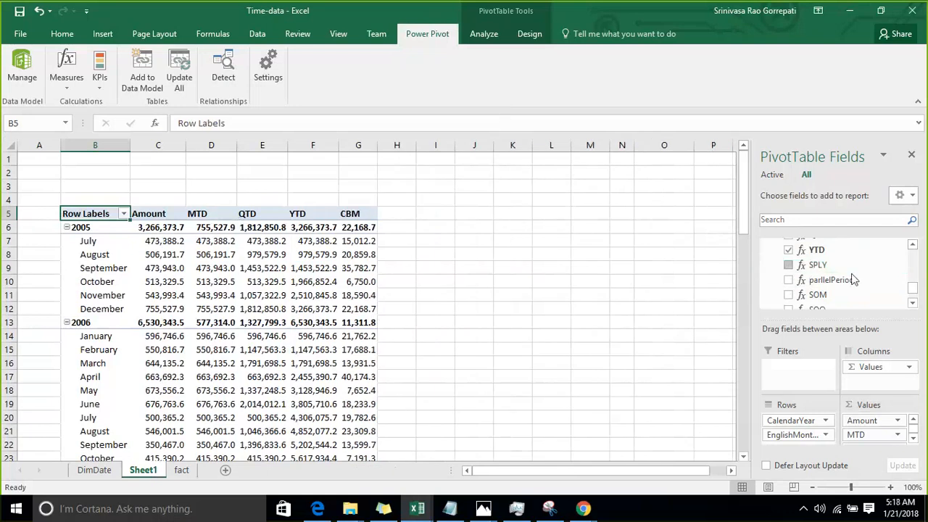
Add FullDateAlternateKey from the Date table to the pivot table's rows, beneath EnglishMonthName
scroll(849, 280, "up", 5)
scroll(849, 280, "up", 4)
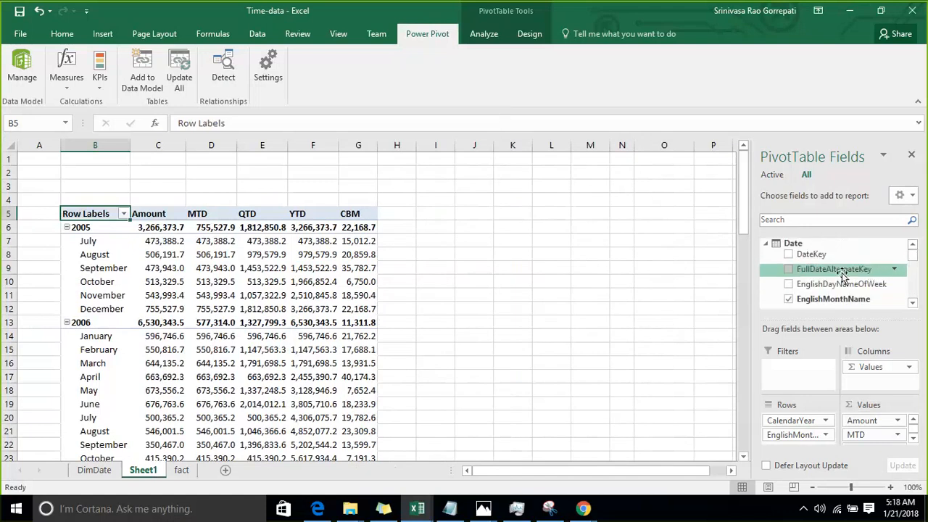
scroll(811, 368, "down", 1)
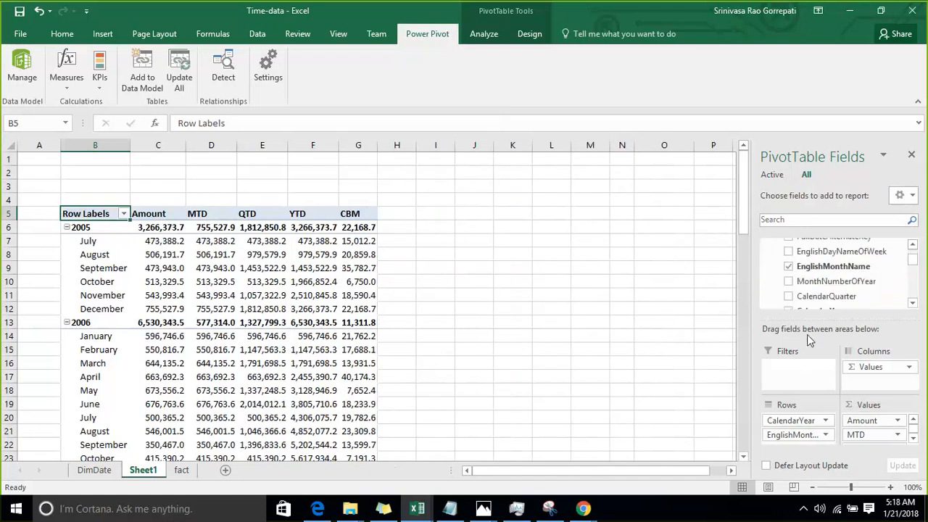
scroll(819, 301, "up", 1)
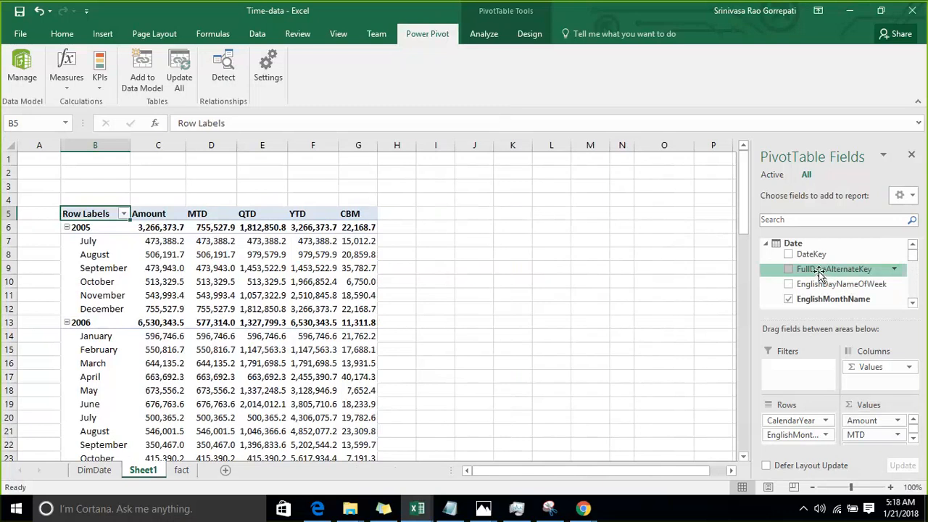
left_click_drag(819, 274, 801, 446)
left_click(788, 269)
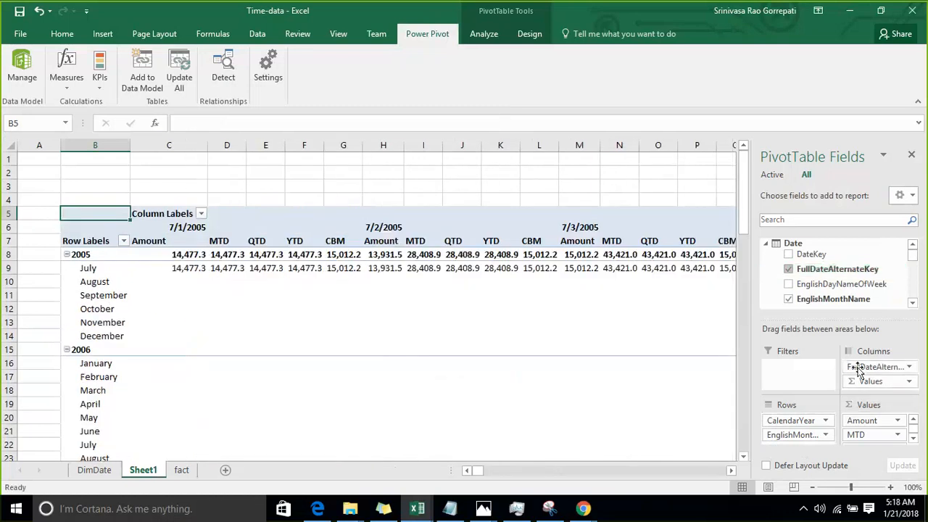
left_click_drag(858, 368, 807, 441)
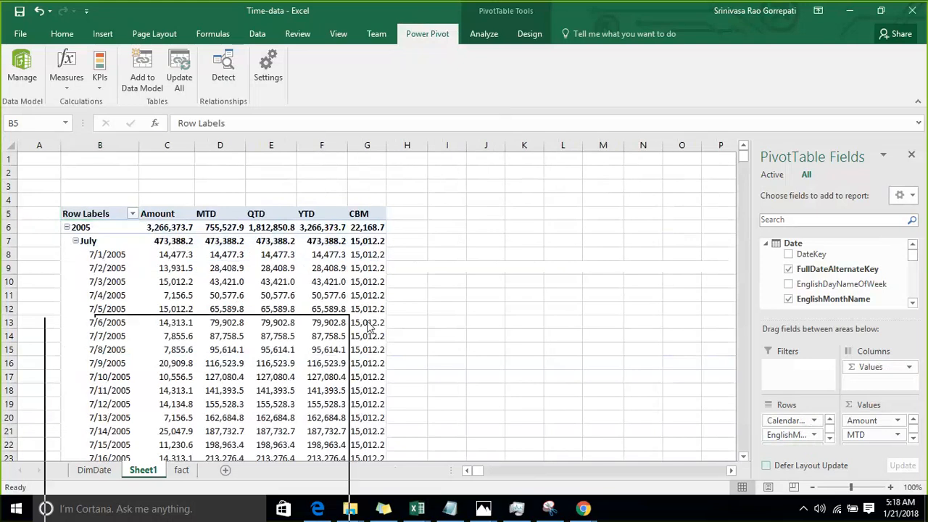
Examine the daily rows for July 2005 and select the Amount for 7/31/2005
scroll(408, 228, "down", 8)
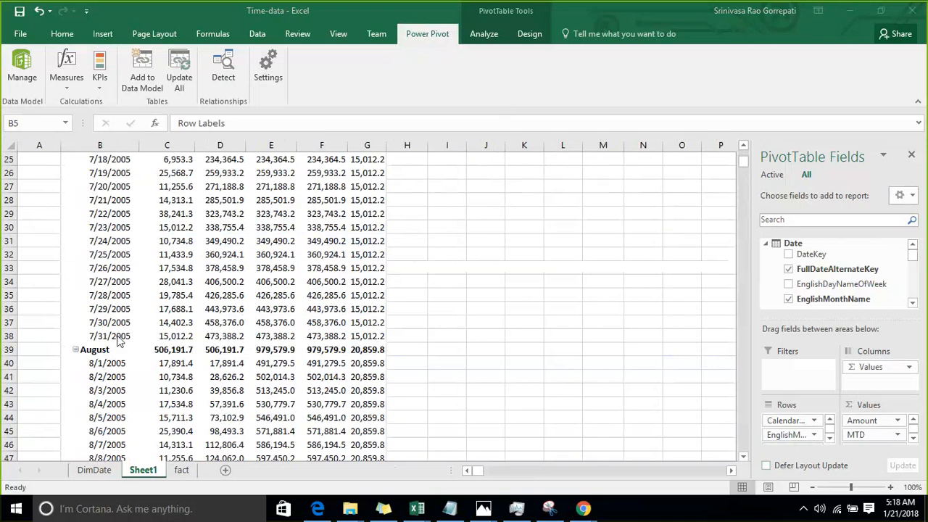
scroll(194, 270, "up", 5)
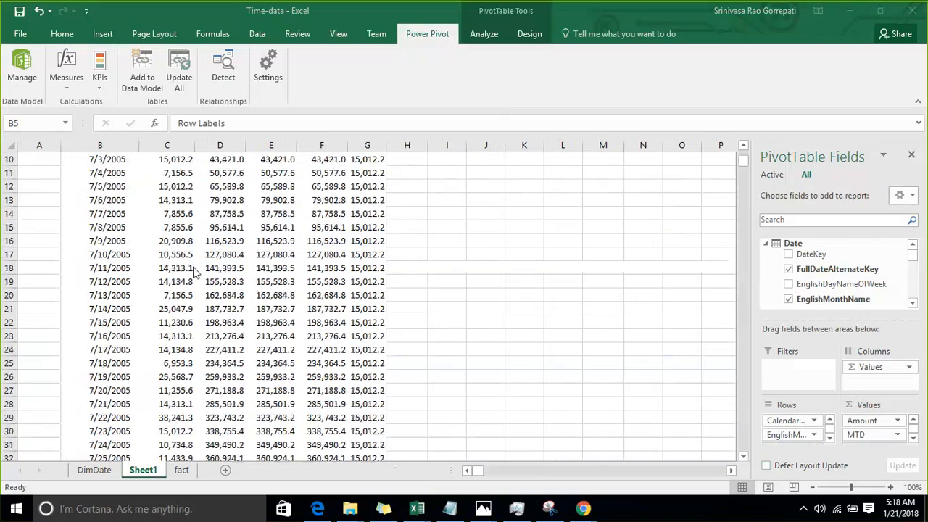
scroll(194, 269, "up", 3)
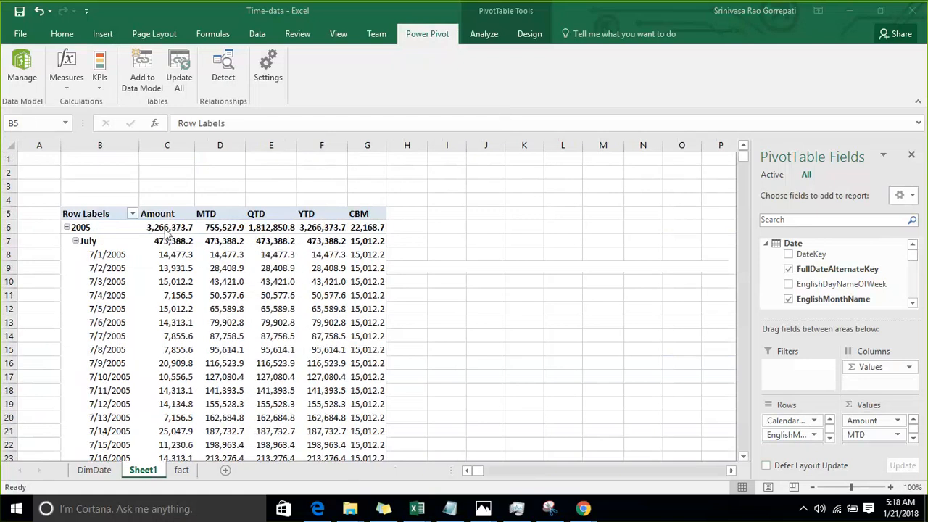
scroll(163, 235, "down", 2)
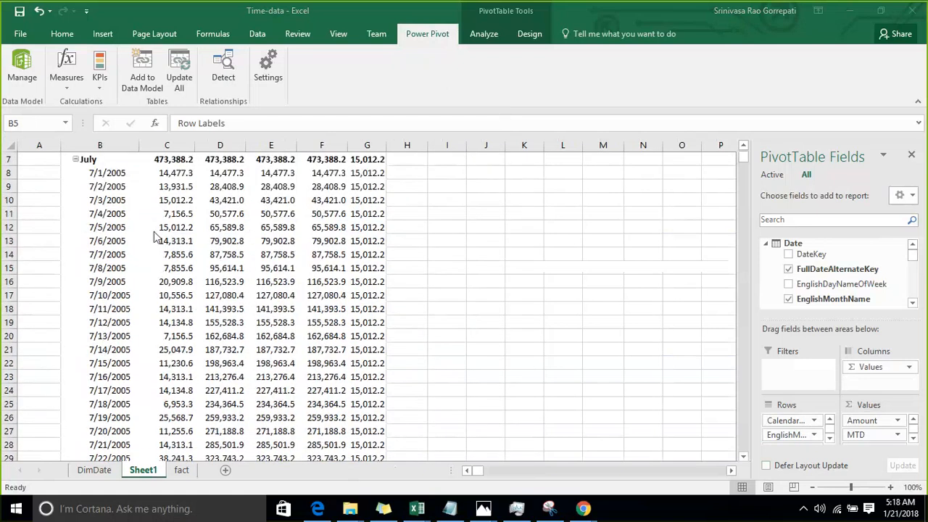
scroll(159, 238, "up", 1)
scroll(161, 300, "down", 3)
scroll(161, 300, "down", 5)
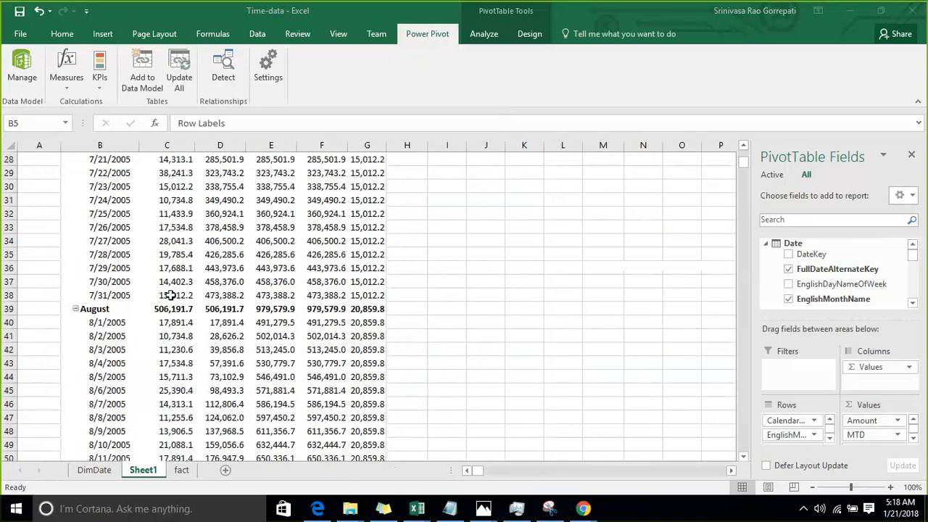
left_click(171, 297)
Compare the CBM values of the July 2005 days with the Amount on 7/31/2005
scroll(460, 230, "up", 6)
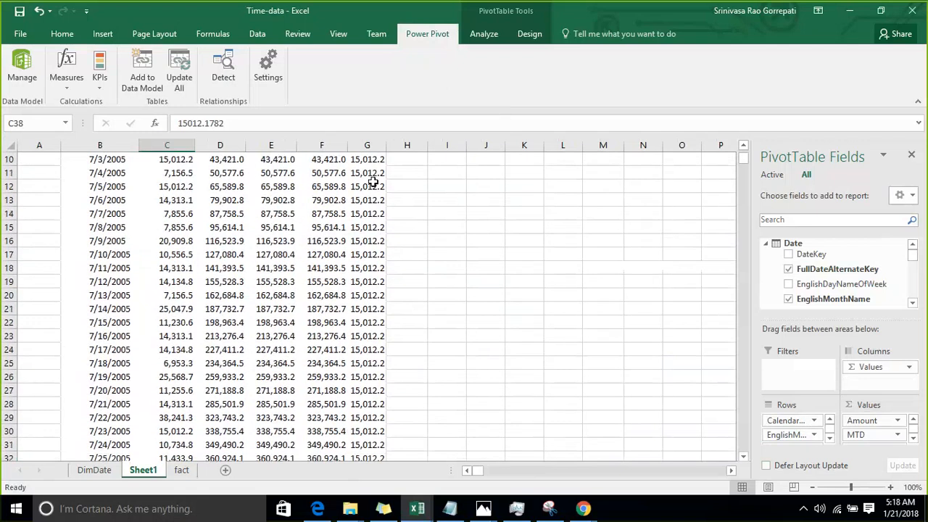
scroll(371, 182, "up", 3)
scroll(372, 210, "down", 1)
scroll(368, 221, "down", 4)
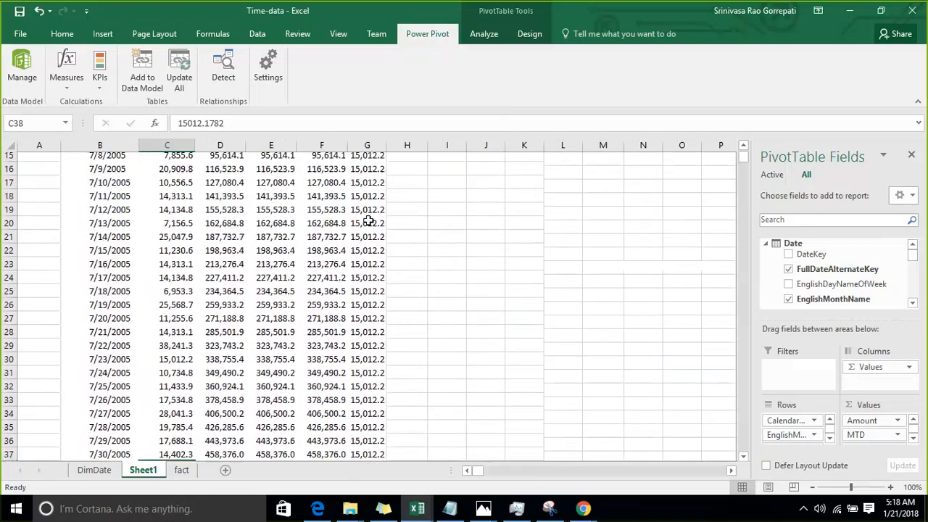
scroll(368, 221, "down", 2)
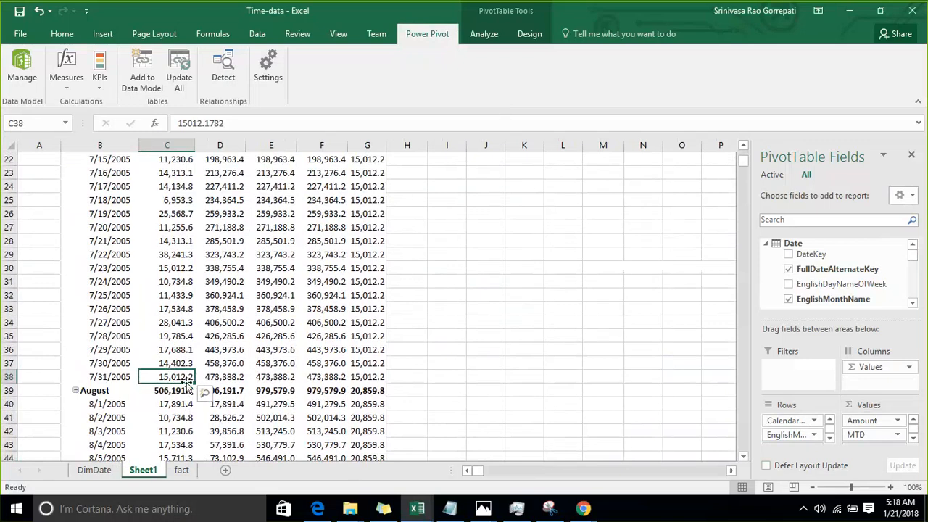
scroll(392, 246, "up", 4)
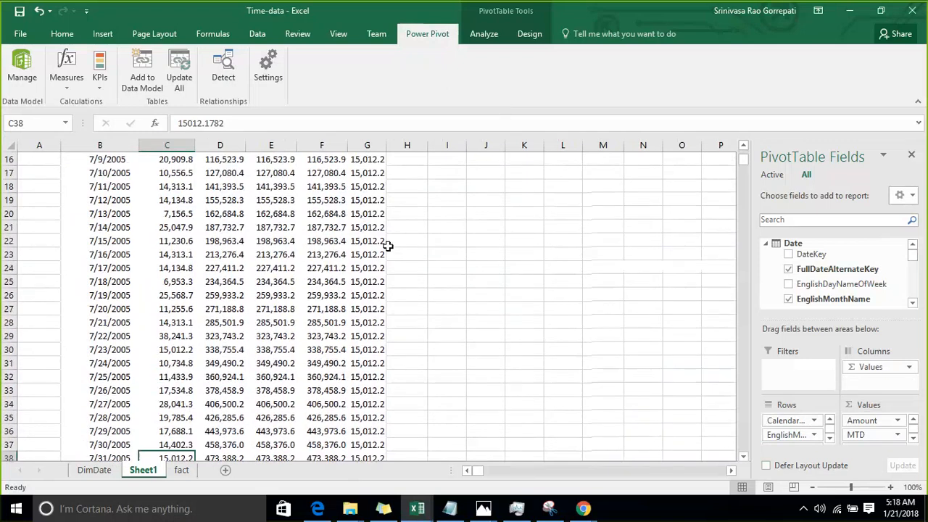
scroll(368, 182, "up", 1)
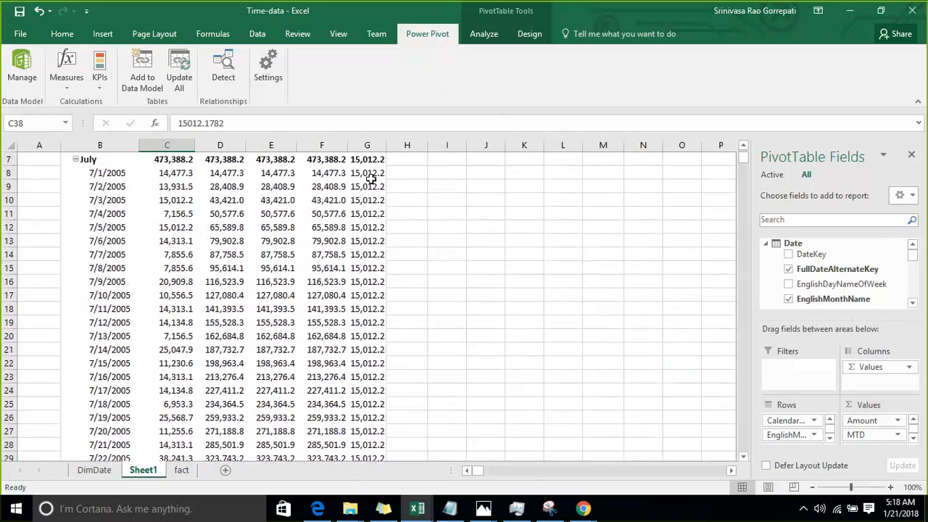
Check the August 2005 CBM values against the month's last day by selecting the Amount for 8/31/2005
scroll(369, 181, "down", 3)
scroll(370, 183, "down", 5)
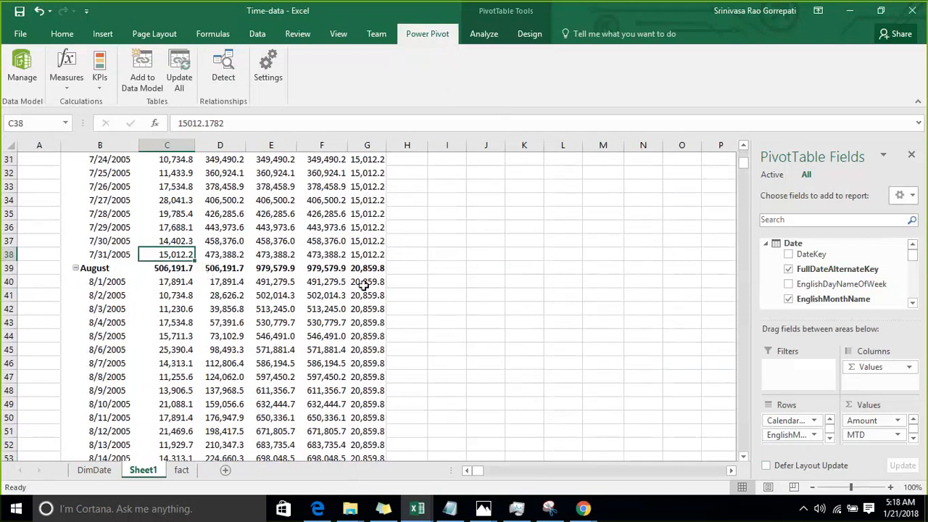
scroll(362, 285, "down", 1)
scroll(362, 285, "down", 7)
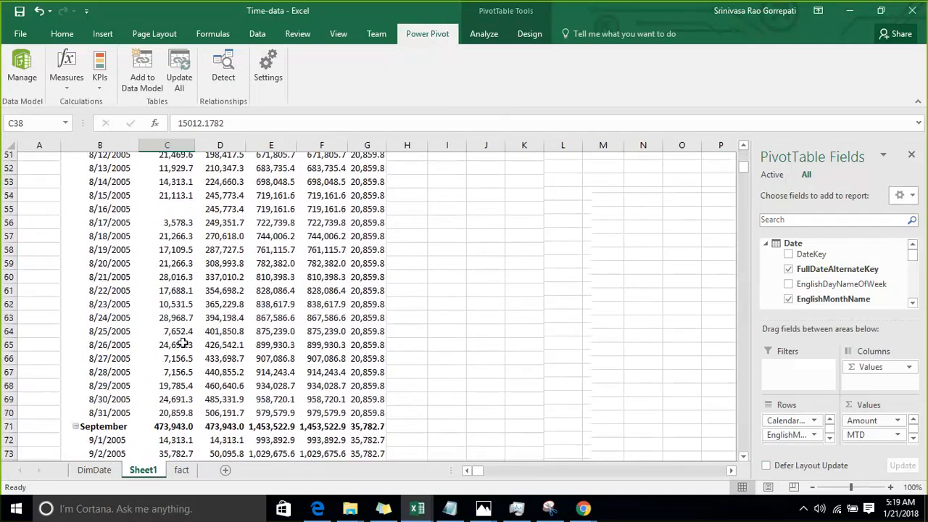
left_click(179, 362)
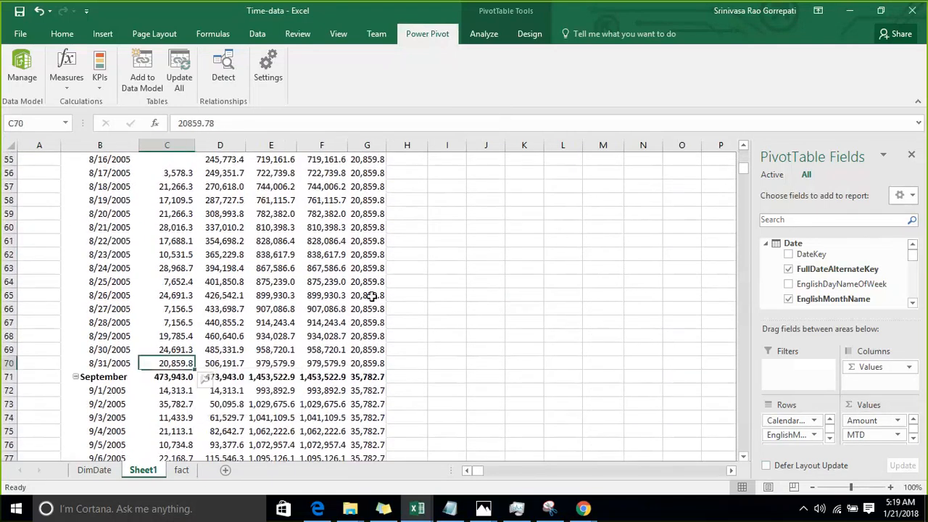
Select the CBM value for 9/1/2005, and the Amount for 9/30/2005 to compare it with
scroll(395, 277, "down", 3)
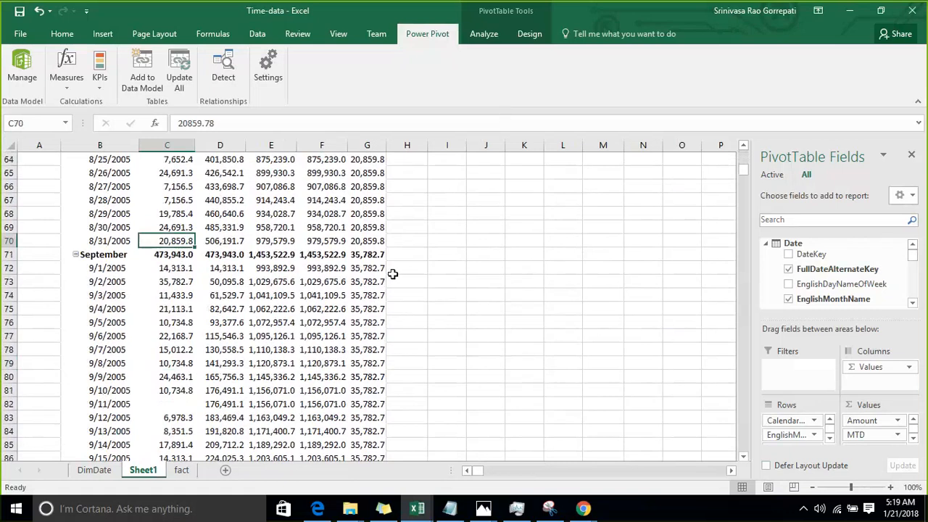
left_click(371, 269)
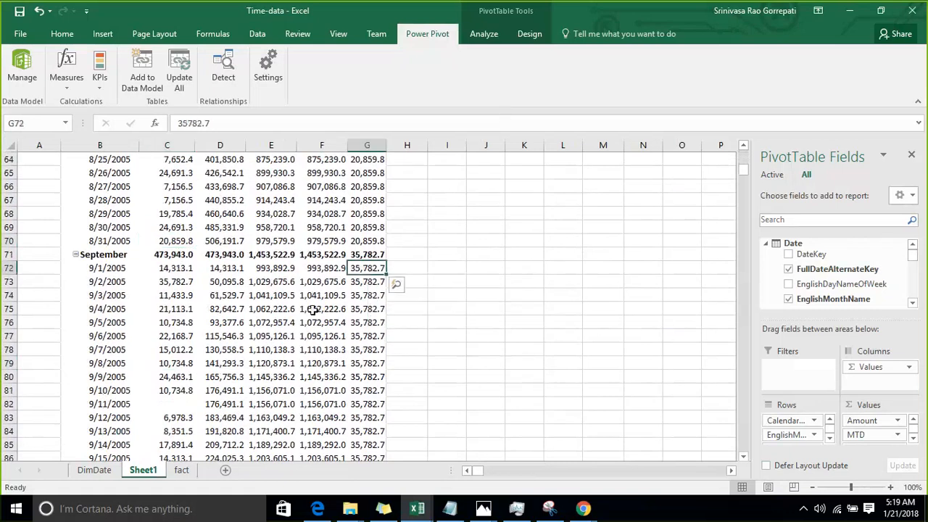
scroll(156, 309, "down", 4)
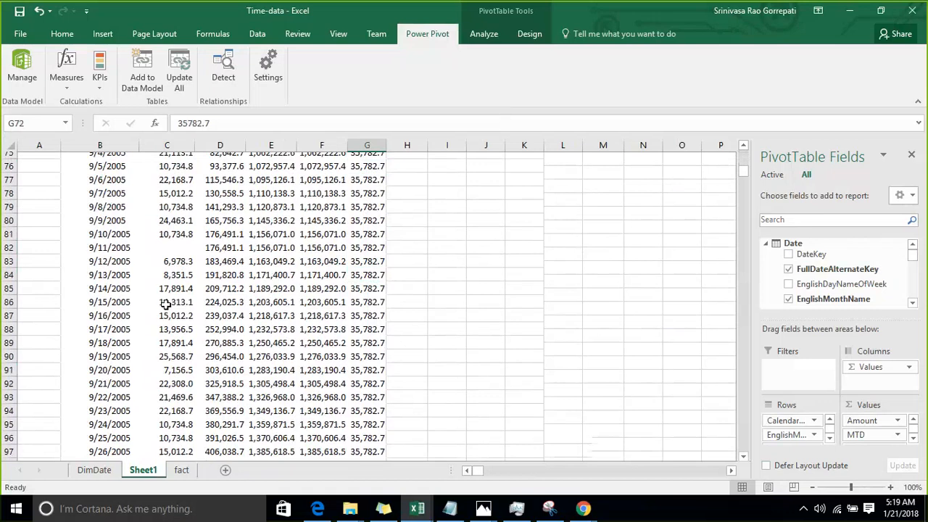
scroll(166, 304, "down", 3)
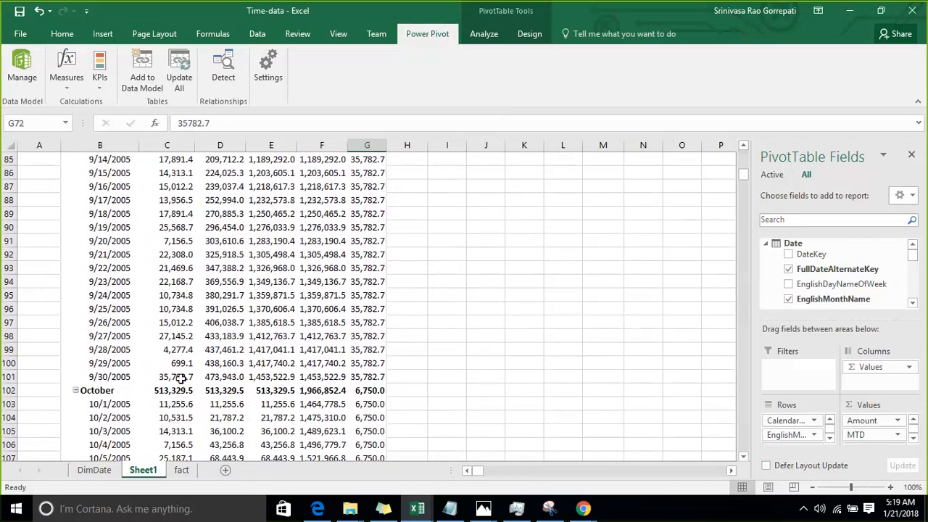
left_click(182, 378)
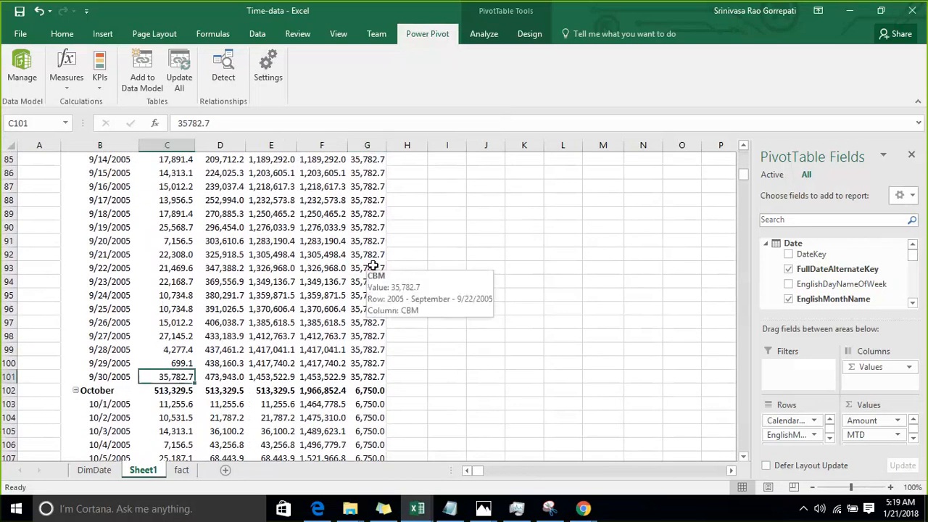
Check the October 2005 CBM values against the month's last day by selecting the Amount for 10/31/2005
scroll(370, 267, "down", 3)
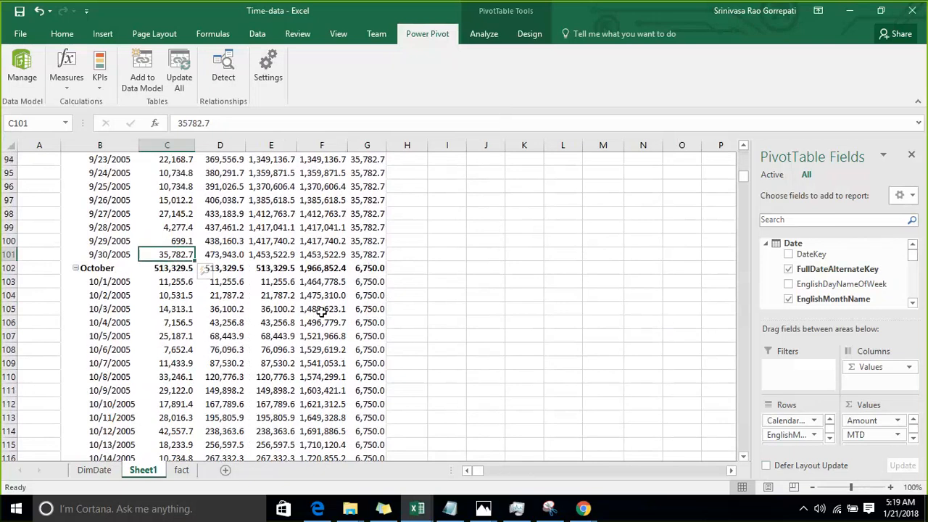
mouse_move(367, 286)
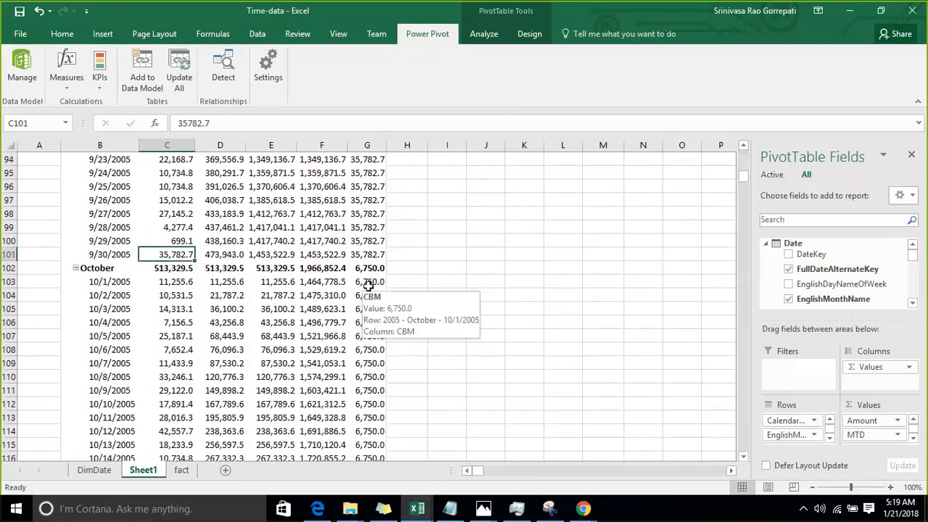
scroll(178, 309, "down", 7)
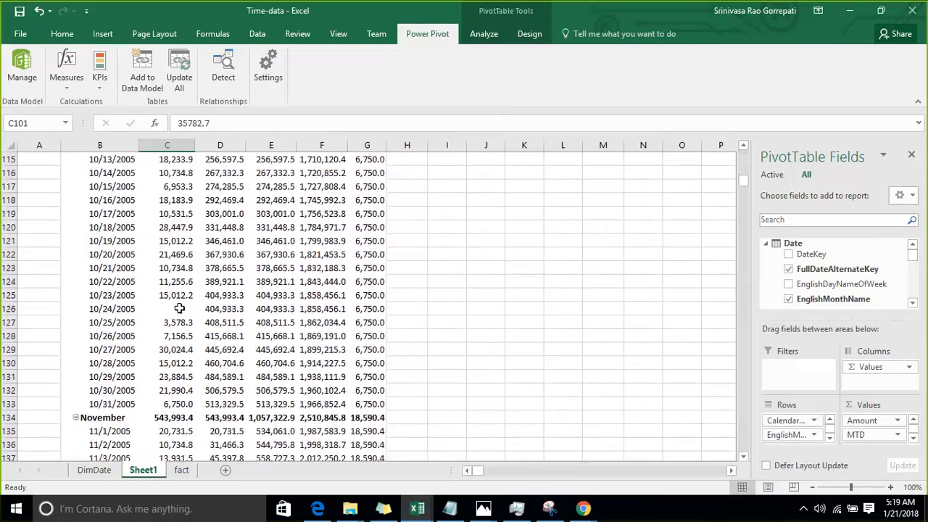
scroll(179, 308, "down", 1)
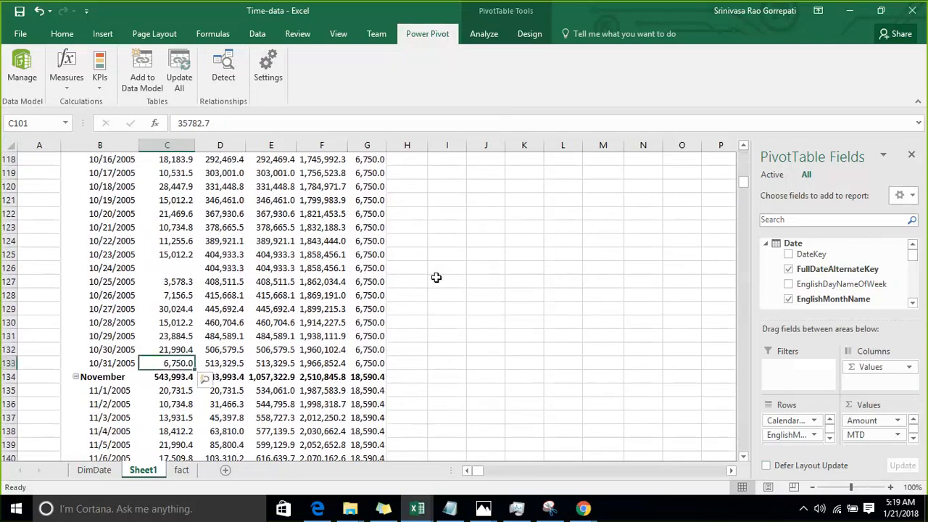
Go back to the start of the pivot table and select the CBM column header
scroll(435, 278, "up", 20)
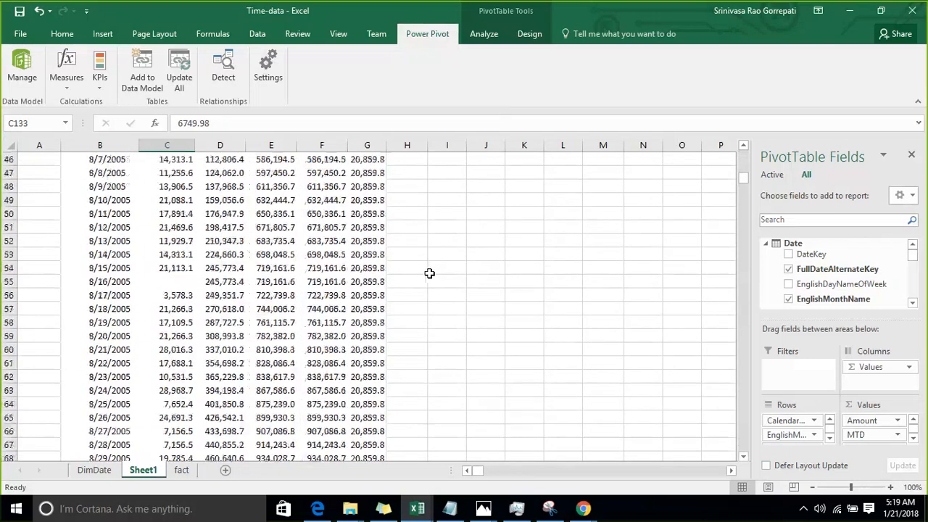
scroll(418, 278, "up", 9)
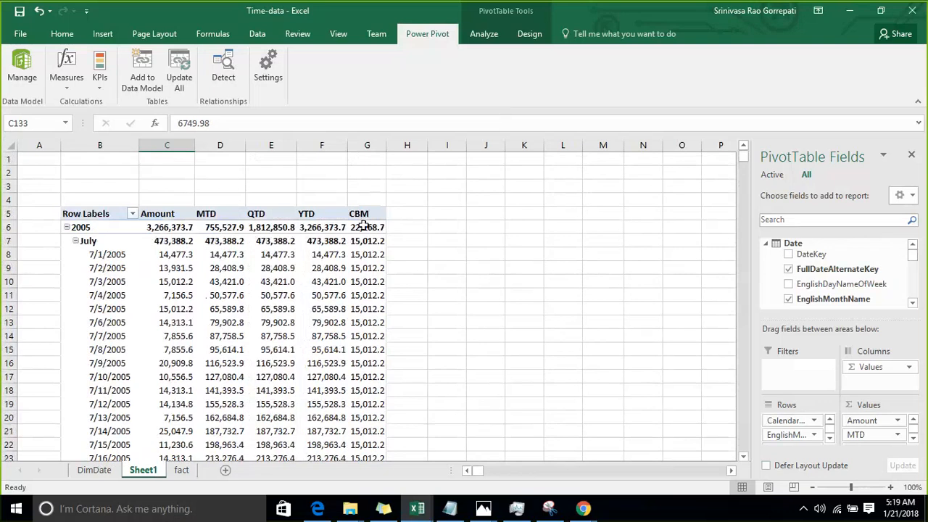
left_click(364, 216)
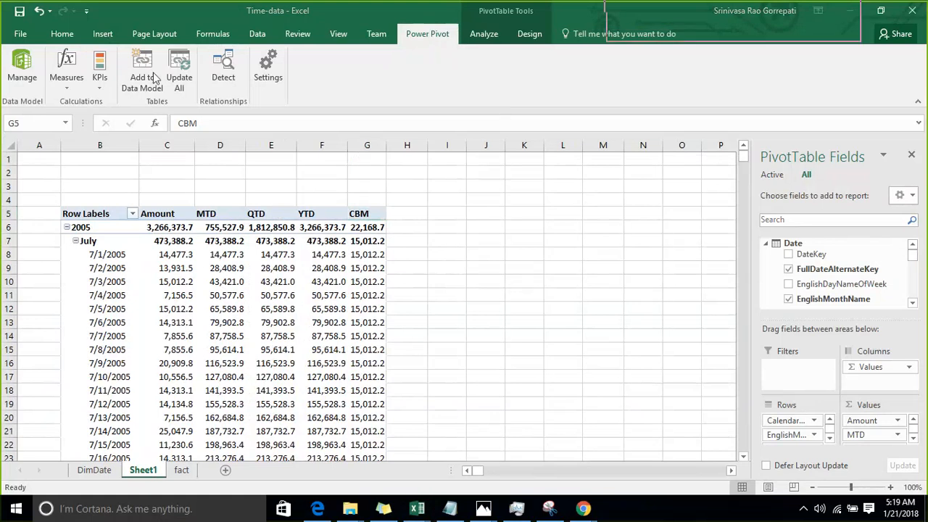
Create a new measure in the sales table and name it CBQ
left_click(65, 91)
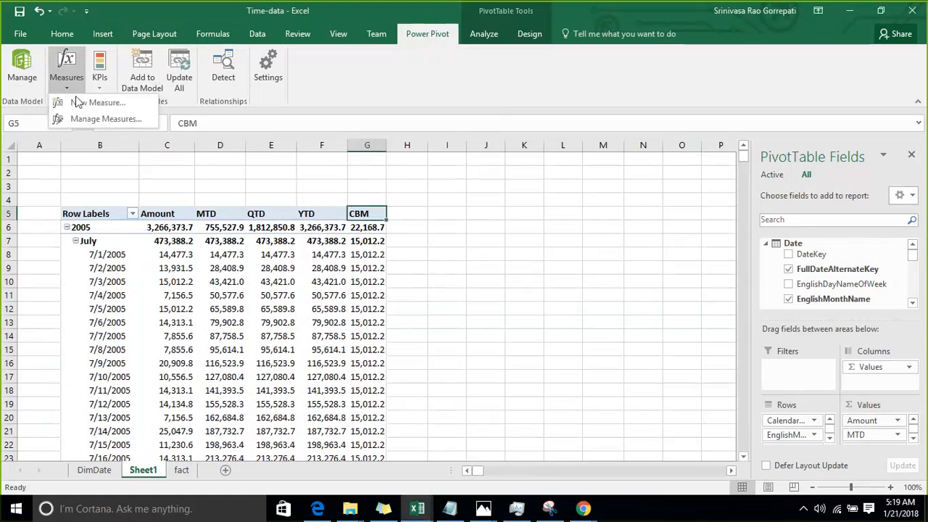
left_click(76, 102)
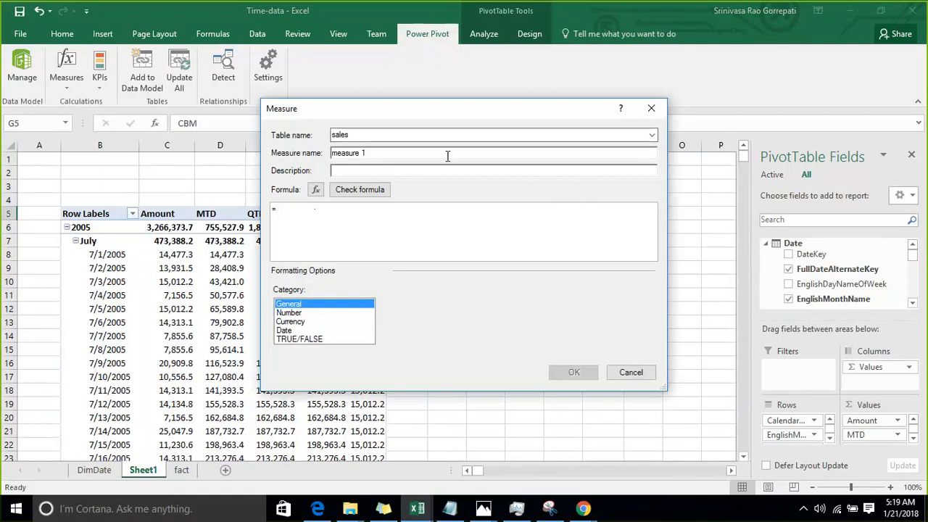
left_click_drag(366, 153, 326, 159)
type("CBQ")
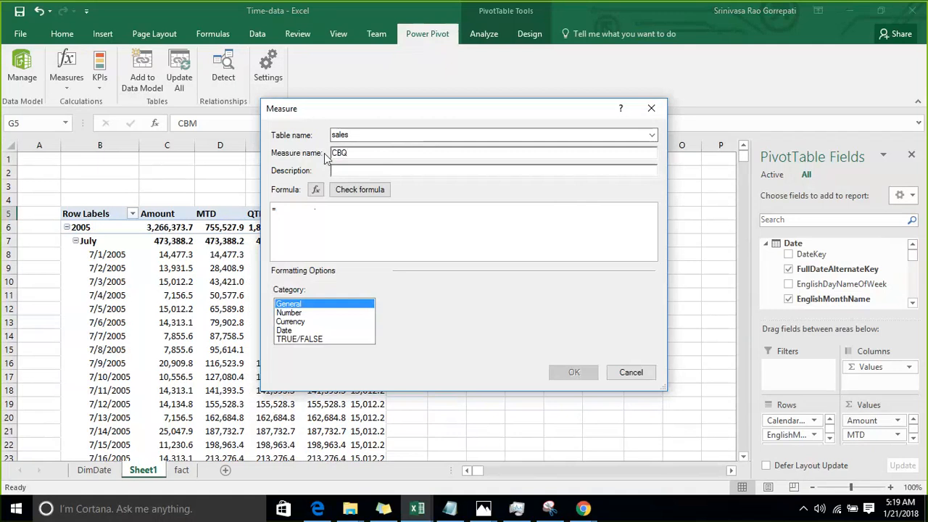
Begin the CBQ formula with CLOSINGBALANCEQUARTER, using the [Amount] measure as its expression
left_click(298, 209)
type("clo")
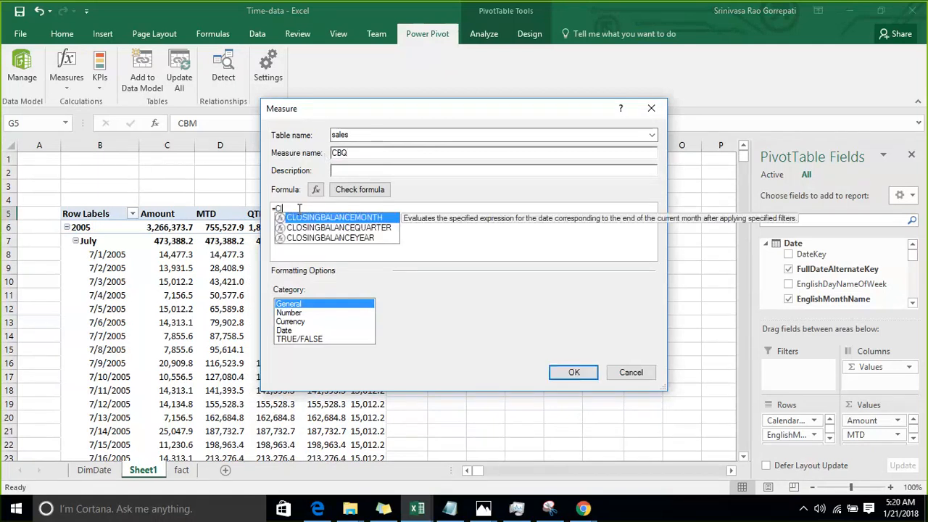
key("Down")
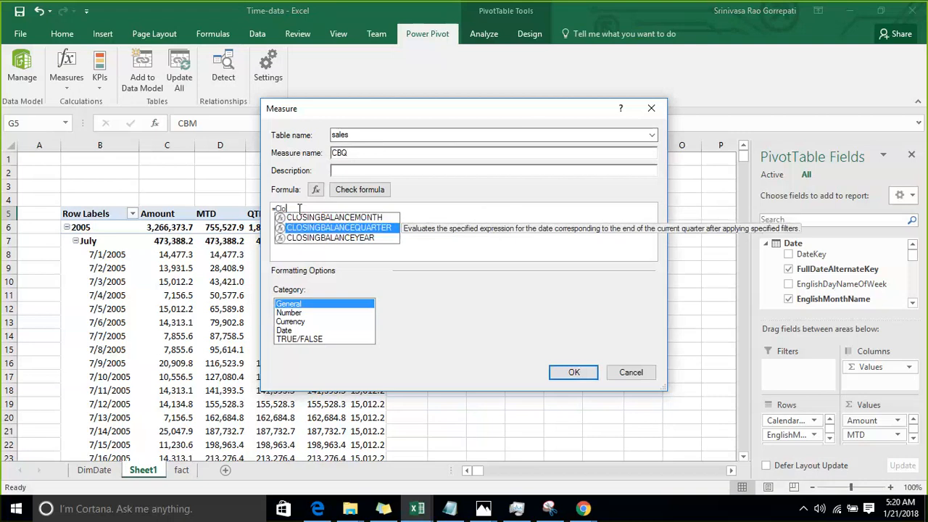
key("Tab")
type("[")
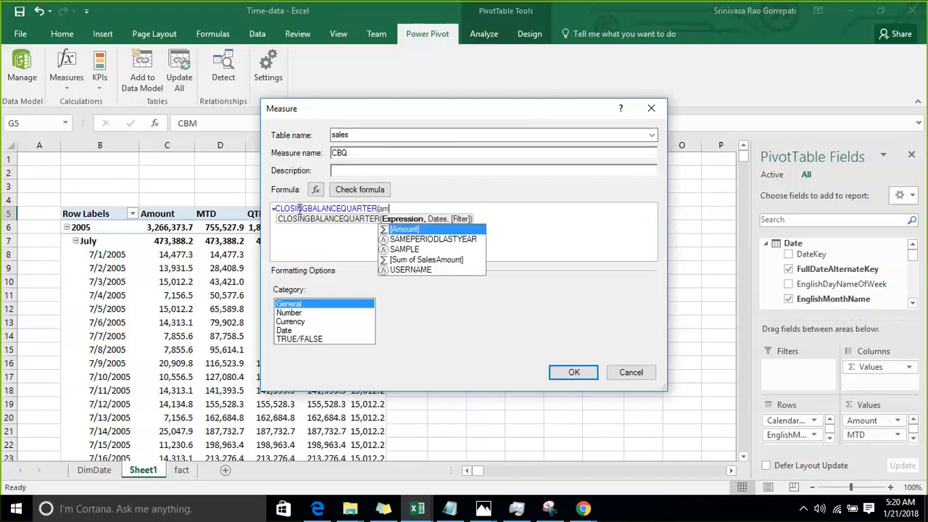
key("Tab")
Complete the CBQ formula with 'Date'[FullDateAlternateKey] as the Dates argument, close the parenthesis and check the formula
type(",da")
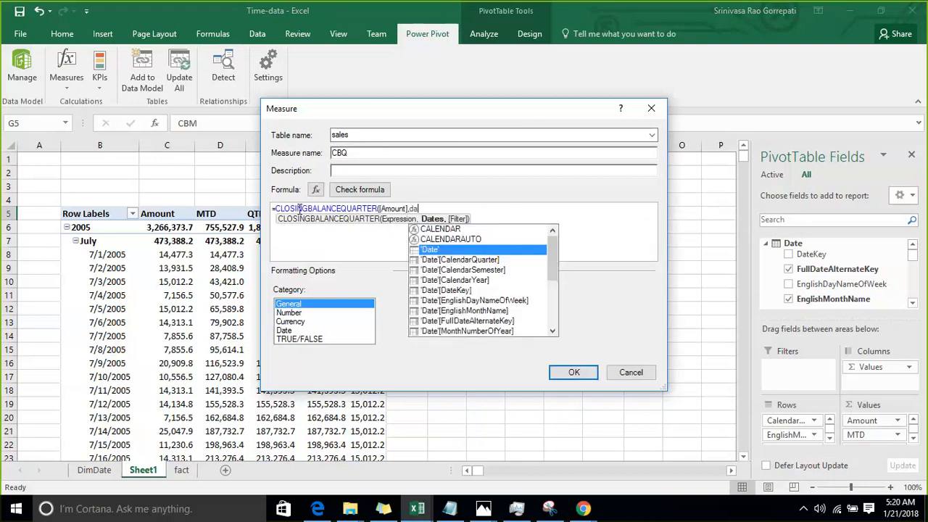
key("Down")
key("Down")
key("Down")
key("Down")
key("Down")
key("Down")
key("Down")
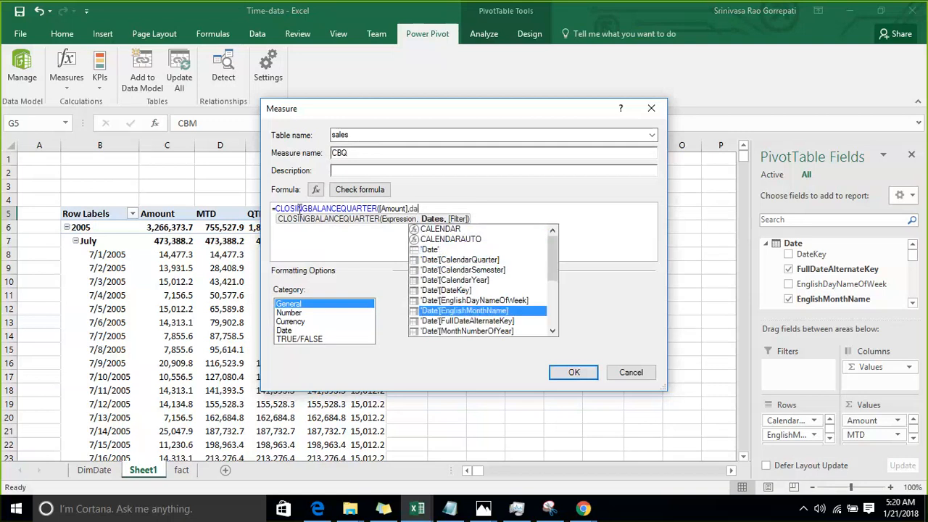
key("Tab")
type(")")
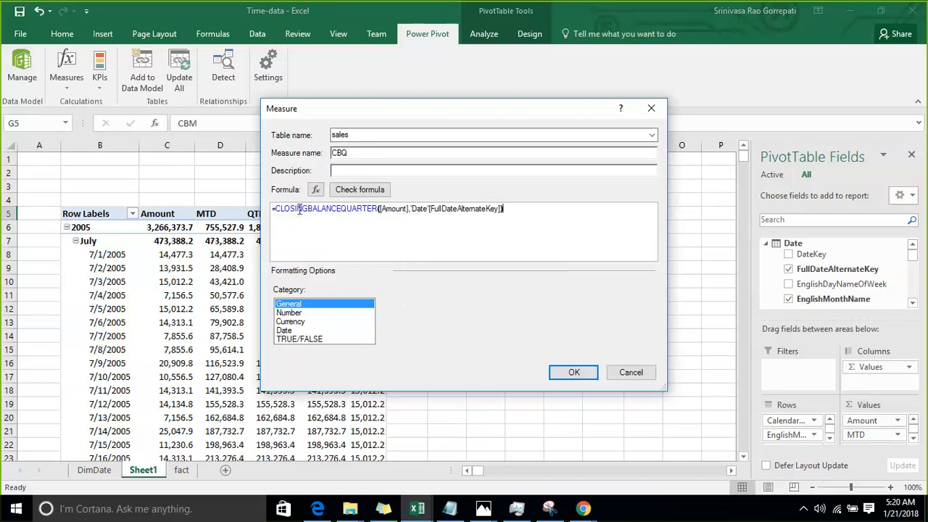
left_click(349, 192)
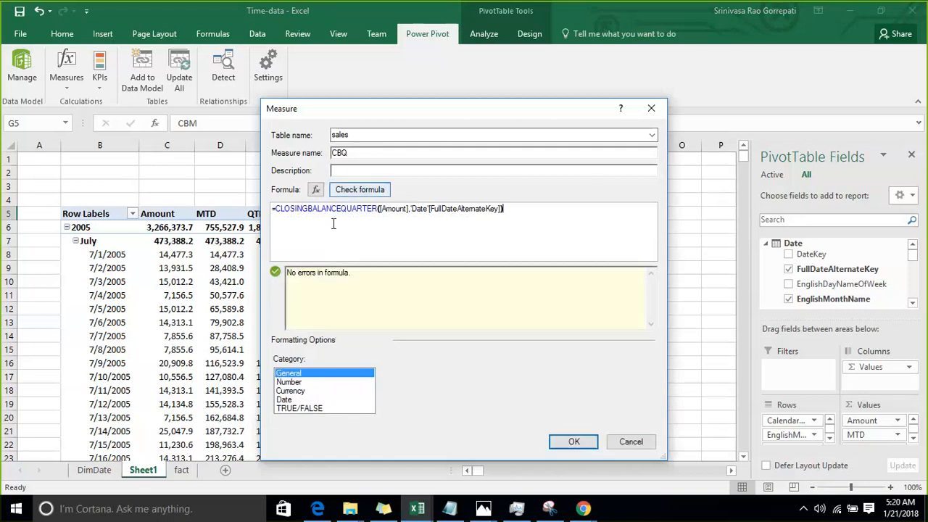
Format CBQ as a decimal number with 1 decimal place and the 1000 separator, and save the measure
left_click(308, 382)
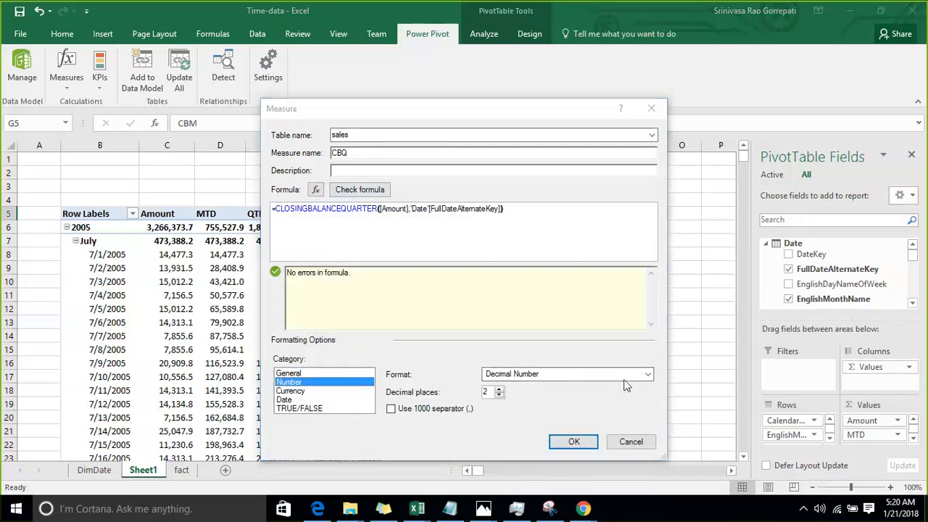
left_click(646, 374)
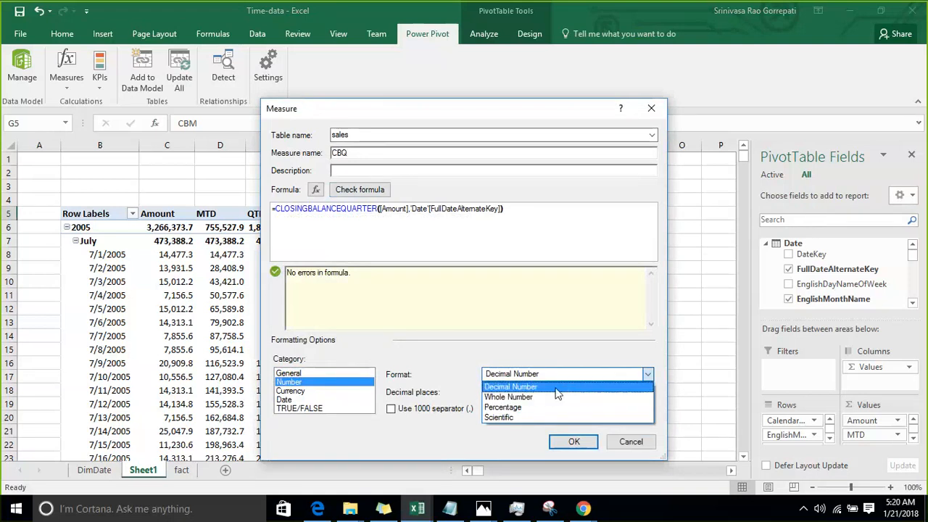
left_click(547, 387)
left_click(499, 395)
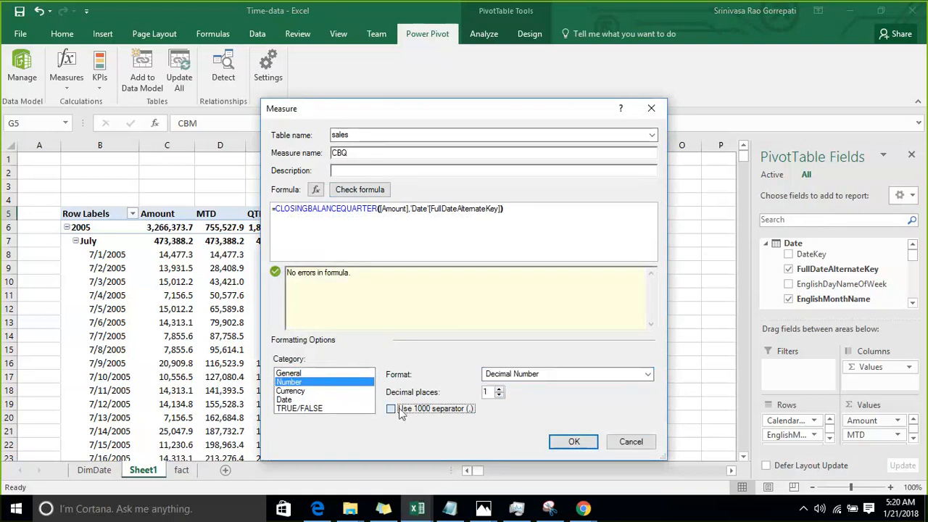
left_click(561, 442)
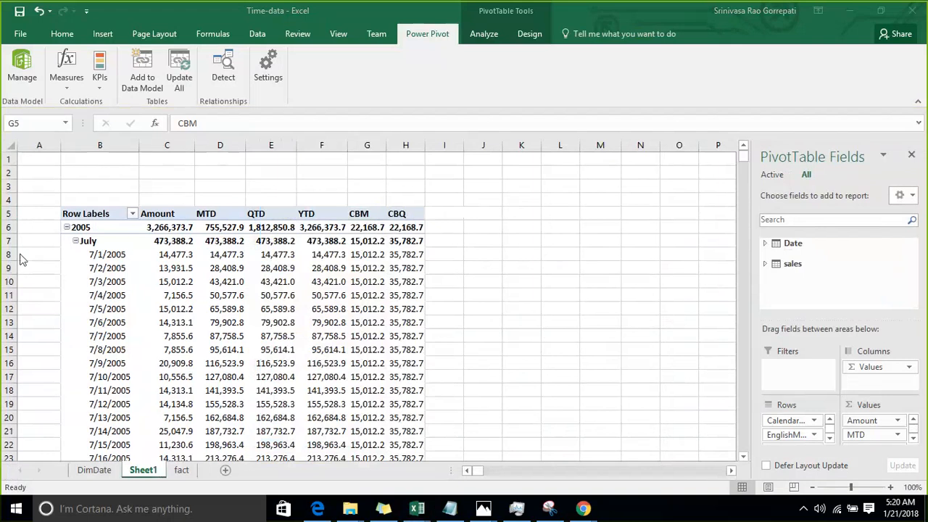
Collapse July and August 2005, and select the Amount for 9/30/2005 to compare it with the CBQ values
left_click(75, 240)
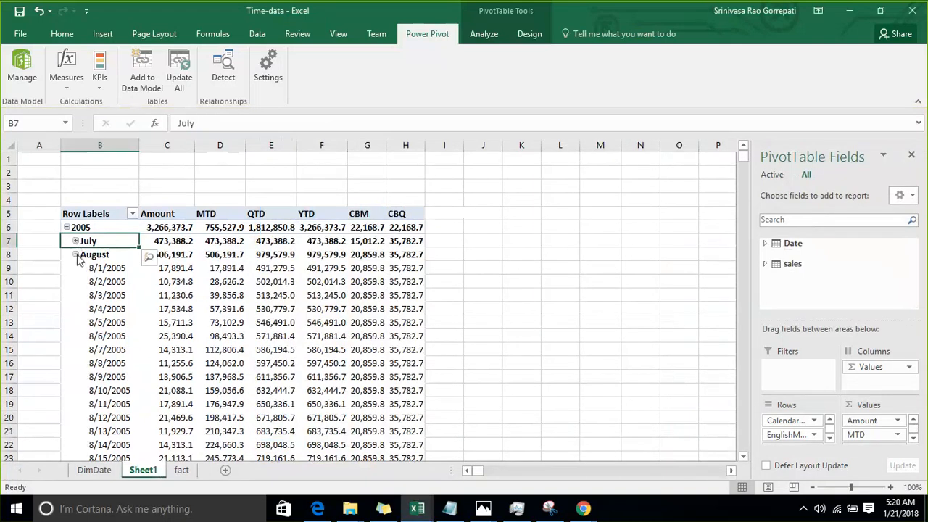
left_click(75, 255)
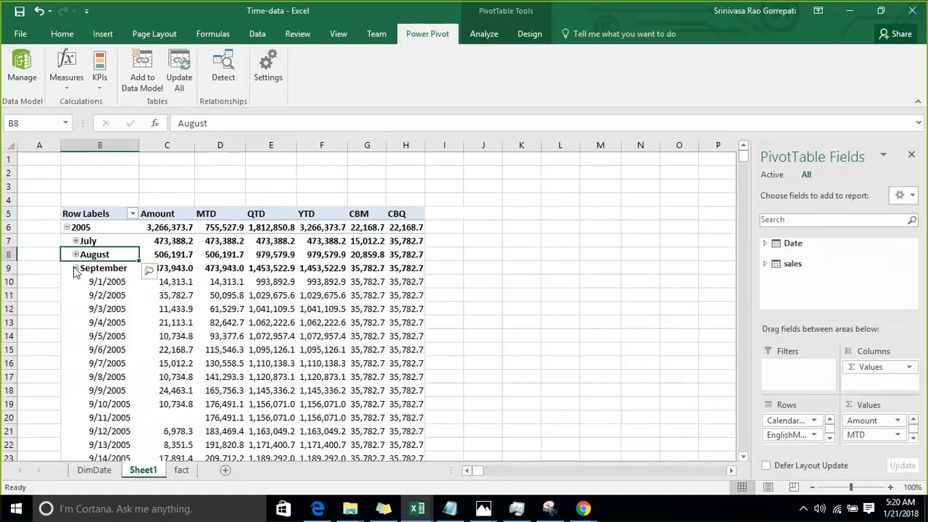
left_click(76, 268)
left_click(75, 268)
scroll(219, 357, "down", 7)
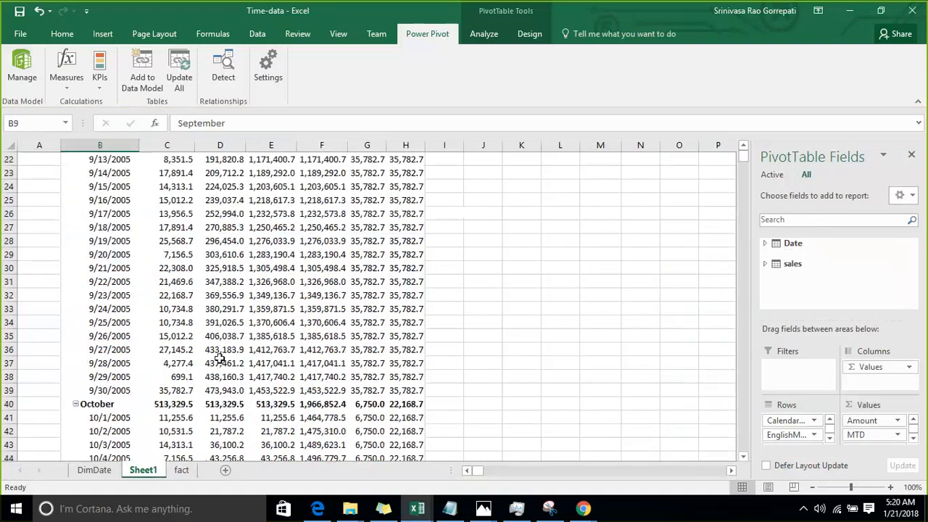
scroll(220, 358, "down", 2)
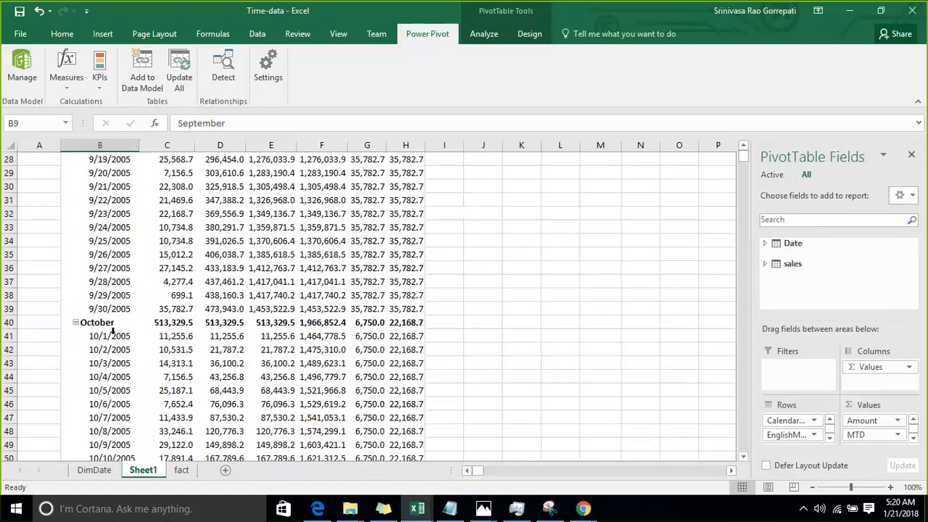
left_click(184, 310)
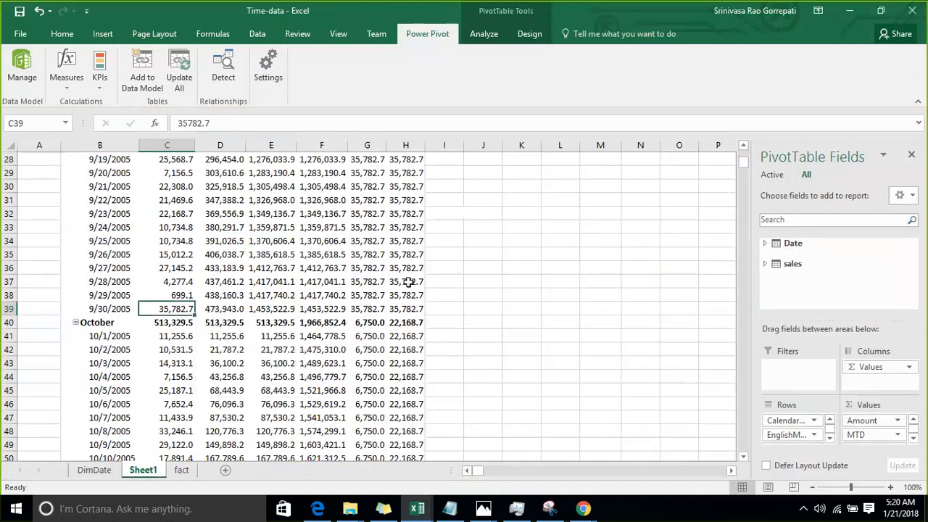
Expand July and August 2005 again and examine the daily CBQ values from July through September
scroll(403, 279, "up", 4)
scroll(404, 279, "up", 5)
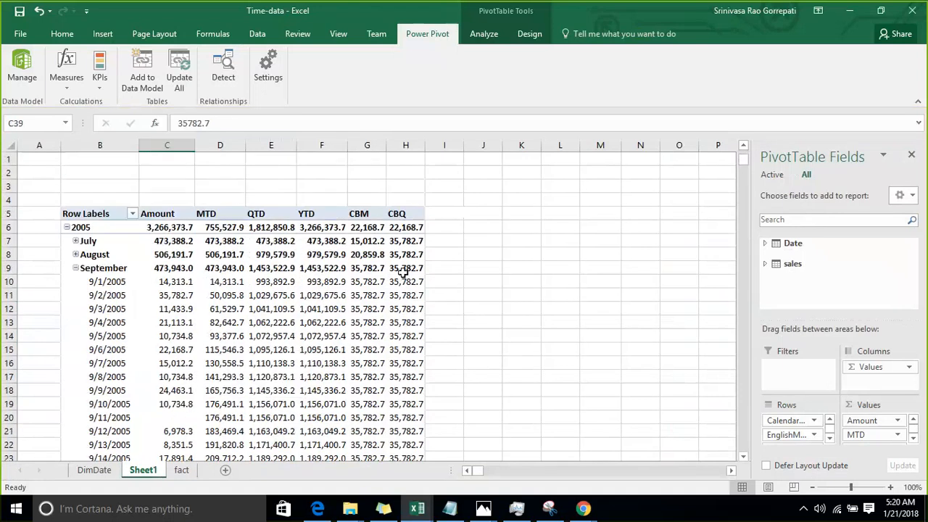
left_click(75, 241)
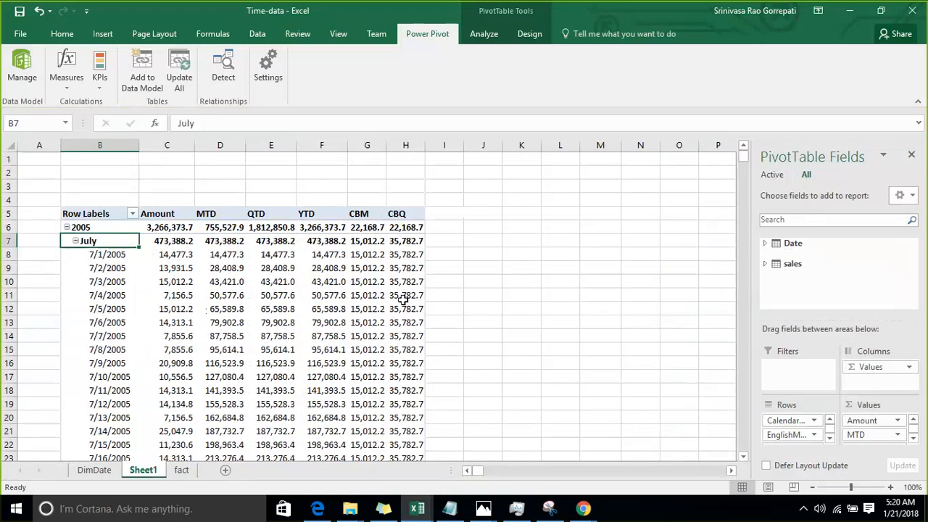
scroll(403, 299, "down", 10)
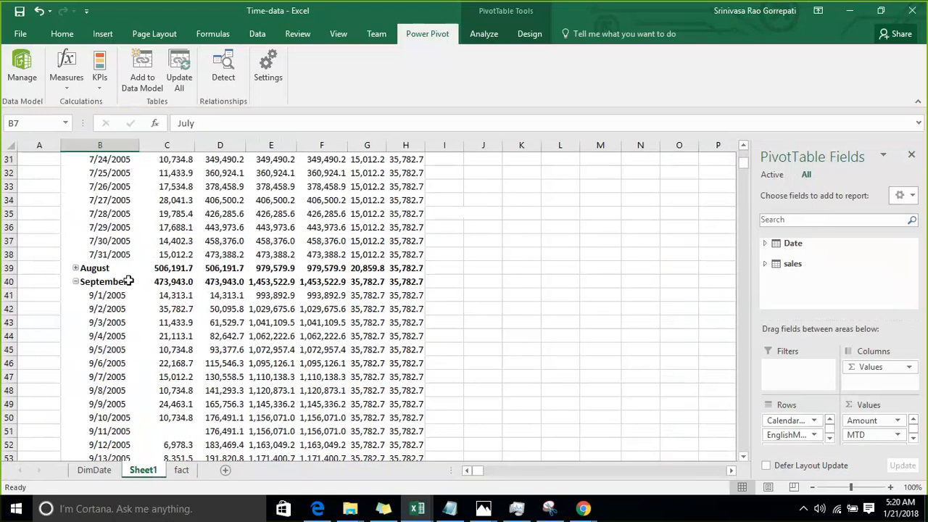
left_click(75, 268)
scroll(420, 299, "down", 6)
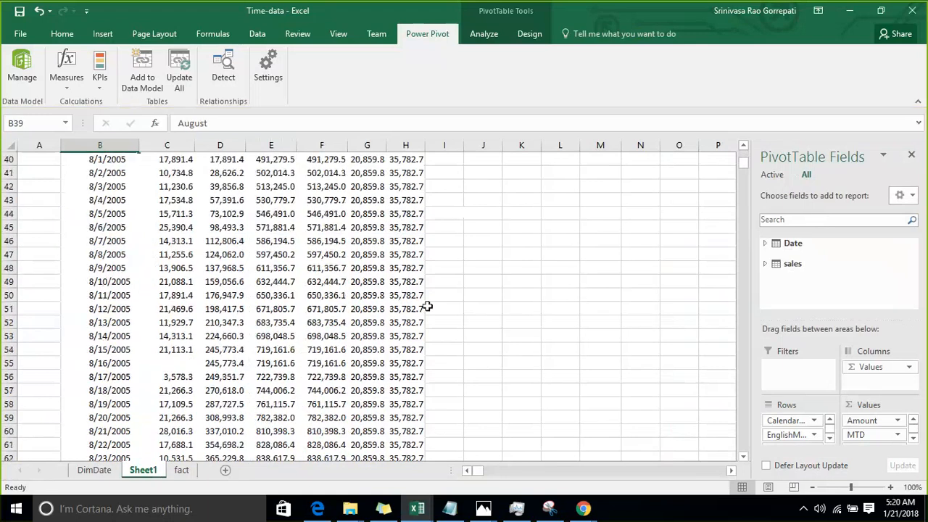
scroll(420, 298, "down", 14)
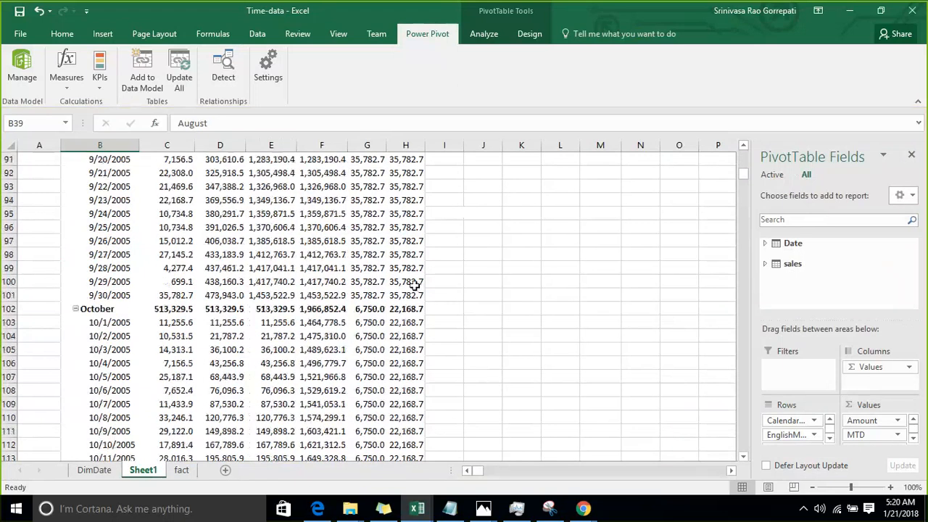
scroll(414, 285, "up", 3)
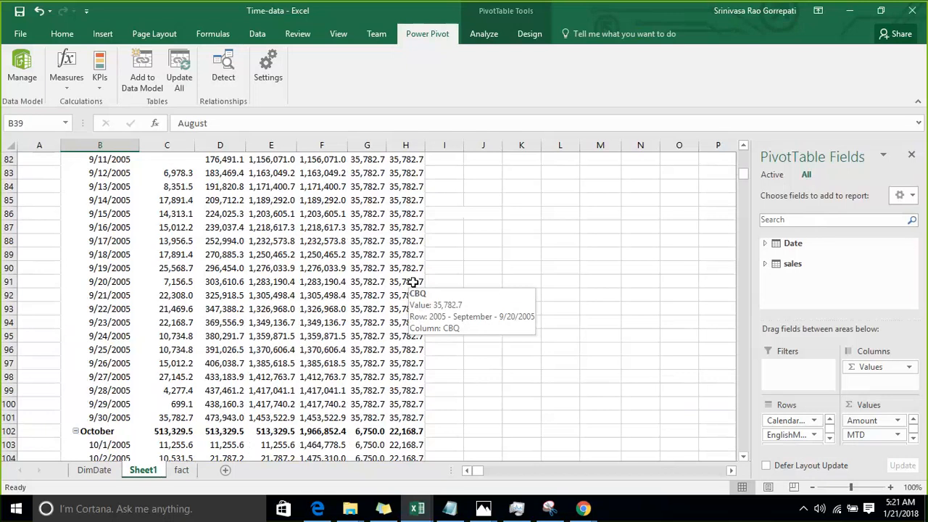
scroll(409, 246, "down", 3)
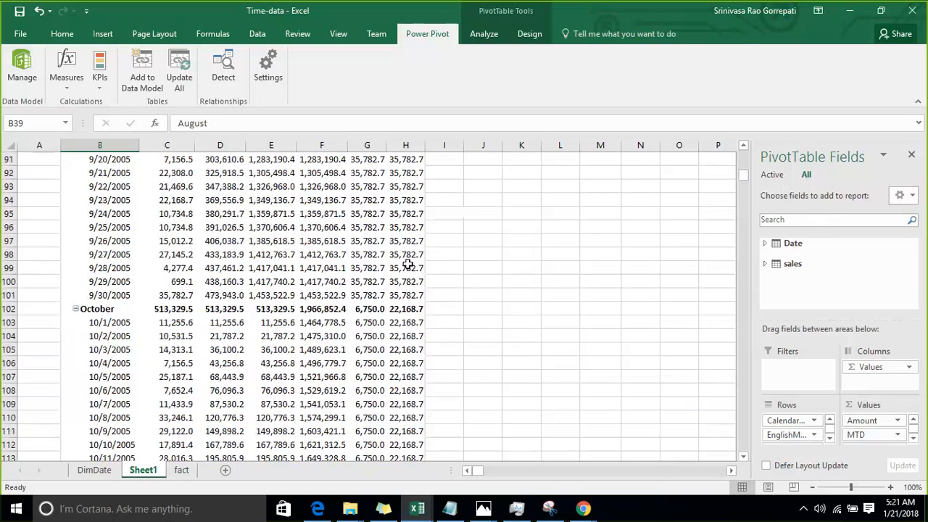
Check the October to December 2005 CBQ values against the quarter's last day by selecting the Amount for 12/31/2005
scroll(408, 266, "down", 7)
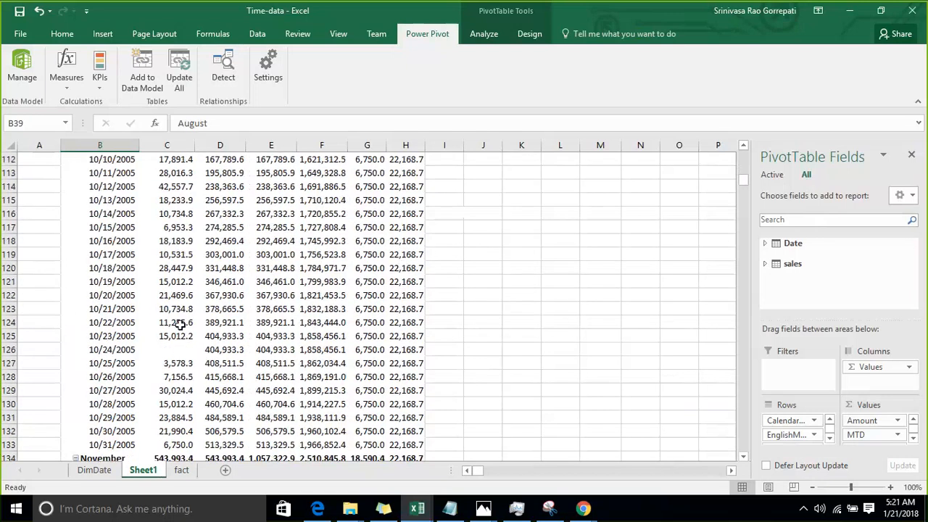
scroll(181, 322, "down", 8)
scroll(184, 319, "down", 14)
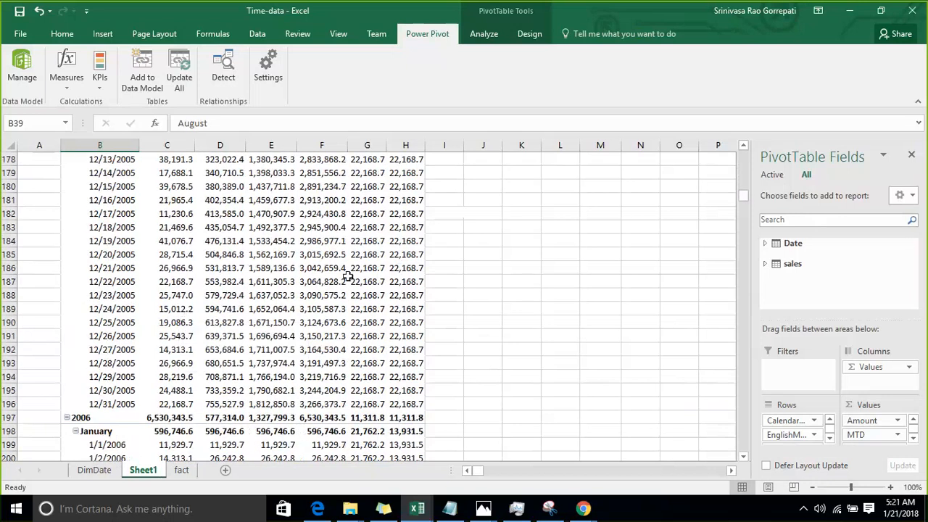
left_click(187, 408)
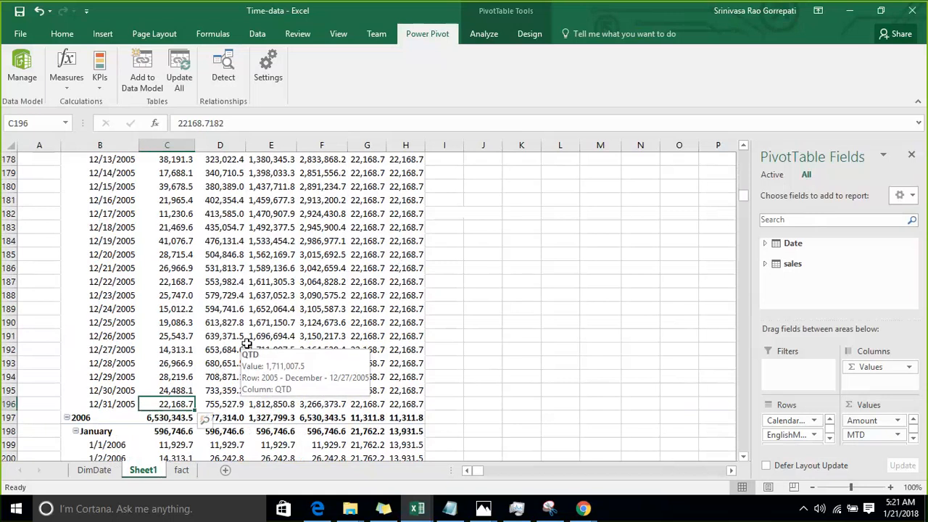
Go back to the start of the pivot table and select the CBQ value for 7/1/2005
scroll(247, 346, "up", 10)
scroll(247, 343, "up", 15)
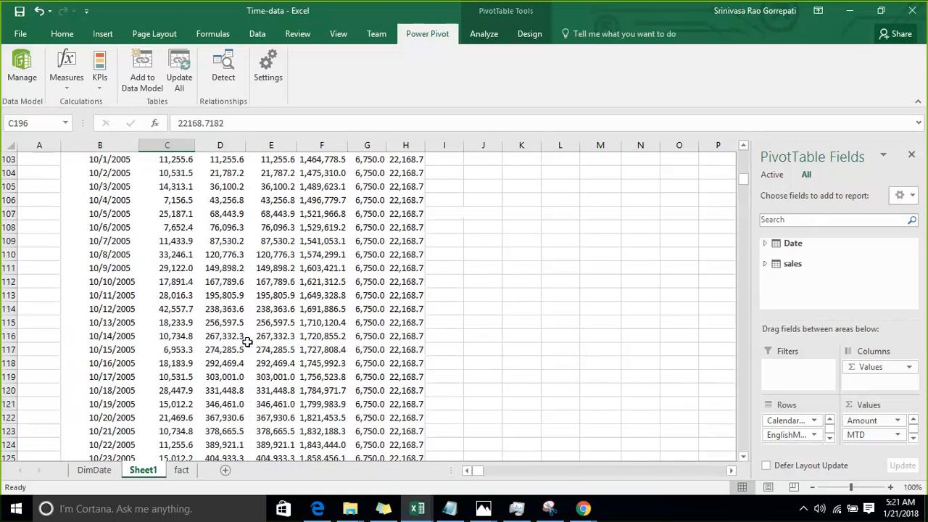
scroll(247, 342, "up", 19)
scroll(244, 329, "up", 15)
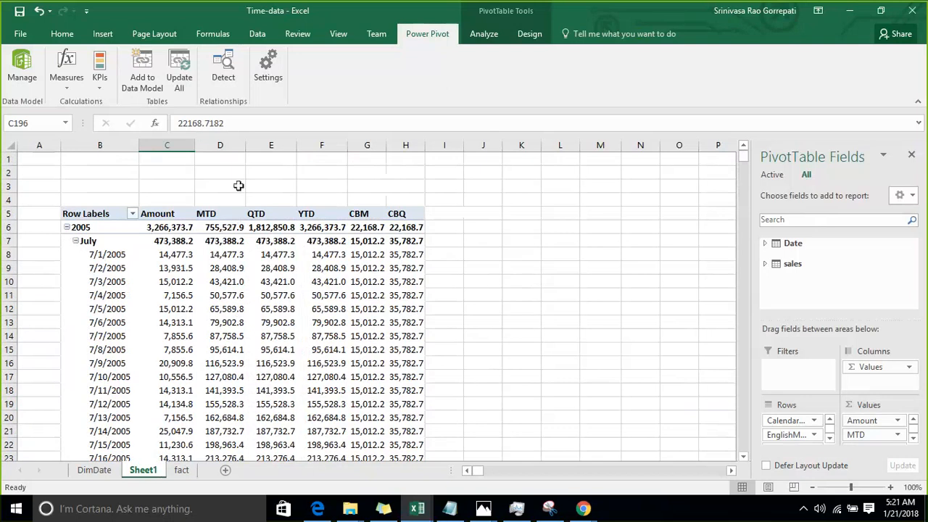
left_click(474, 185)
left_click(399, 255)
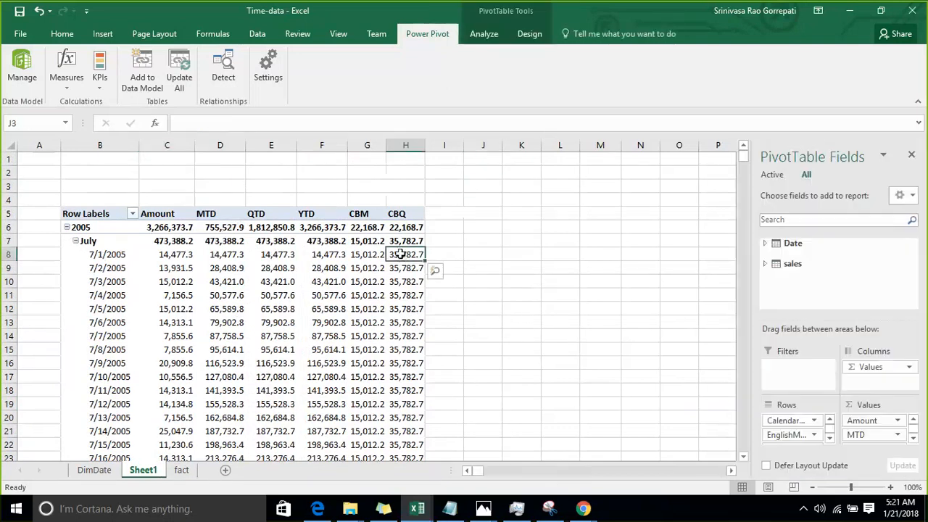
Start a new measure in the sales table with the formula =CLOSINGBALANCEYEAR([Amount],'Date'[FullDateAlternateKey])
left_click(67, 87)
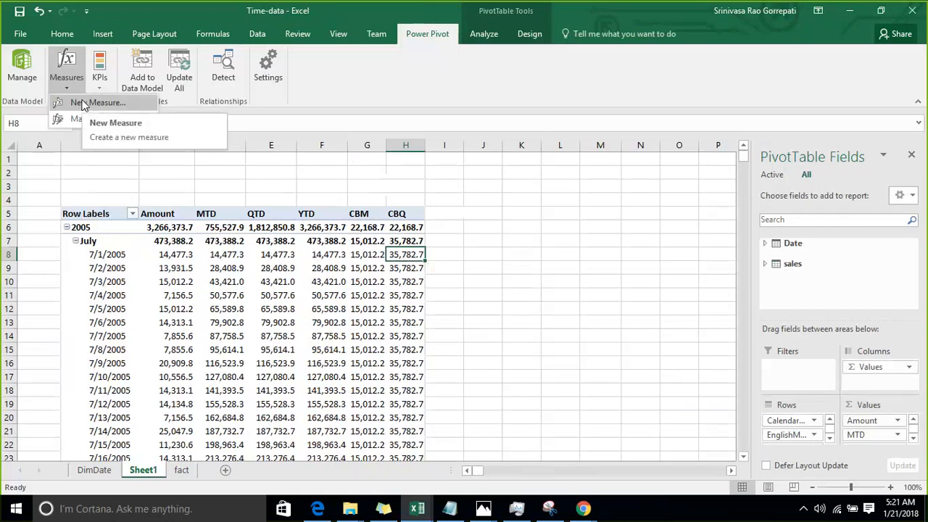
left_click(94, 103)
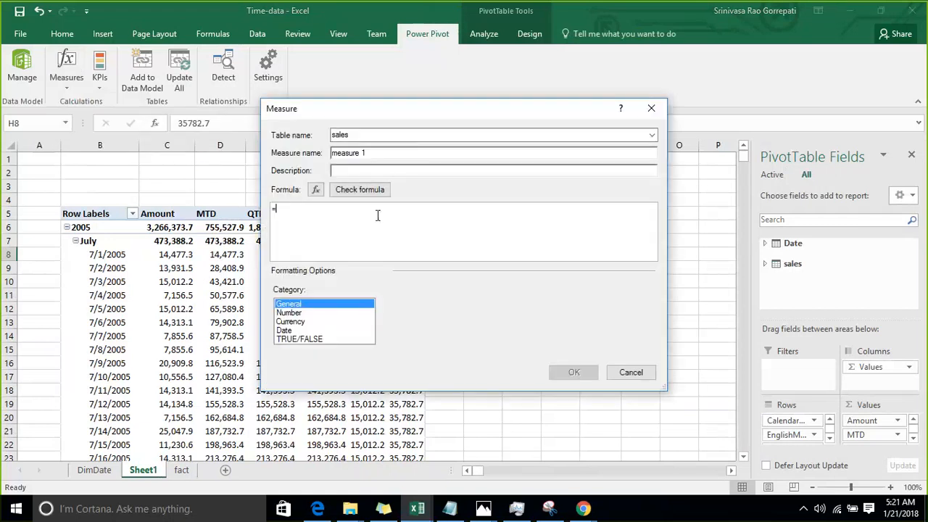
type("Closi")
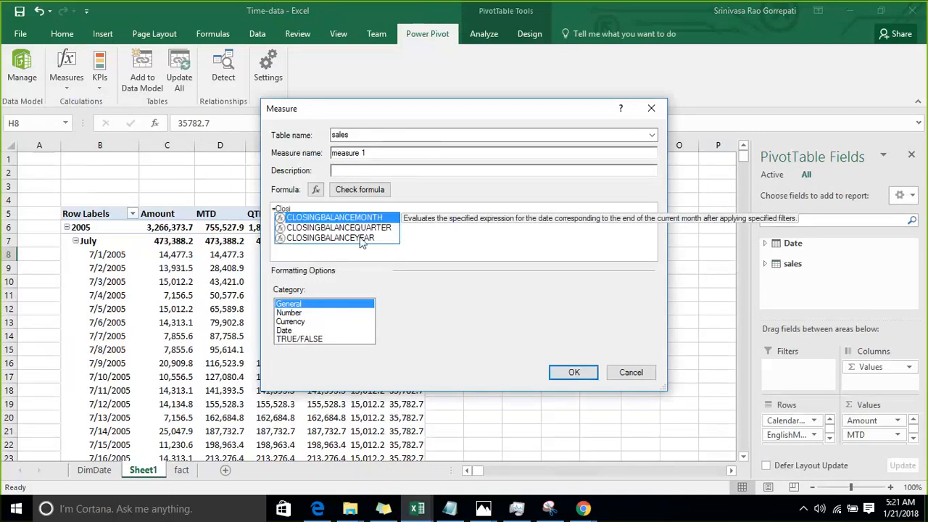
left_click(362, 239)
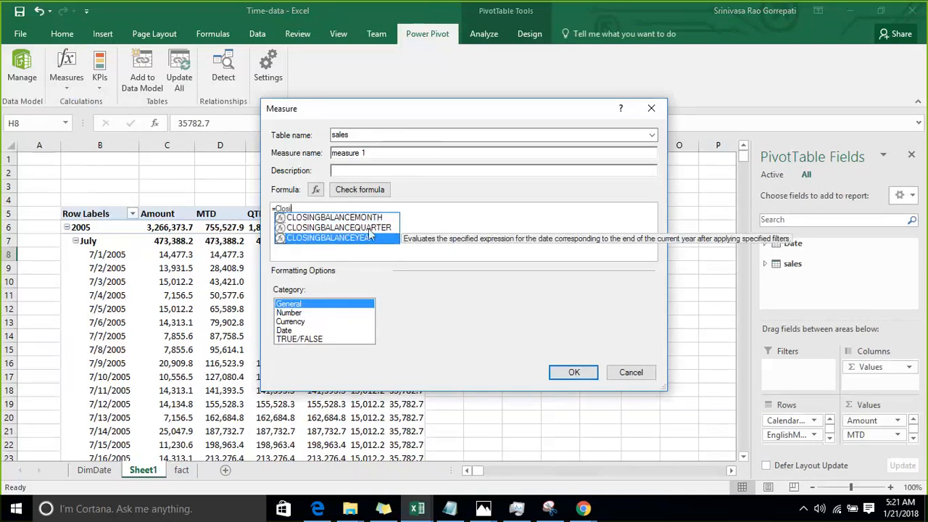
key("Tab")
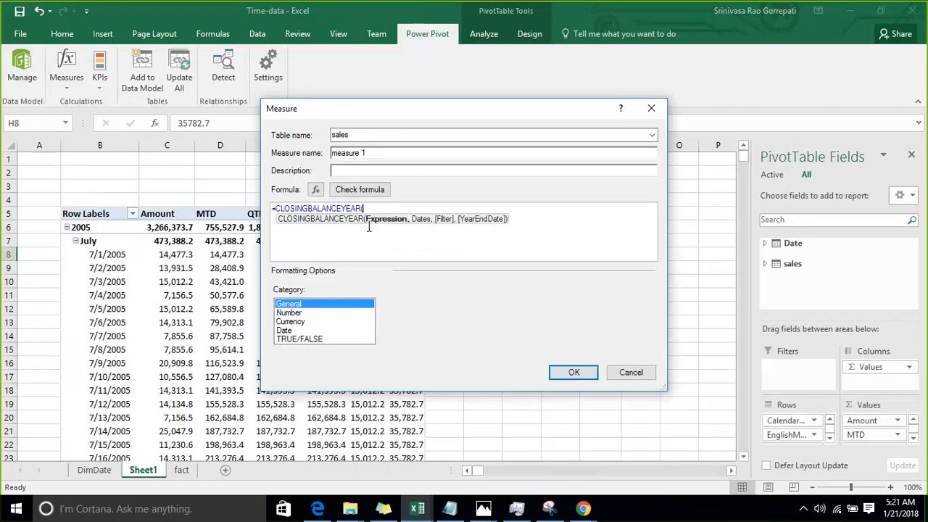
type("[")
key("Tab")
type(",dat")
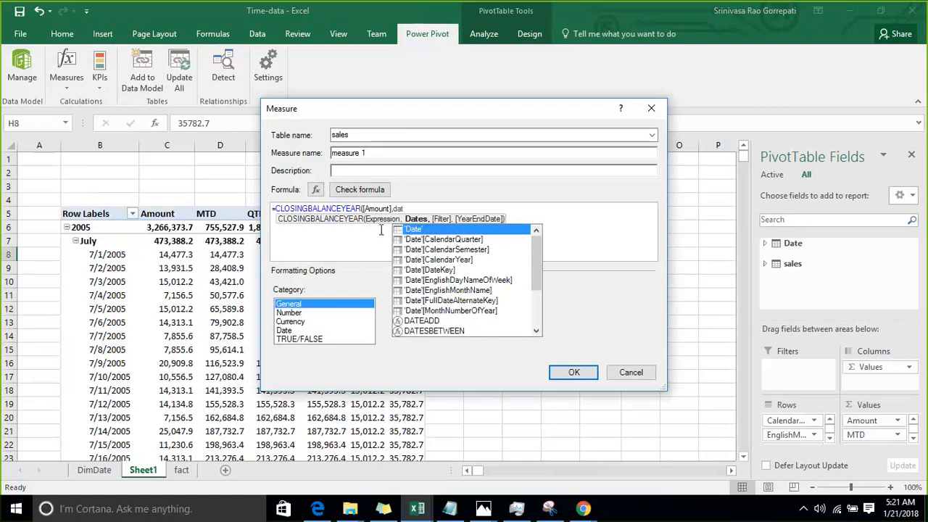
left_click(466, 298)
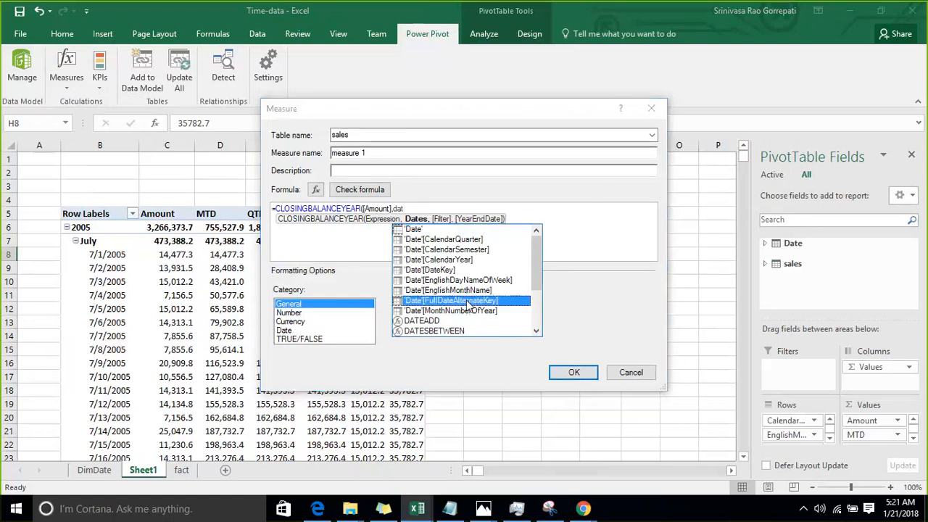
double_click(466, 299)
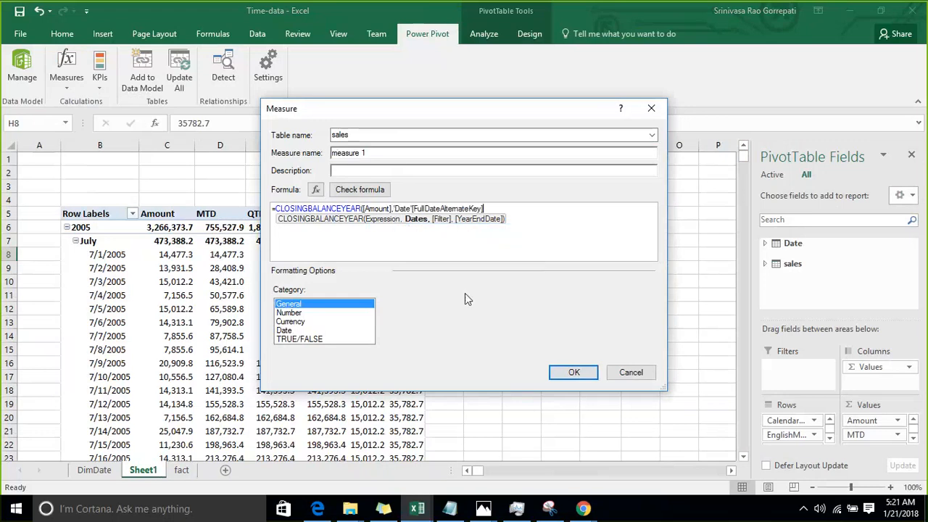
type(")")
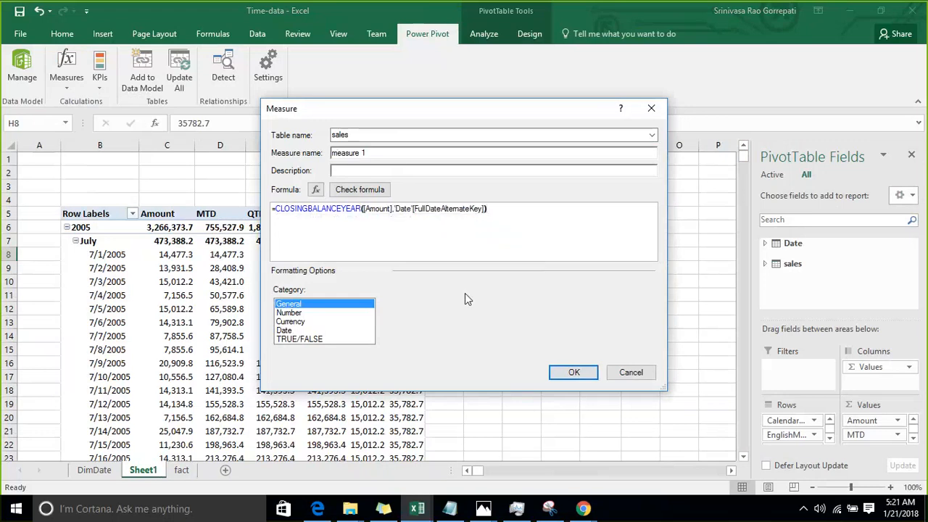
Name the measure CBY, format it as a decimal number with 1 decimal place and 1000 separator, and create it
left_click_drag(369, 154, 306, 147)
type("CBY")
left_click(304, 313)
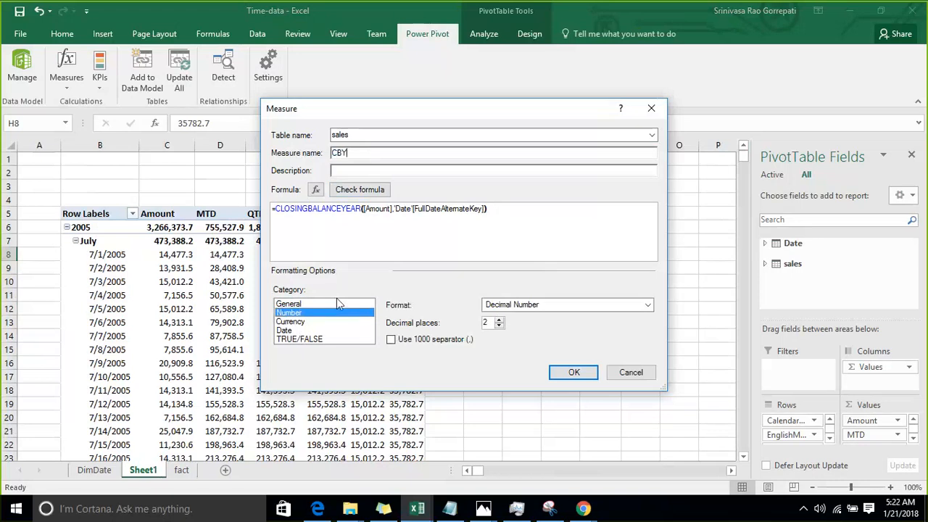
left_click(499, 325)
left_click(392, 339)
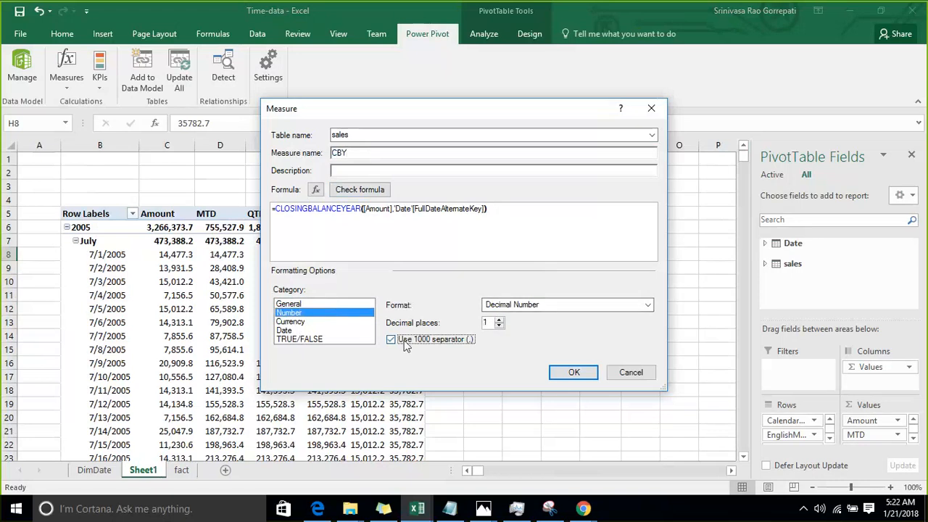
left_click(562, 375)
key("alt+Tab")
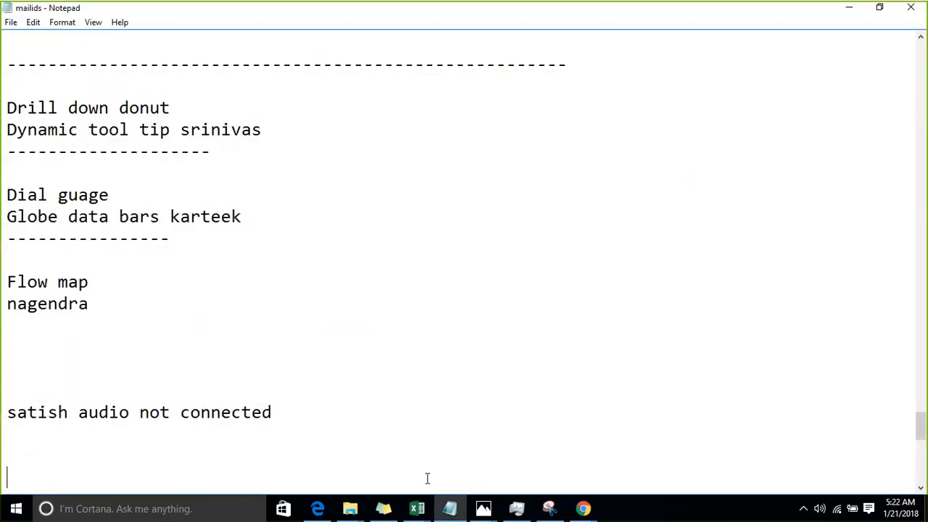
mouse_move(417, 507)
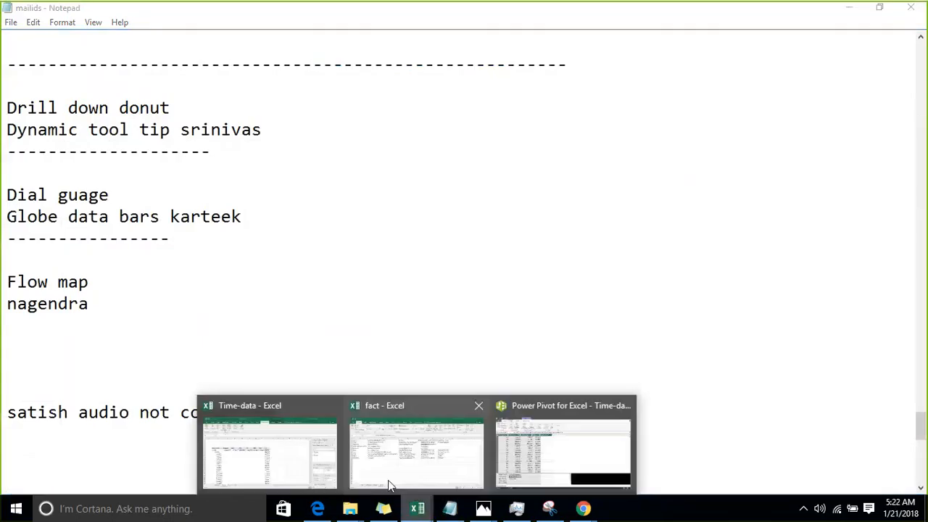
left_click(301, 462)
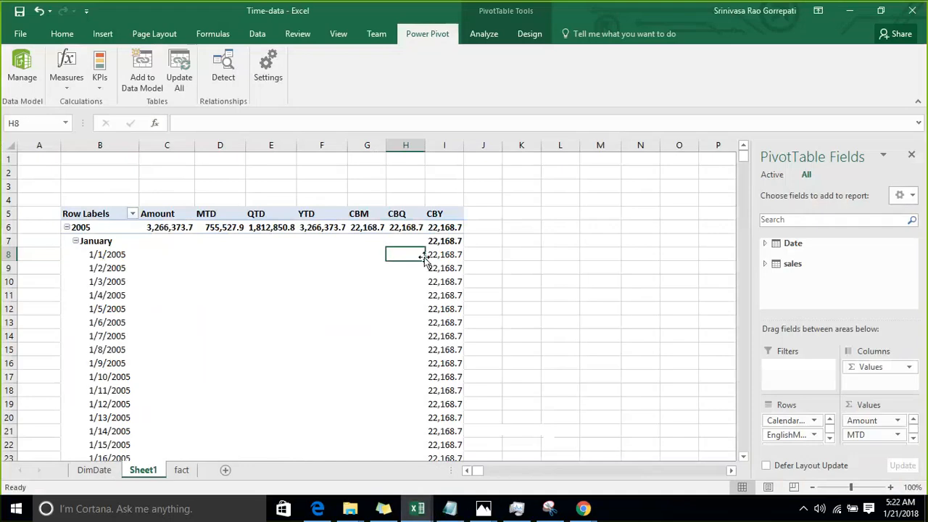
Collapse the months January through November 2005 in the pivot table to their month totals
scroll(414, 282, "down", 5)
scroll(414, 282, "up", 5)
left_click(76, 244)
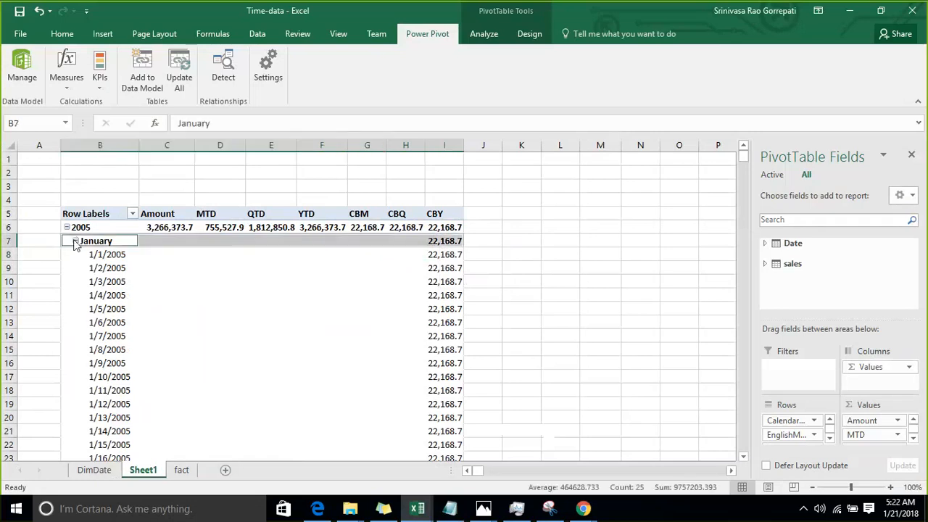
left_click(75, 242)
left_click(75, 255)
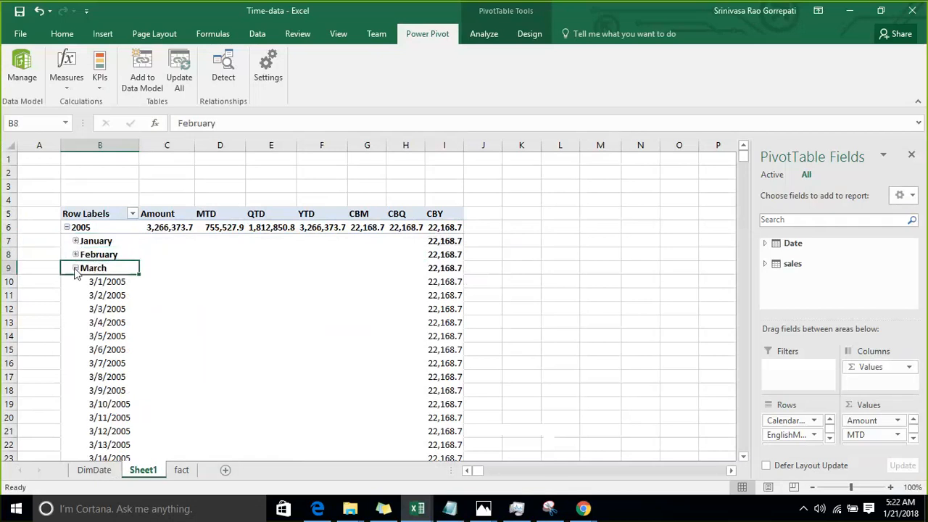
left_click(75, 268)
left_click(76, 282)
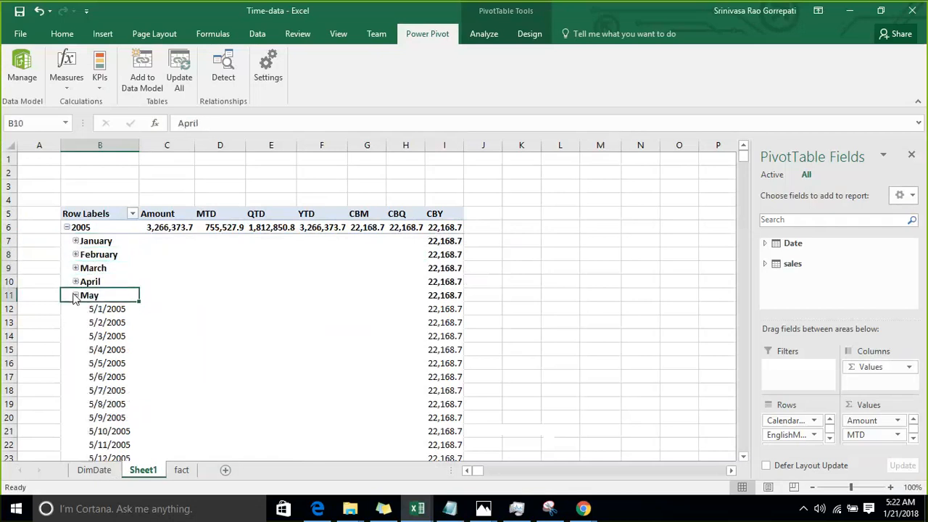
left_click(75, 296)
left_click(75, 308)
left_click(75, 323)
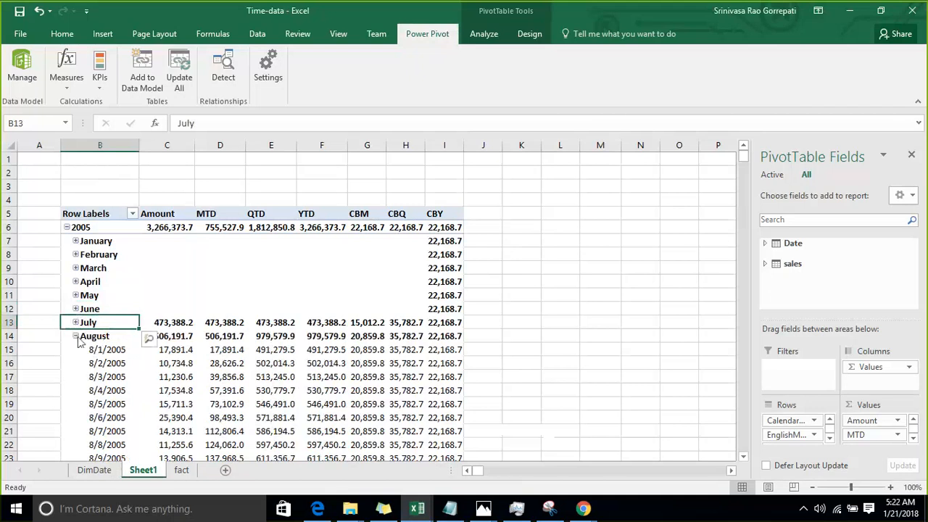
left_click(75, 336)
left_click(75, 350)
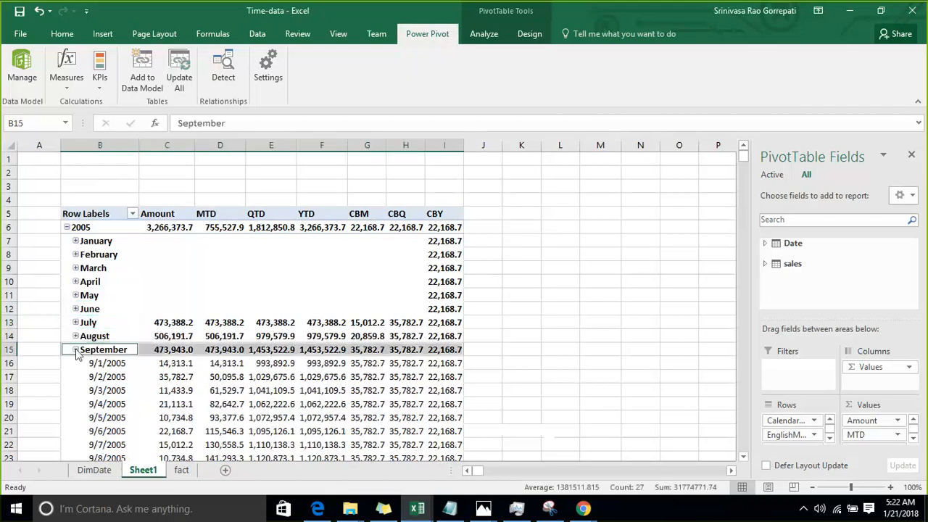
left_click(75, 363)
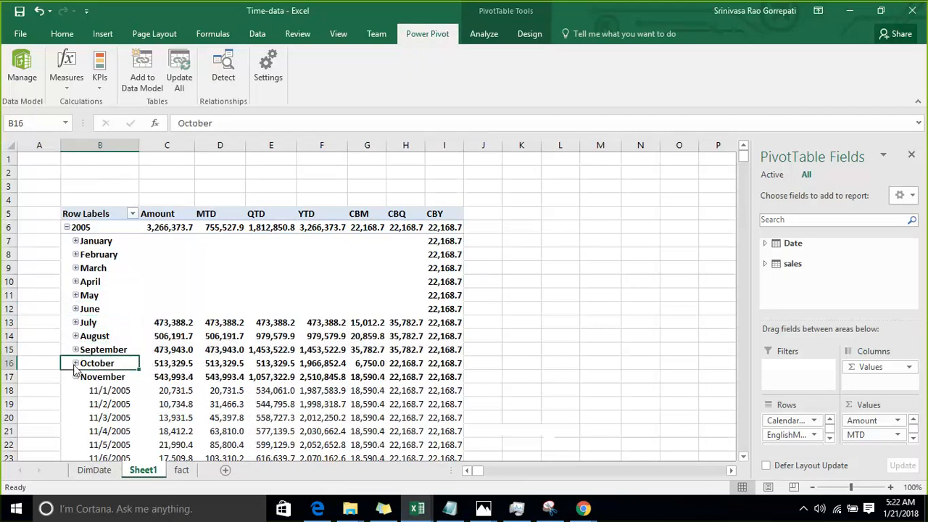
left_click(76, 377)
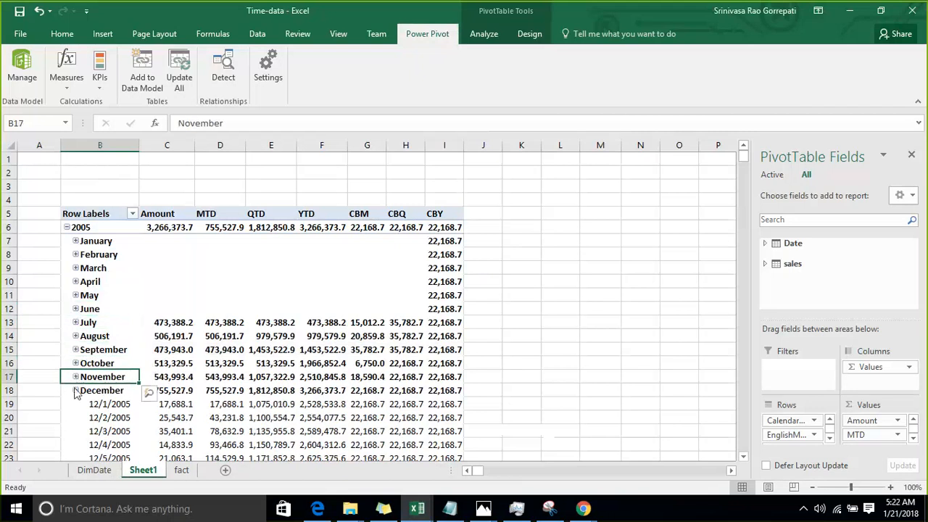
Check the 2005 CBY values against the year's last day by selecting the Amount for 12/31/2005
scroll(124, 321, "down", 13)
left_click(179, 284)
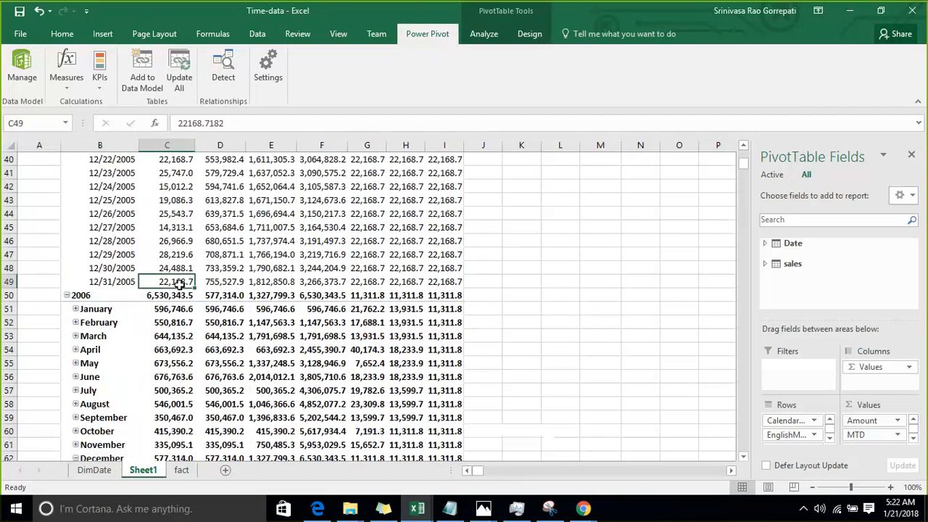
scroll(423, 304, "up", 13)
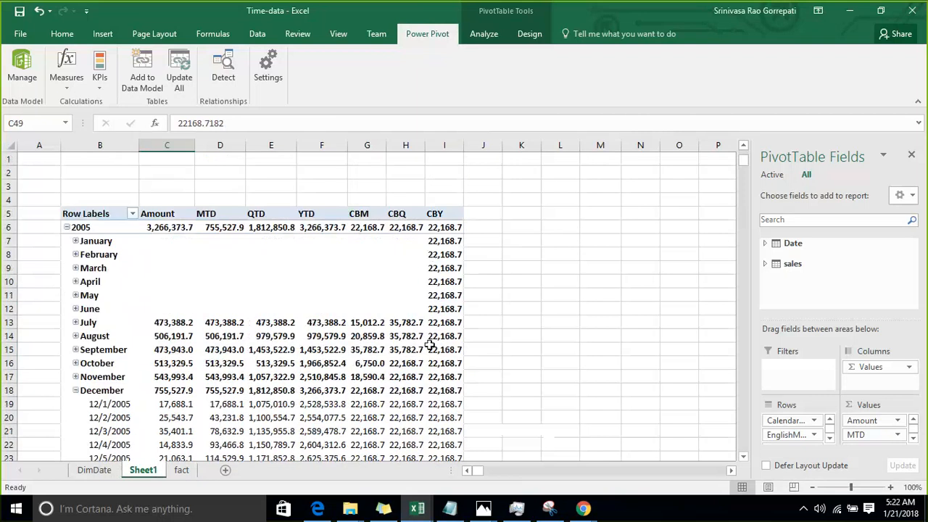
Collapse December 2005 and select the CBY column header in the pivot table
scroll(79, 336, "down", 2)
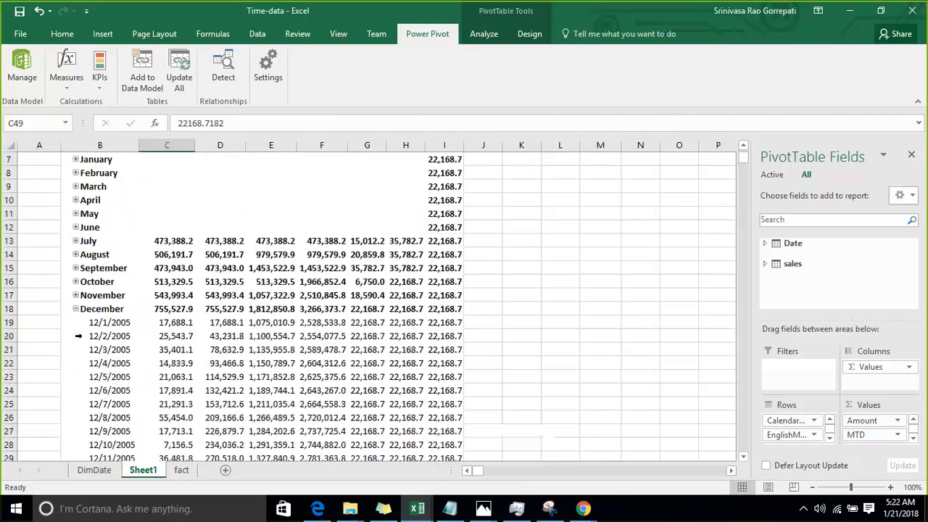
left_click(77, 314)
left_click(75, 310)
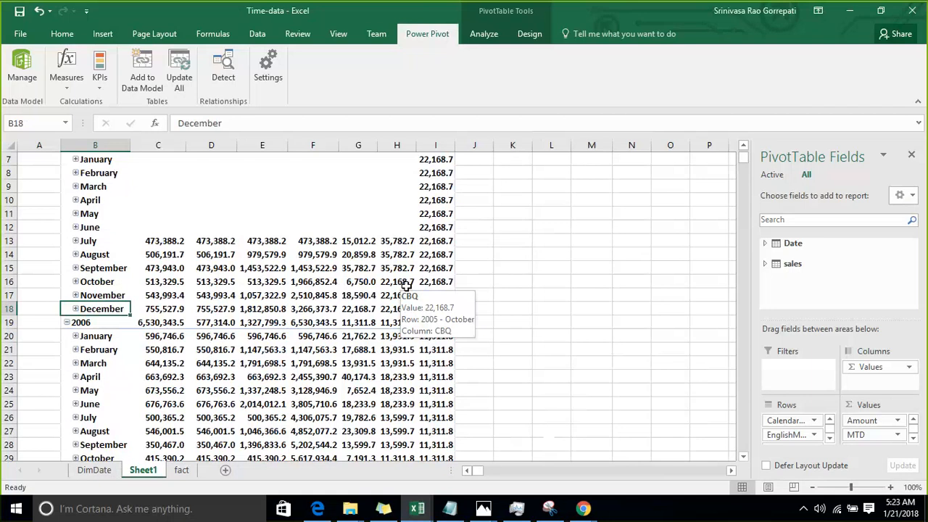
scroll(398, 387, "up", 2)
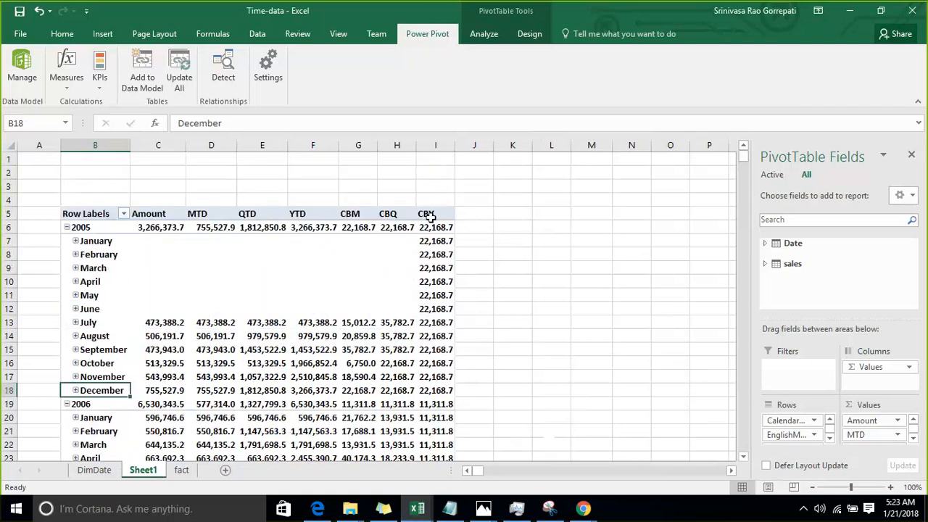
left_click(426, 213)
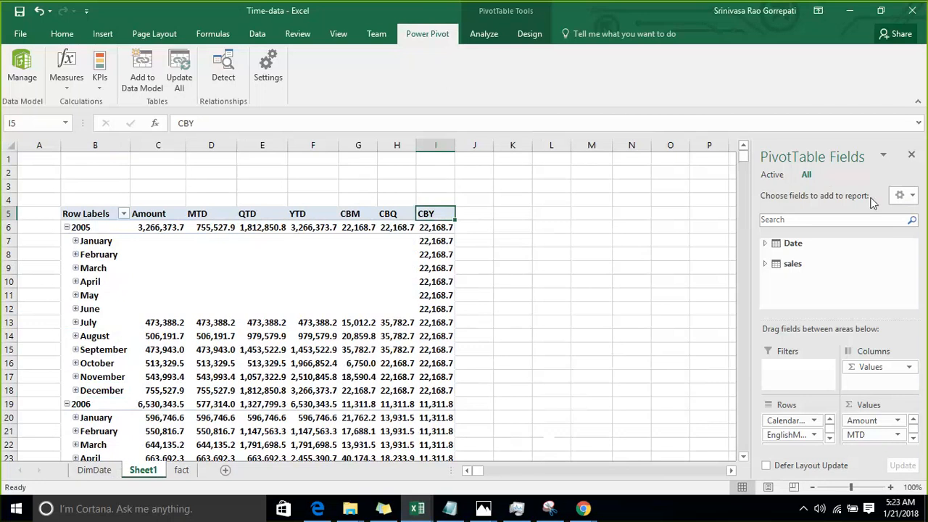
Remove the sales measures CBM, CBQ and CBY from the pivot table
left_click(765, 262)
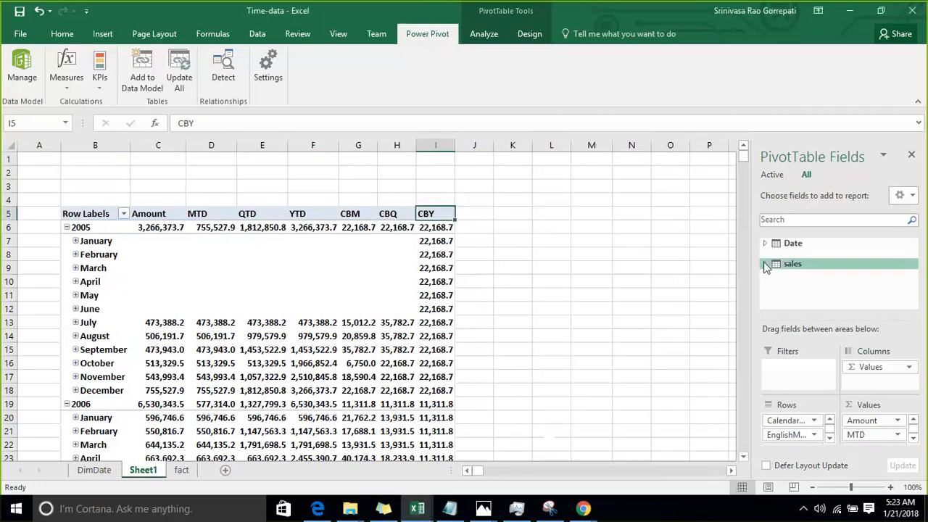
left_click(765, 262)
scroll(787, 276, "down", 5)
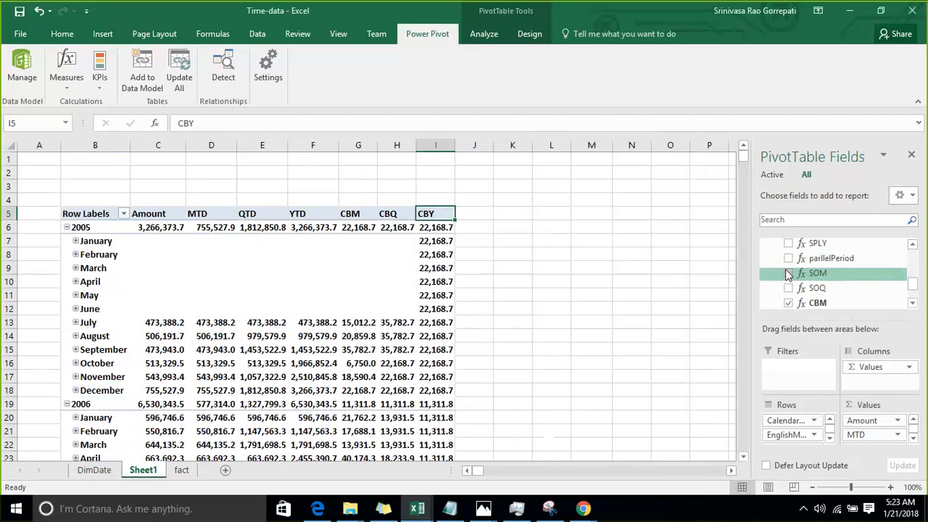
scroll(787, 273, "down", 3)
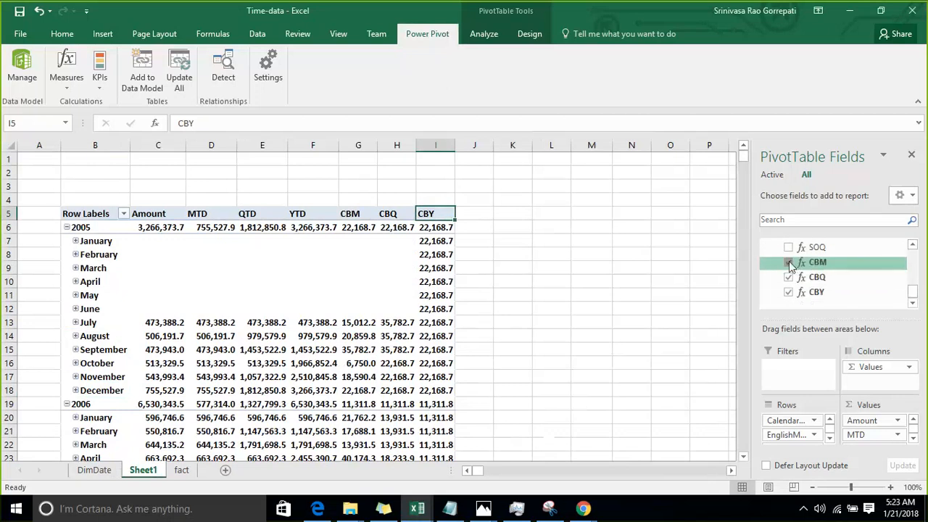
left_click(789, 262)
left_click(789, 277)
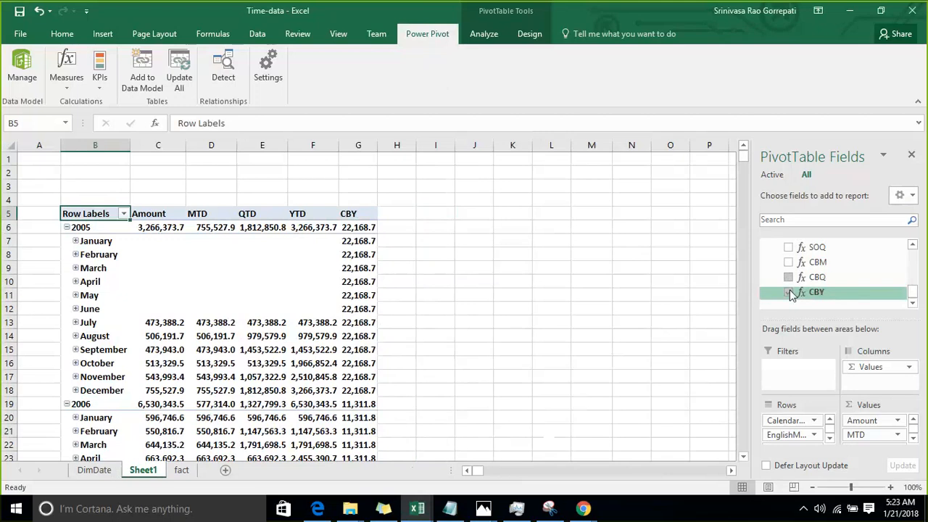
left_click(788, 292)
Start a new measure named OBM in the sales table for the pivot table
left_click(152, 267)
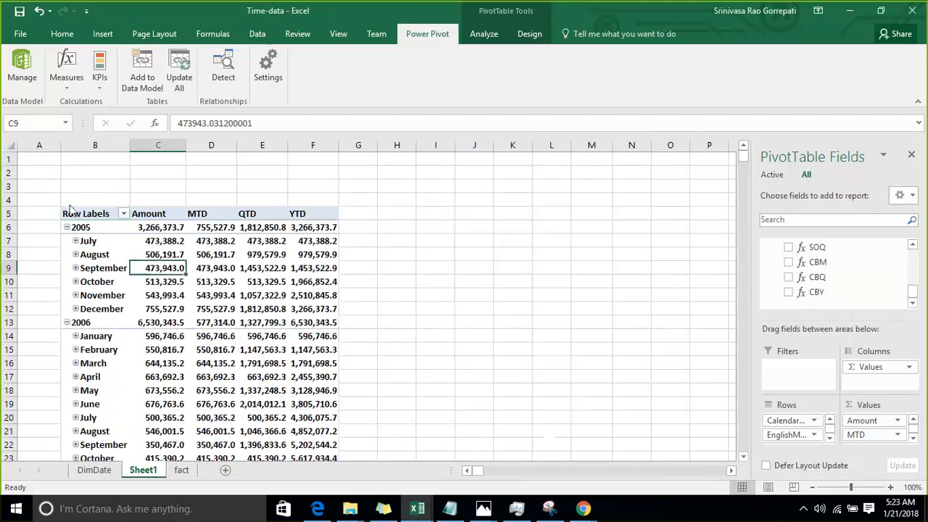
left_click(67, 81)
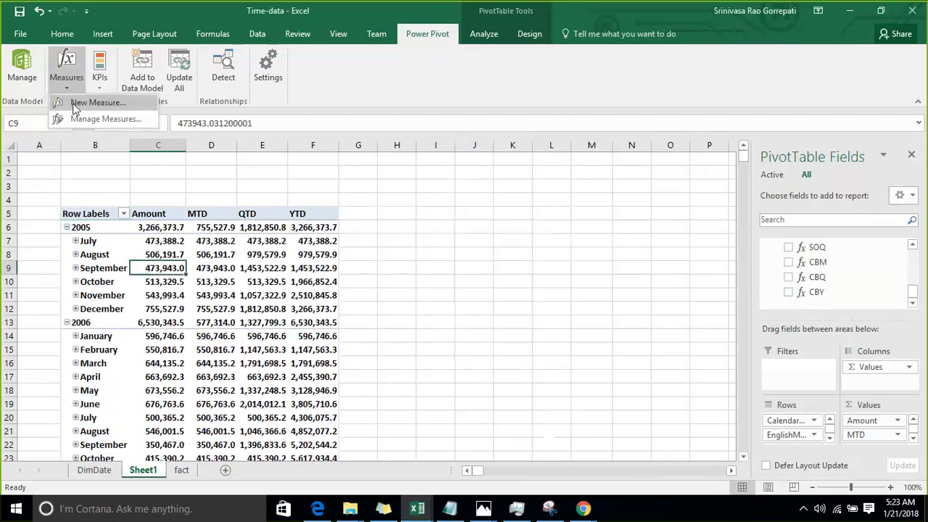
left_click(74, 105)
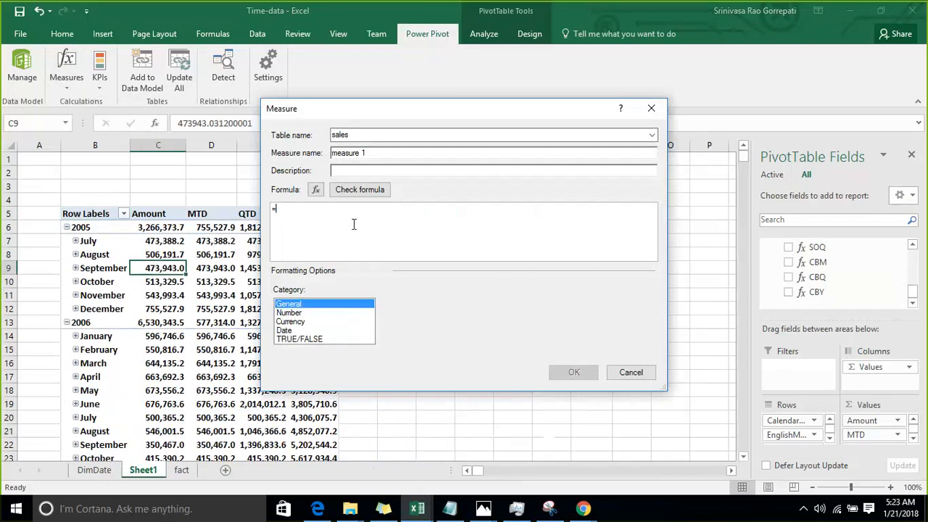
left_click(368, 152)
left_click_drag(375, 152, 331, 152)
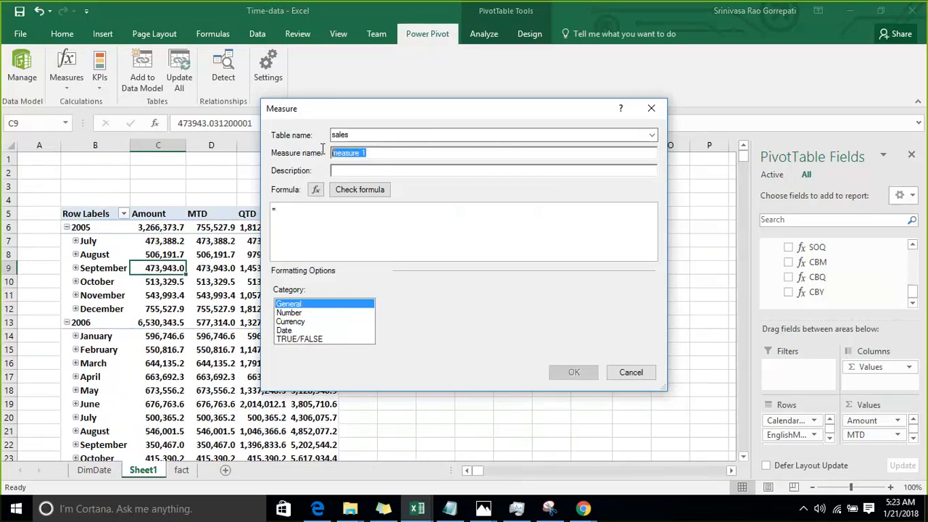
type("OB")
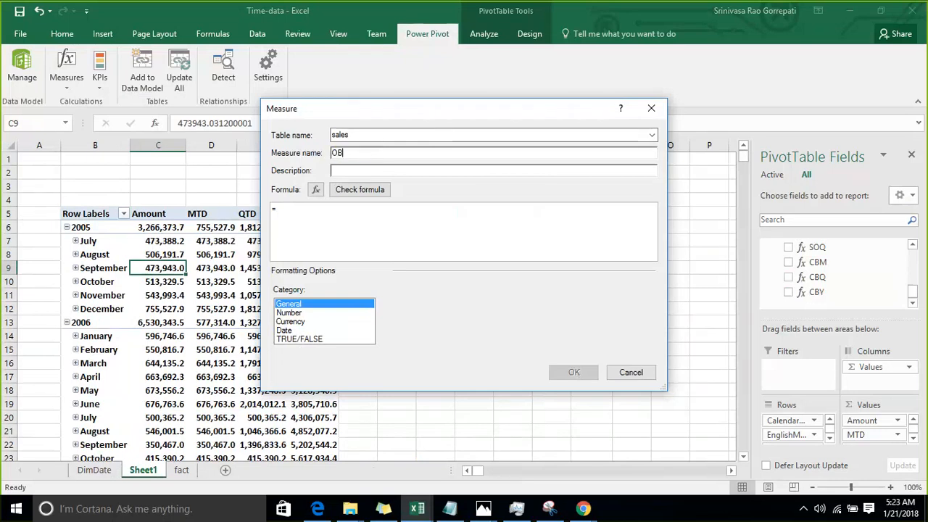
type("M")
Enter the OBM formula =OPENINGBALANCEMONTH([Amount],'Date'[FullDateAlternateKey])
left_click(320, 216)
type("OPENINGBALANCEMONTH(")
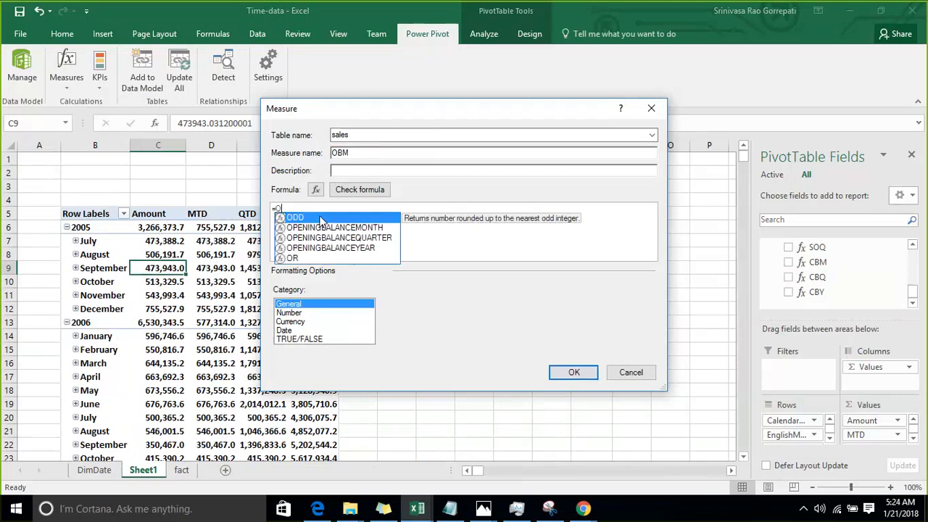
key("Tab")
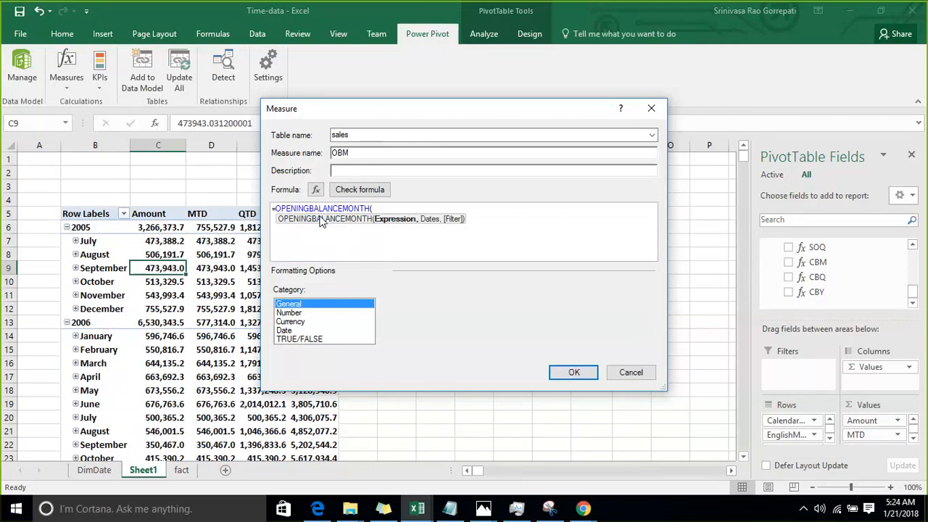
type("amo")
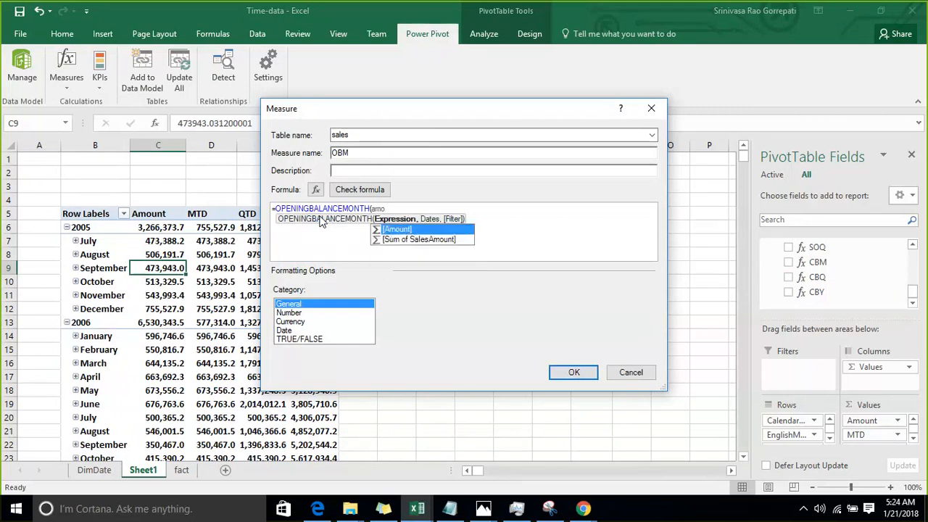
key("Tab")
type(",fu")
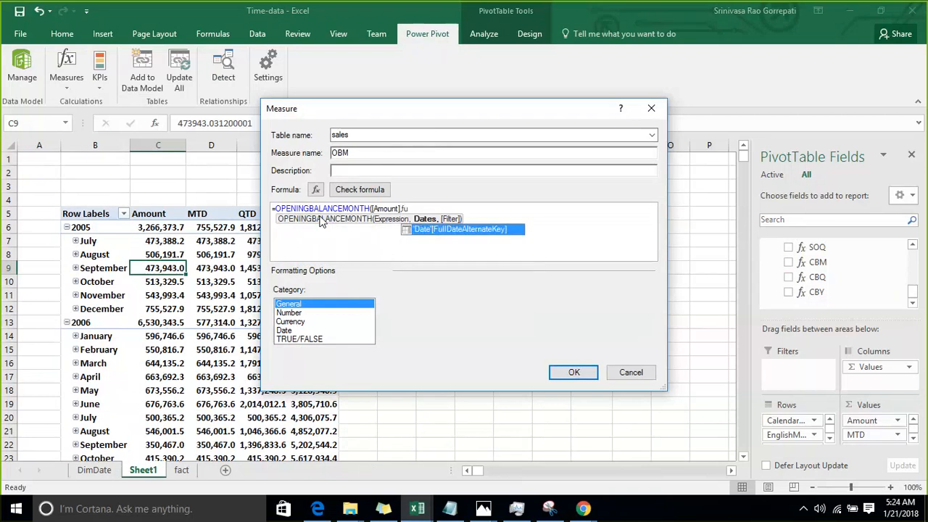
key("Tab")
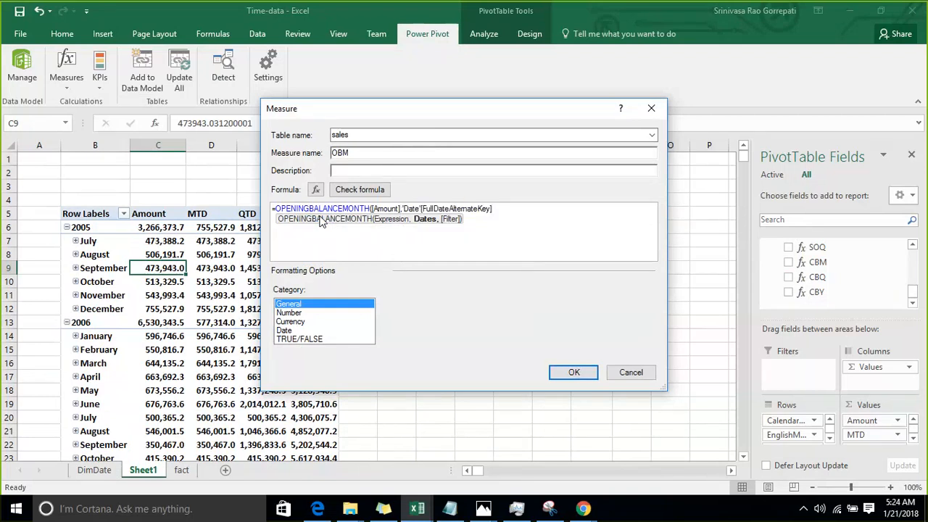
type(")")
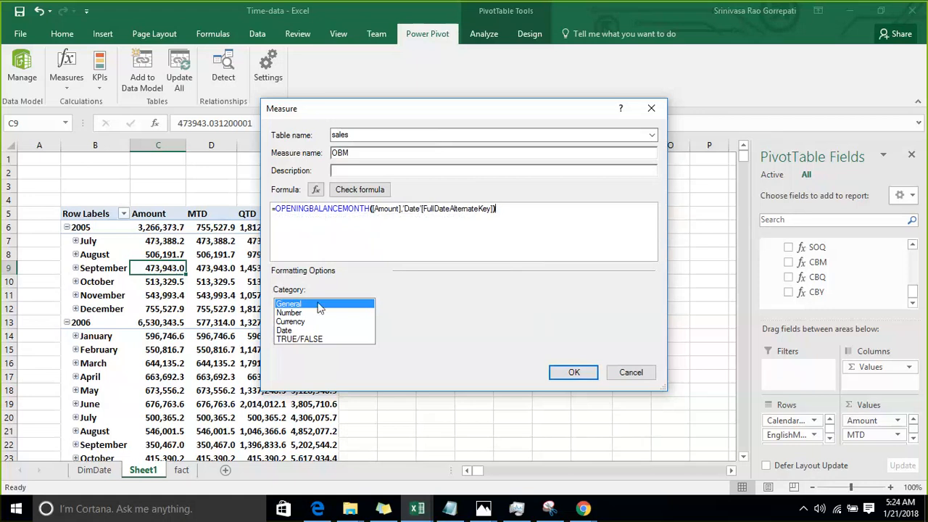
Format OBM as a decimal number with 1 decimal place and 1000 separator, create it, and return to the Time-data workbook
left_click(297, 312)
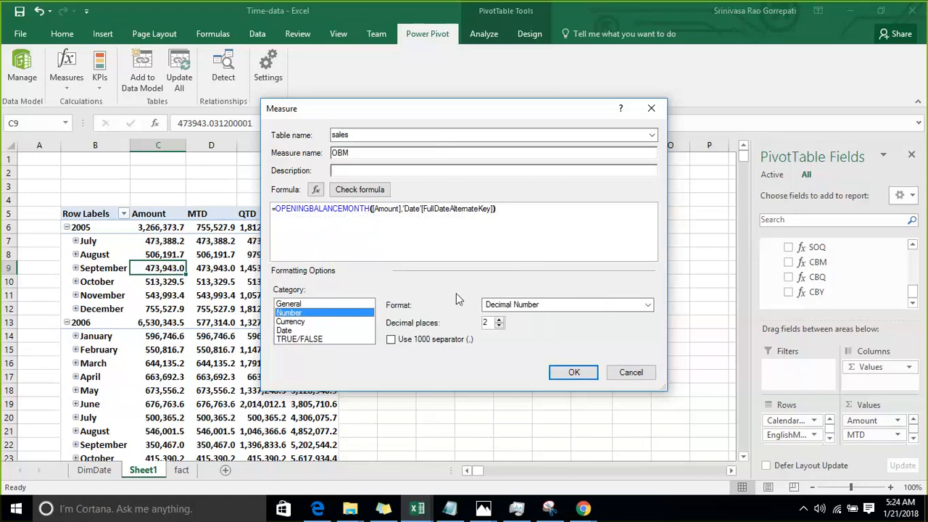
left_click(498, 326)
left_click(417, 339)
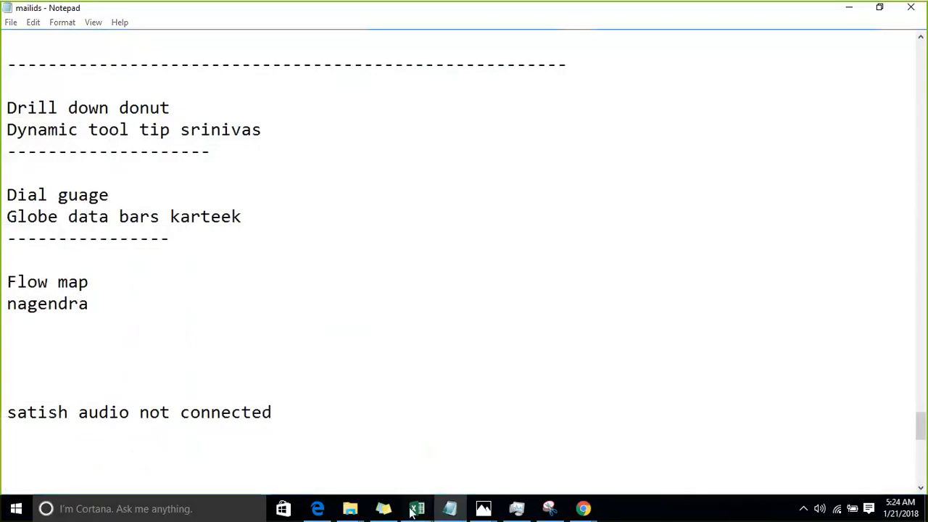
mouse_move(415, 507)
left_click(269, 464)
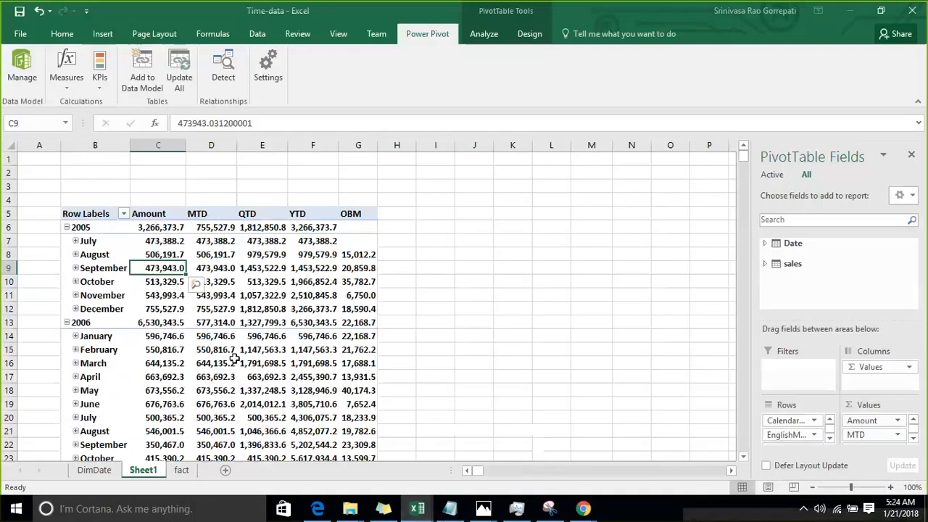
Start another new measure named OBQ in the sales table
left_click(66, 78)
left_click(77, 101)
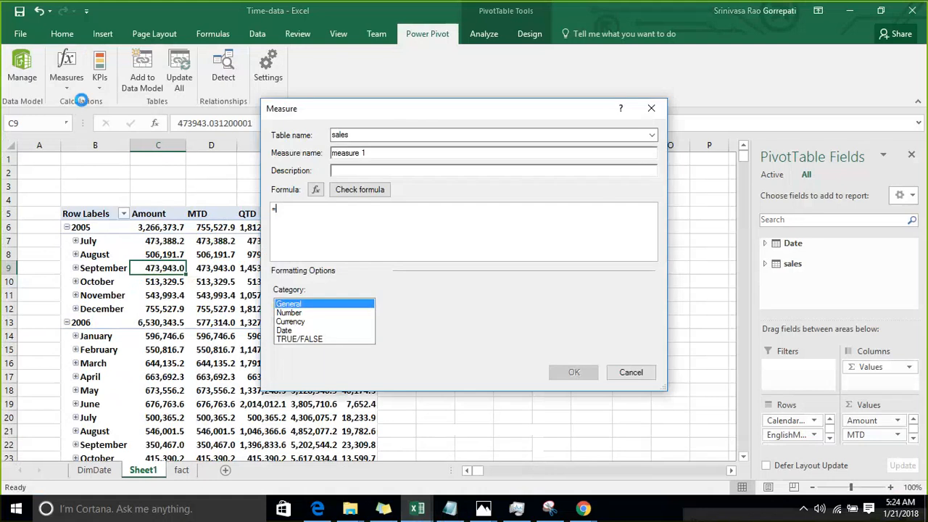
left_click_drag(387, 155, 310, 155)
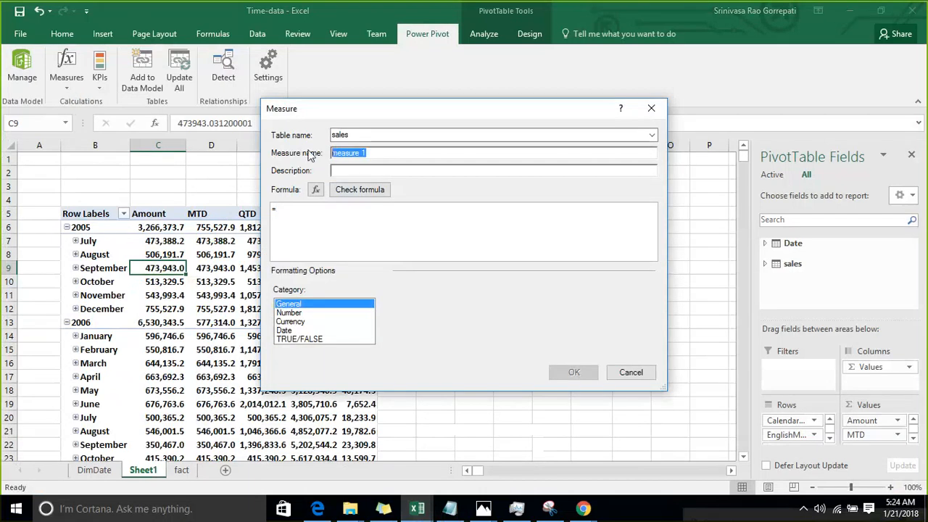
type("OBQ")
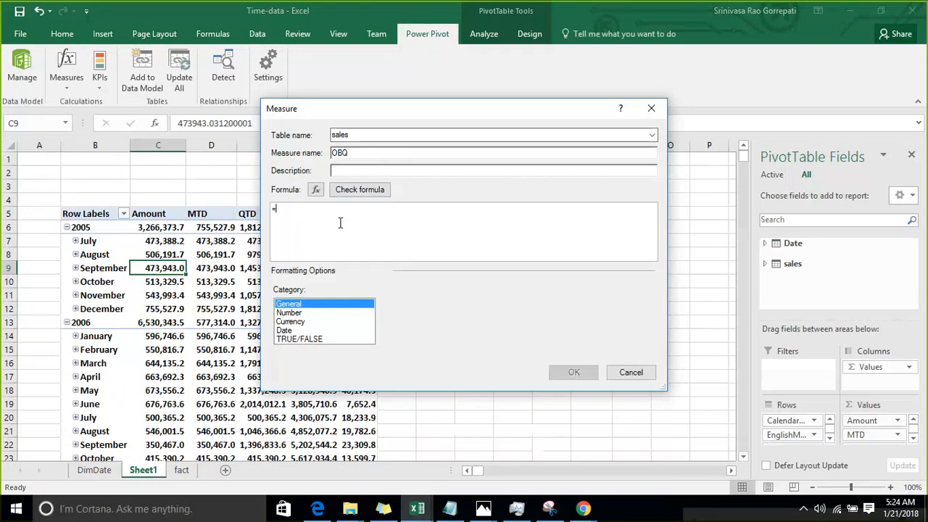
Enter the OBQ formula =OPENINGBALANCEQUARTER([Amount],'Date'[FullDateAlternateKey])
type("Open")
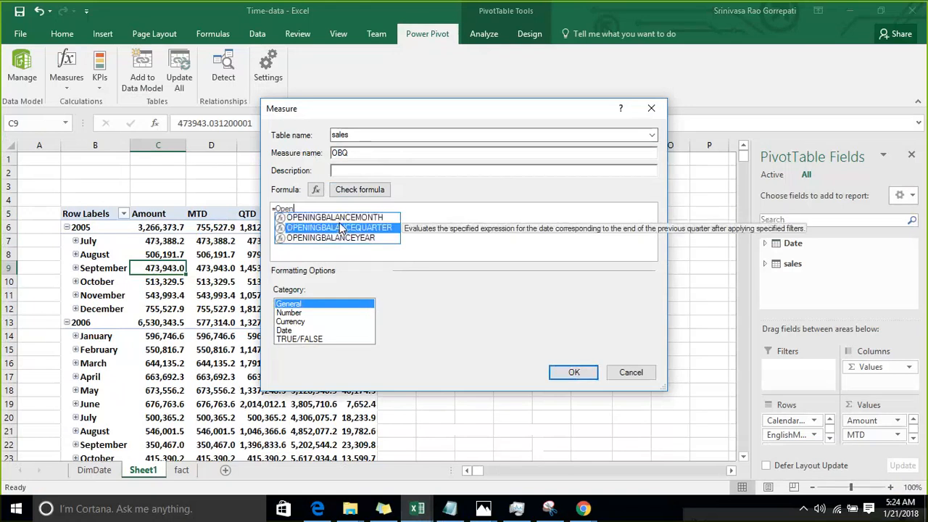
double_click(339, 228)
type("amo")
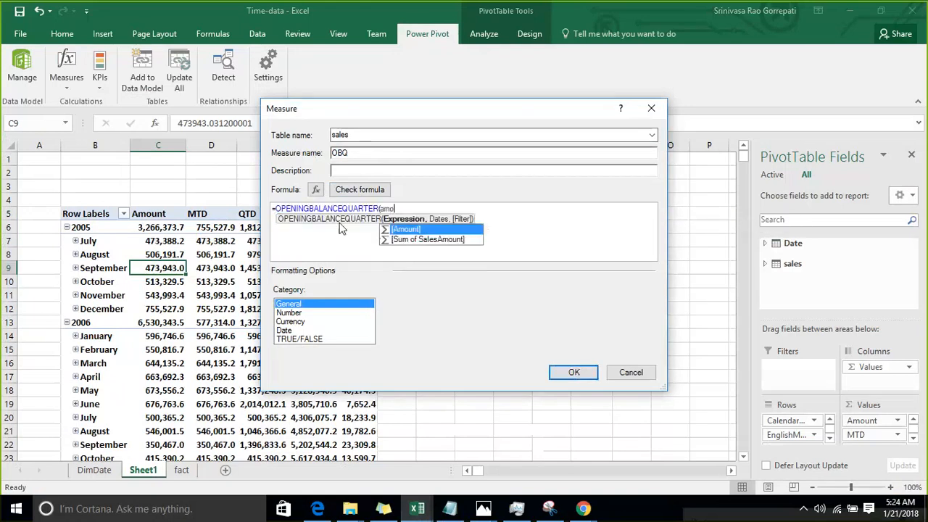
key("Tab")
type(",ful")
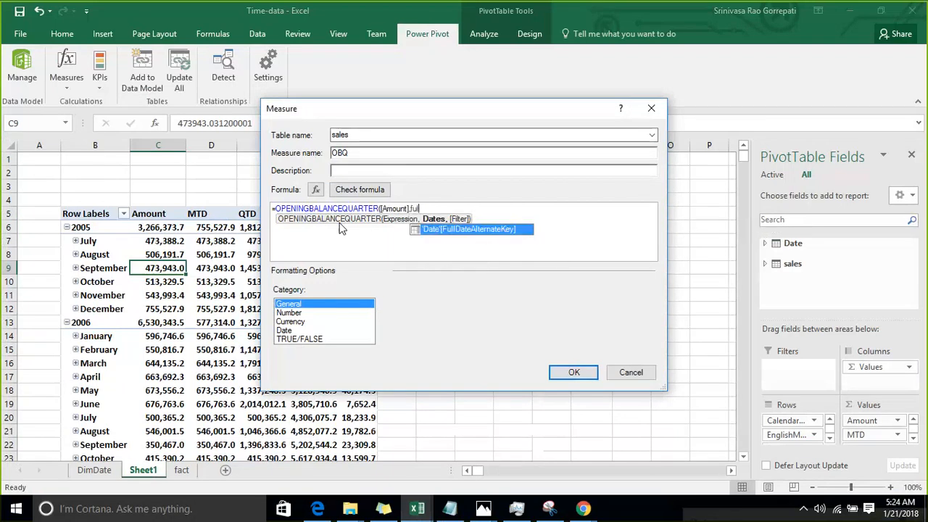
key("Tab")
type(")")
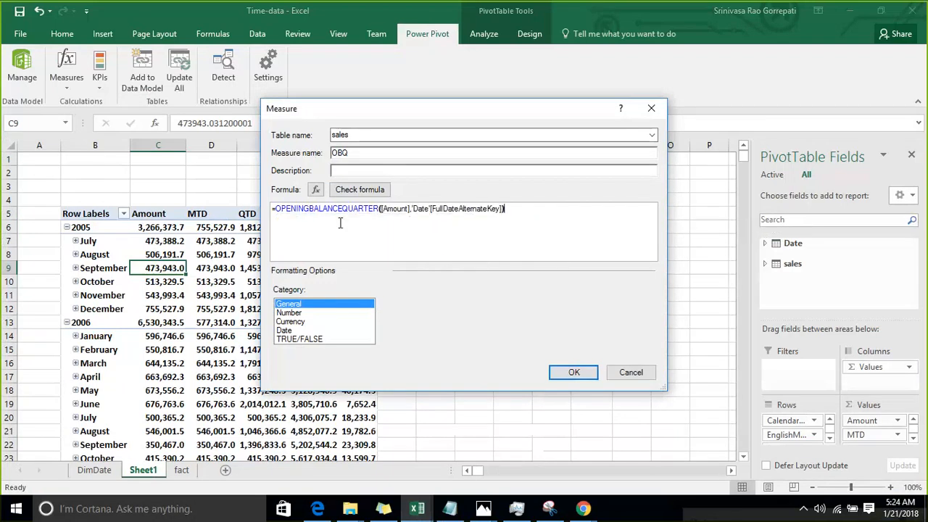
Format OBQ as a decimal number with 1 decimal place and 1000 separator, create it, and return to the Time-data workbook
left_click(308, 313)
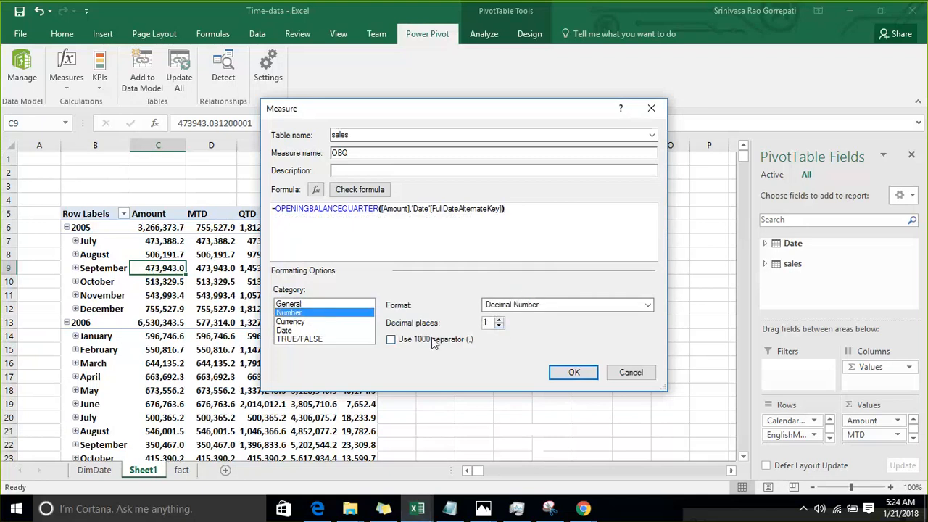
left_click(563, 371)
key("alt+Tab")
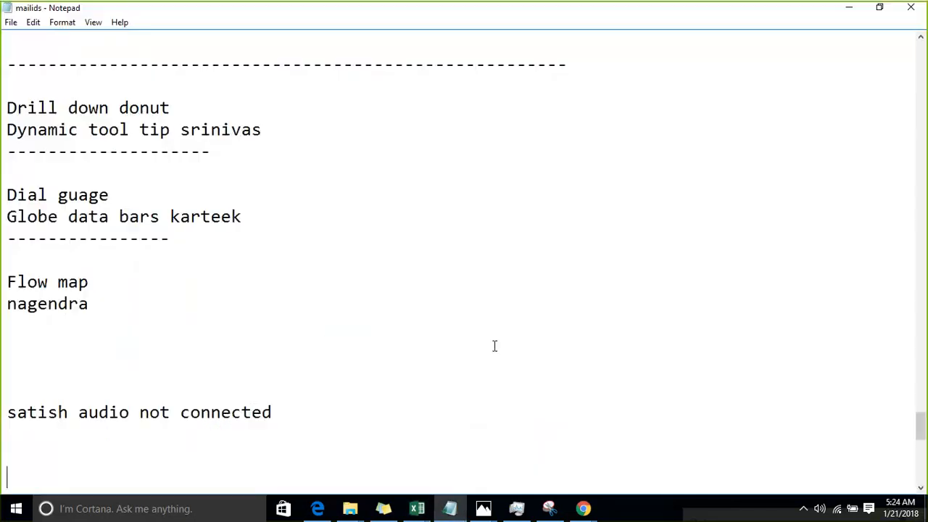
left_click(417, 508)
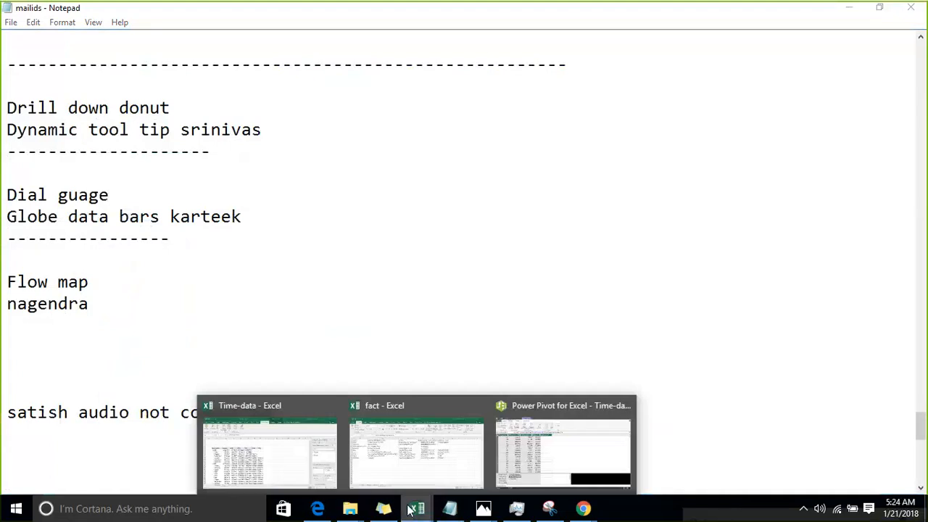
left_click(270, 458)
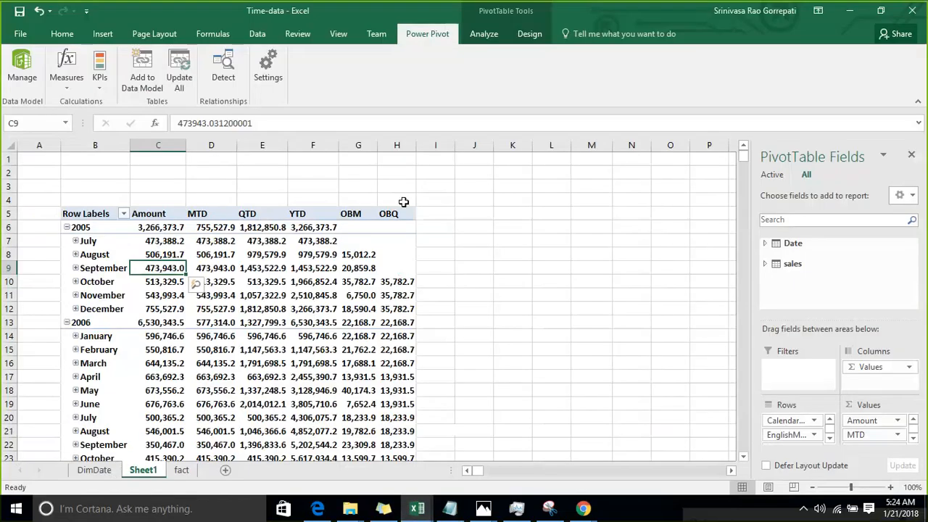
Expand August 2005 into daily rows and check its daily amounts against the month's OBM value
left_click(356, 213)
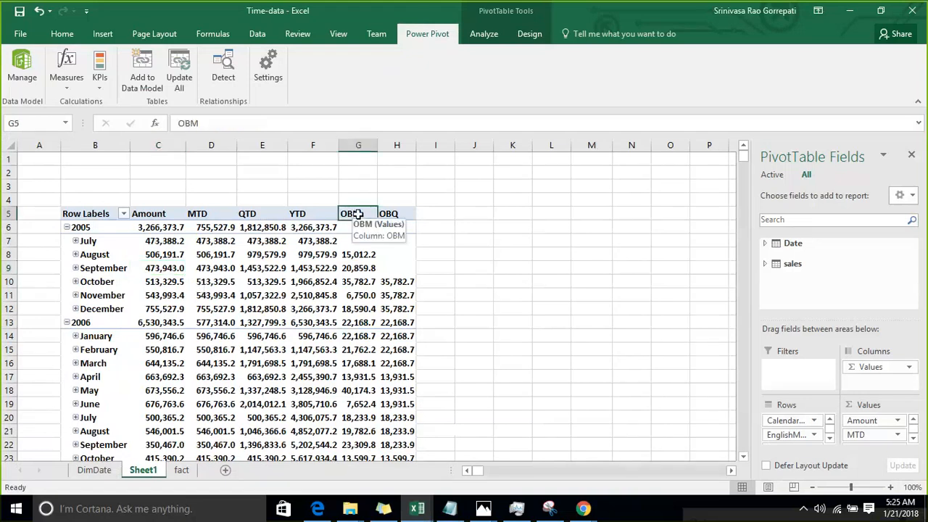
left_click(75, 254)
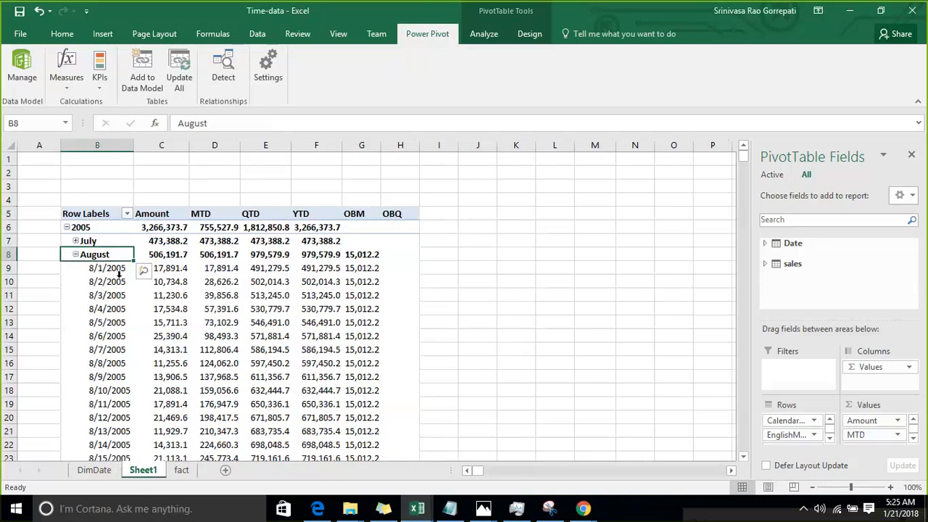
left_click(174, 274)
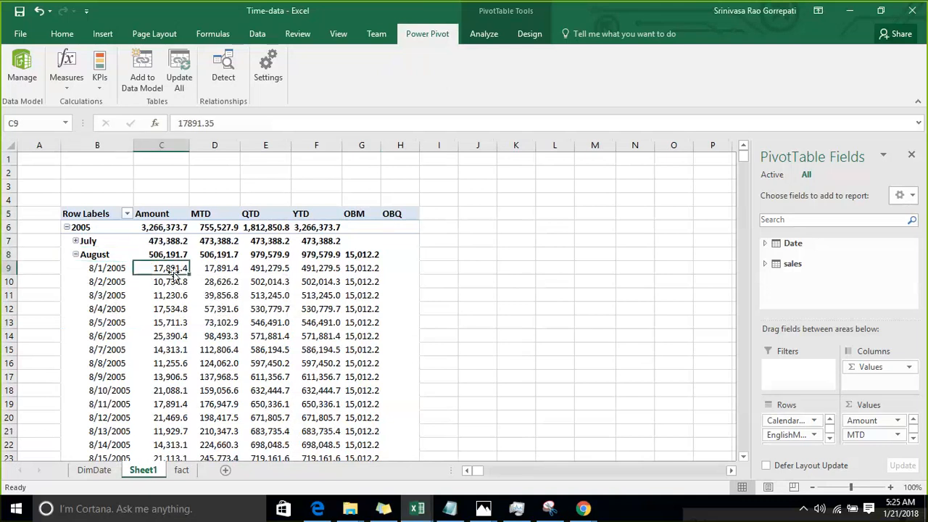
mouse_move(190, 299)
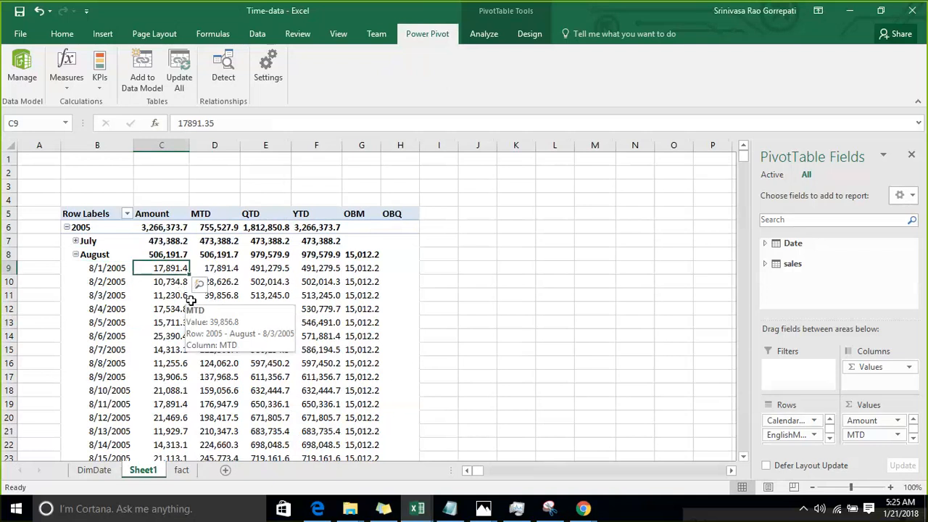
scroll(189, 299, "down", 6)
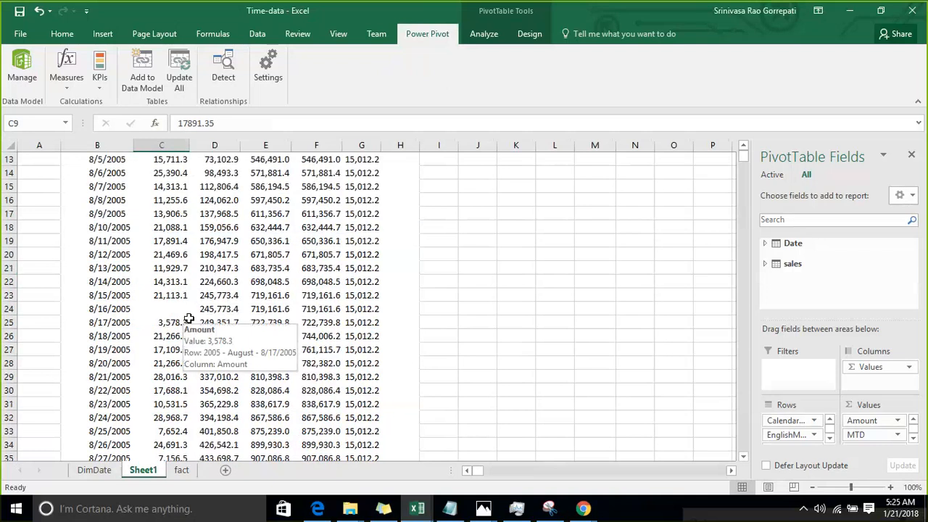
scroll(189, 309, "up", 4)
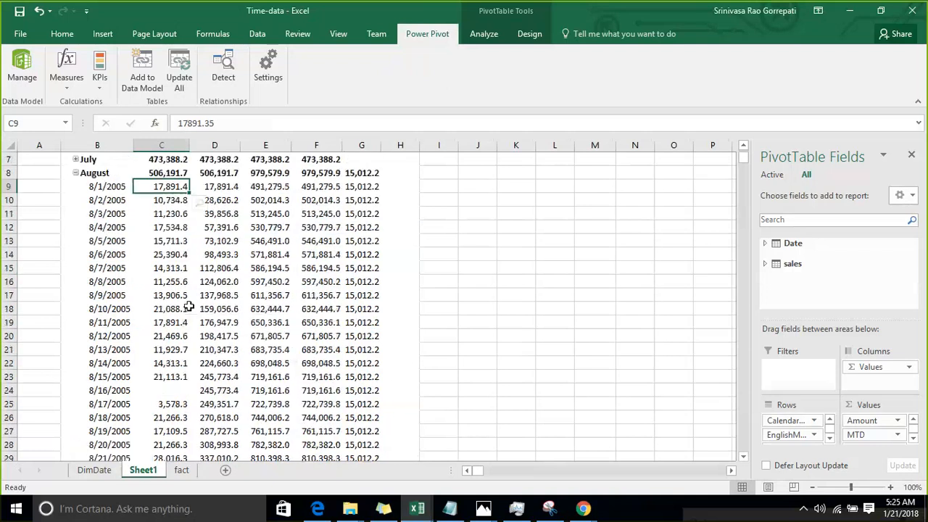
scroll(195, 295, "up", 2)
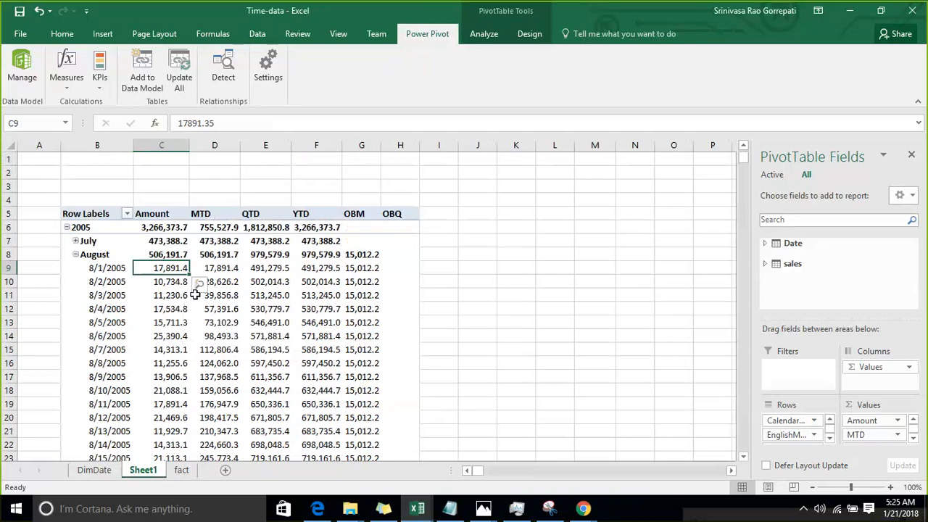
left_click(375, 254)
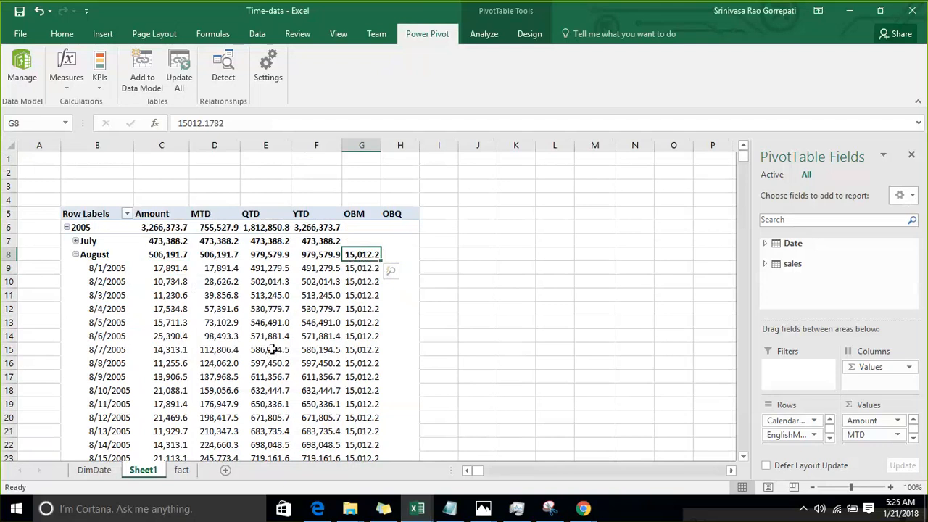
mouse_move(270, 349)
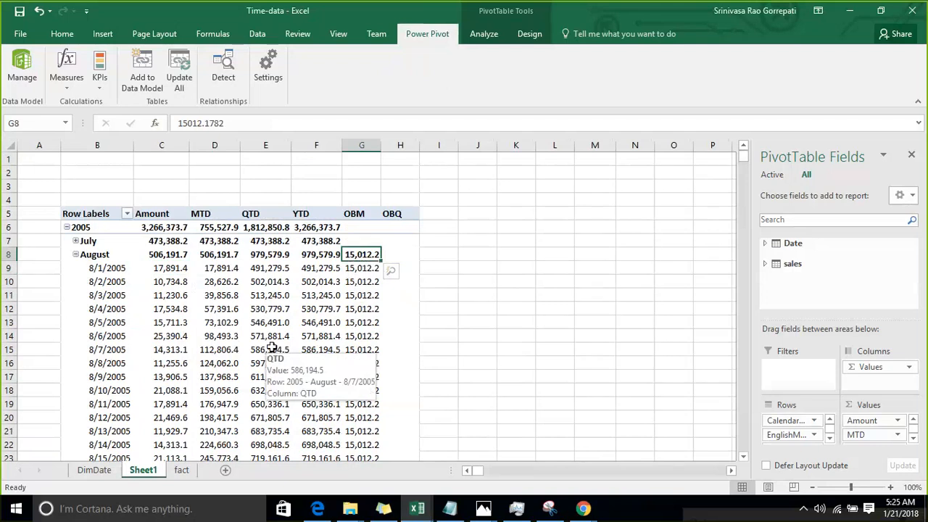
Expand September 2005 into daily rows and compare its OBM value with the daily amounts at the end of August
scroll(203, 349, "down", 3)
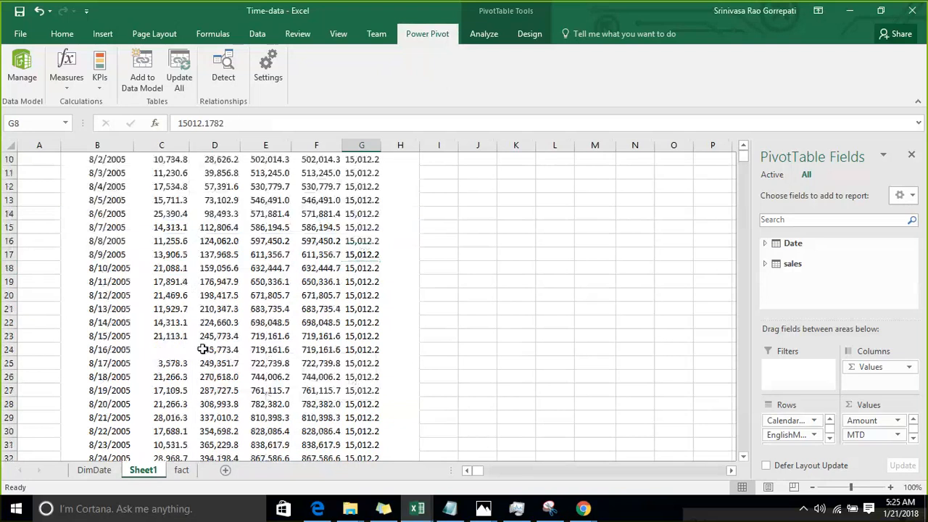
scroll(203, 349, "down", 6)
left_click(75, 322)
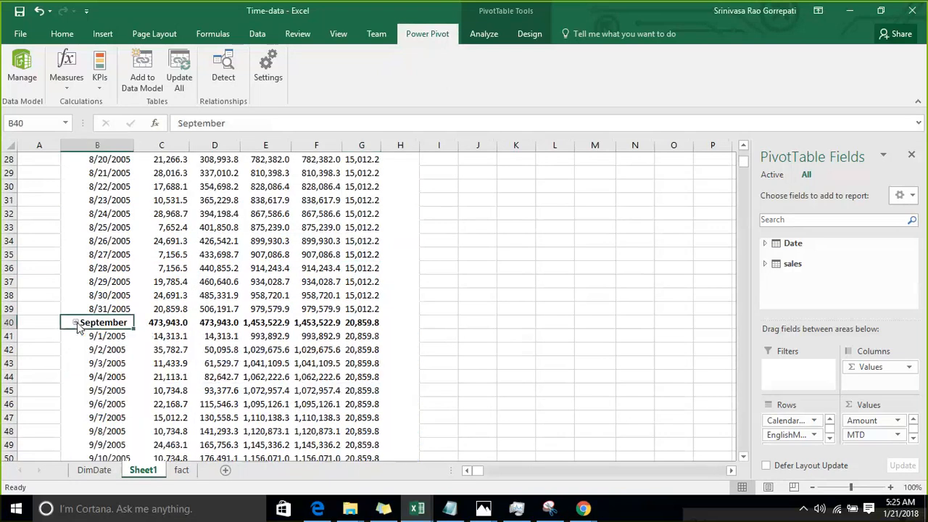
scroll(142, 337, "down", 3)
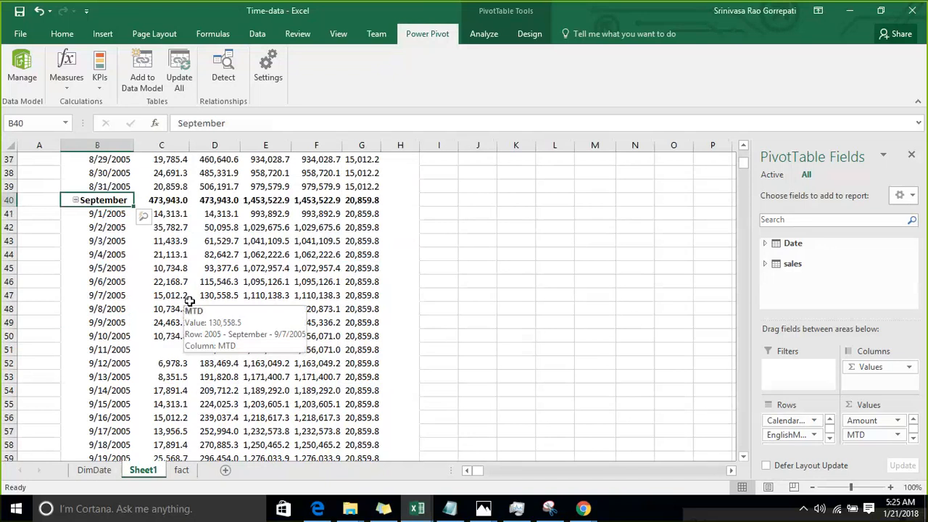
scroll(188, 301, "down", 6)
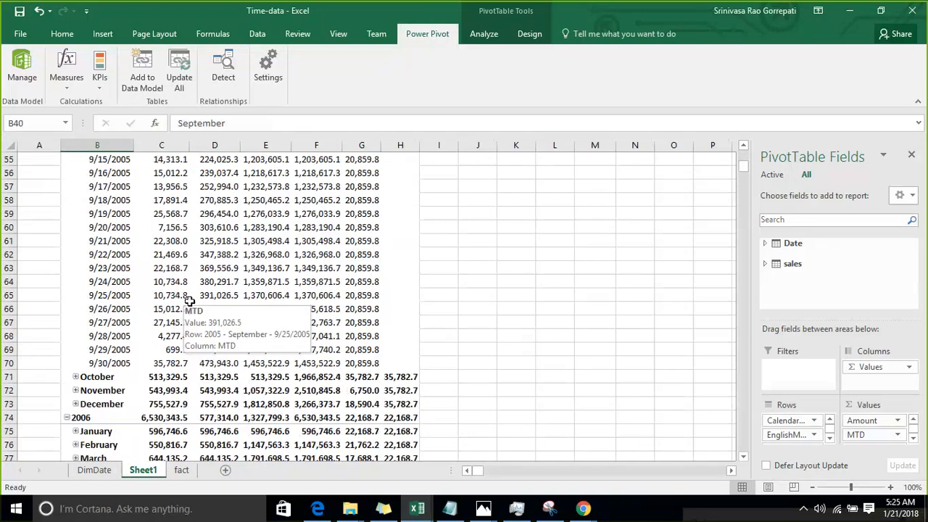
scroll(350, 274, "up", 9)
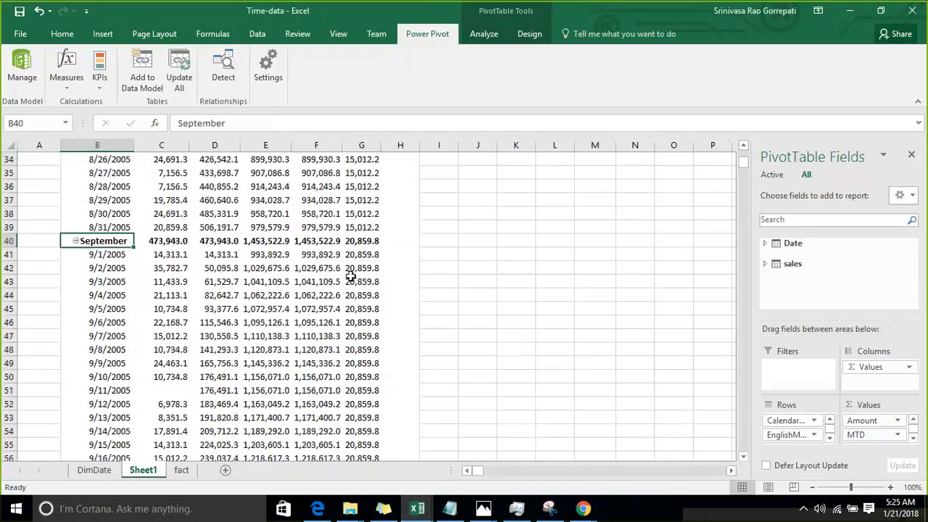
scroll(349, 271, "up", 5)
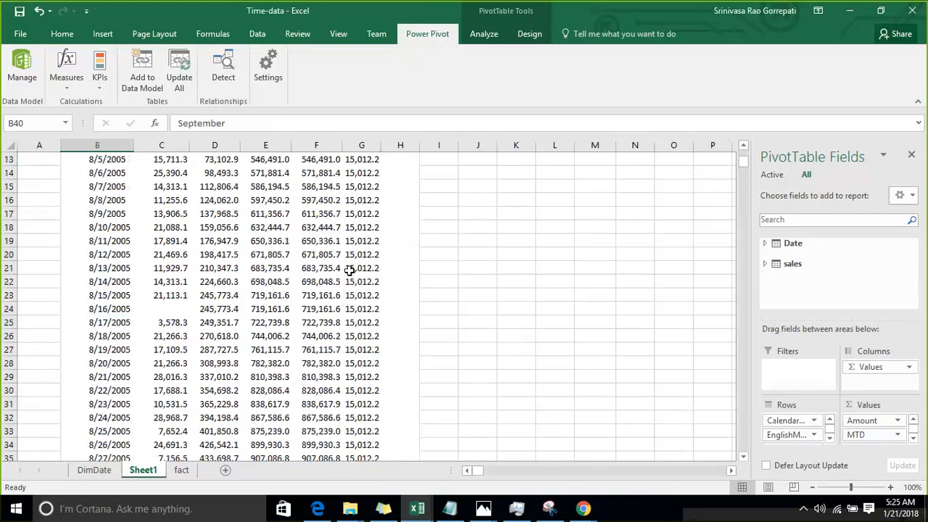
scroll(350, 269, "up", 4)
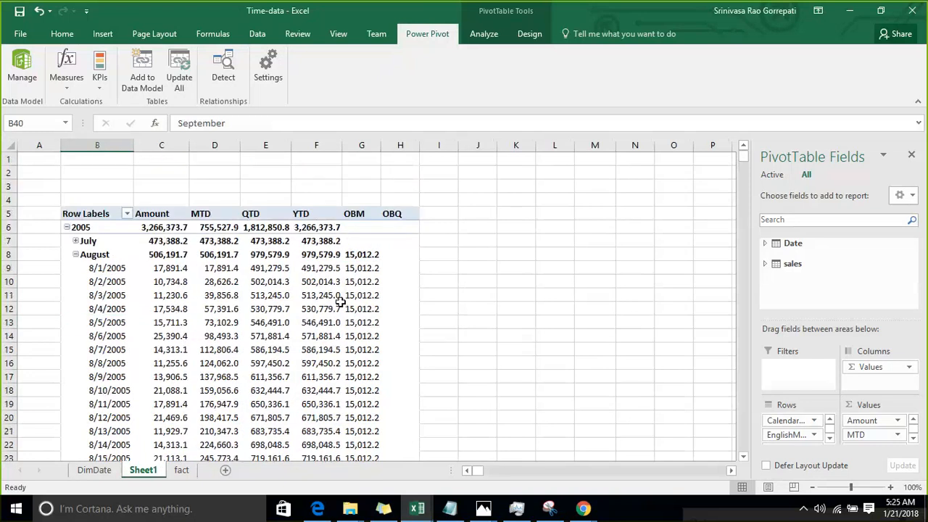
Compare the OBM and OBQ values across the months from August 2005 into 2006
left_click(359, 257)
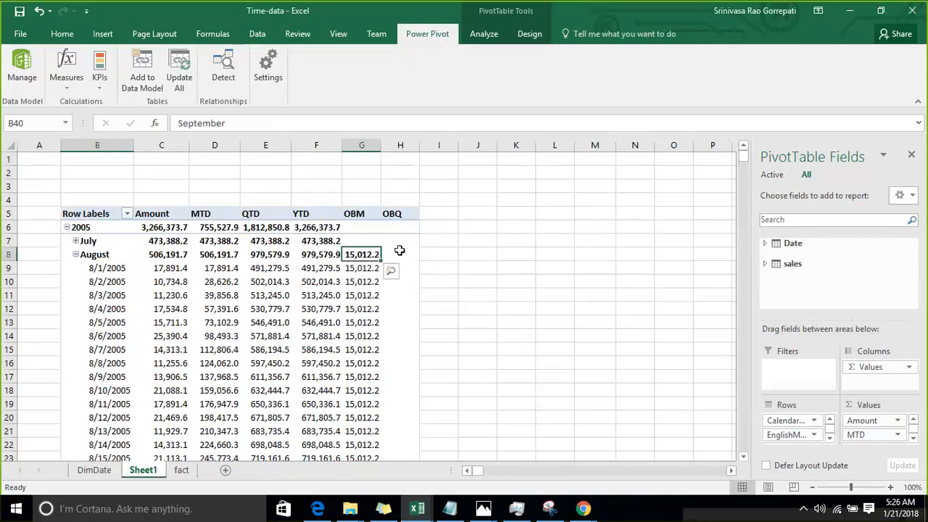
scroll(401, 271, "down", 18)
scroll(400, 270, "down", 5)
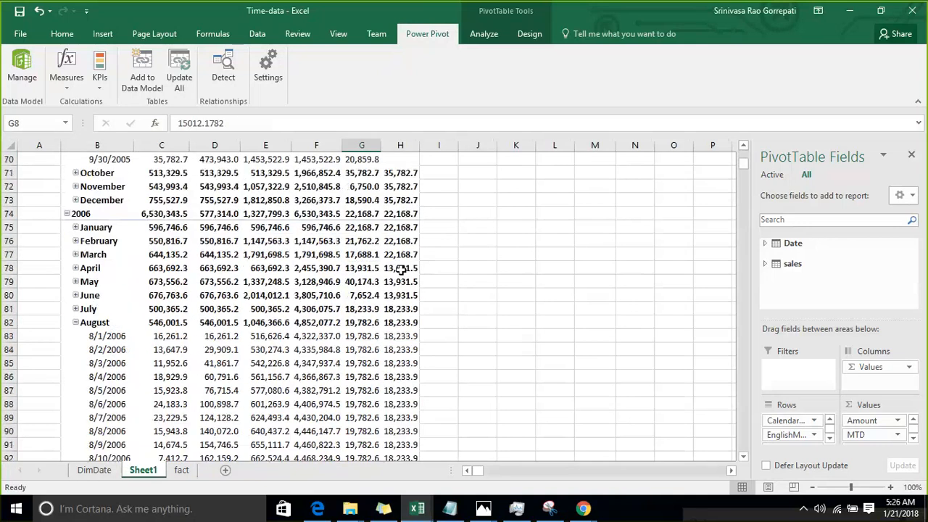
scroll(401, 270, "up", 2)
mouse_move(401, 270)
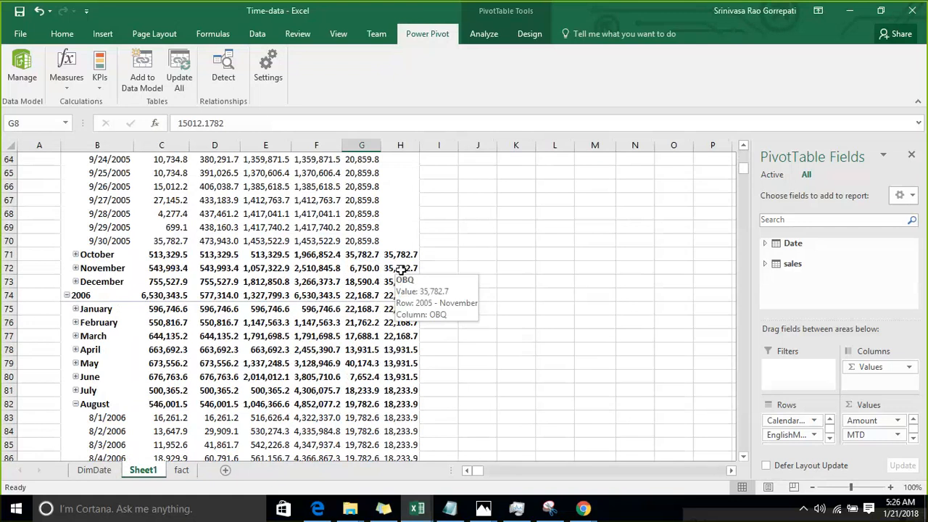
scroll(351, 259, "up", 20)
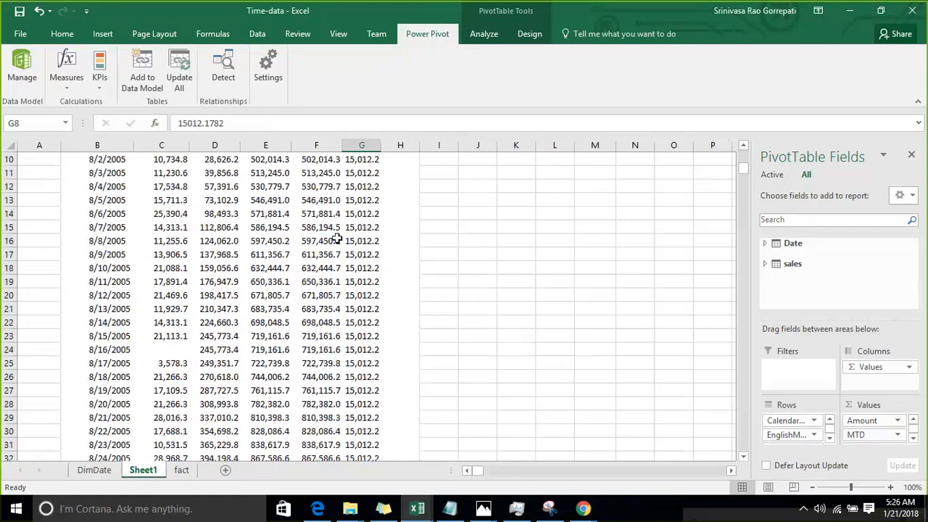
Review the formula of the existing OBM measure, accept its definition, and return to the pivot table
left_click(360, 213)
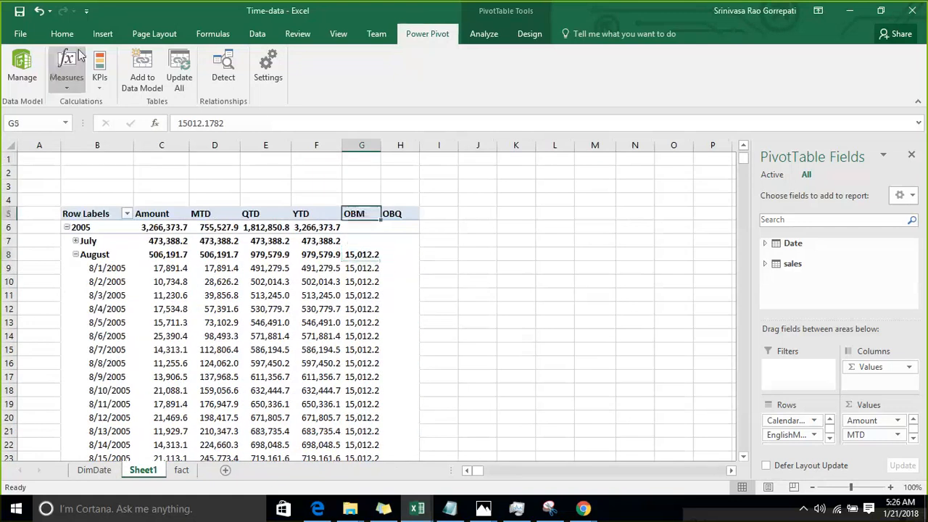
left_click(69, 88)
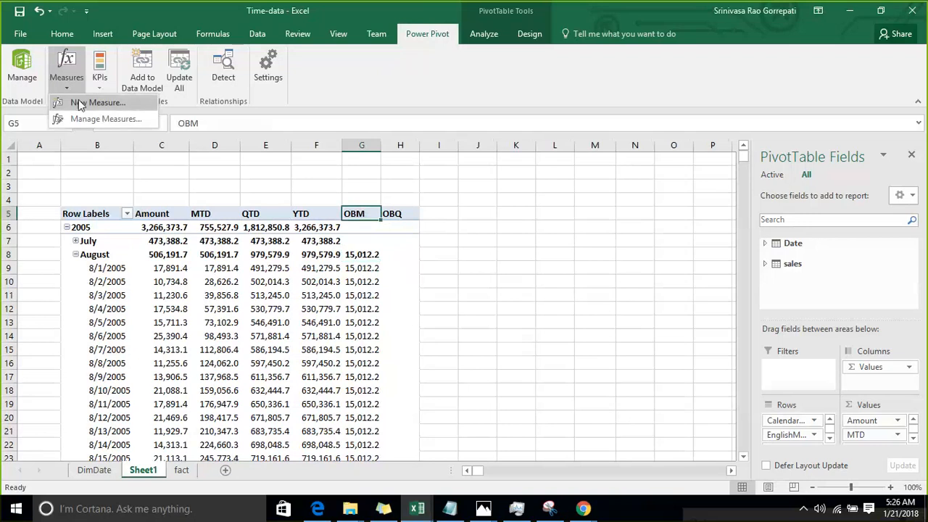
left_click(87, 119)
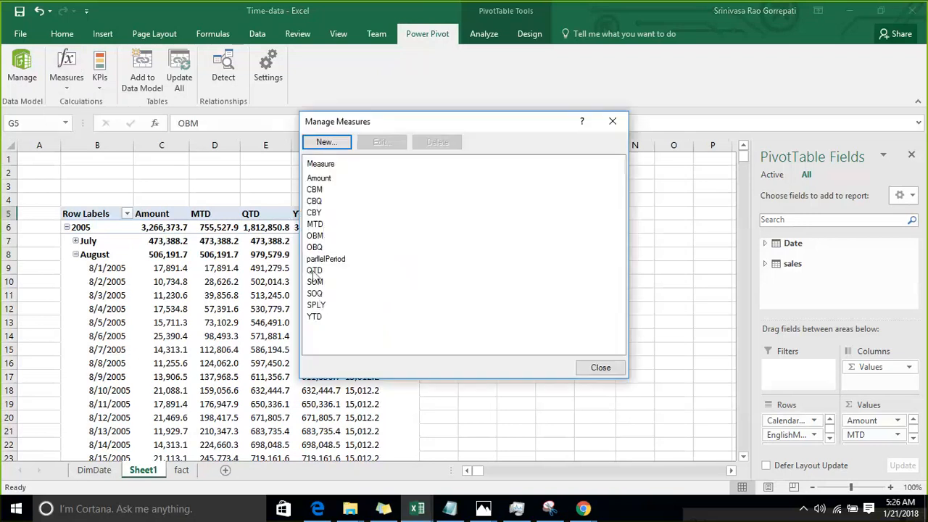
left_click(314, 236)
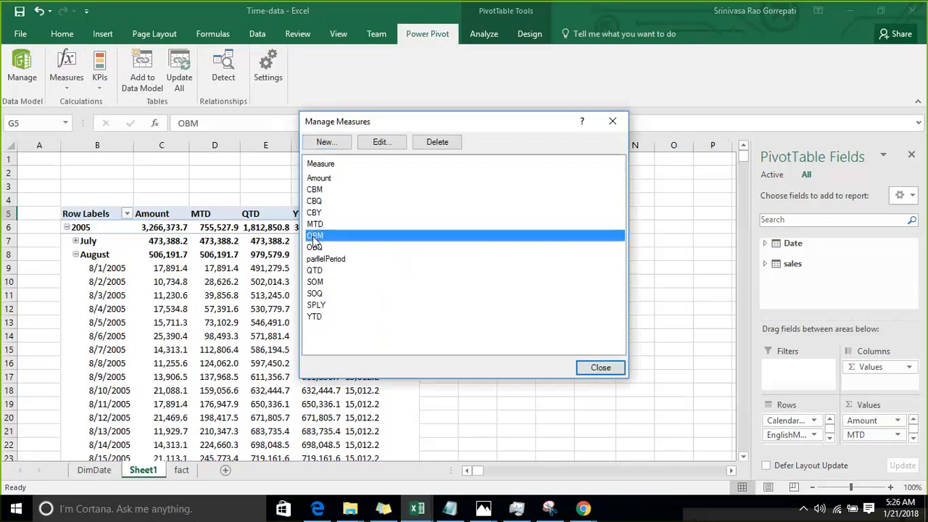
left_click(377, 142)
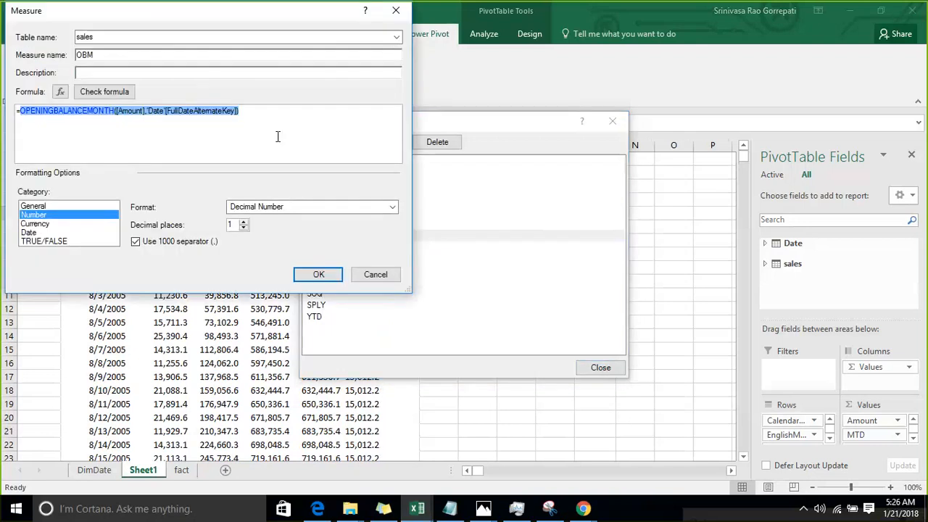
left_click(222, 132)
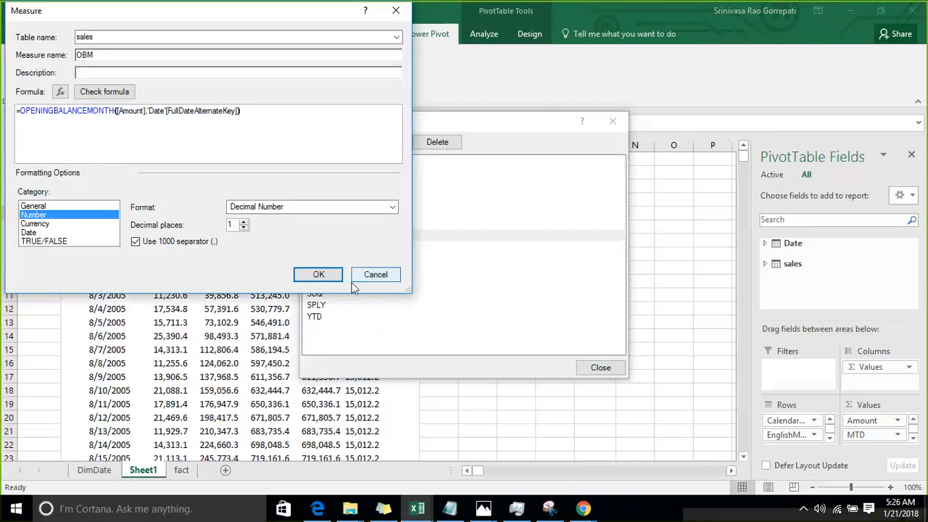
left_click(325, 279)
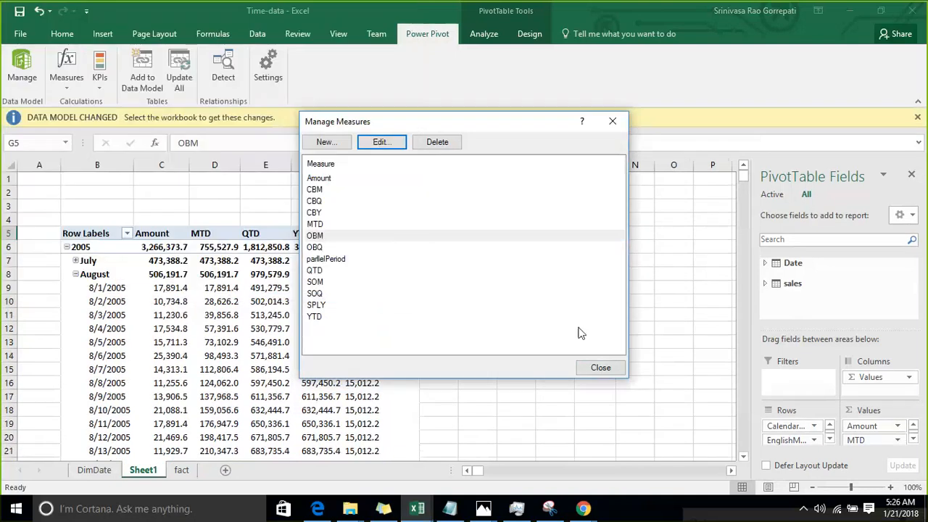
left_click(600, 368)
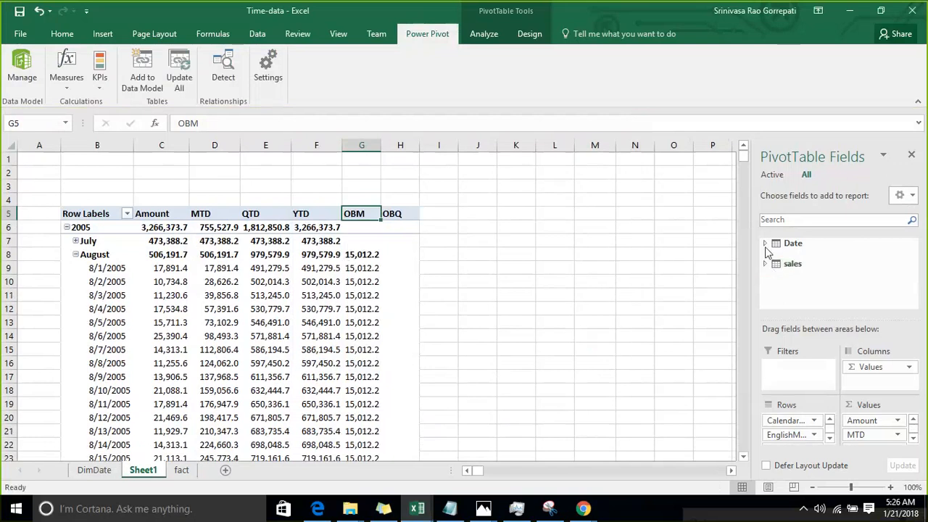
Expand July 2005 into daily rows and locate the amount for 7/31/2005
left_click(370, 255)
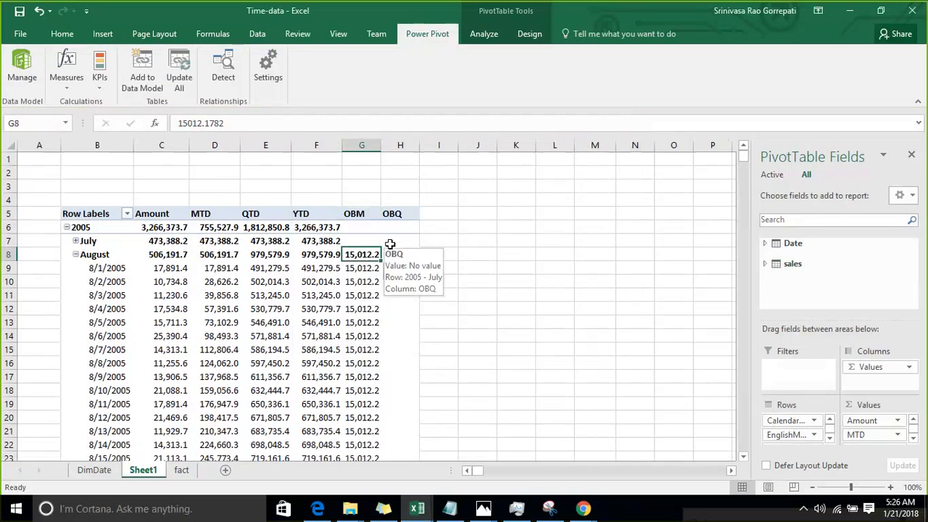
left_click(75, 241)
scroll(210, 322, "down", 8)
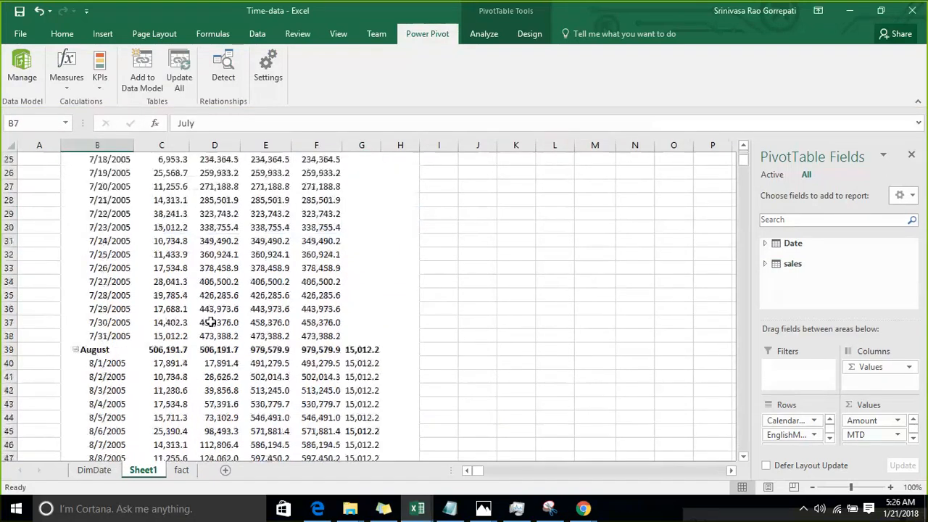
left_click(174, 336)
scroll(403, 319, "down", 1)
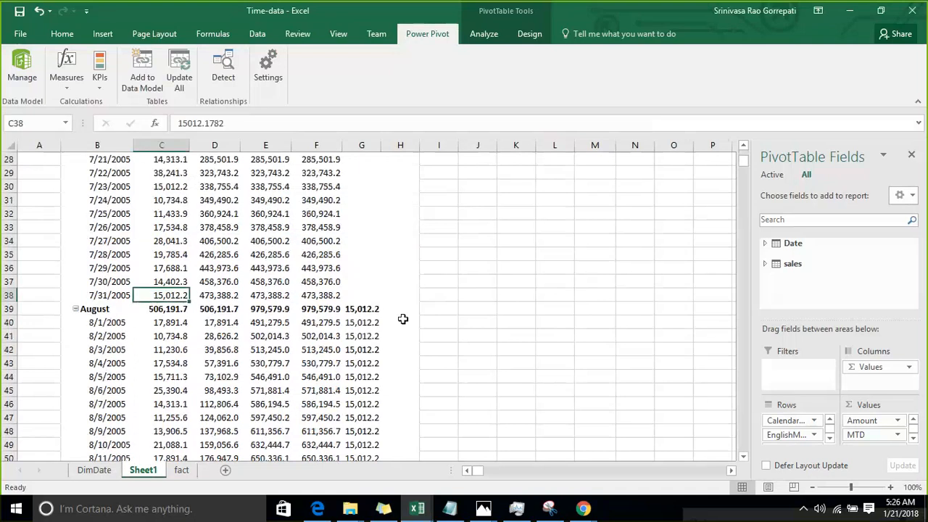
scroll(402, 319, "down", 1)
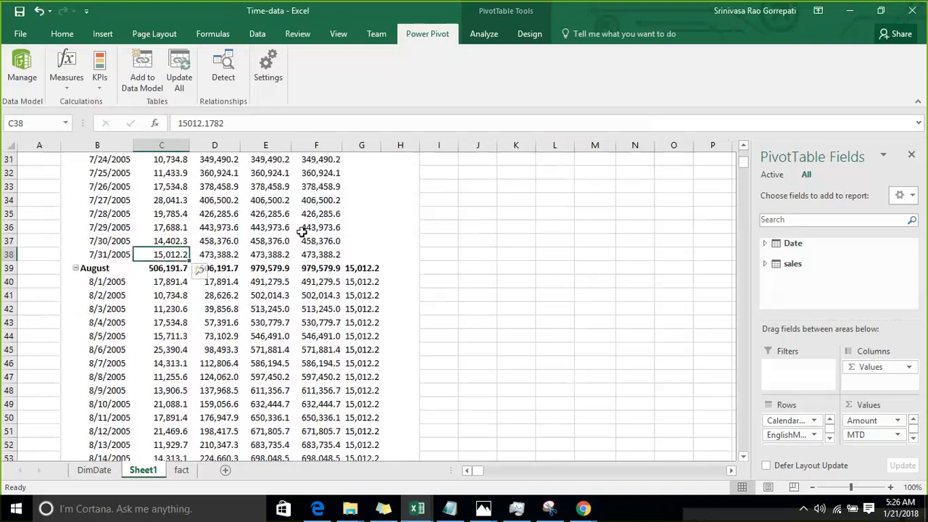
Compare the 7/31/2005 amount with the OBM values for August 2005 and its days
mouse_move(242, 249)
left_click(369, 229)
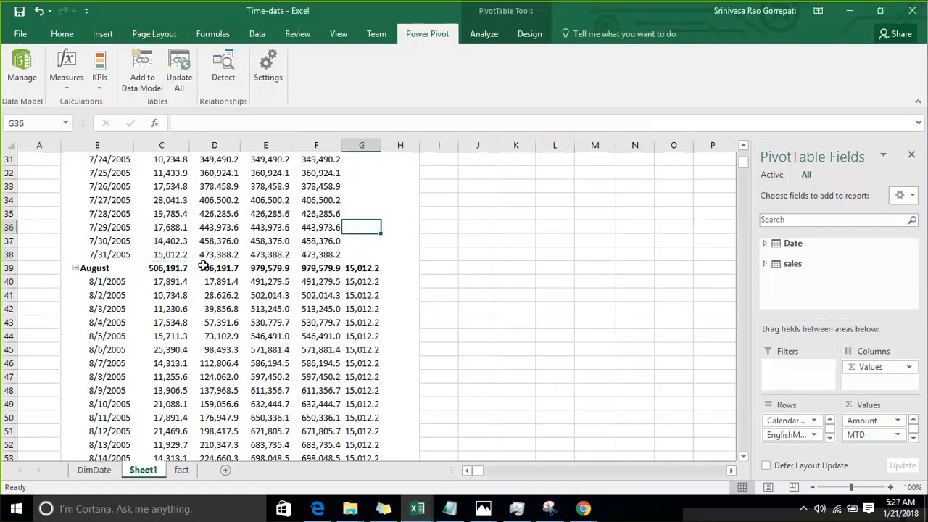
left_click(165, 257)
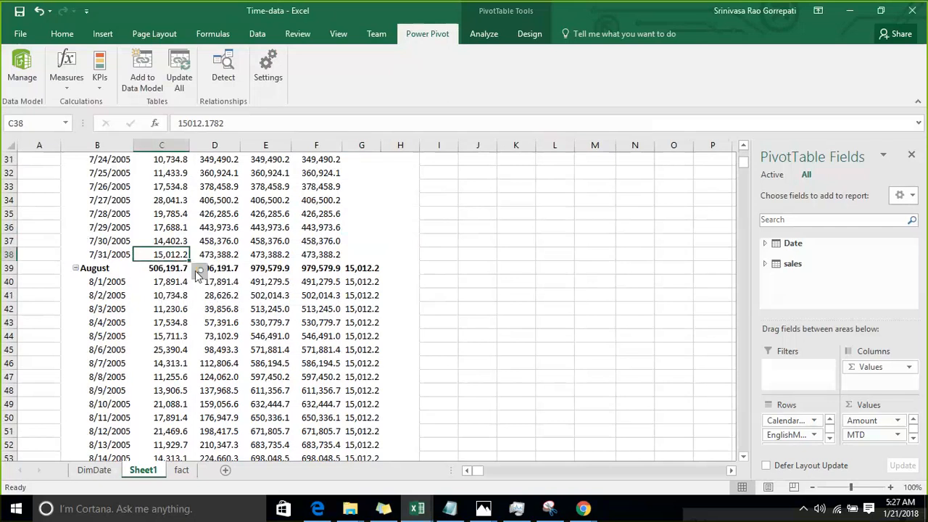
left_click(361, 269)
scroll(360, 272, "down", 1)
scroll(359, 276, "down", 1)
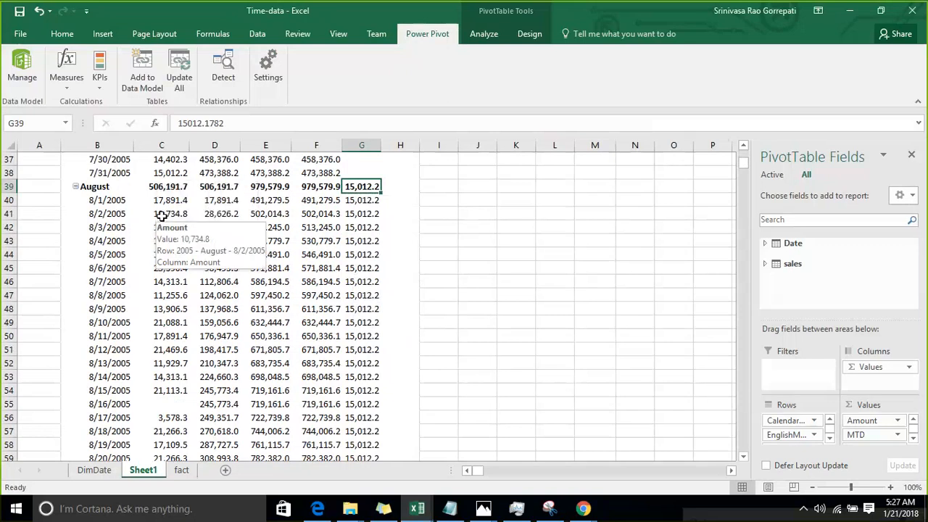
Compare the 7/31/2005 and 8/31/2005 amounts with the OBM values for August and September 2005
scroll(160, 216, "up", 2)
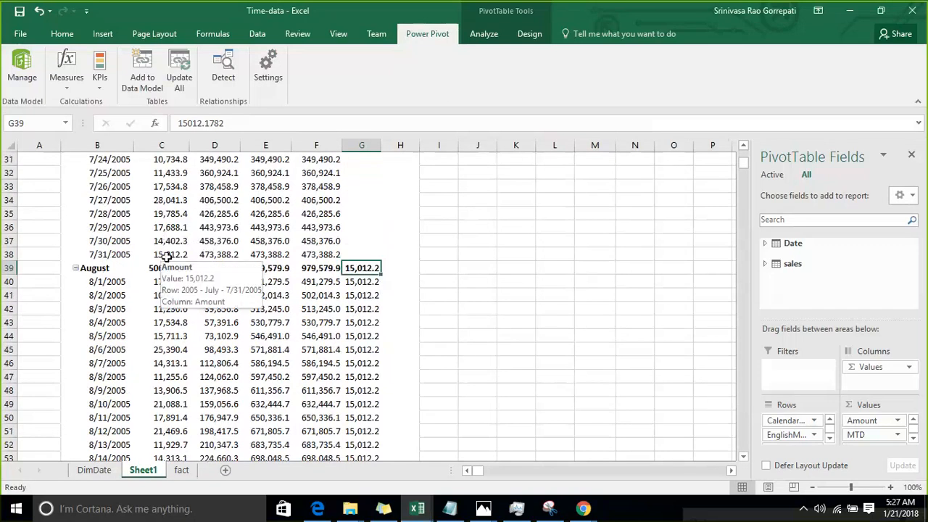
left_click(167, 256)
scroll(161, 313, "down", 7)
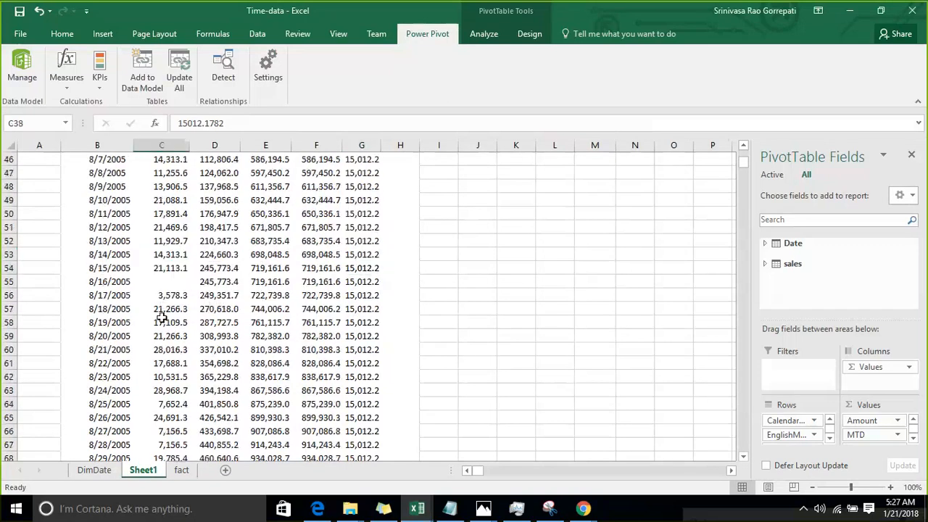
scroll(161, 313, "down", 4)
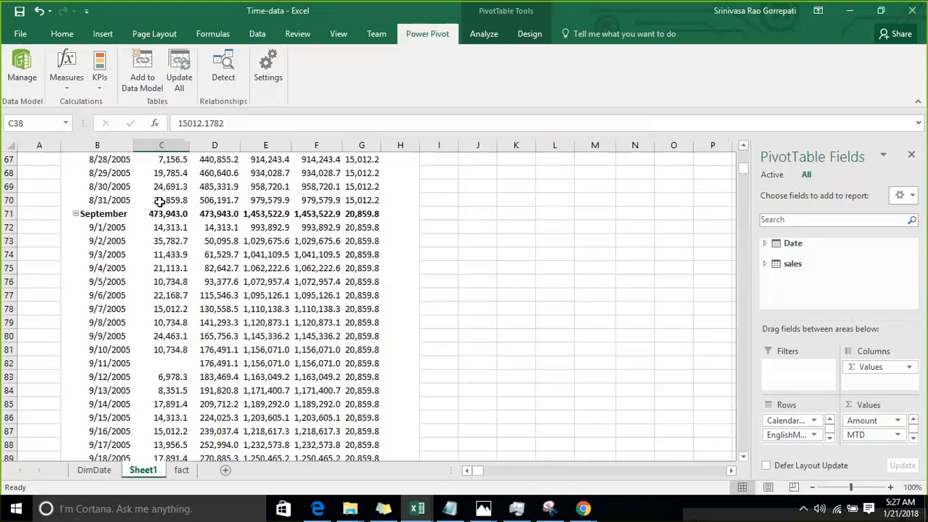
scroll(160, 201, "down", 1)
left_click(159, 201)
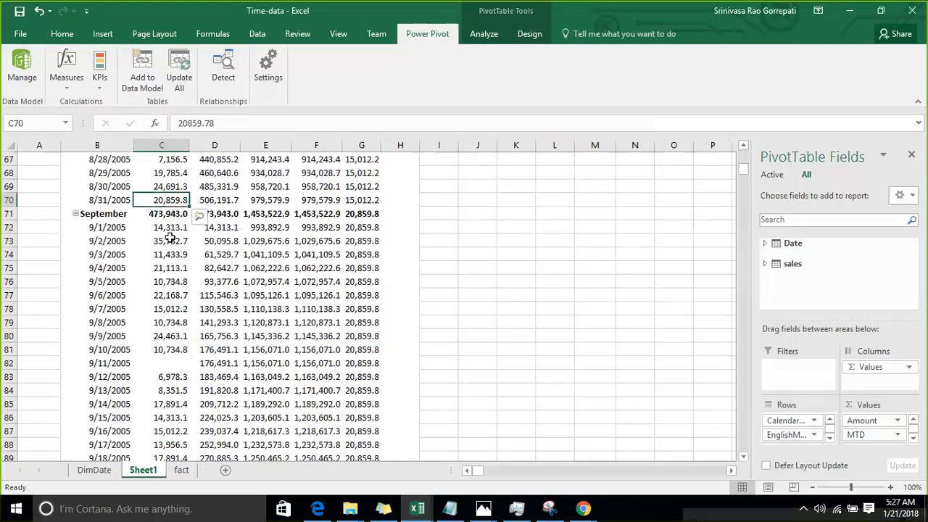
mouse_move(170, 237)
Expand October 2005 into daily rows and compare the 9/30/2005 amount with the October OBQ values
scroll(170, 237, "down", 9)
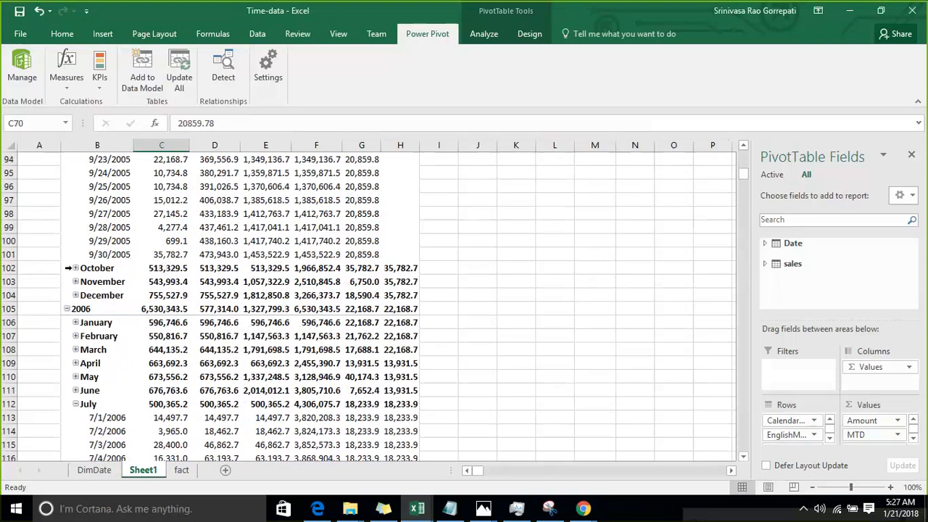
left_click(75, 268)
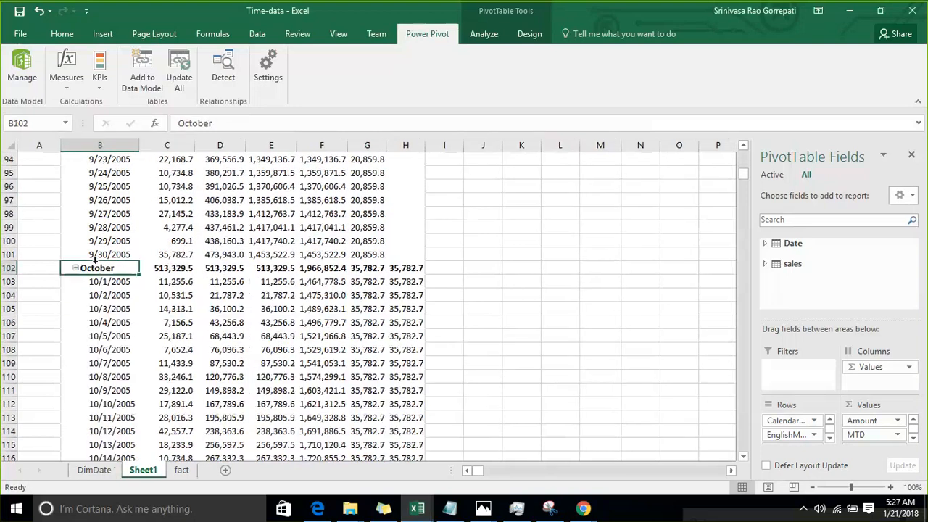
left_click(171, 254)
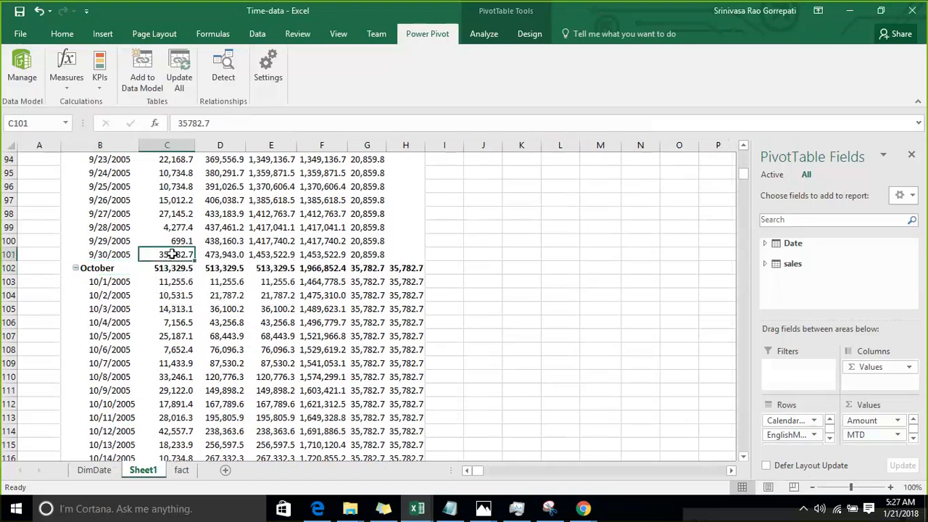
left_click(413, 277)
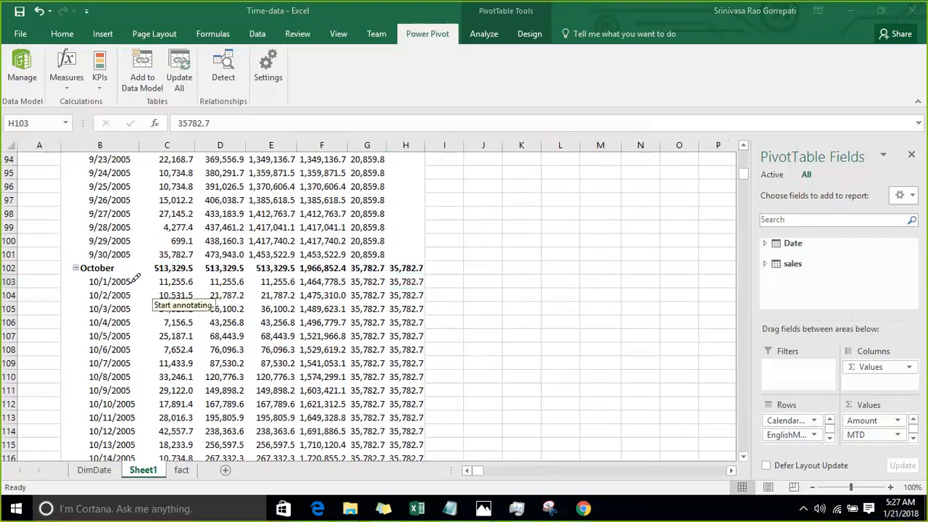
mouse_move(98, 279)
left_mouse_down()
mouse_move(176, 433)
mouse_move(160, 444)
mouse_move(196, 470)
mouse_move(210, 445)
mouse_move(410, 355)
mouse_move(424, 368)
mouse_move(406, 388)
mouse_move(397, 368)
left_mouse_up()
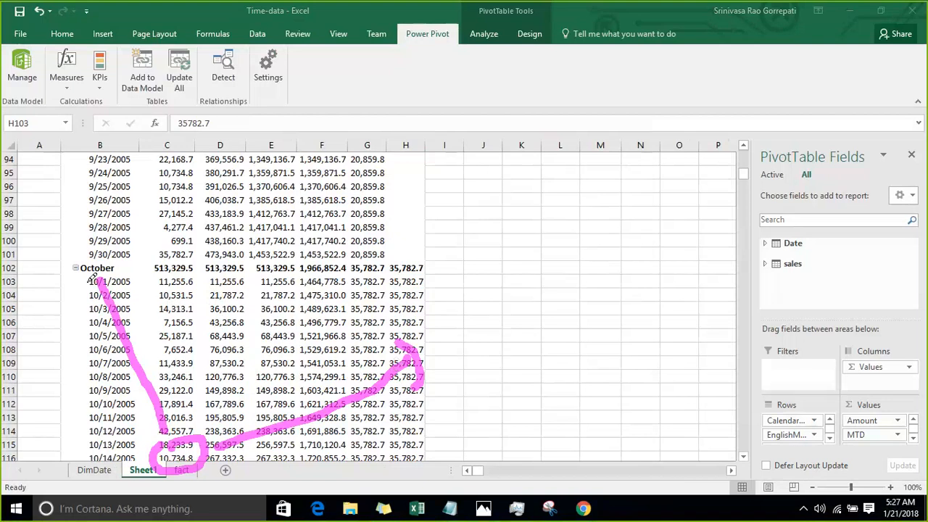
mouse_move(87, 273)
left_mouse_down()
mouse_move(77, 408)
mouse_move(100, 455)
mouse_move(224, 378)
mouse_move(400, 305)
mouse_move(415, 321)
mouse_move(394, 328)
left_mouse_up()
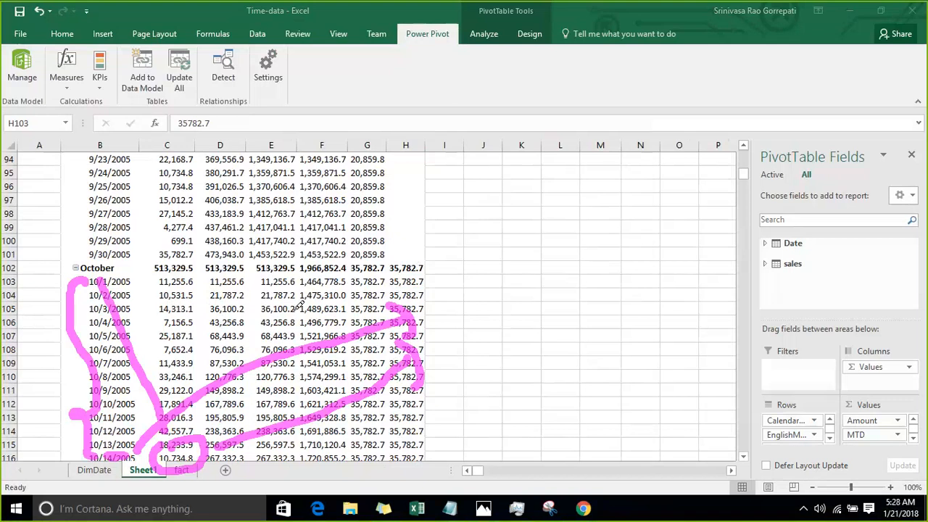
left_click_drag(299, 307, 183, 258)
left_click_drag(183, 258, 202, 278)
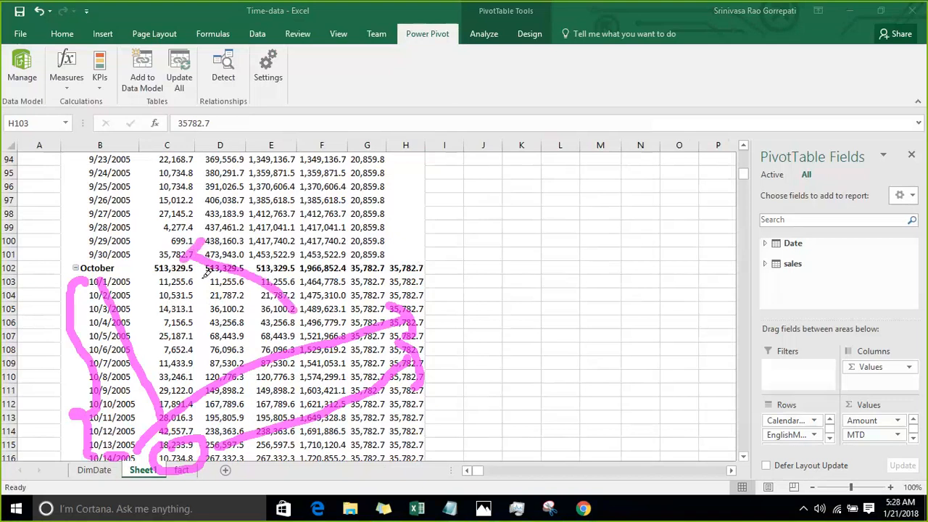
mouse_move(317, 304)
left_mouse_down()
mouse_move(440, 283)
mouse_move(419, 309)
left_mouse_up()
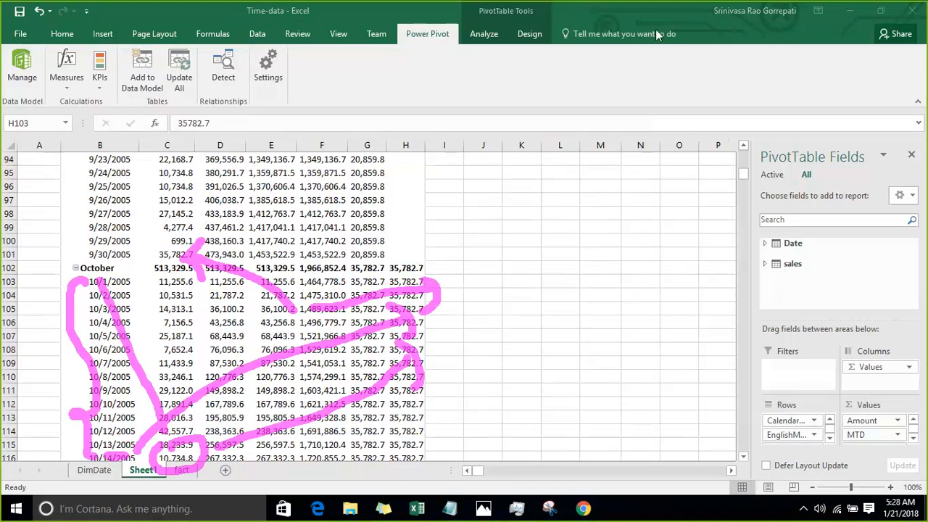
left_click(711, 13)
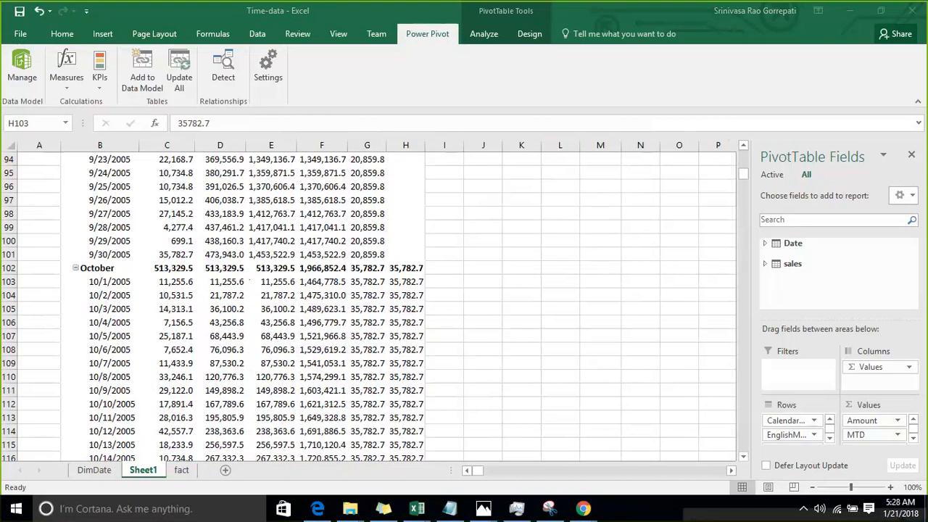
mouse_move(507, 516)
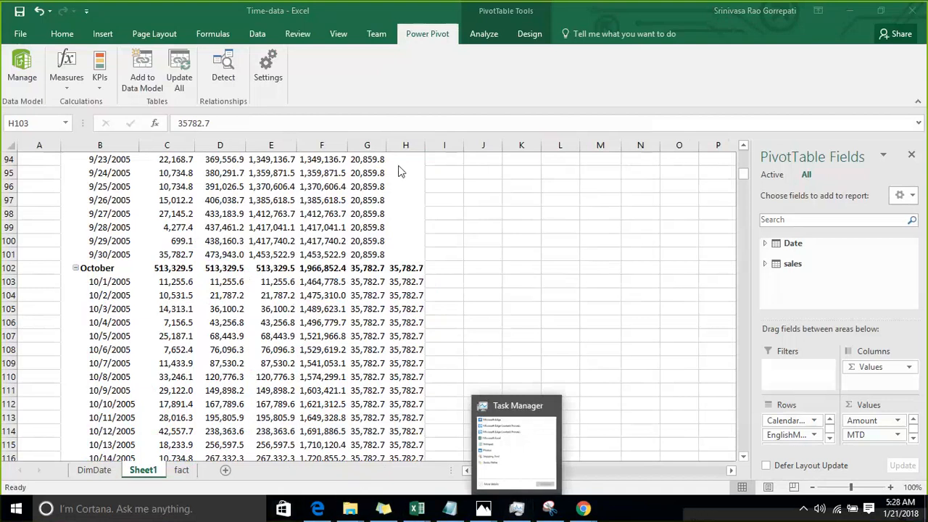
Check the OBM value for 9/1/2005 against the amount for 8/31/2005
scroll(404, 250, "up", 11)
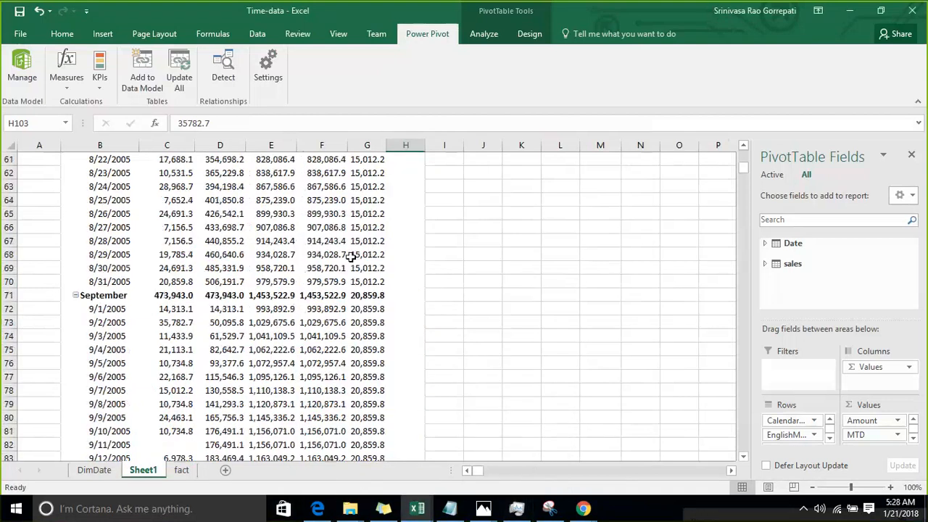
scroll(353, 259, "down", 3)
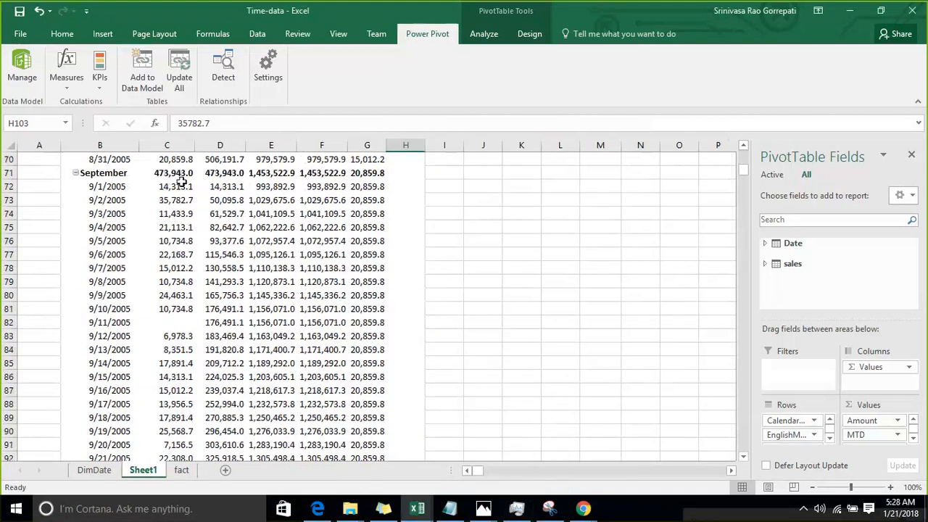
left_click(369, 189)
scroll(362, 203, "up", 1)
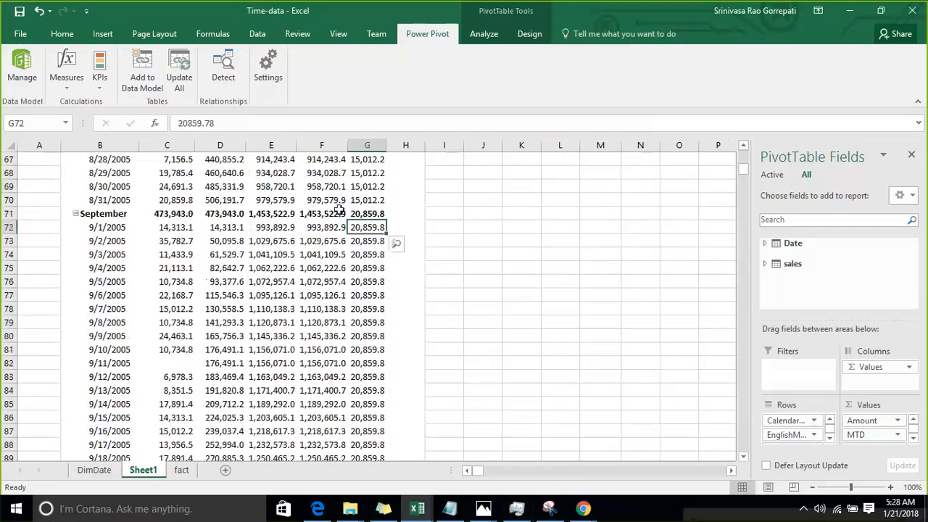
left_click(87, 201)
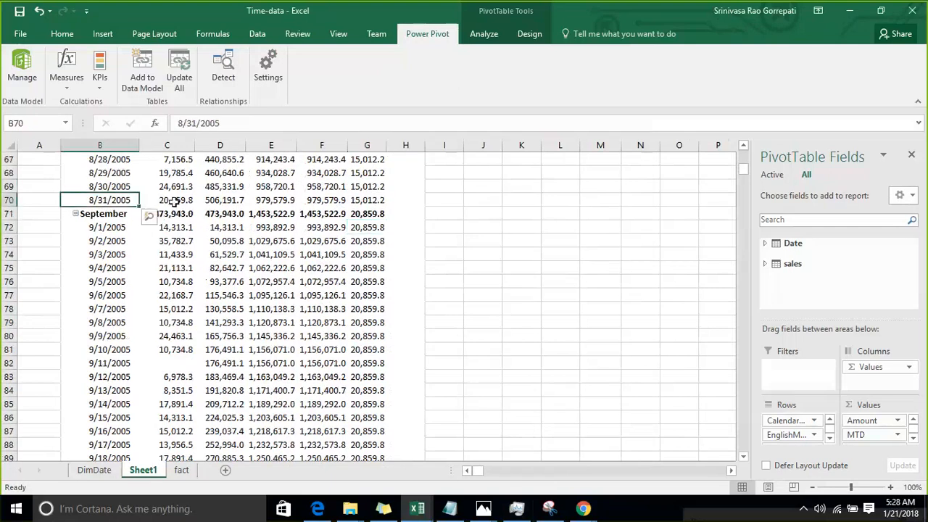
left_click(187, 201)
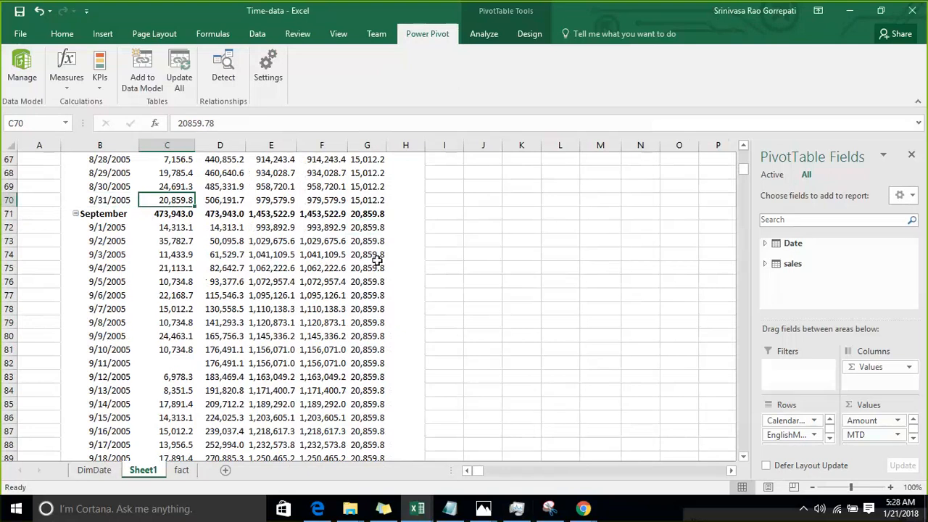
Collapse the daily rows of July, August, September and October 2005 in the pivot table
scroll(377, 259, "down", 5)
scroll(420, 250, "up", 18)
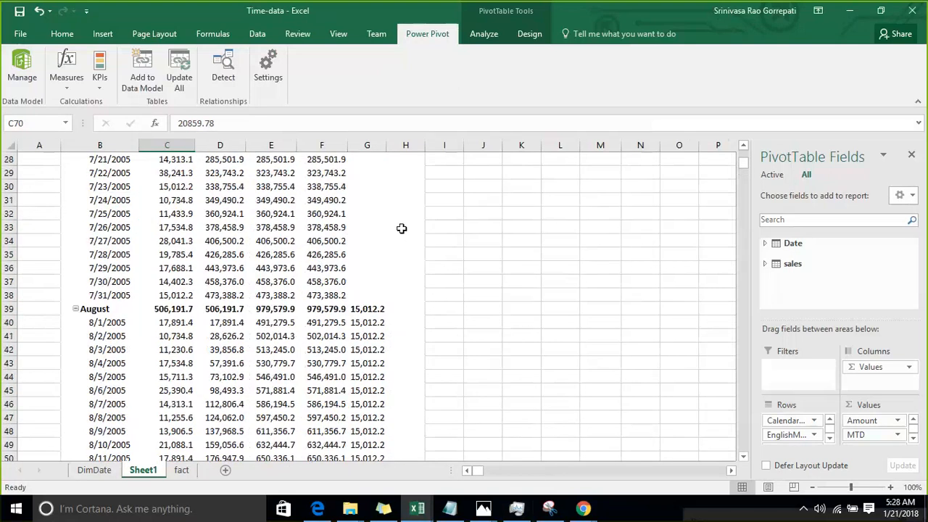
scroll(402, 229, "up", 9)
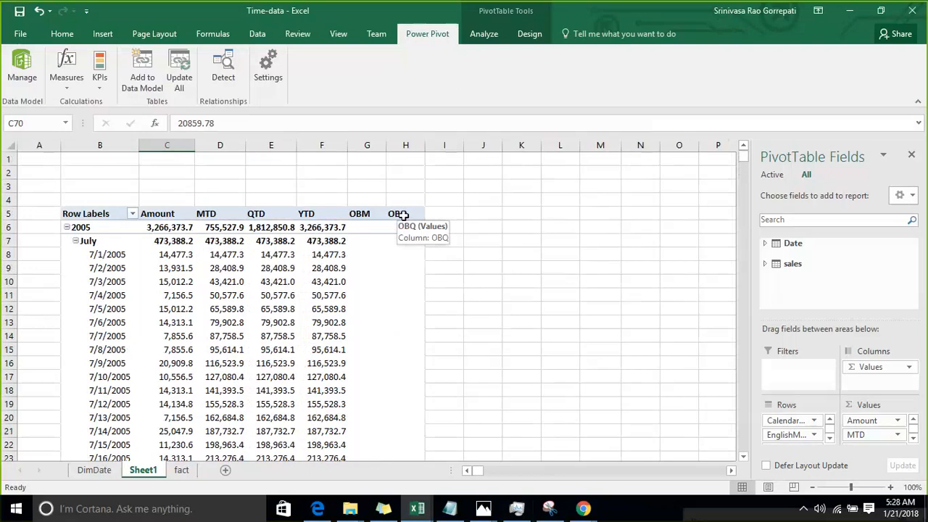
scroll(403, 215, "down", 1)
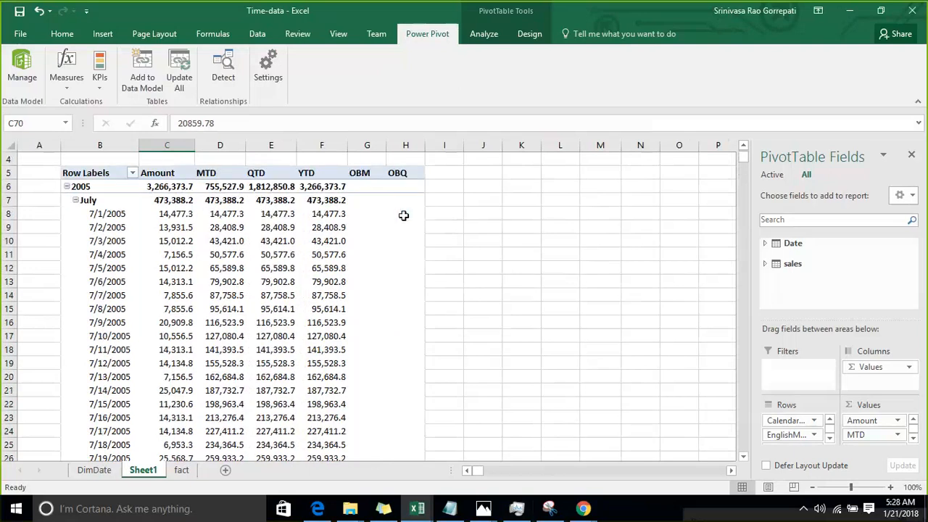
left_click(75, 201)
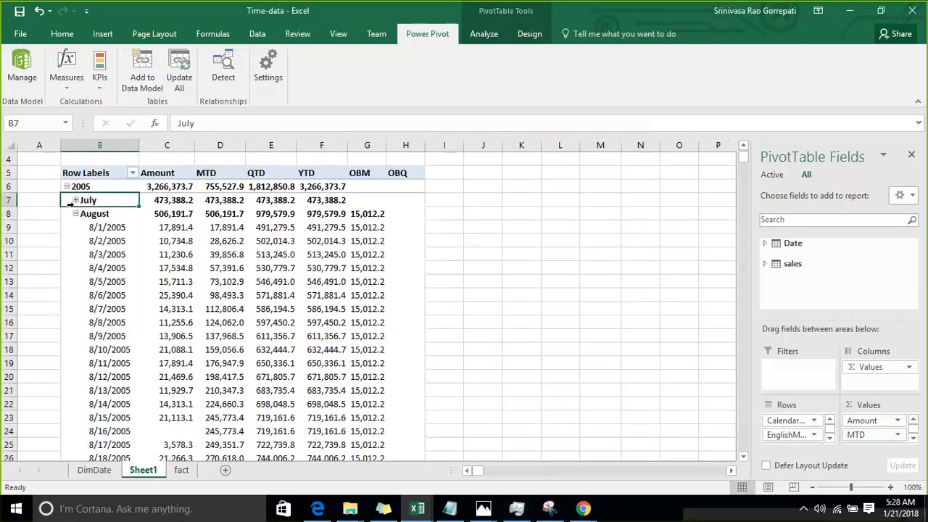
left_click(75, 215)
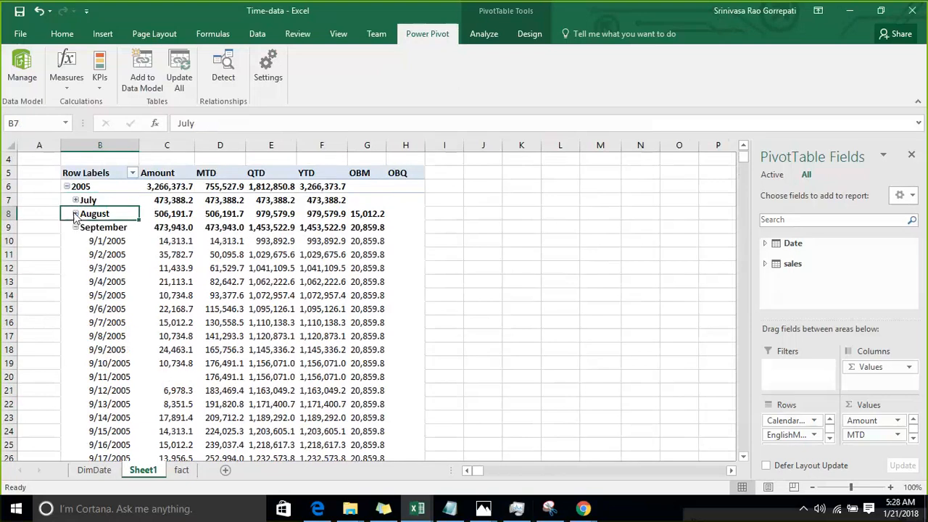
left_click(75, 228)
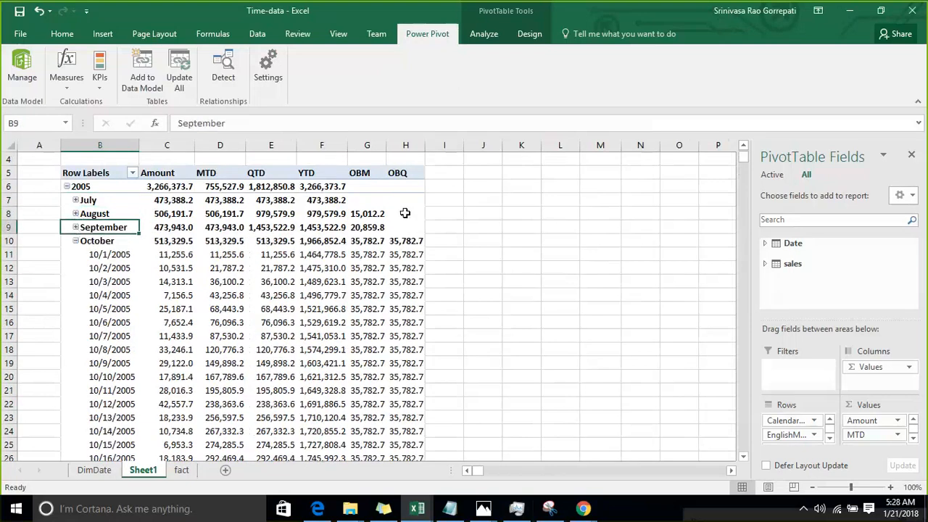
left_click(75, 241)
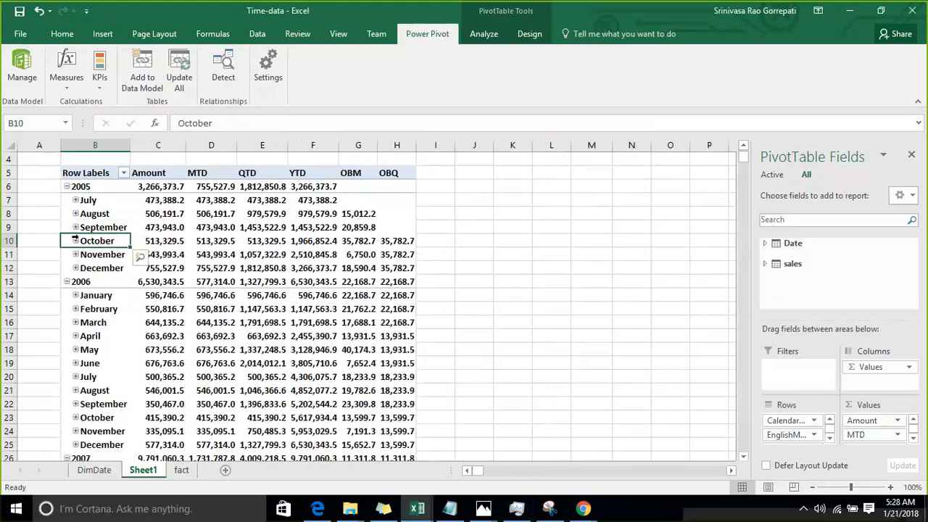
Expand September 2005 and compare the 9/30/2005 amount with the OBQ values for October to December 2005
left_click(75, 227)
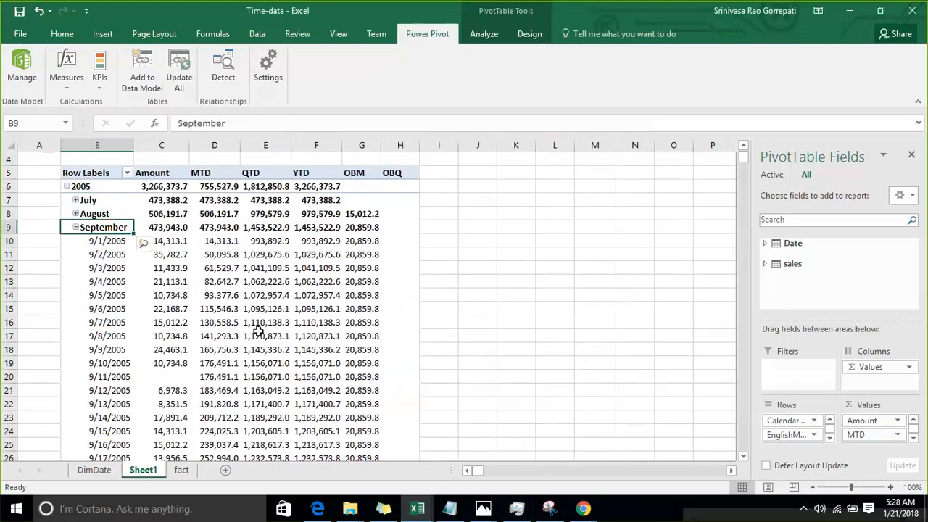
scroll(258, 332, "down", 7)
left_click(169, 348)
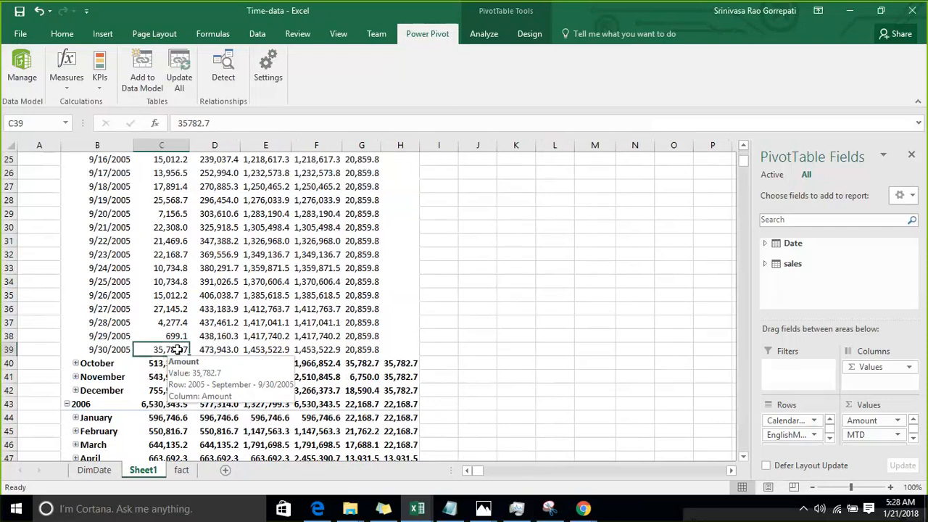
scroll(472, 250, "down", 4)
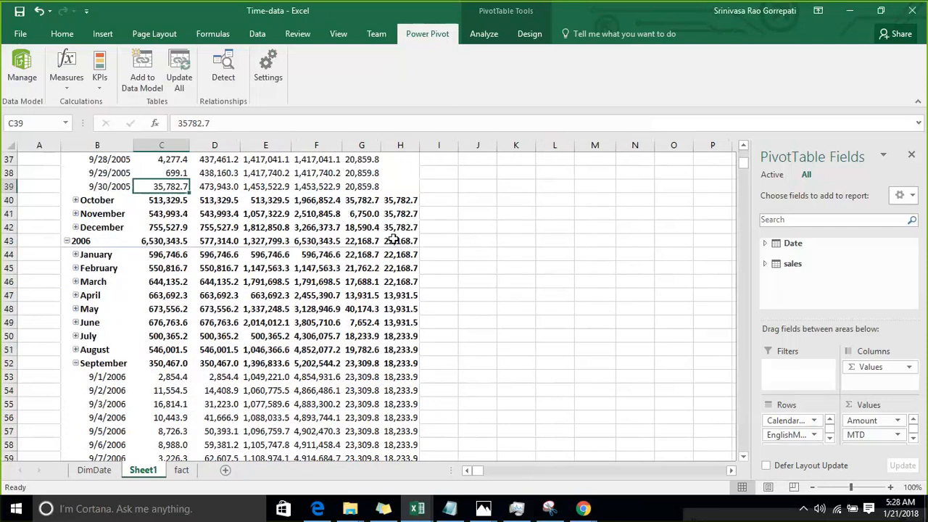
left_click_drag(399, 200, 399, 245)
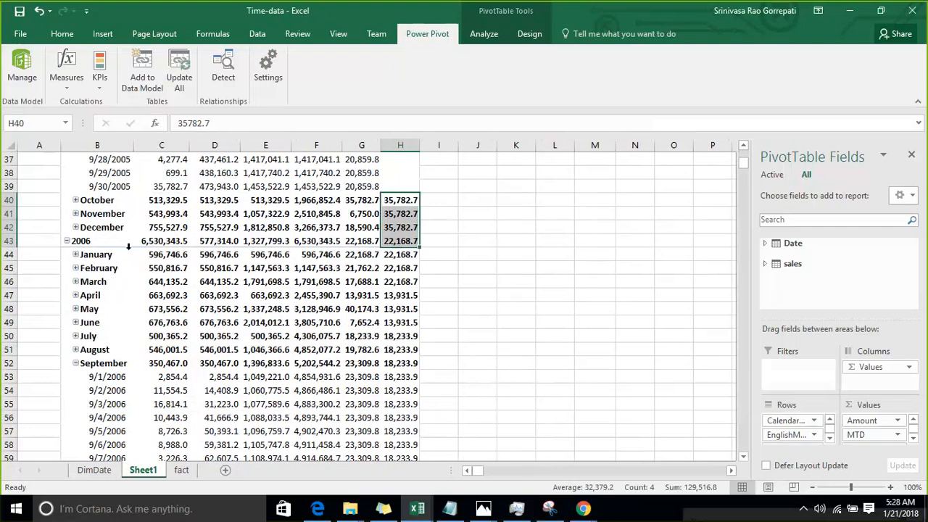
Expand December 2005 and compare the 12/31/2005 amount with the OBQ values for January to March 2006
left_click(75, 227)
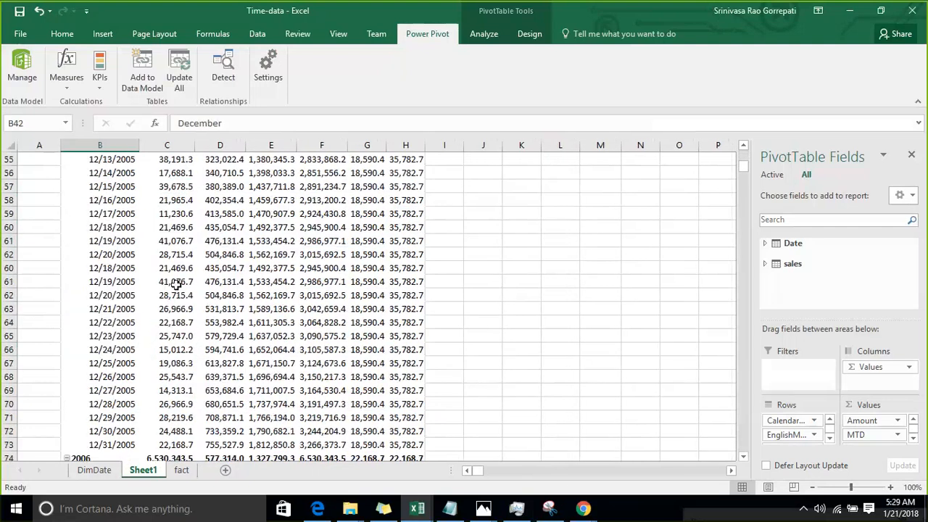
scroll(145, 282, "down", 3)
left_click(182, 283)
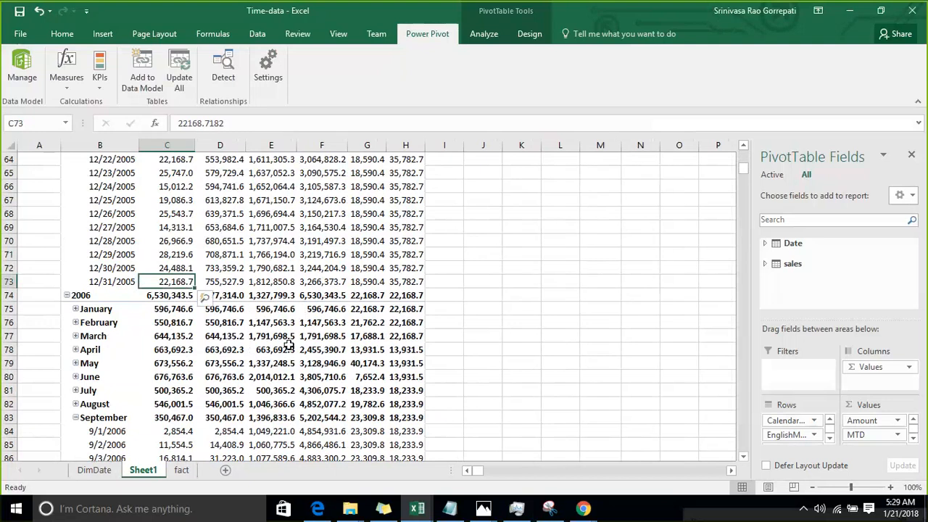
left_click(403, 310)
left_click_drag(403, 323, 403, 335)
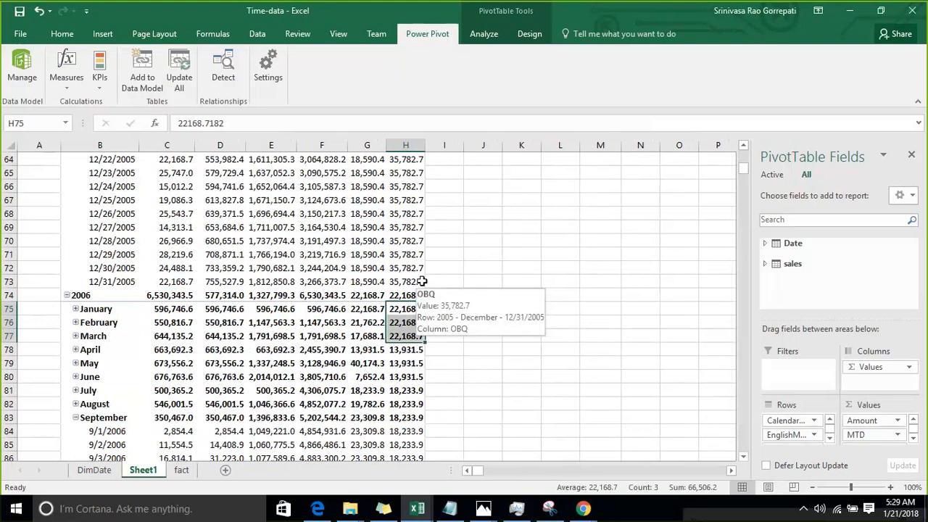
scroll(421, 281, "up", 10)
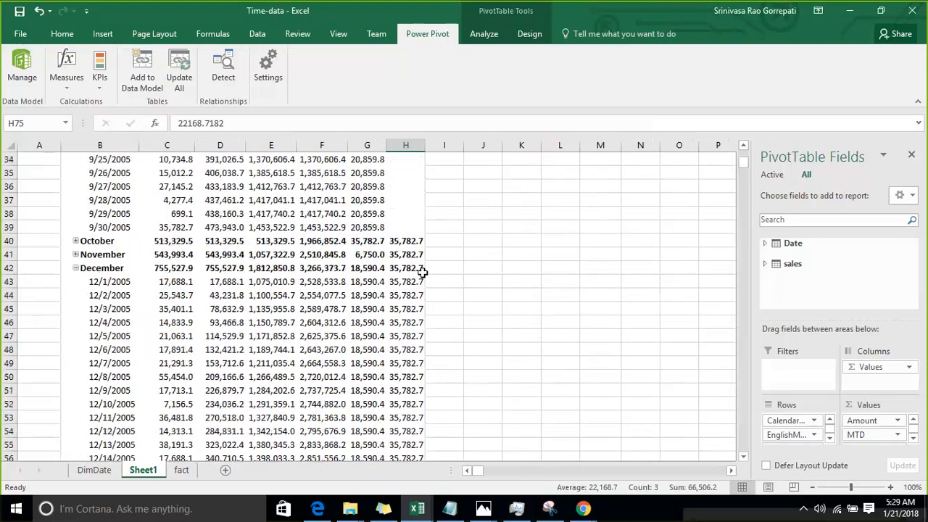
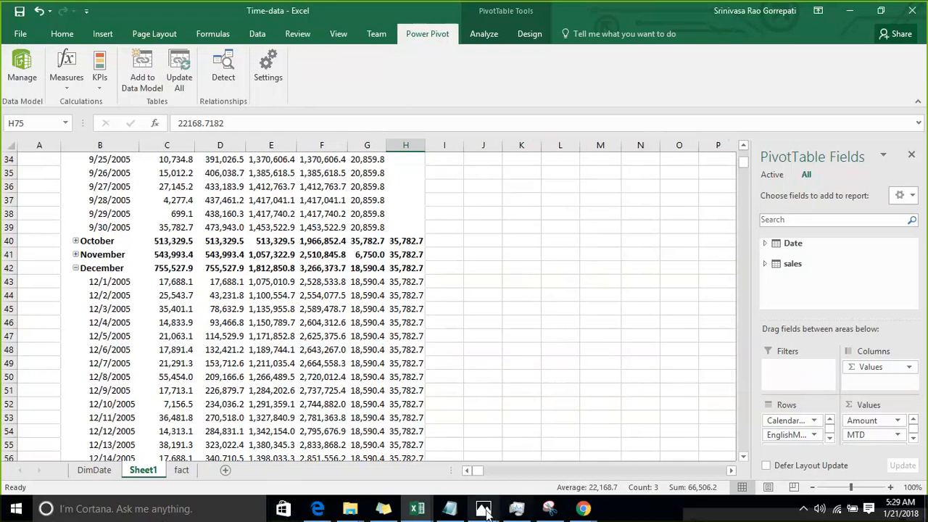
left_click(450, 509)
scroll(185, 298, "down", 2)
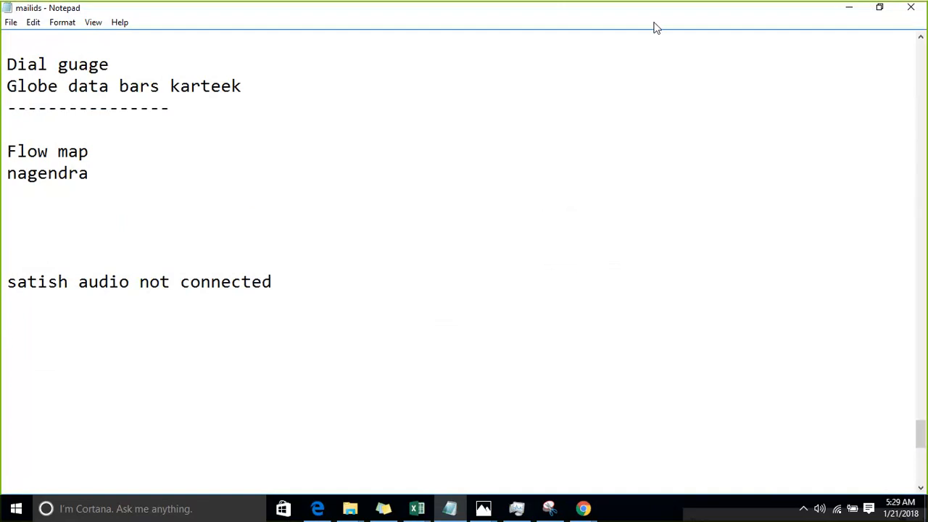
left_click_drag(653, 24, 674, 152)
left_click(853, 8)
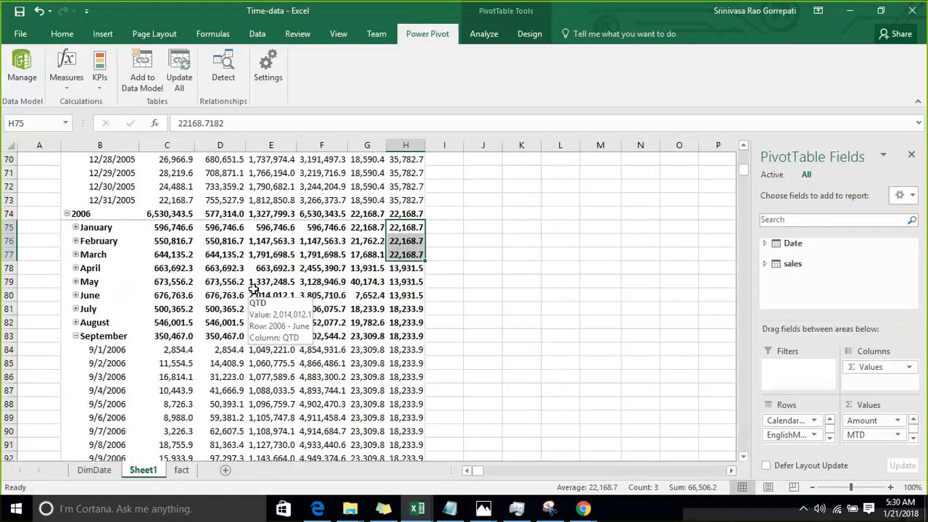
Remove the OBM and OBQ measures of the sales table from the pivot table
scroll(252, 289, "up", 20)
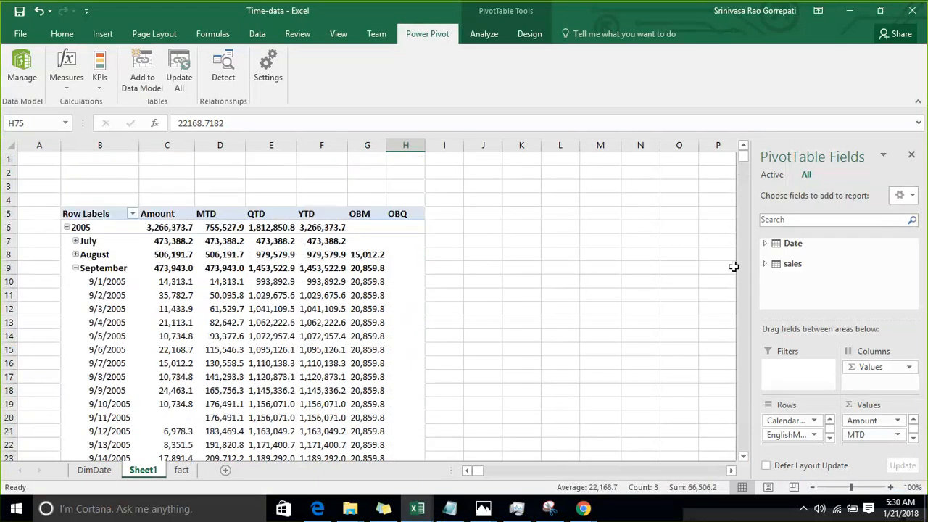
left_click(764, 263)
scroll(797, 276, "down", 5)
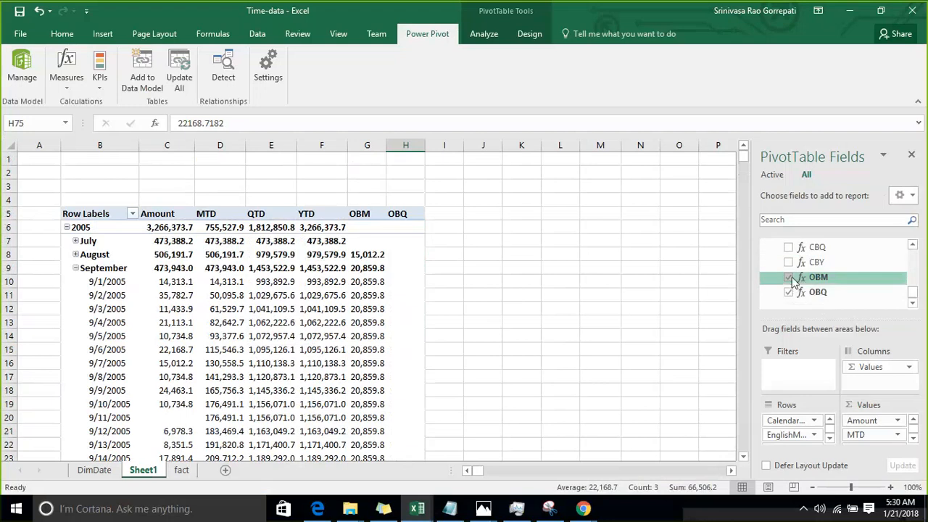
left_click(788, 277)
left_click(789, 292)
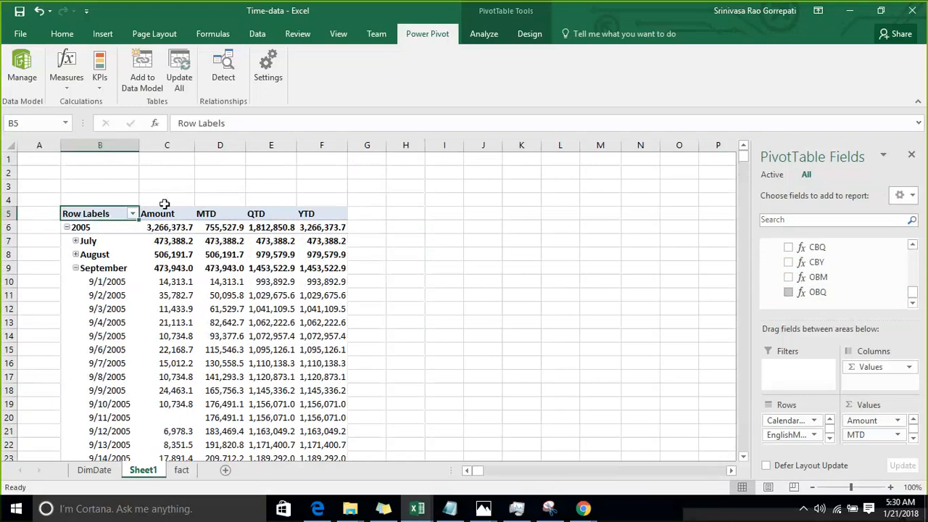
Start a new measure in the sales table and name it PD
left_click(206, 186)
left_click(74, 88)
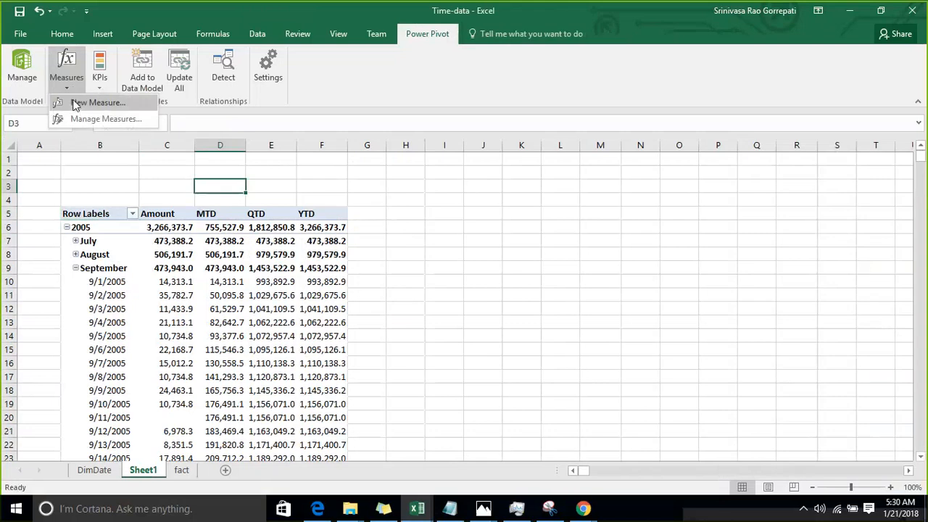
left_click(76, 105)
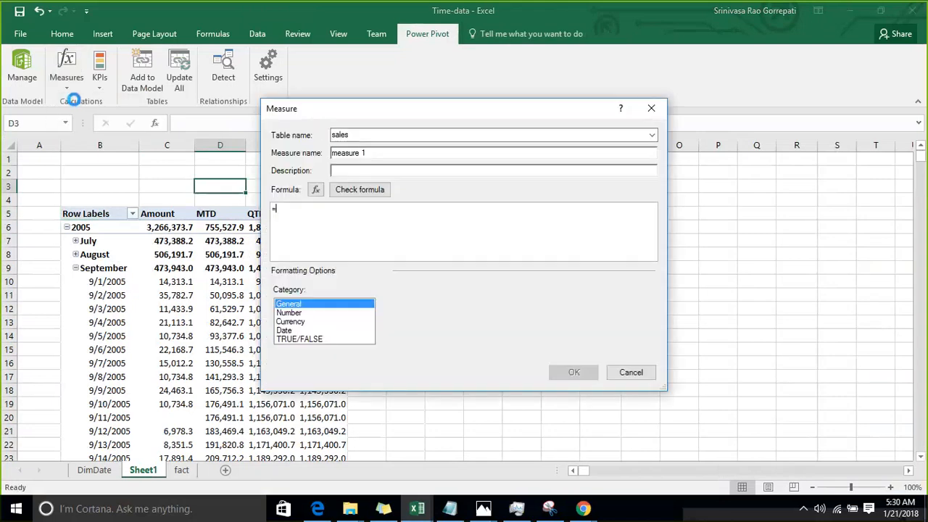
left_click_drag(379, 152, 332, 152)
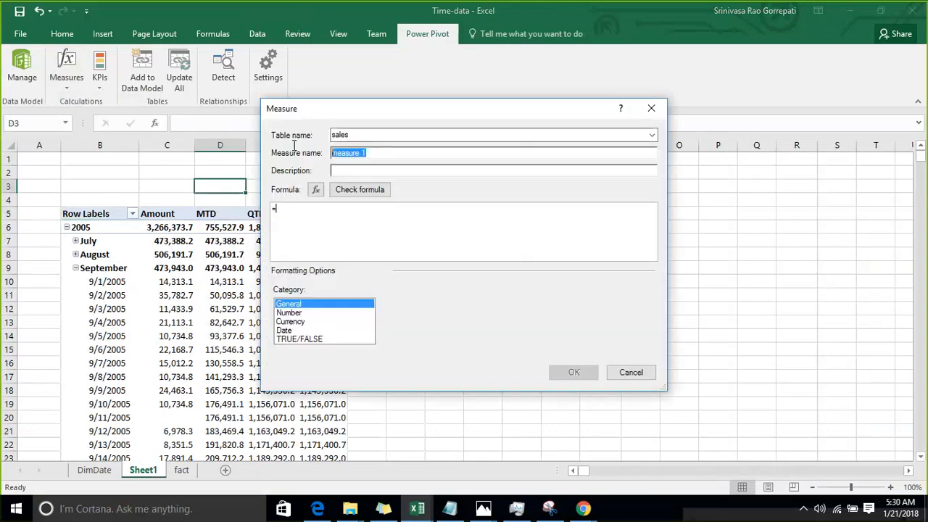
type("PD")
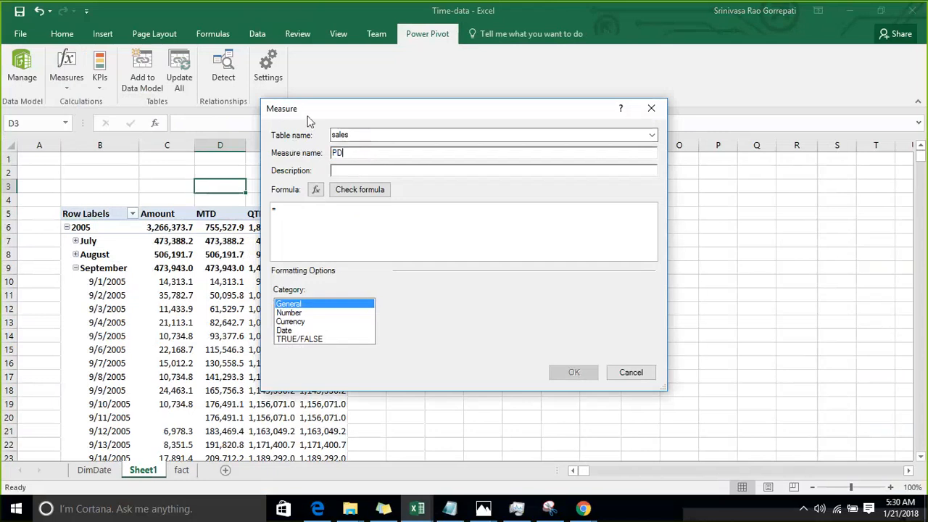
Enter the PD formula =CALCULATE([Amount],PREVIOUSDAY('Date'[FullDateAlternateKey]))
left_click(343, 213)
type("CALCULATE(")
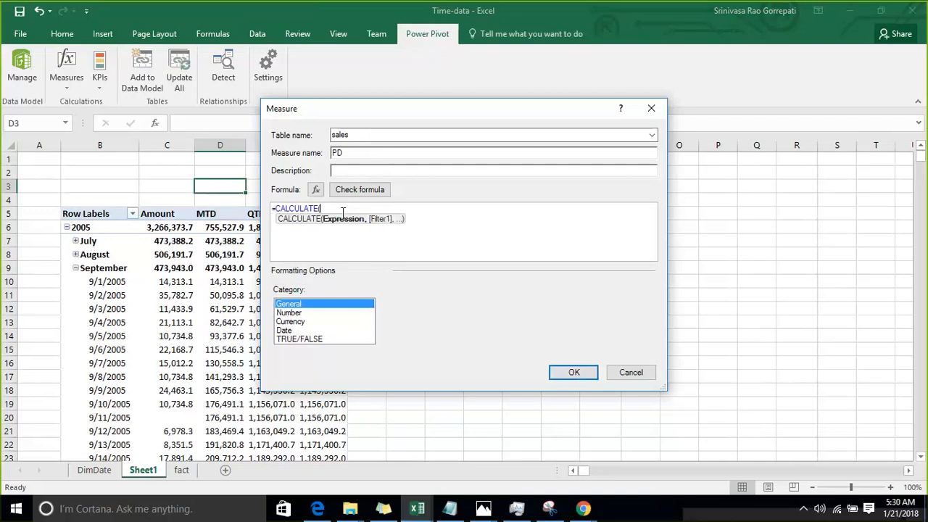
type("am")
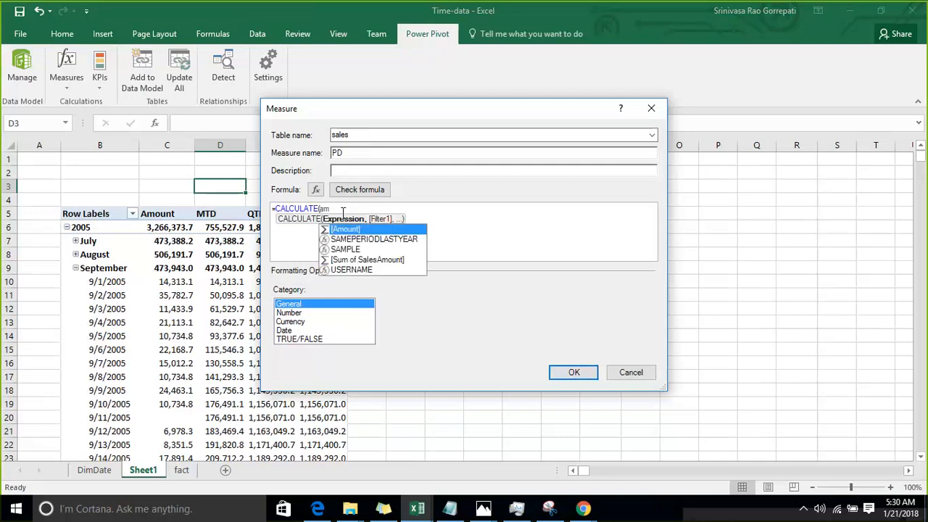
key("Tab")
type(",")
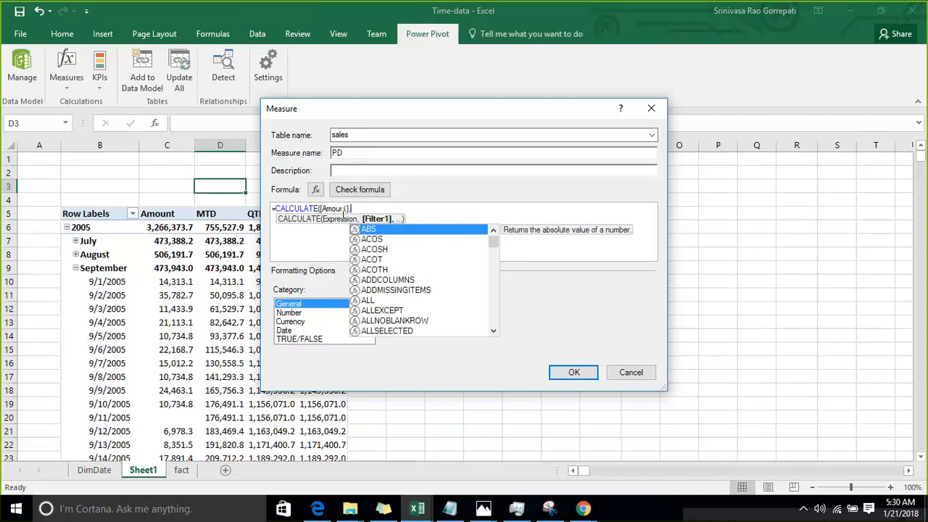
type("pre")
key("Tab")
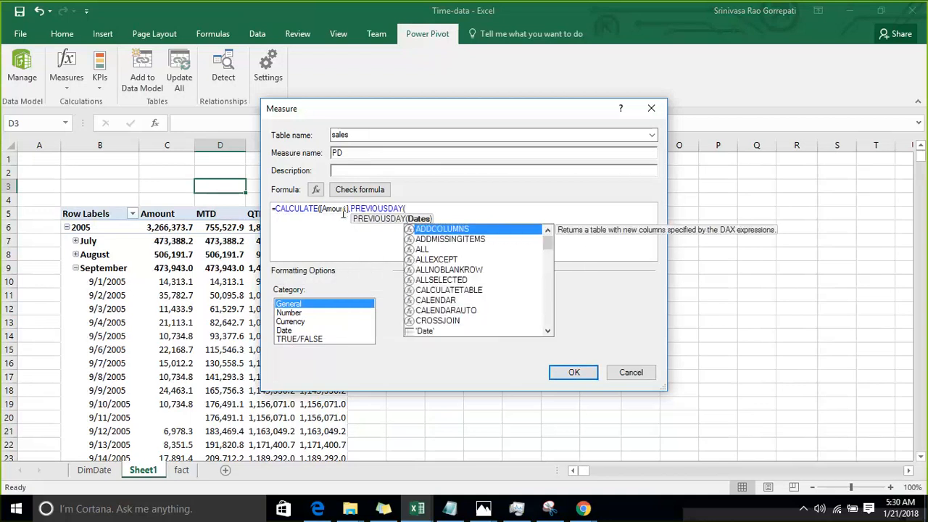
type("'Da")
key("Tab")
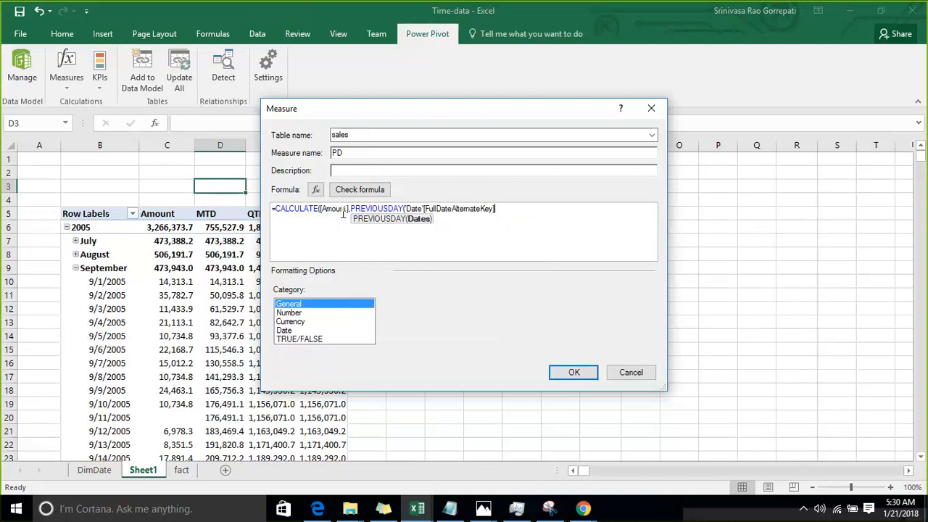
type(")")
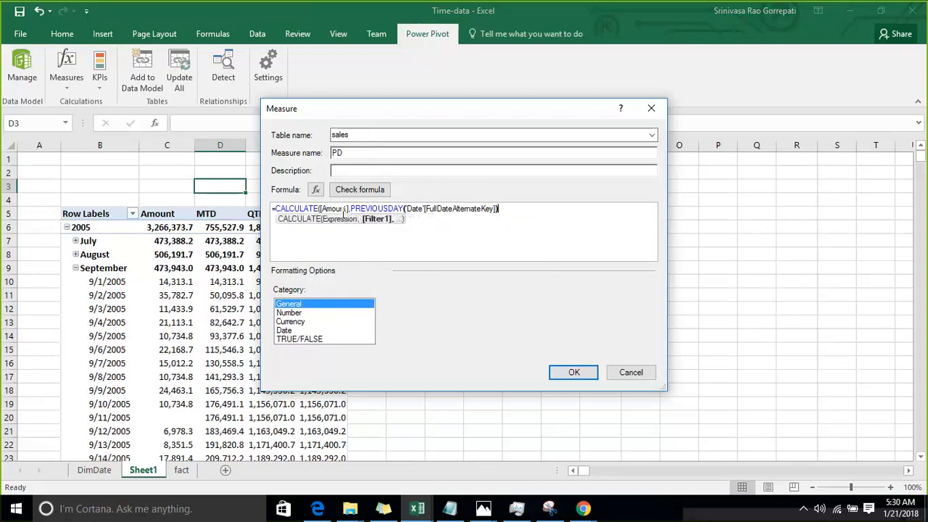
type(")")
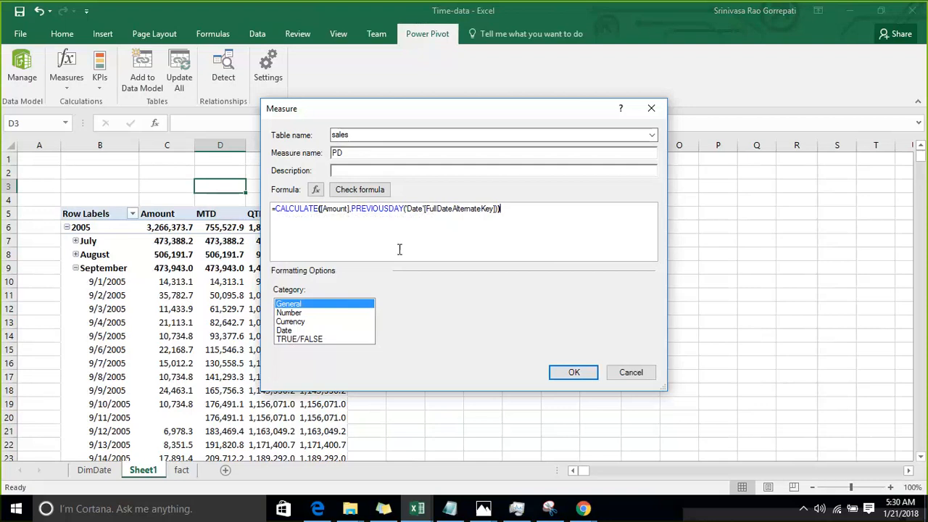
Format the PD measure as a decimal number with 1 decimal place and a thousands separator, and create it
left_click(330, 312)
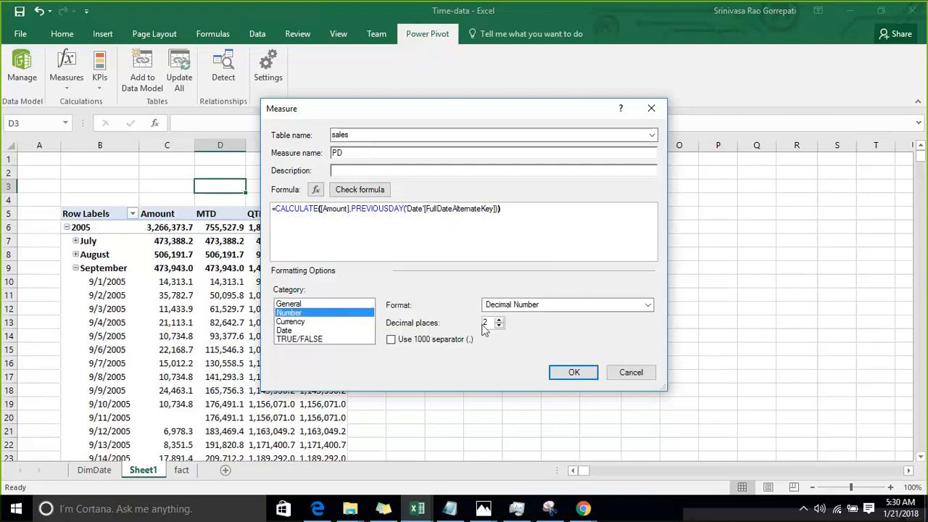
left_click(648, 304)
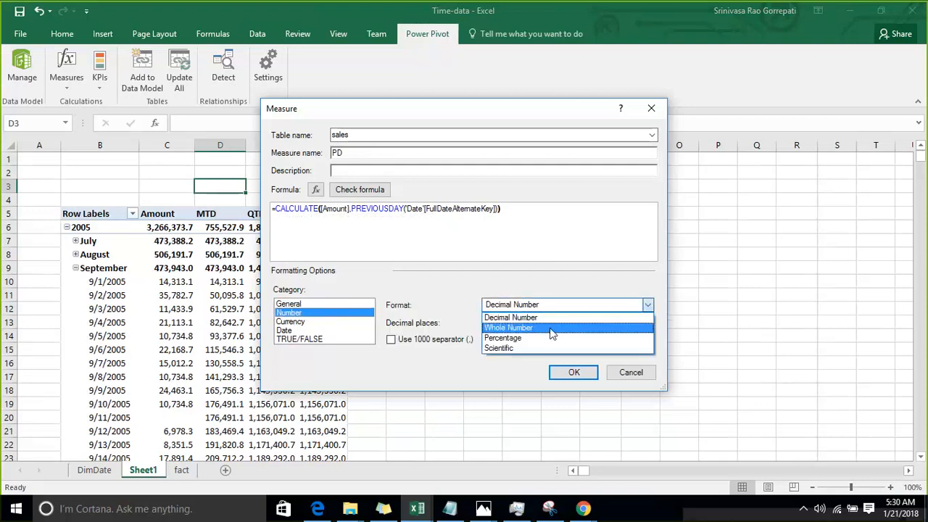
left_click(549, 317)
left_click(499, 321)
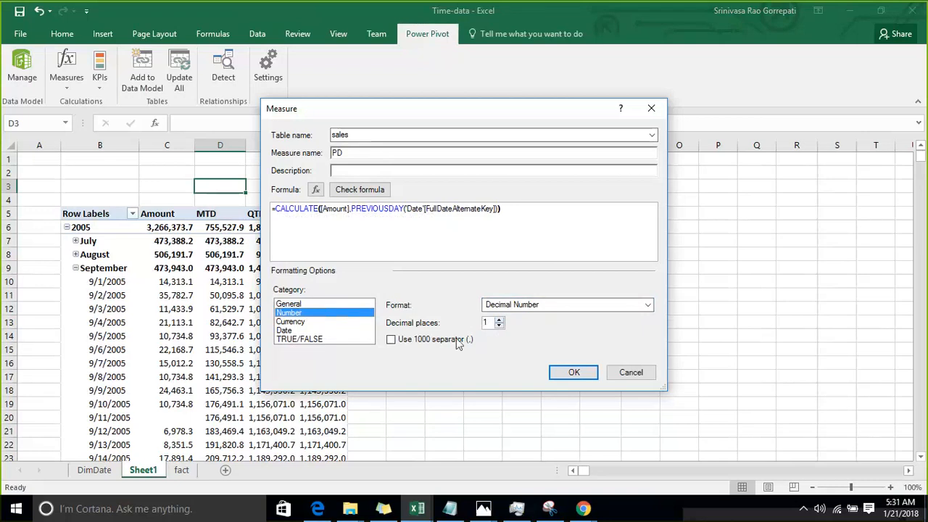
left_click(571, 372)
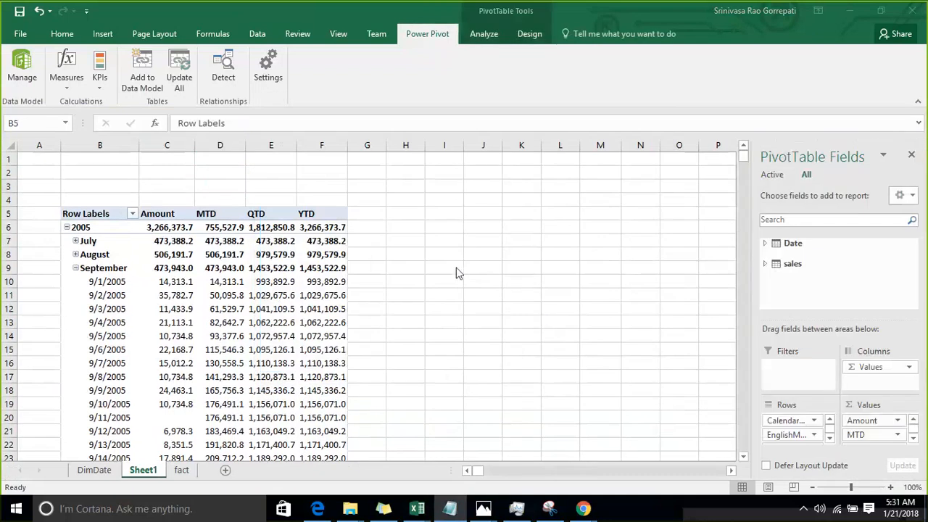
Add the PD measure from the sales table to the pivot table values
left_click(322, 227)
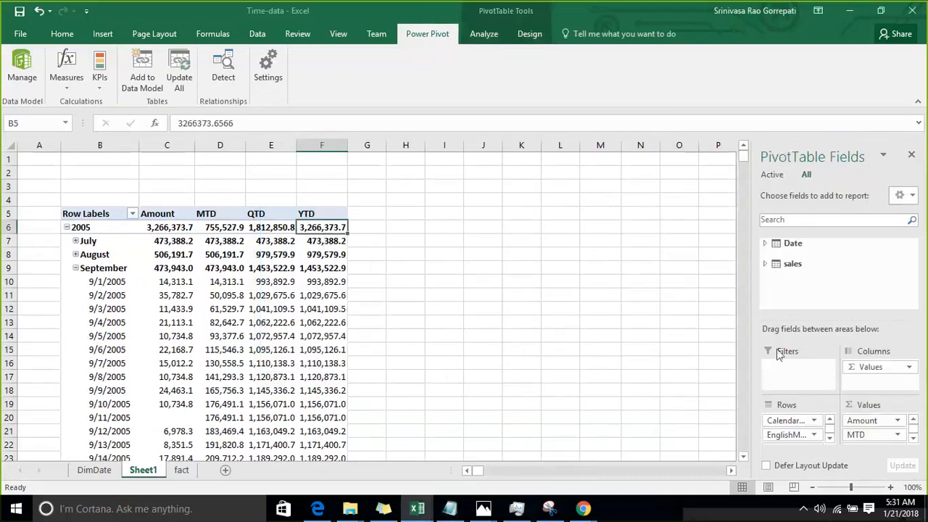
left_click(765, 265)
scroll(816, 270, "down", 5)
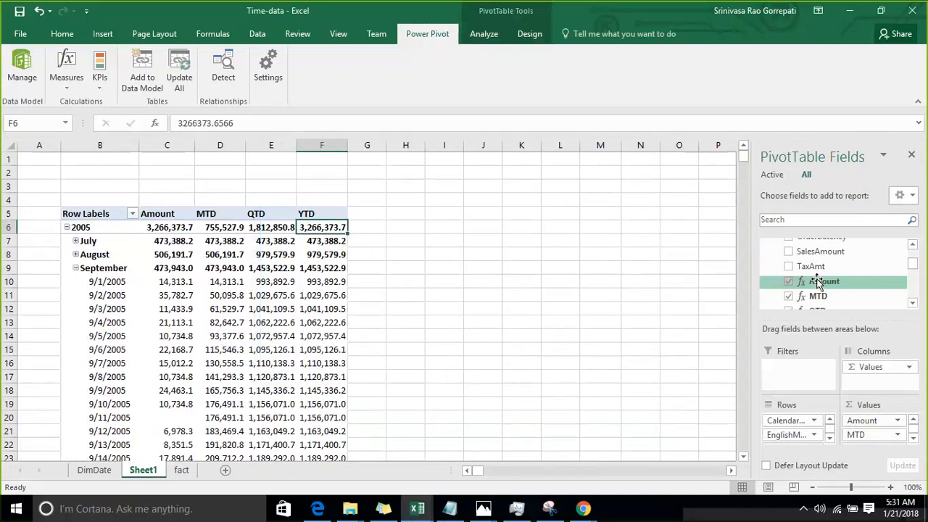
scroll(846, 266, "down", 1)
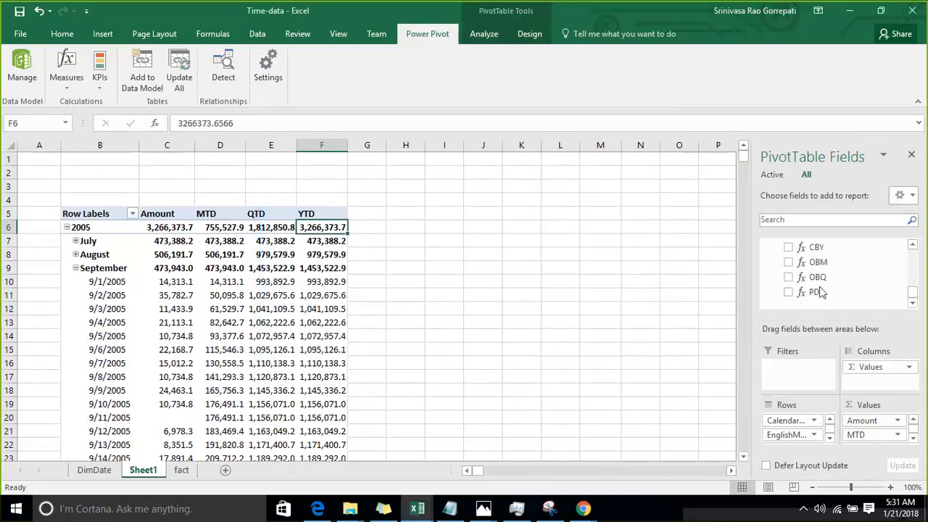
left_click(789, 294)
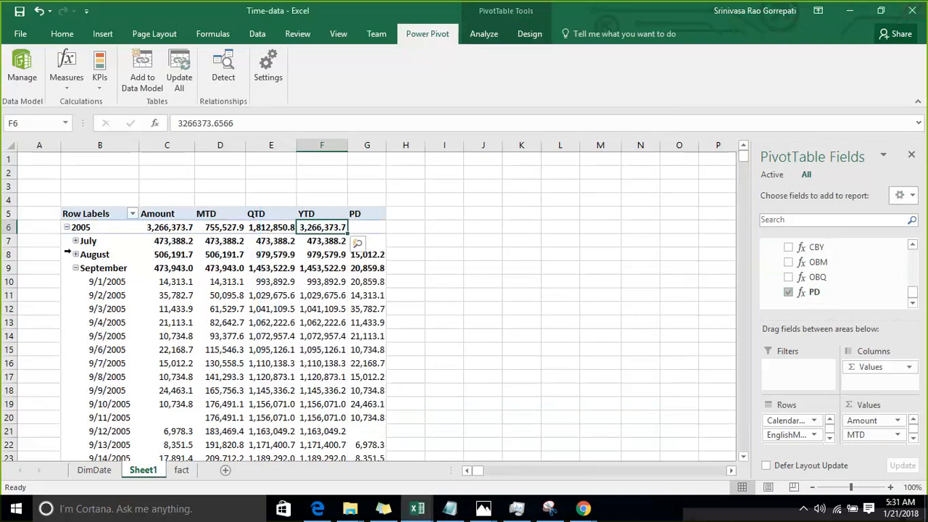
Expand July 2005 into its daily rows in the pivot table
left_click(439, 213)
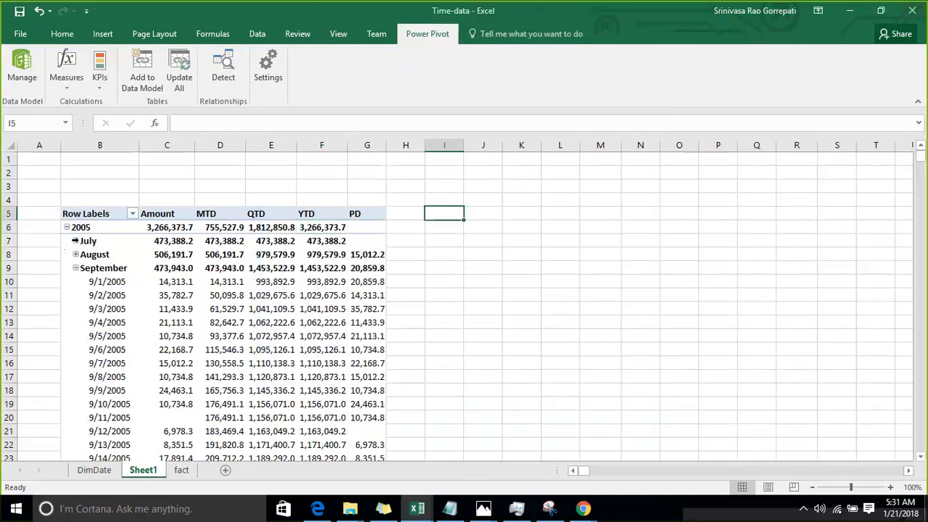
left_click(75, 240)
left_click(75, 242)
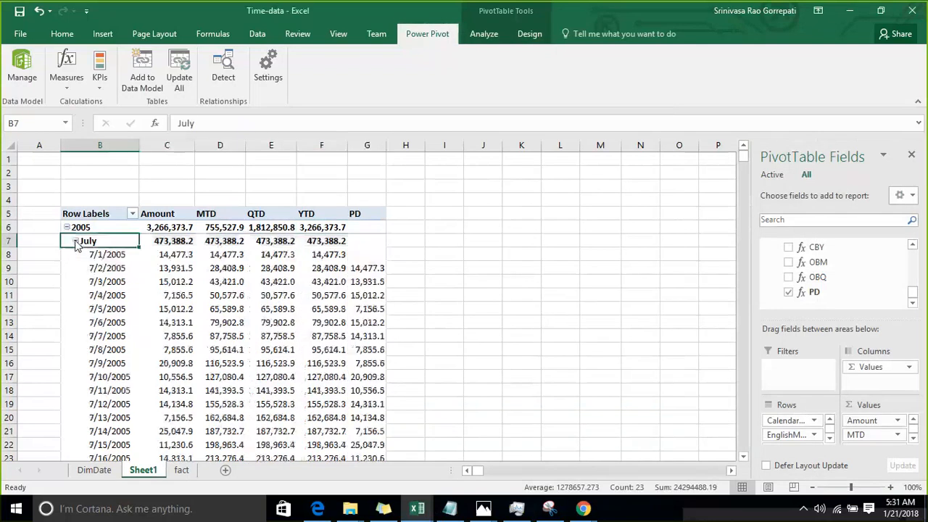
Check the PD value for 7/2/2005 against the amount for 7/1/2005
left_click(365, 267)
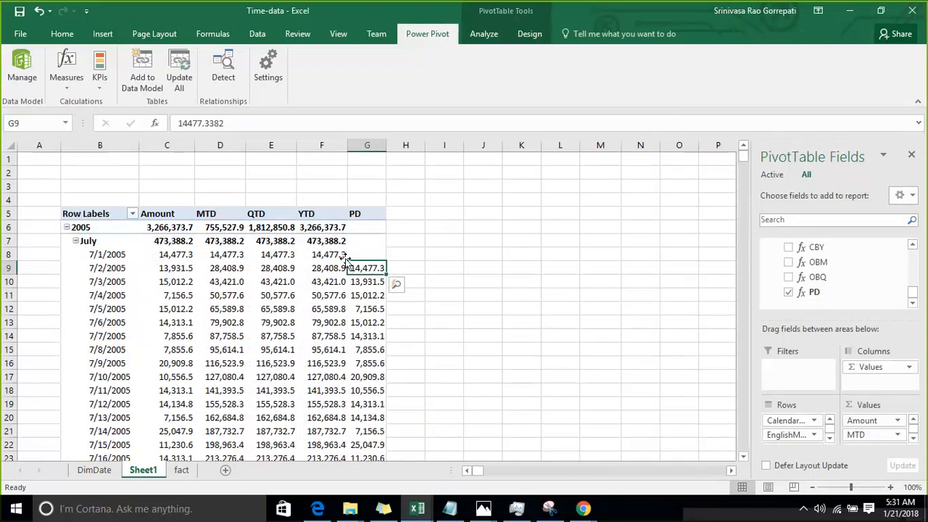
left_click(84, 268)
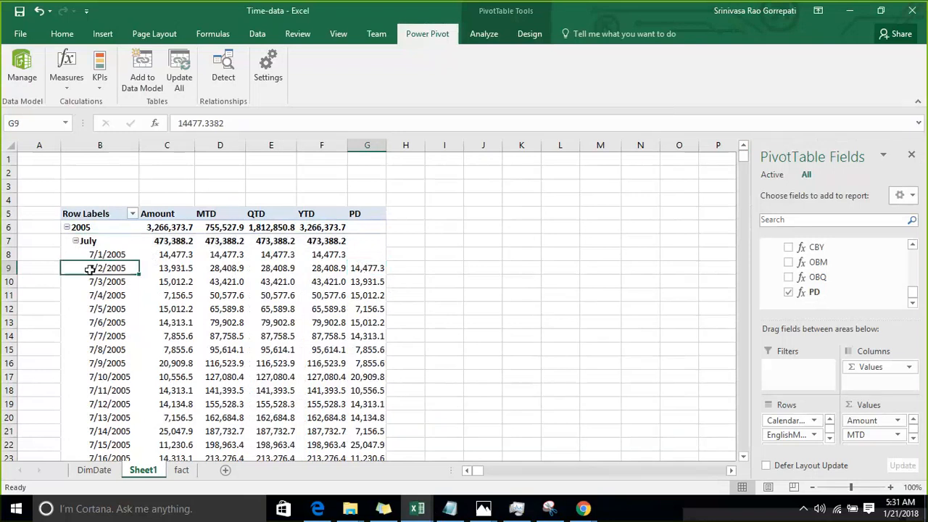
left_click(314, 259)
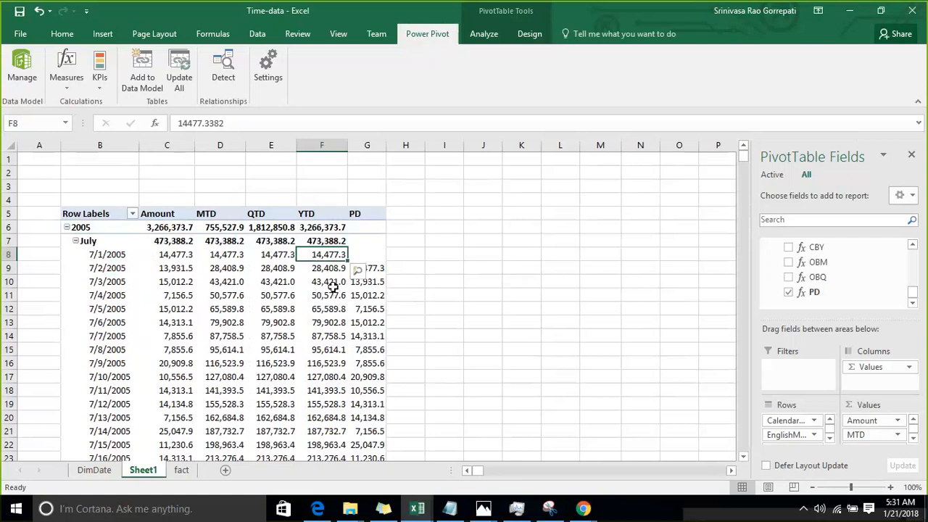
left_click(332, 284)
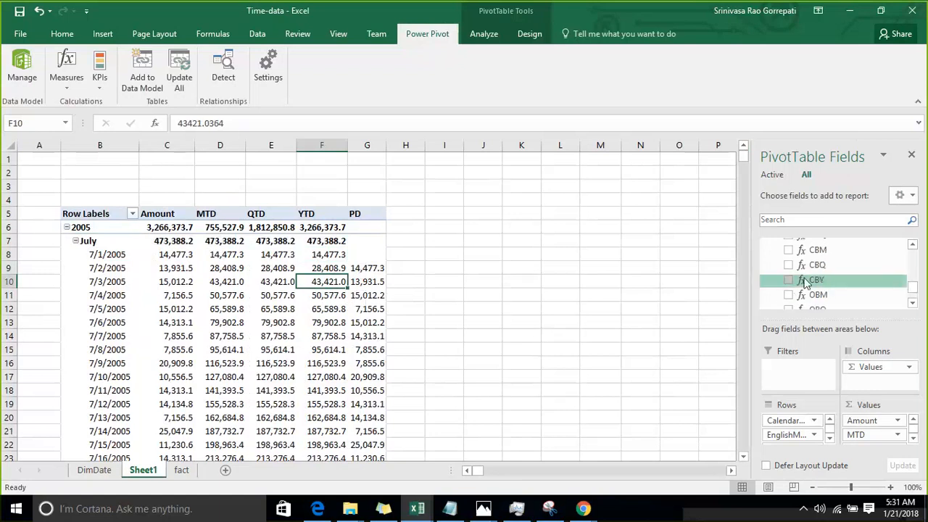
scroll(801, 278, "up", 3)
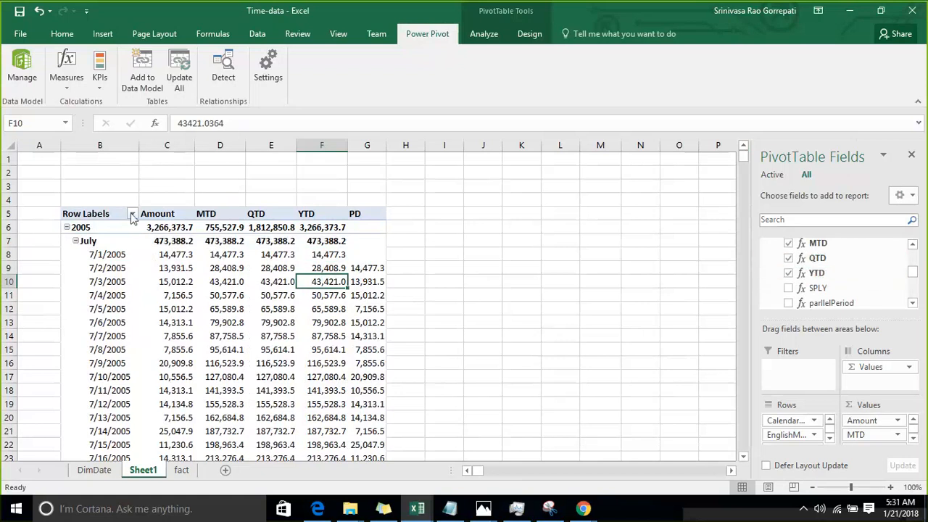
Compare the PD values of the early July 2005 days with the amounts of their preceding days
left_click(713, 18)
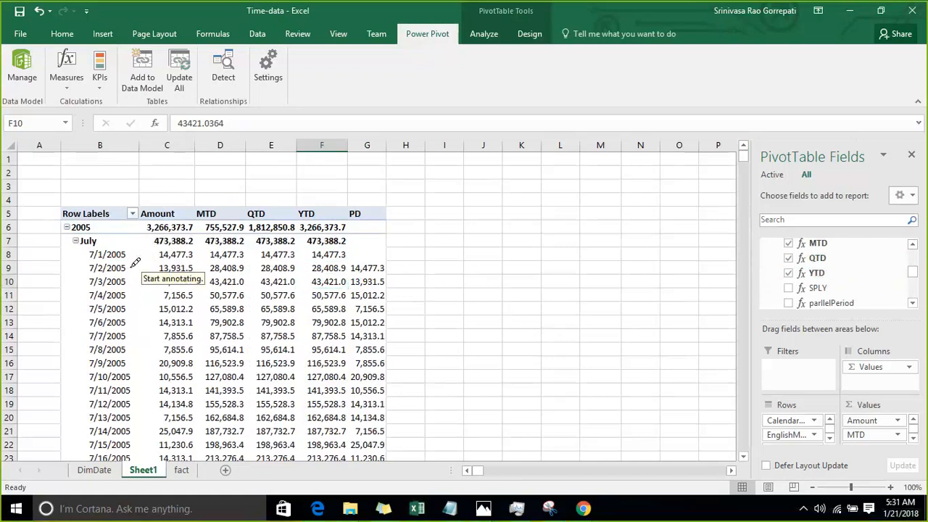
left_click_drag(156, 255, 231, 253)
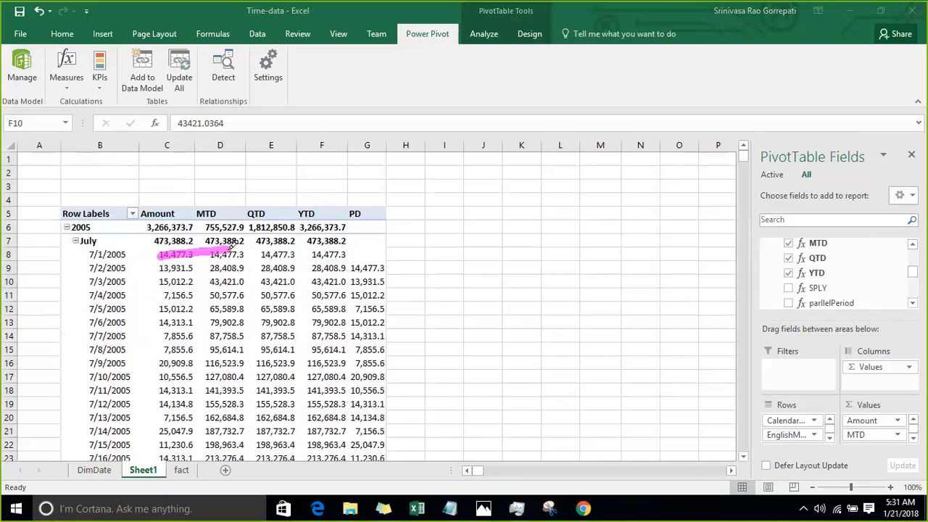
left_click_drag(350, 269, 383, 268)
left_click_drag(241, 268, 158, 269)
left_click_drag(350, 282, 382, 282)
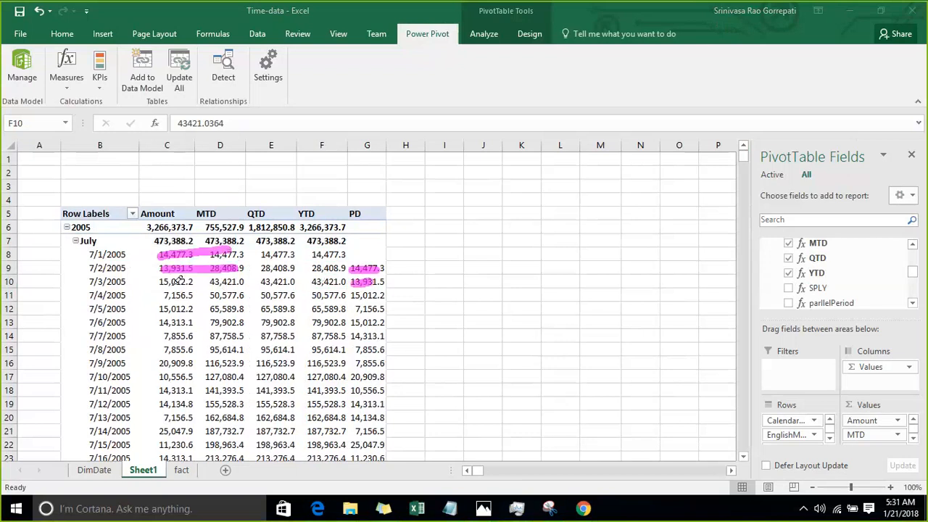
left_click_drag(159, 283, 193, 281)
left_click_drag(349, 296, 383, 296)
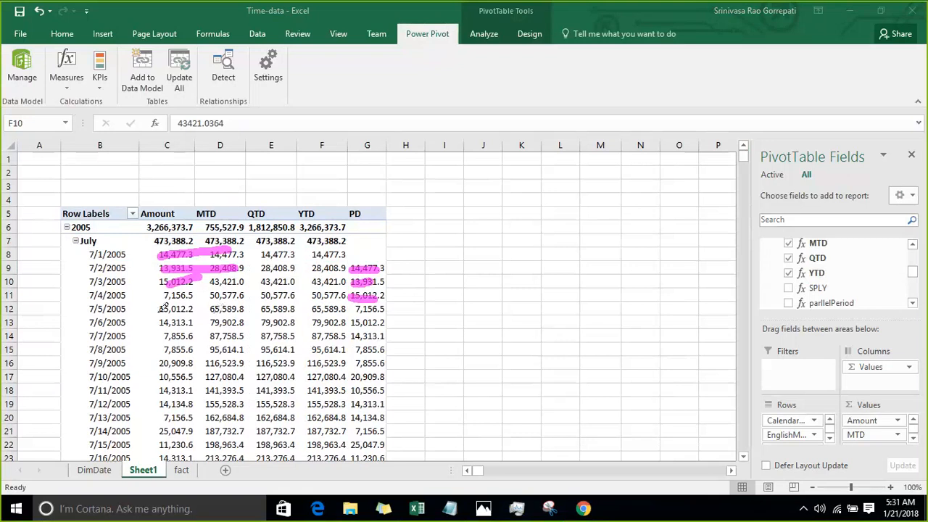
left_click_drag(157, 311, 192, 309)
mouse_move(349, 323)
left_mouse_down()
mouse_move(427, 324)
mouse_move(229, 321)
mouse_move(207, 317)
mouse_move(213, 305)
mouse_move(201, 319)
mouse_move(217, 331)
left_mouse_up()
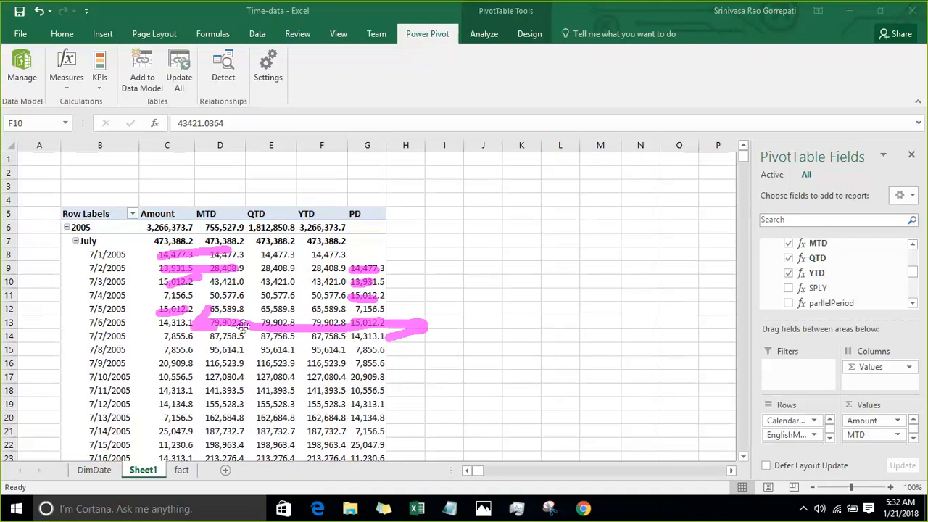
mouse_move(393, 345)
left_mouse_down()
mouse_move(410, 349)
mouse_move(250, 339)
mouse_move(200, 326)
mouse_move(220, 343)
left_mouse_up()
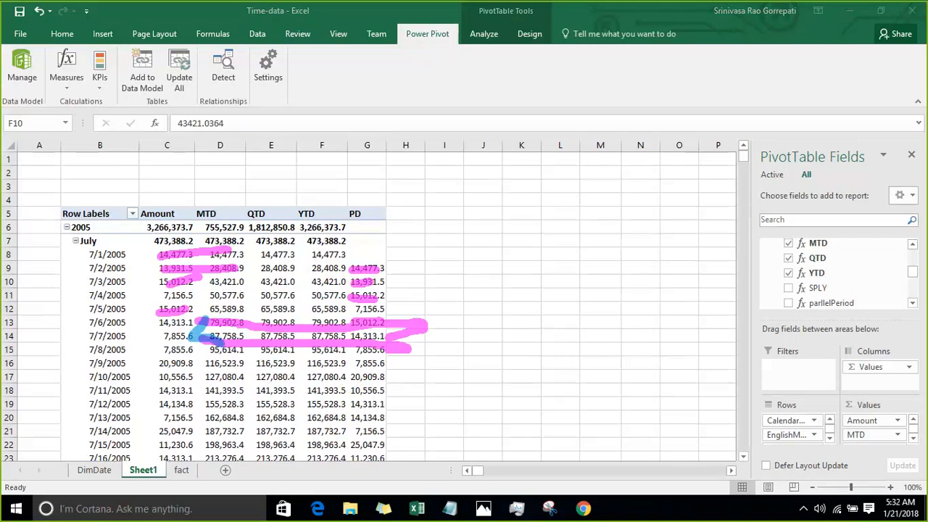
left_click(713, 22)
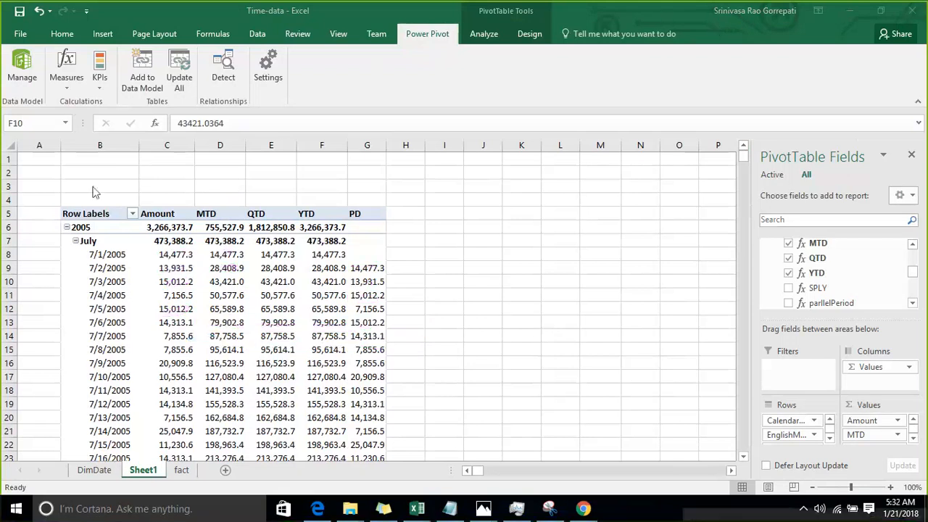
left_click(367, 281)
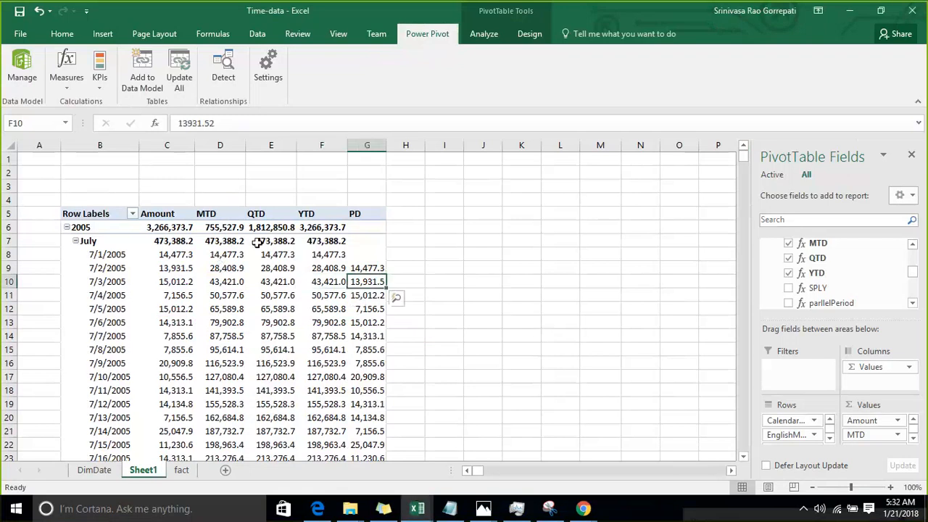
Start a new measure named PM in the sales table
left_click(64, 82)
left_click(76, 102)
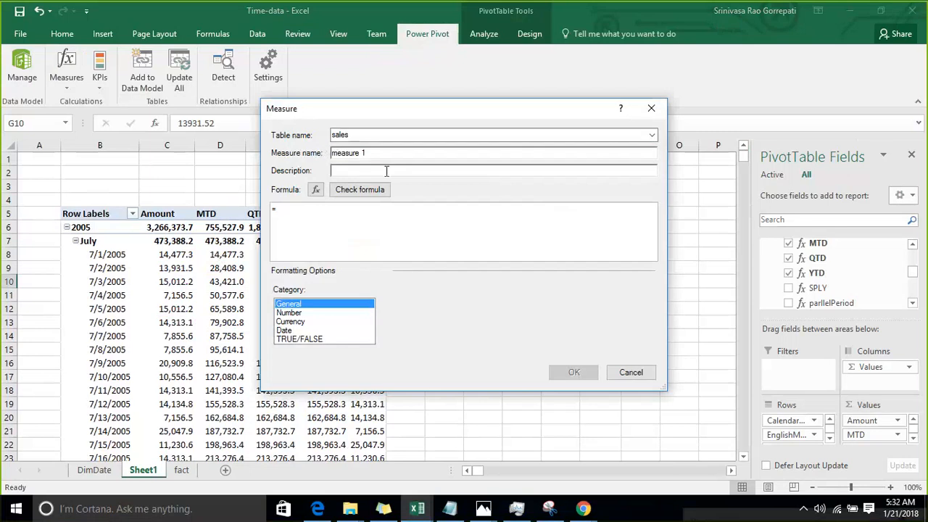
left_click_drag(369, 155, 313, 159)
type("P")
type("M")
Enter the PM formula =CALCULATE([Amount],PREVIOUSMONTH('Date'[FullDateAlternateKey]))
type("CALCULATE(")
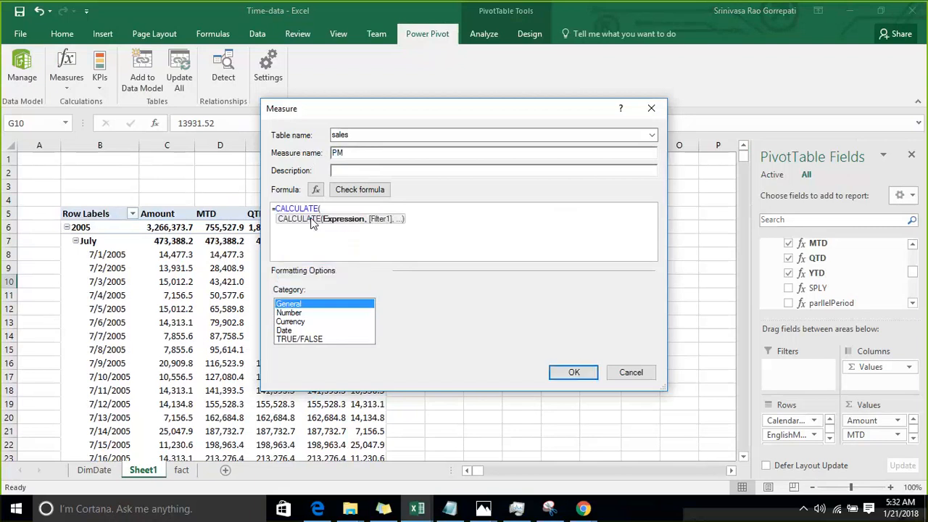
type("amo")
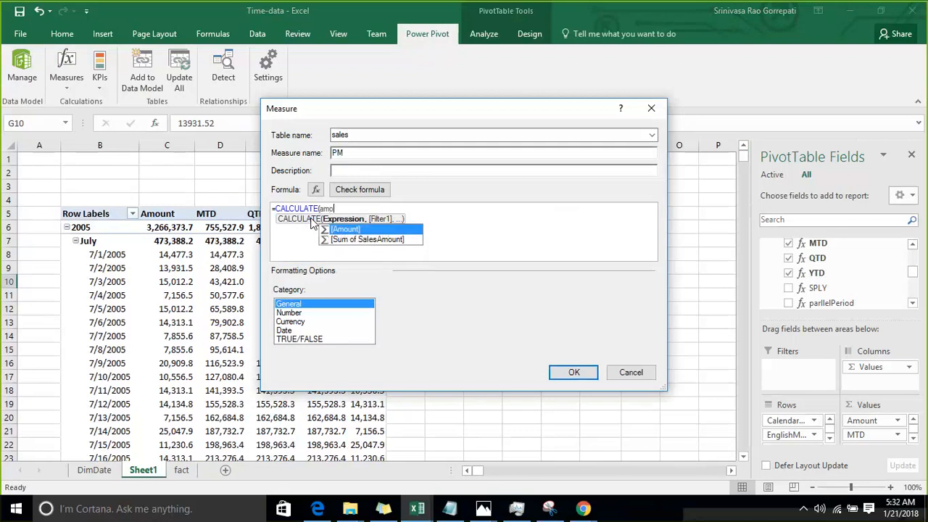
key("Tab")
type(",pre")
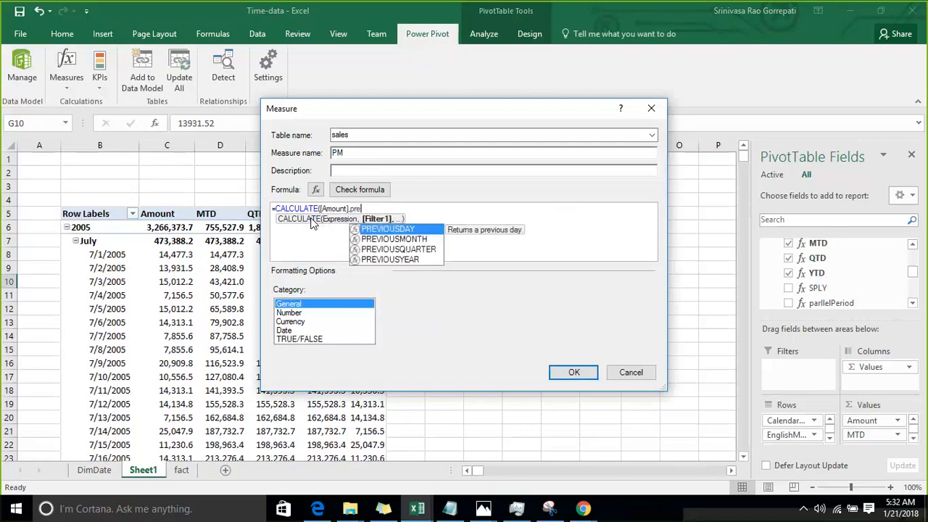
key("Down")
key("Tab")
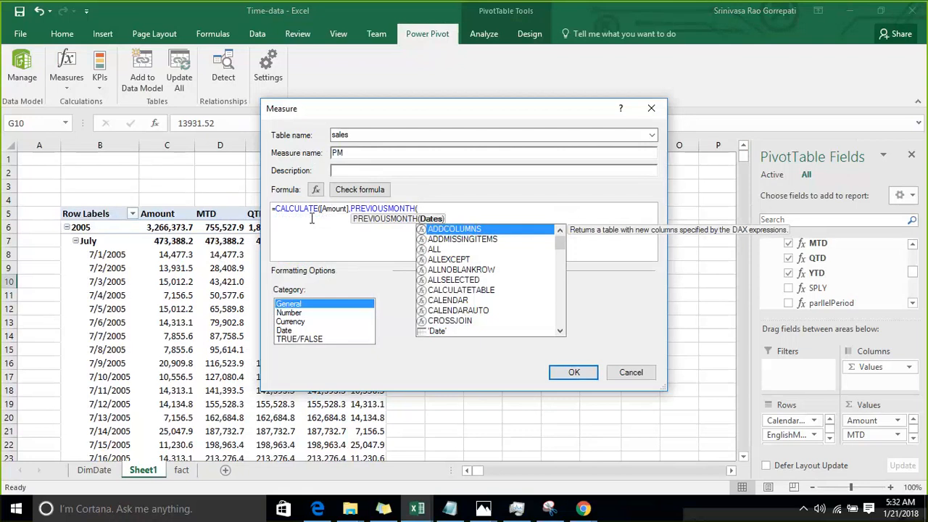
type("ful")
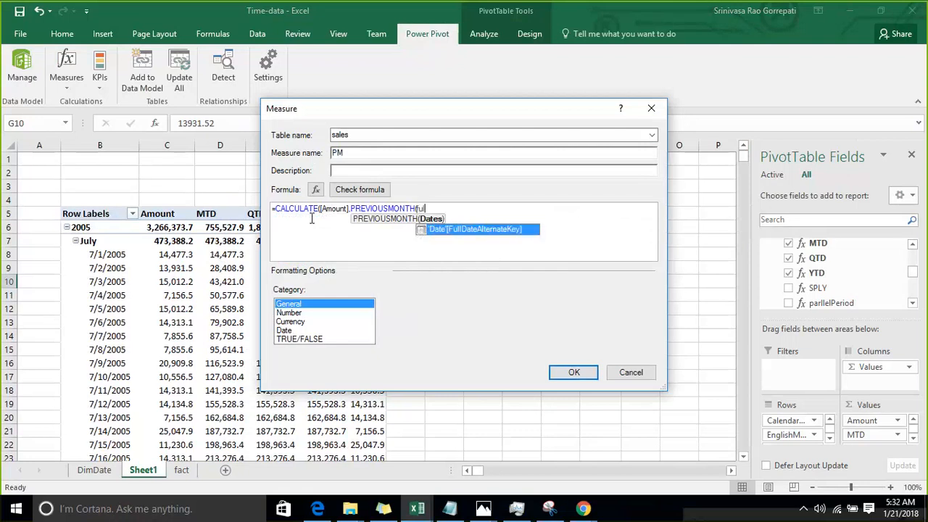
key("Tab")
type(")")
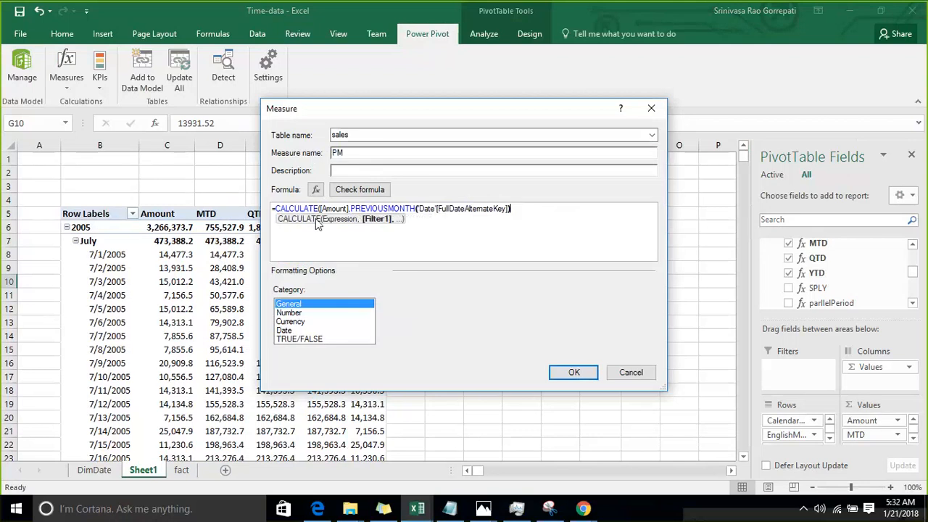
type(")")
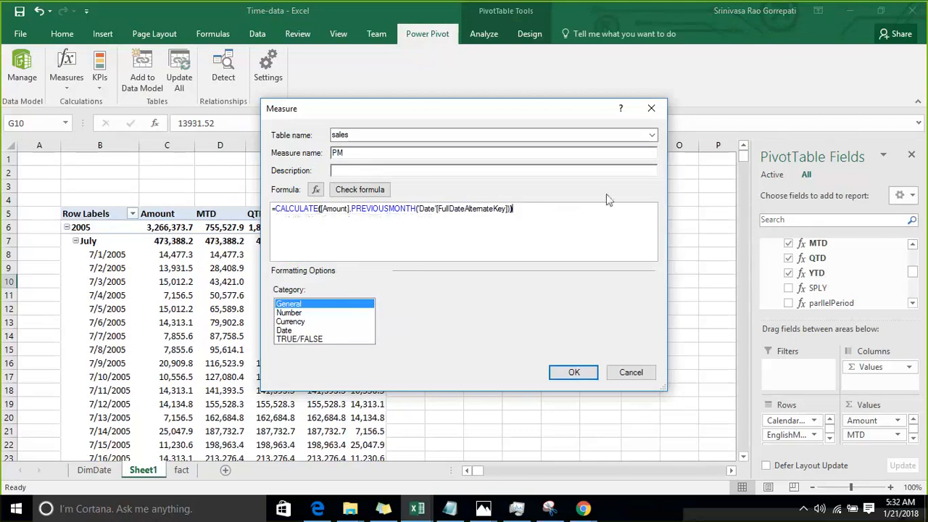
left_click_drag(738, 138, 742, 127)
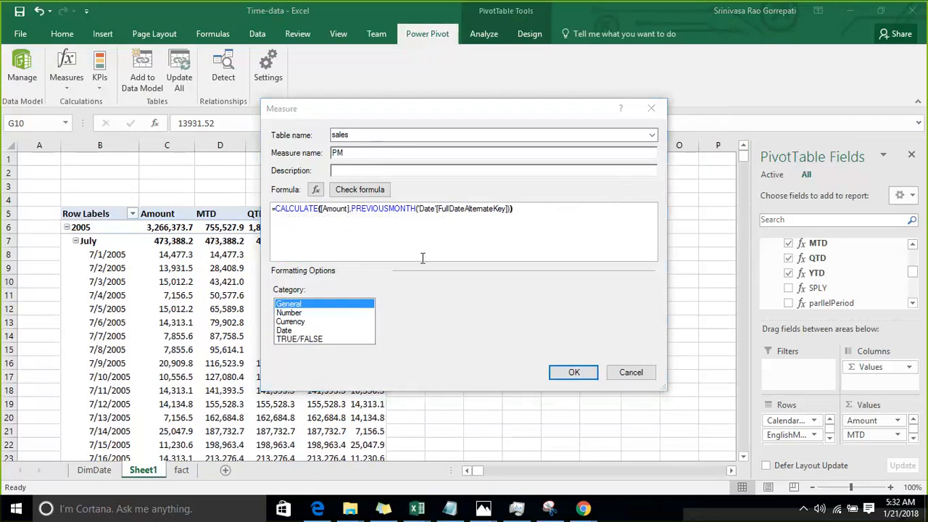
Format the PM measure as a decimal number with 1 decimal place and a thousands separator, and create it
left_click(318, 314)
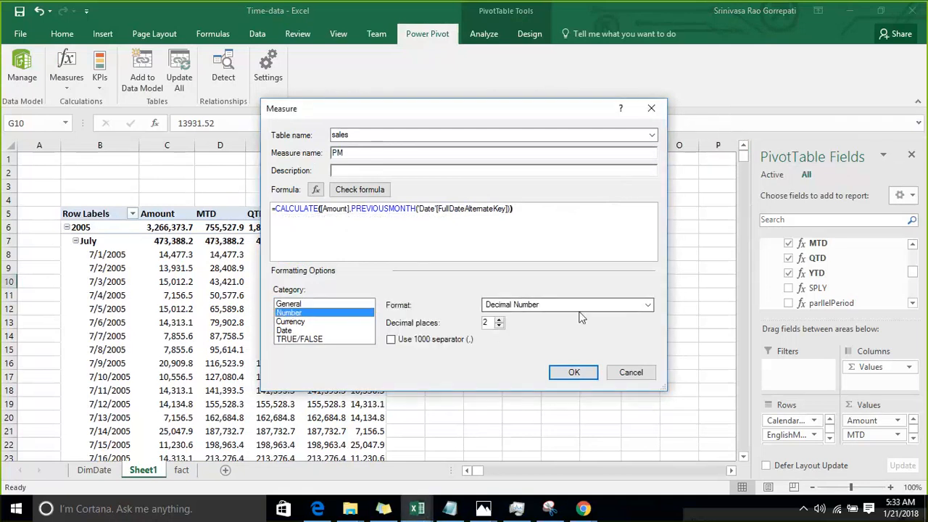
left_click(498, 326)
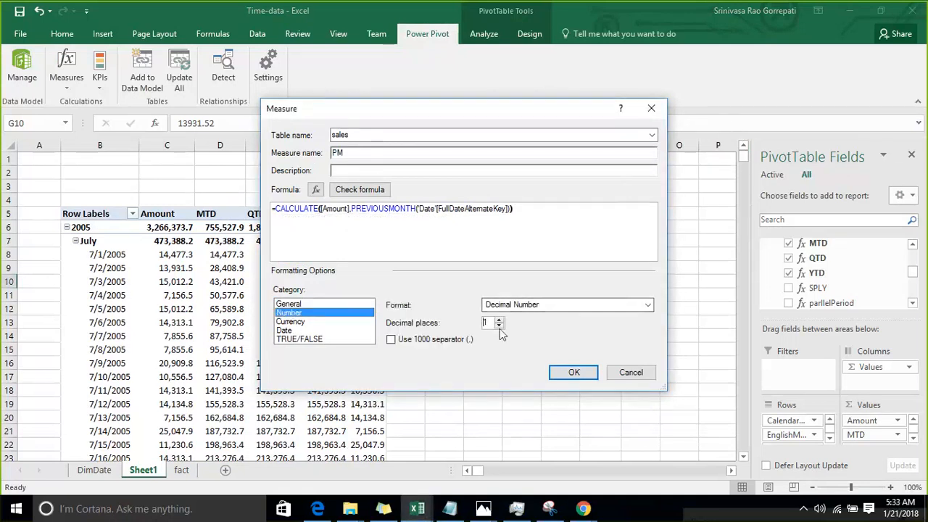
left_click(411, 337)
left_click(570, 375)
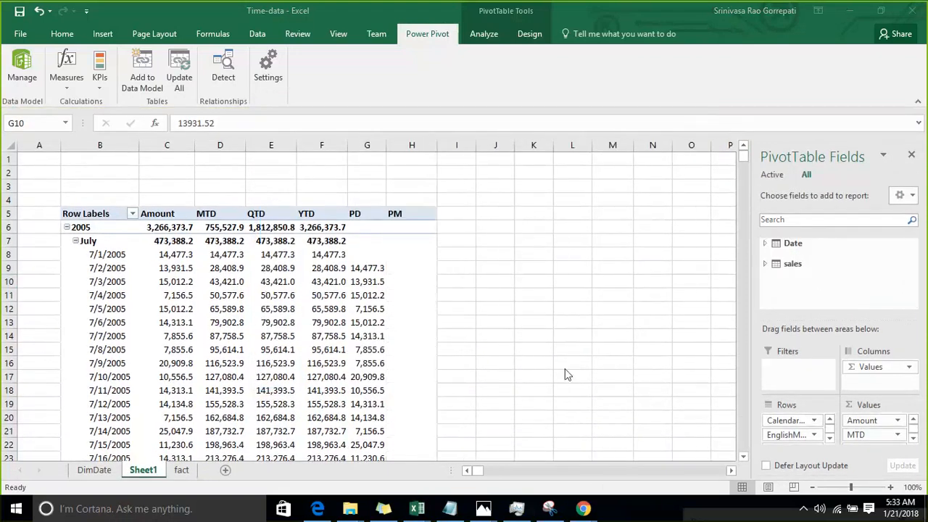
Collapse July and September 2005 to their monthly totals in the pivot table and select July's amount
left_click(73, 245)
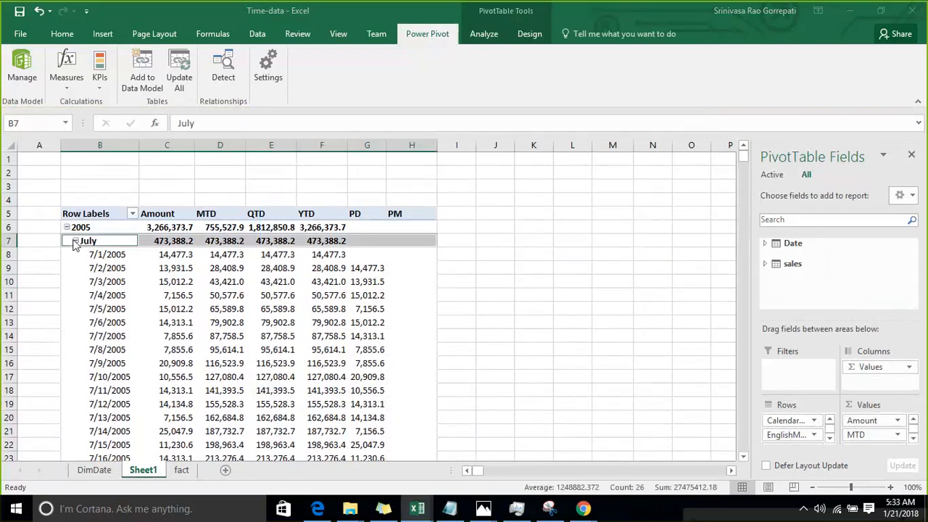
left_click(74, 241)
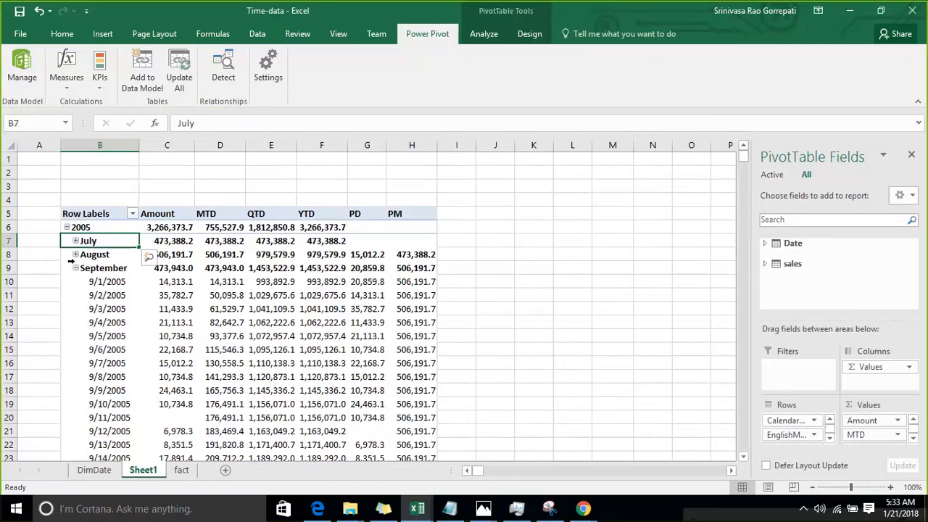
left_click(76, 268)
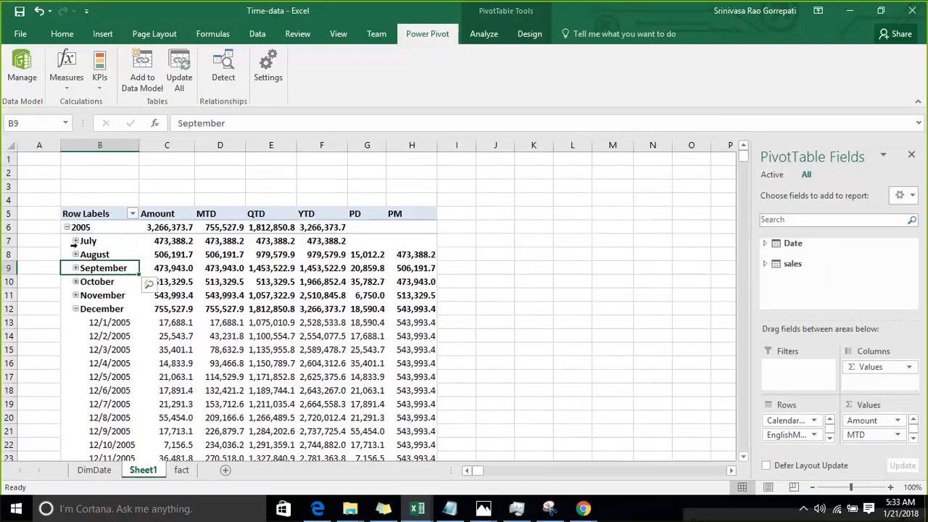
left_click(168, 241)
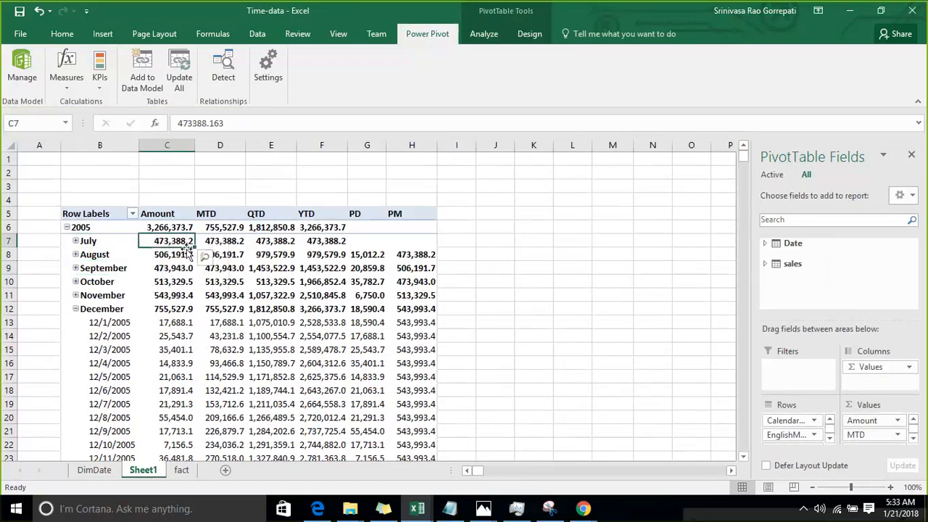
Compare the PM values for August to October 2005 with the Amount values of the preceding months
mouse_move(408, 254)
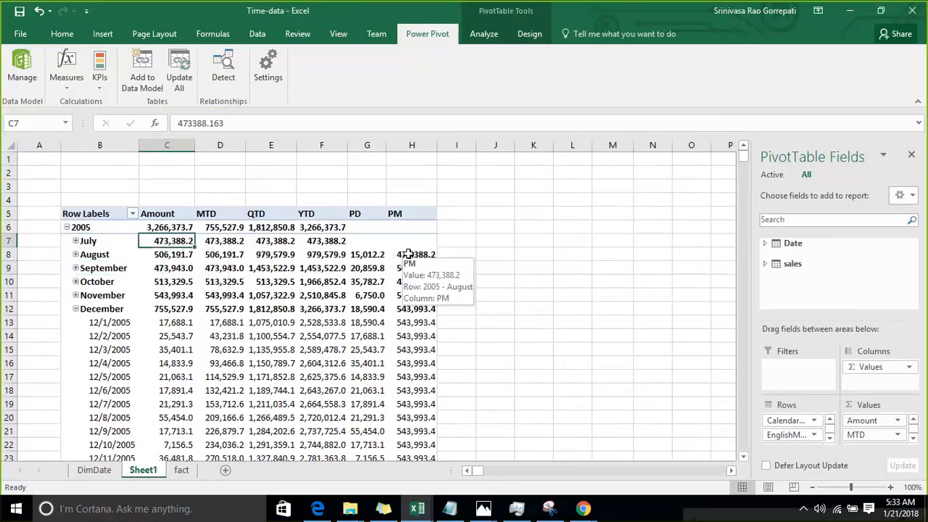
left_click(408, 254)
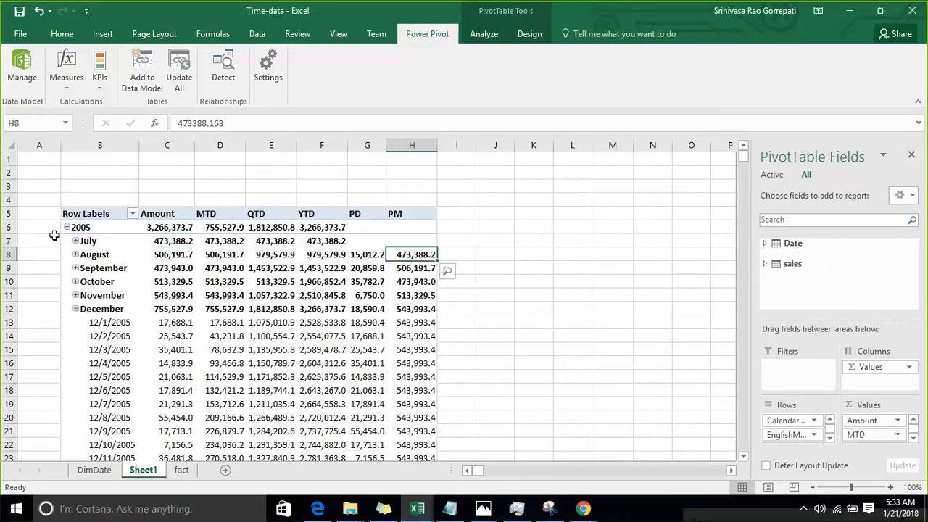
left_click(173, 255)
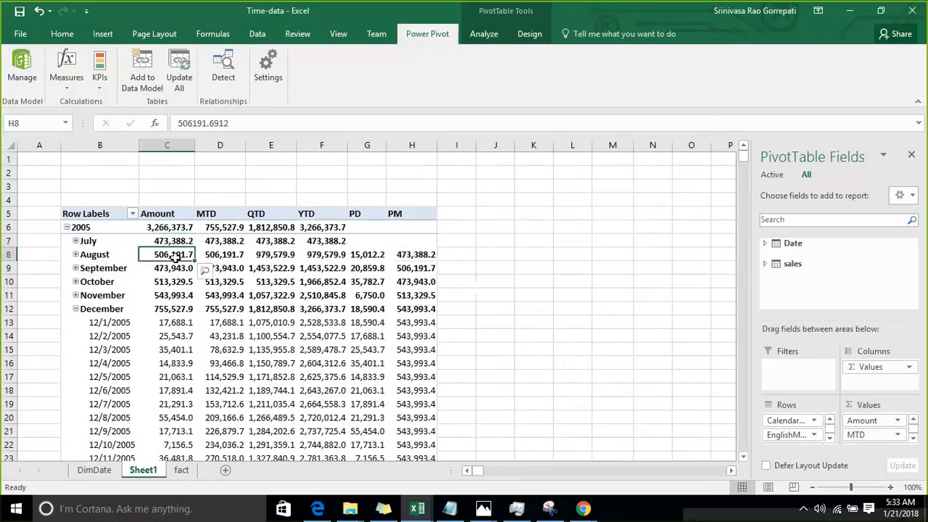
left_click(404, 270)
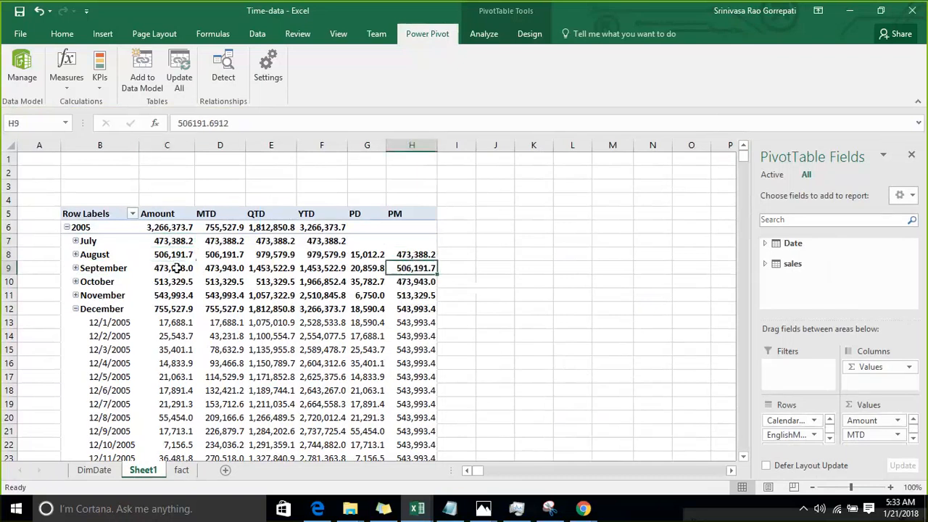
left_click(177, 268)
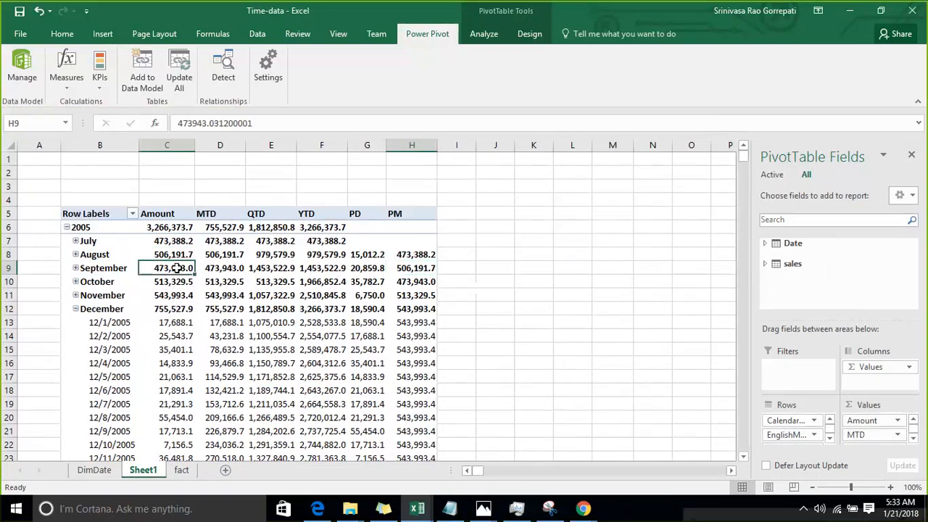
left_click(419, 282)
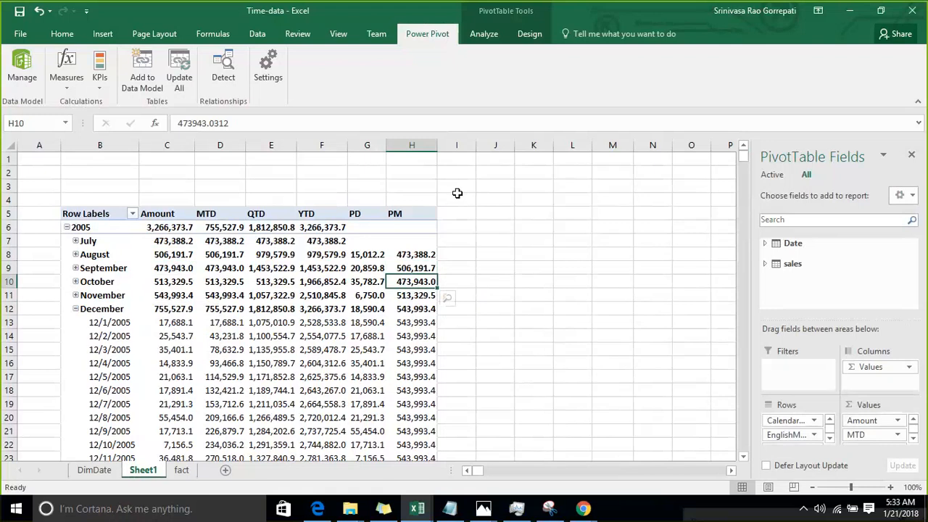
Create a new measure in the sales table and name it PQ
left_click(69, 86)
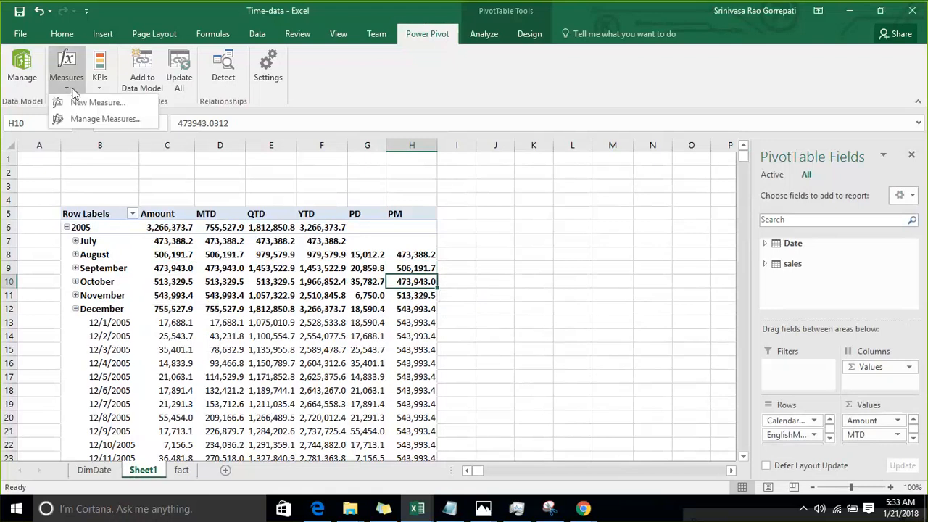
left_click(84, 104)
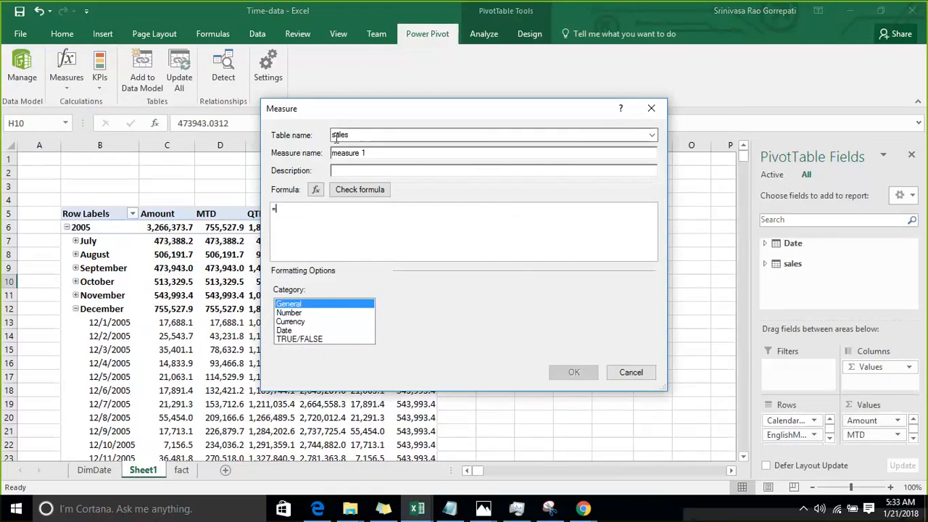
left_click_drag(431, 155, 296, 154)
type("PQ")
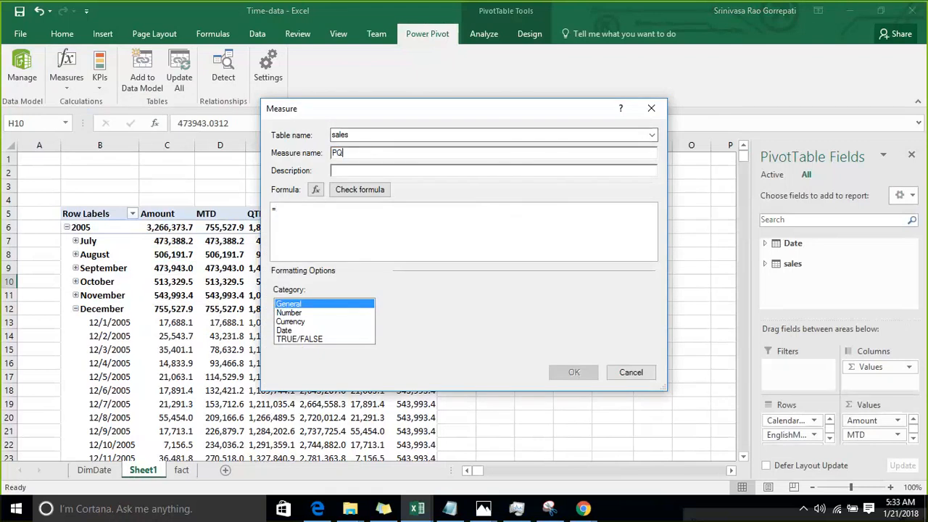
Enter the PQ measure's formula as =CALCULATE([Amount],PREVIOUSQUARTER('Date'[FullDateAlternateKey]))
type("CAL")
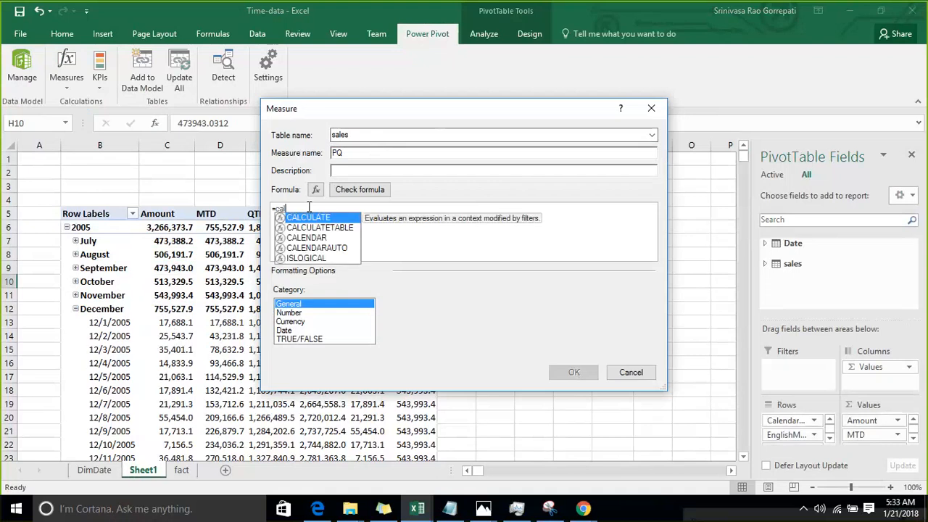
key("Tab")
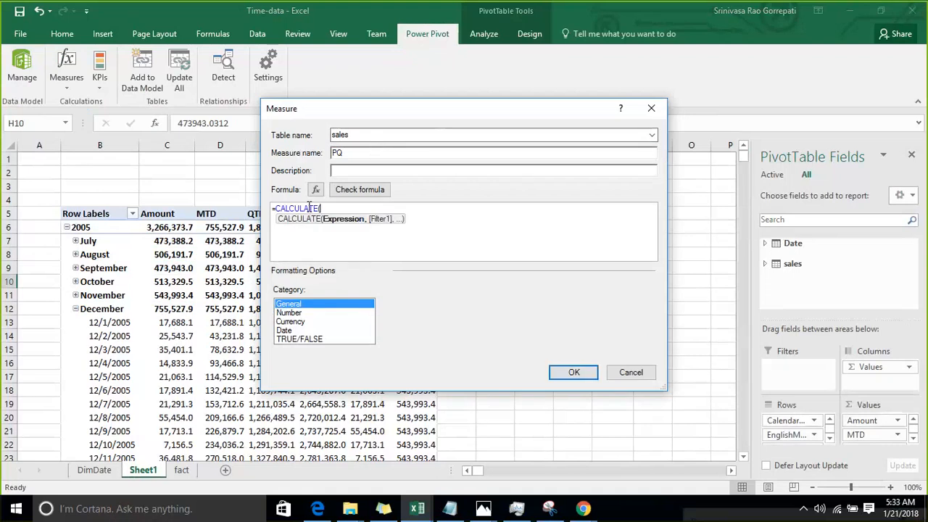
type("am")
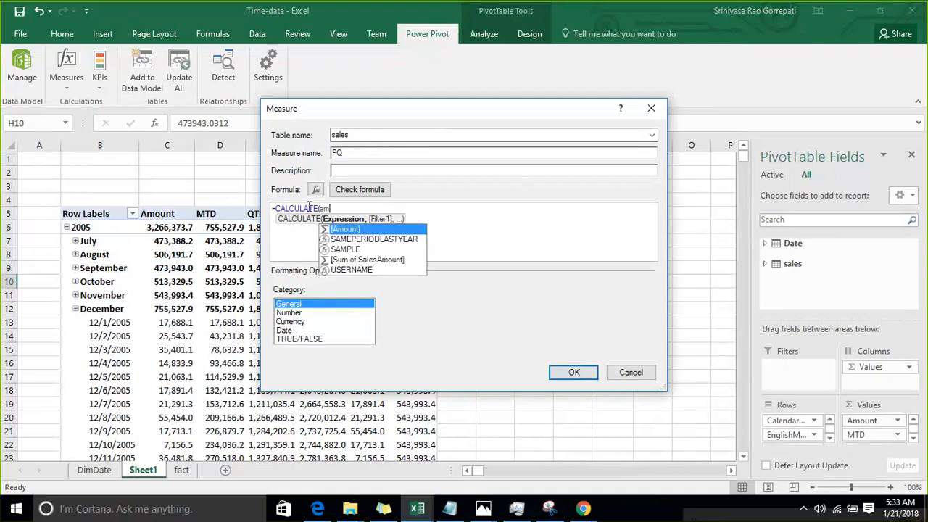
key("Tab")
type(",")
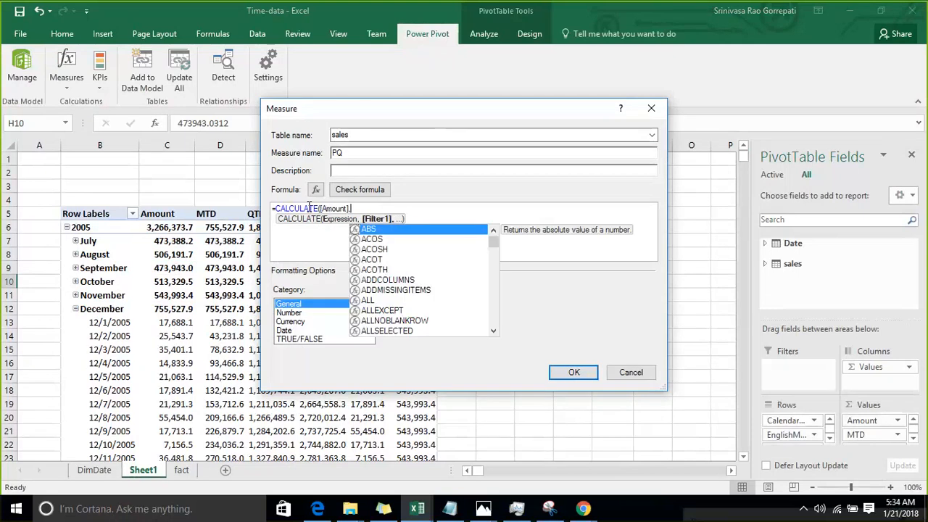
type("prev")
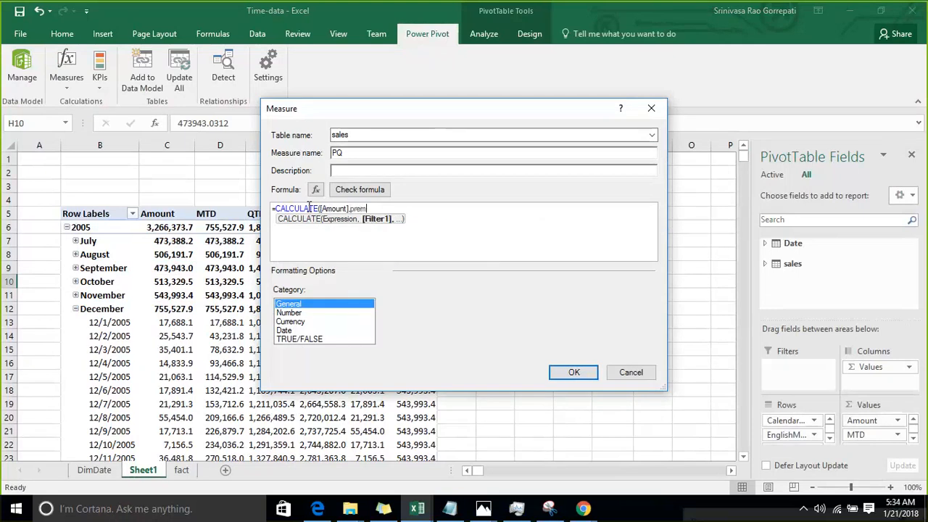
key("Down")
key("Down")
key("Tab")
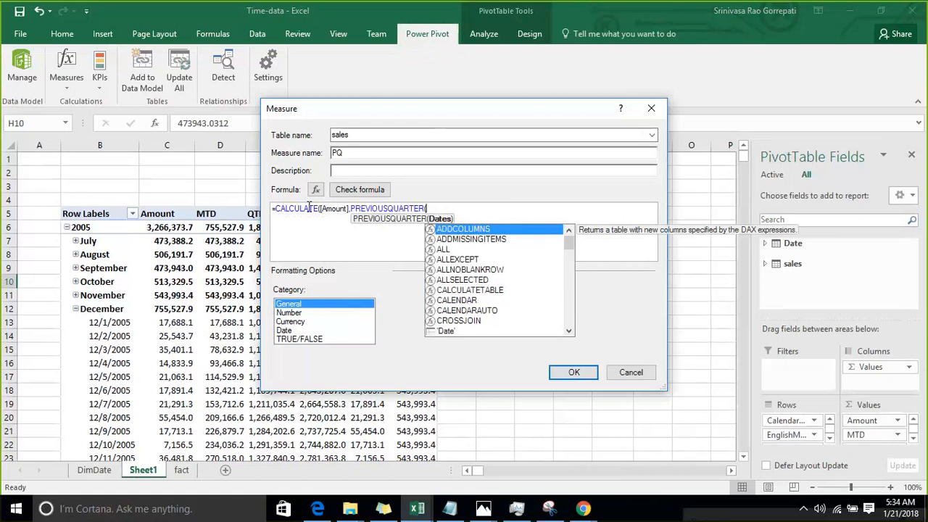
type("ful")
key("Tab")
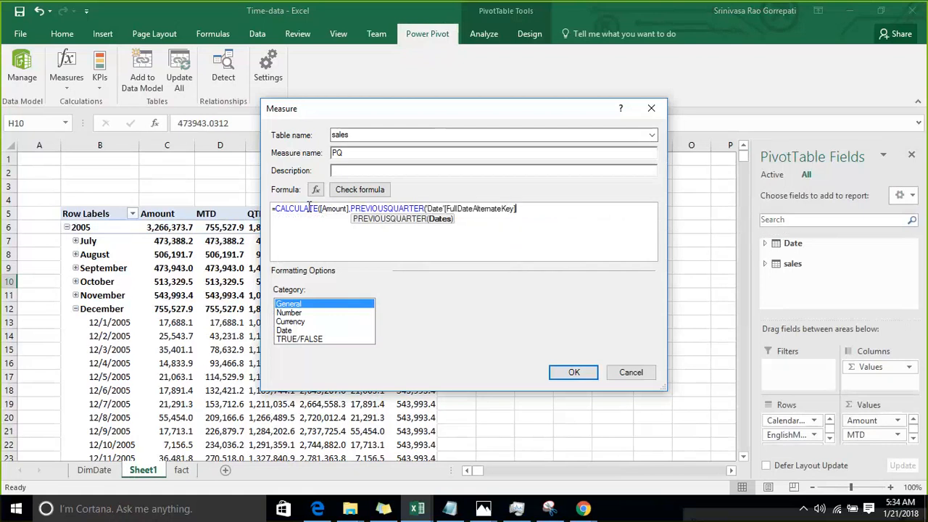
type(")")
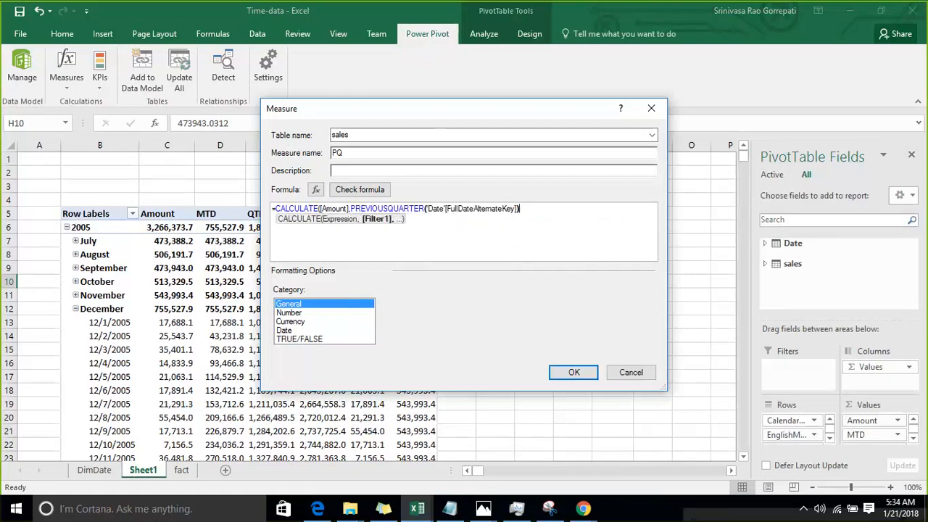
type("))")
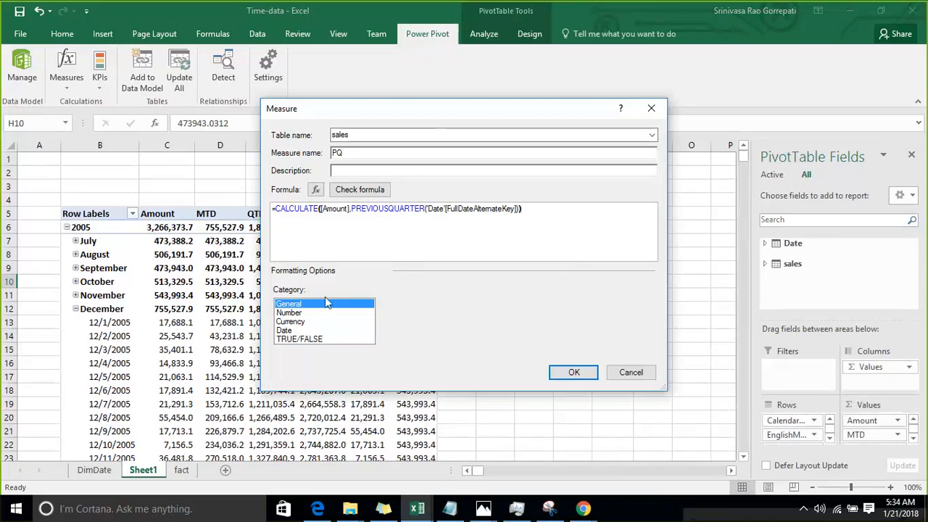
Format the PQ measure as a decimal number with 1 decimal place and a 1000 separator, and save it
left_click(290, 312)
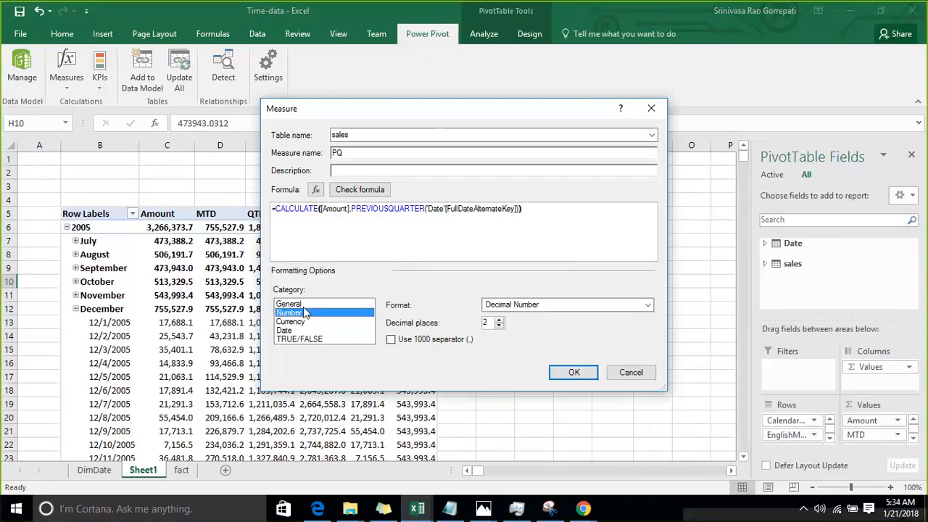
left_click(498, 326)
left_click(467, 340)
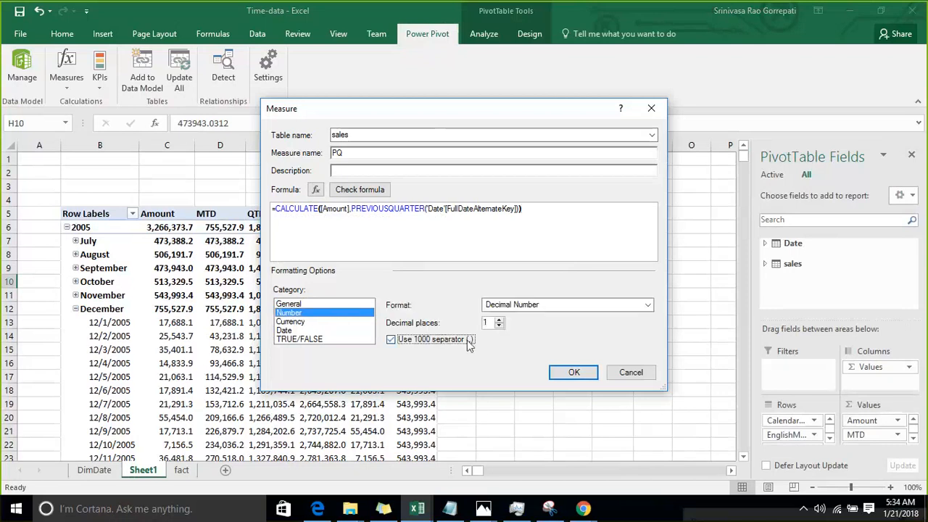
left_click(571, 373)
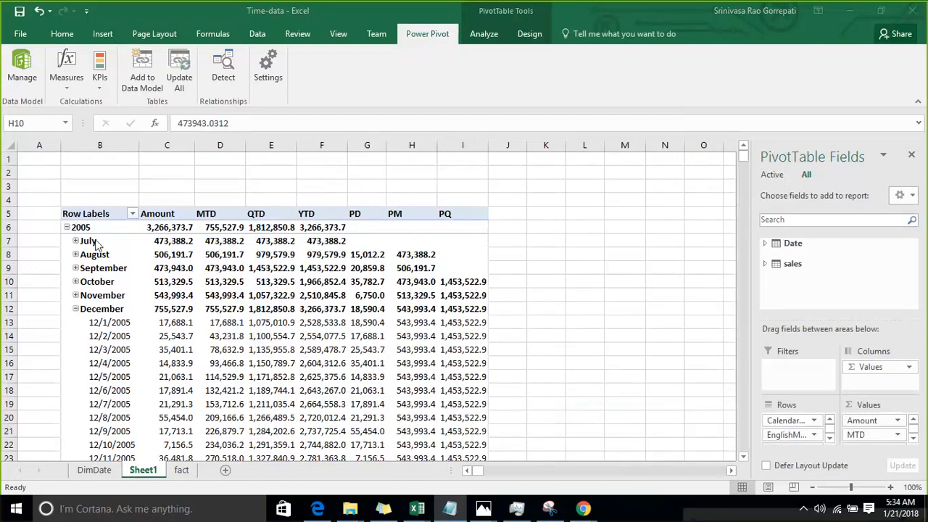
Compare the July to September 2005 amounts and September's QTD value with the PQ value for October 2005
left_click(158, 265)
left_click_drag(158, 265, 159, 247)
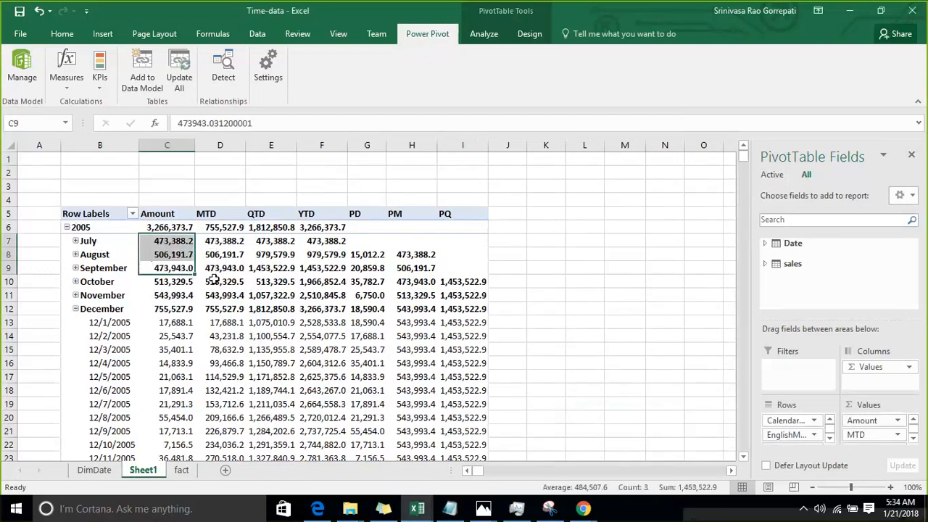
left_click(255, 268)
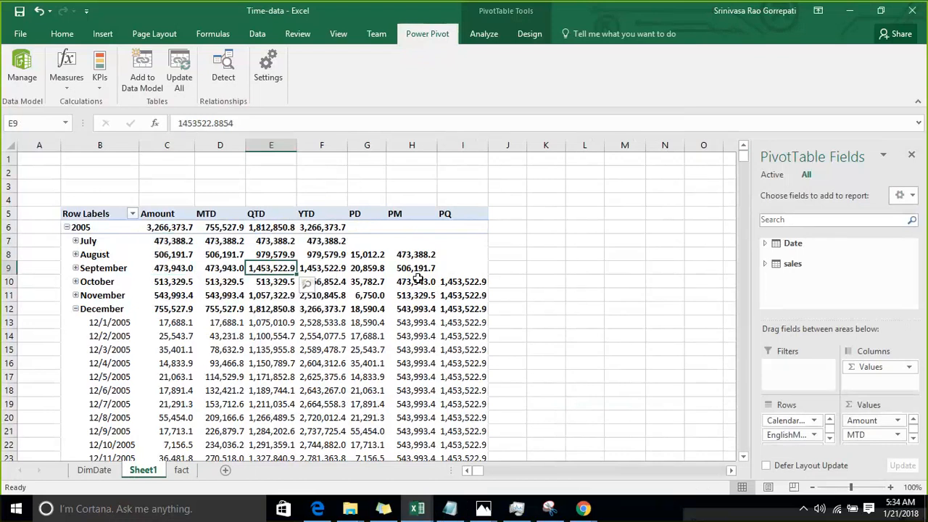
left_click(472, 282, "shift")
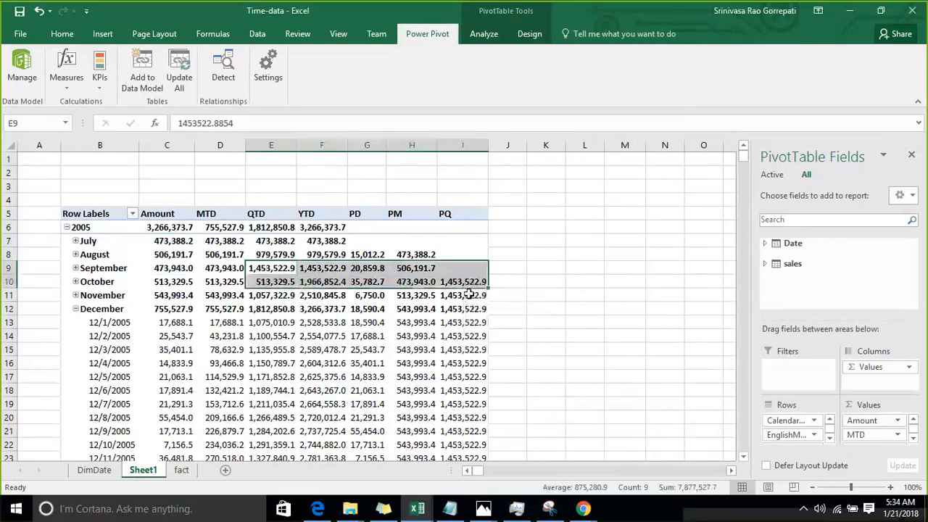
left_click(562, 241)
left_click(271, 268)
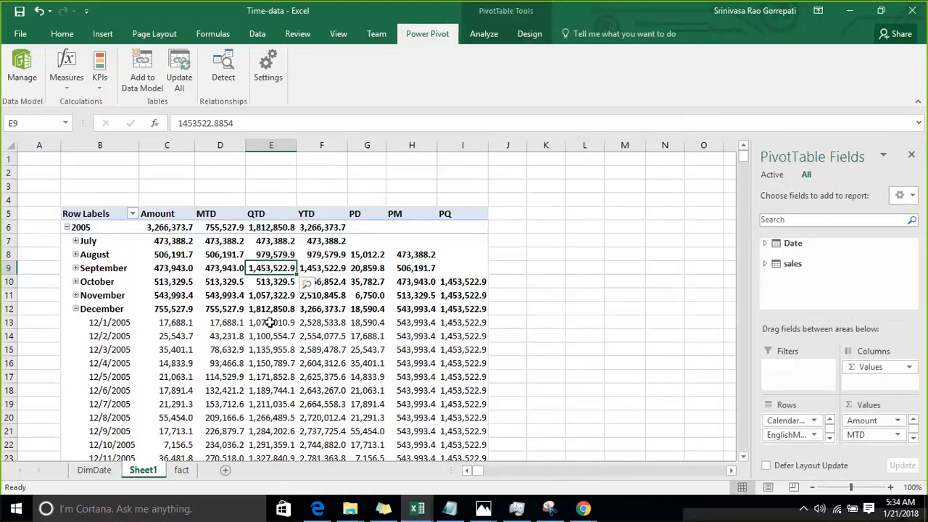
Collapse December 2005 in the PivotTable and compare its QTD value with the PQ values for January to March 2006
left_click(75, 308)
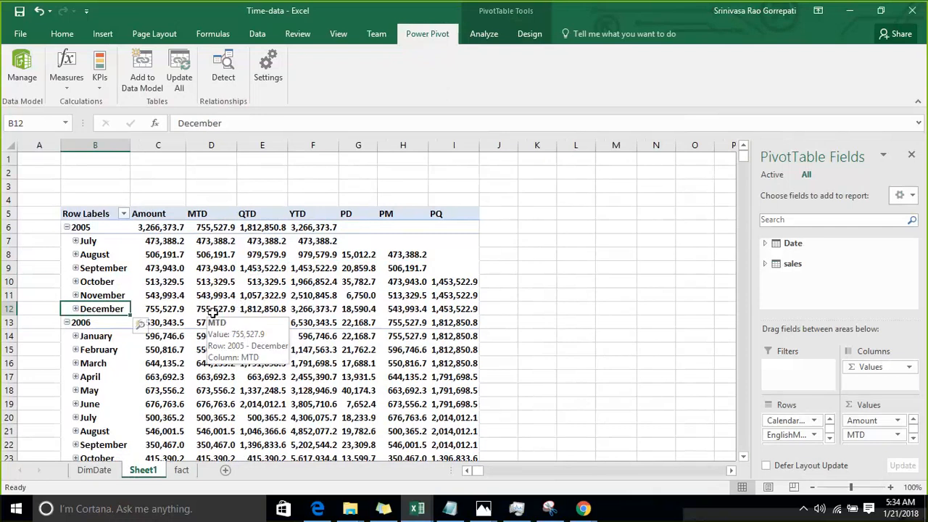
left_click(265, 310)
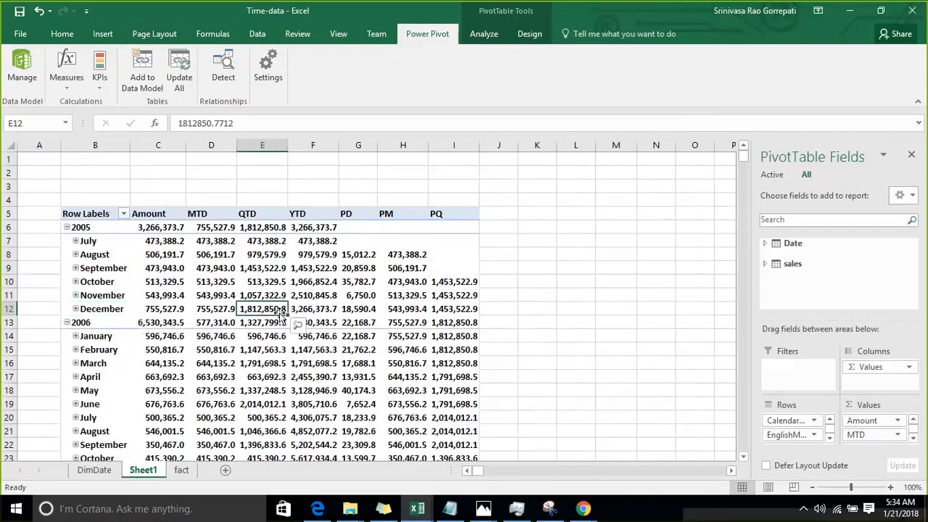
left_click_drag(440, 337, 442, 363)
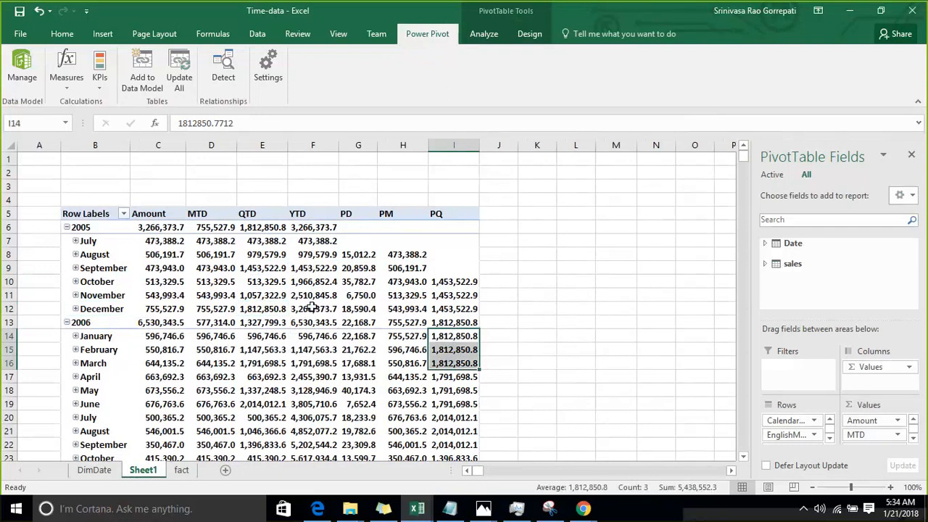
mouse_move(312, 298)
left_click(539, 228)
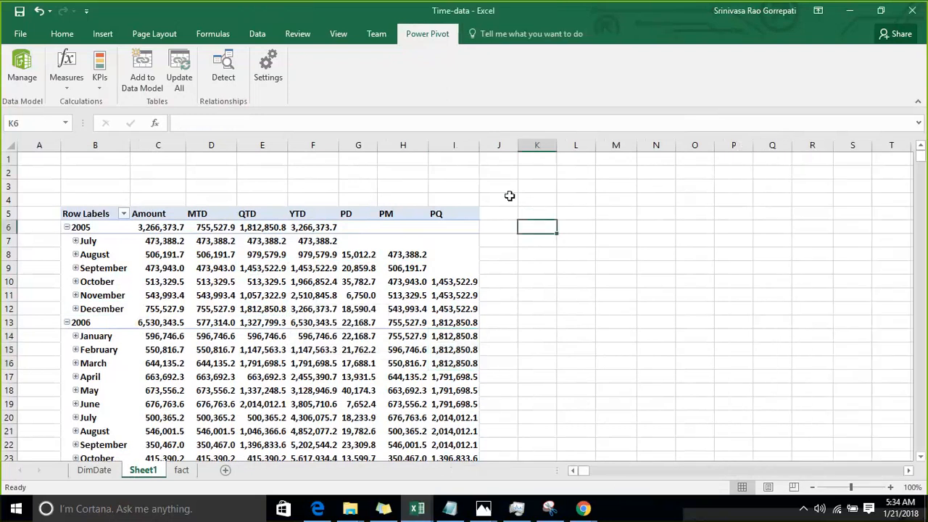
Create another new measure in the sales table and name it PY
left_click(449, 282)
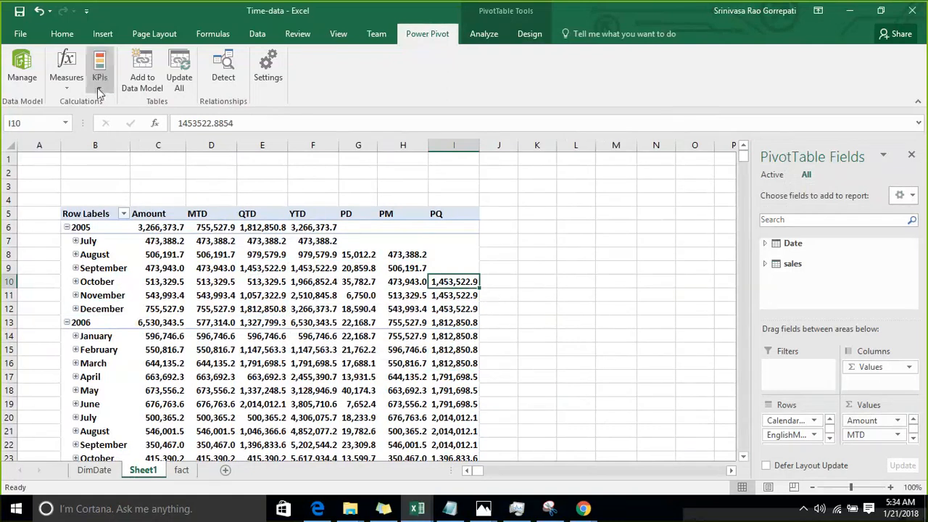
left_click(66, 83)
left_click(83, 105)
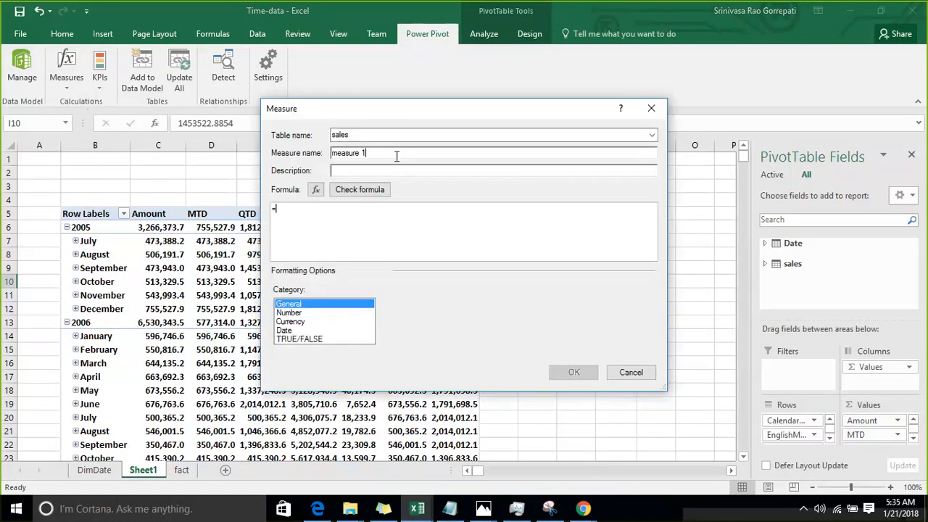
triple_click(396, 155)
type("P")
type("re")
type("Y")
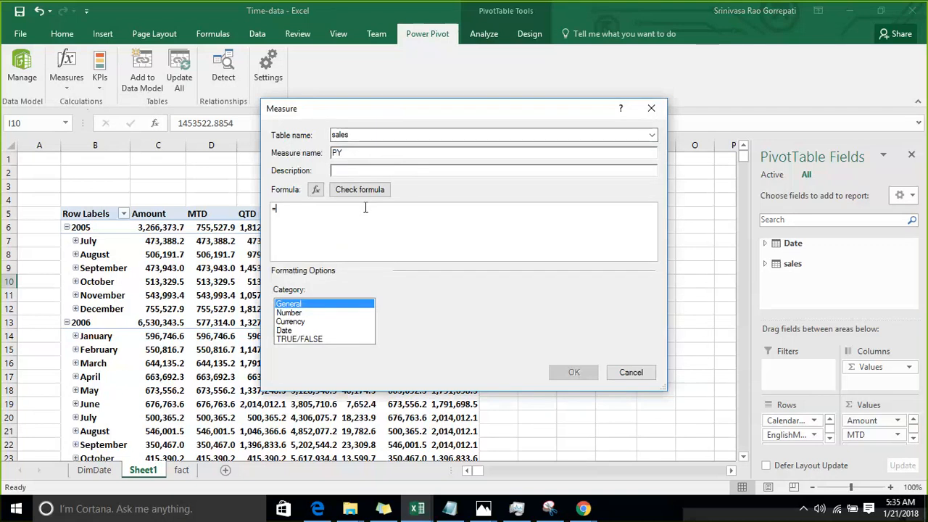
Enter the PY measure's formula as =CALCULATE([Amount],PREVIOUSYEAR('Date'[FullDateAlternateKey]))
type("CALCULATE(")
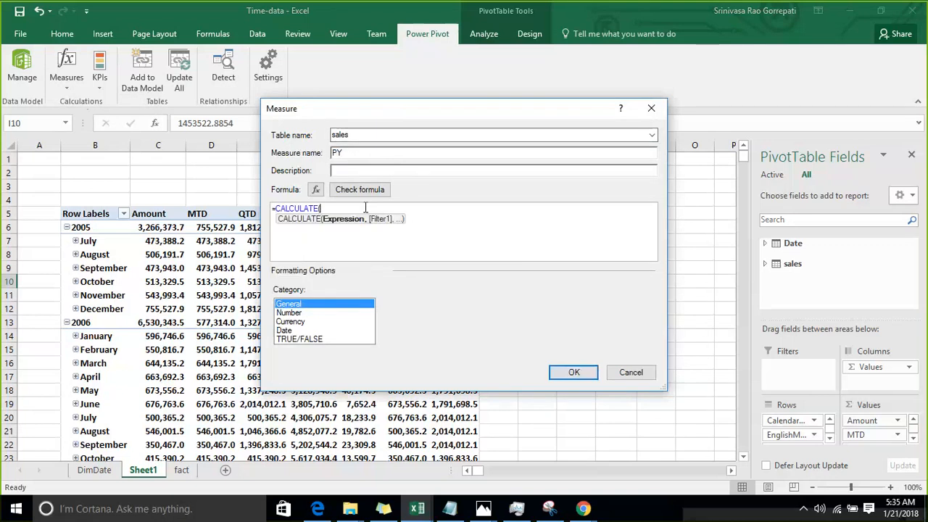
type("[Amount]")
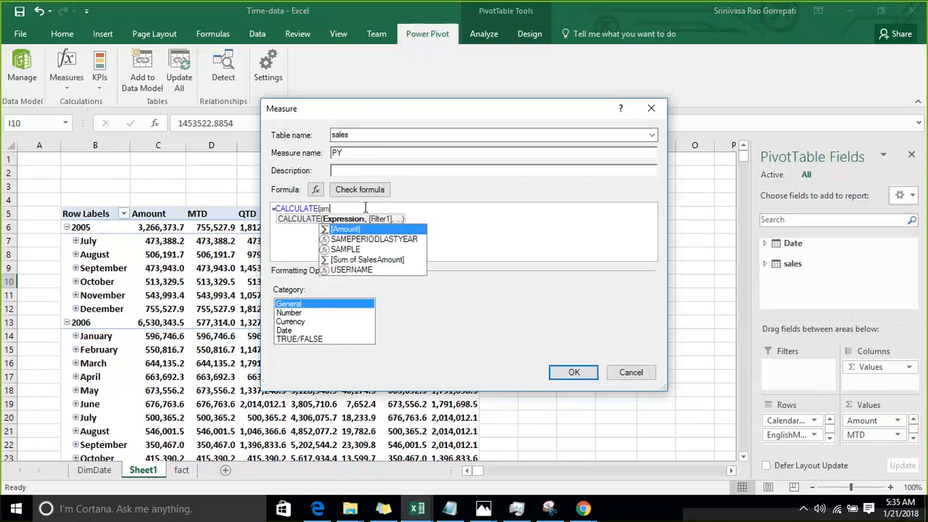
type(",")
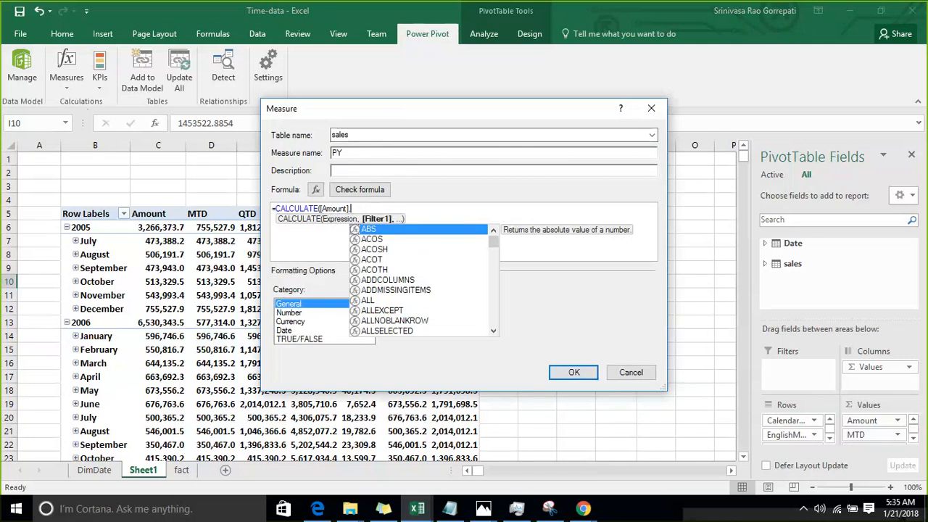
type("pre")
key("Tab")
key("BackSpace")
key("BackSpace")
key("BackSpace")
key("BackSpace")
key("BackSpace")
key("BackSpace")
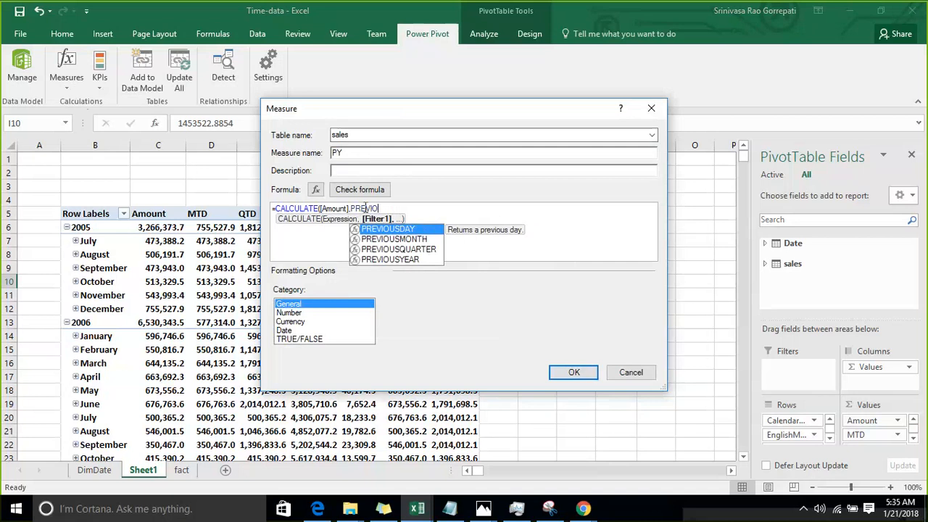
key("Down")
key("Down")
key("Down")
key("Tab")
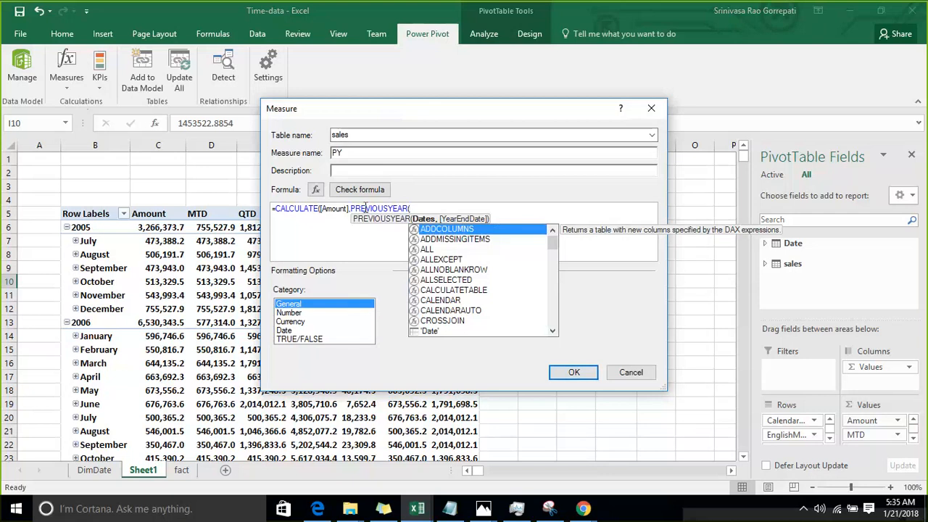
type("'Date'[FullDateAlternateKey]")
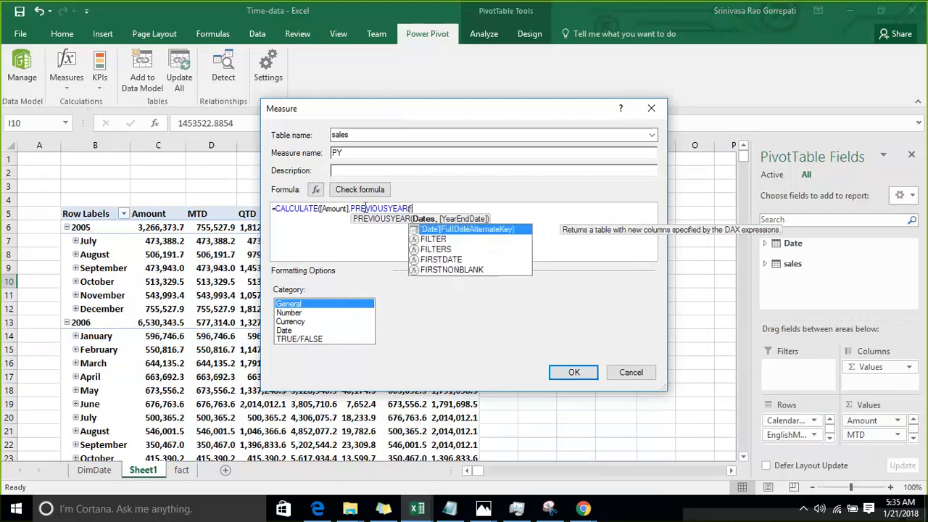
type(")")
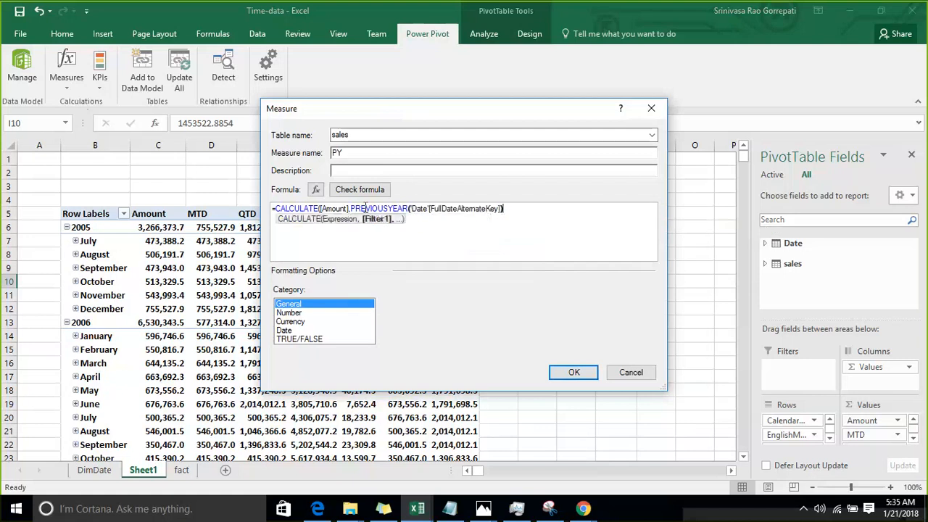
type(")")
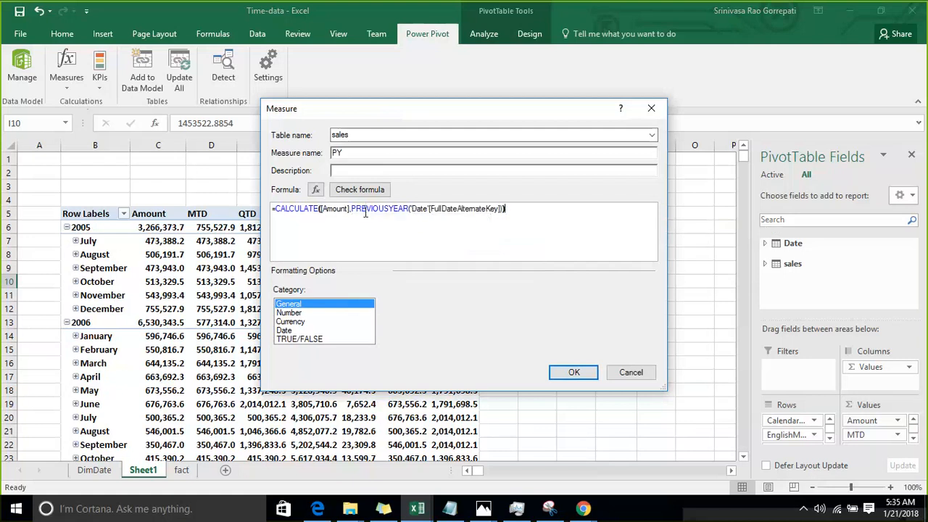
Format the PY measure as a decimal number with 1 decimal place and a 1000 separator, and save it
left_click(288, 313)
left_click(498, 326)
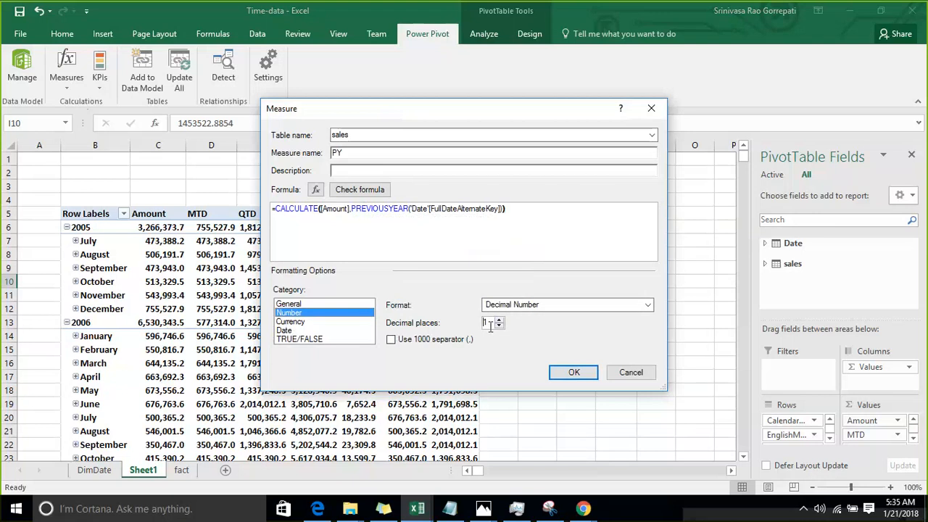
left_click(413, 339)
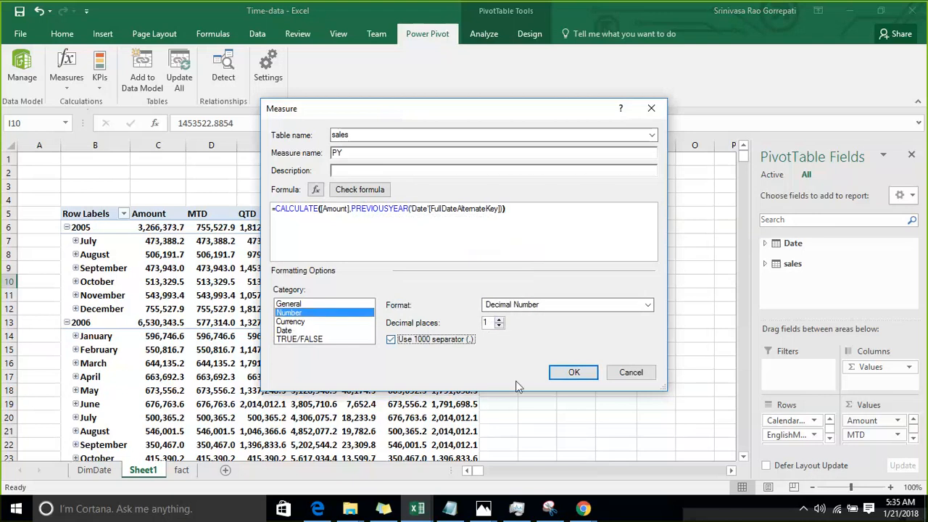
left_click(562, 374)
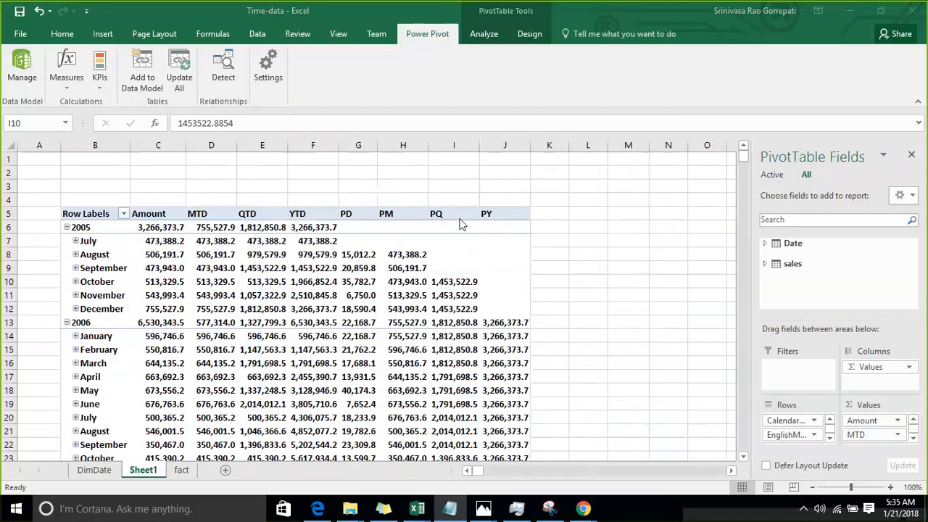
Collapse 2005 and 2007 in the PivotTable, keep 2006 expanded, and compare January 2006's PY value with the 2005 YTD value
left_click(66, 227)
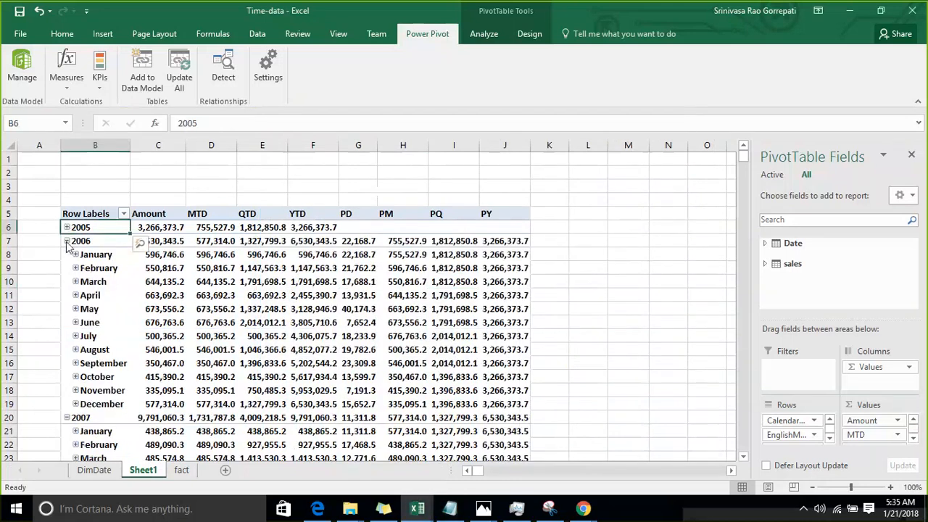
left_click(65, 241)
left_click(66, 254)
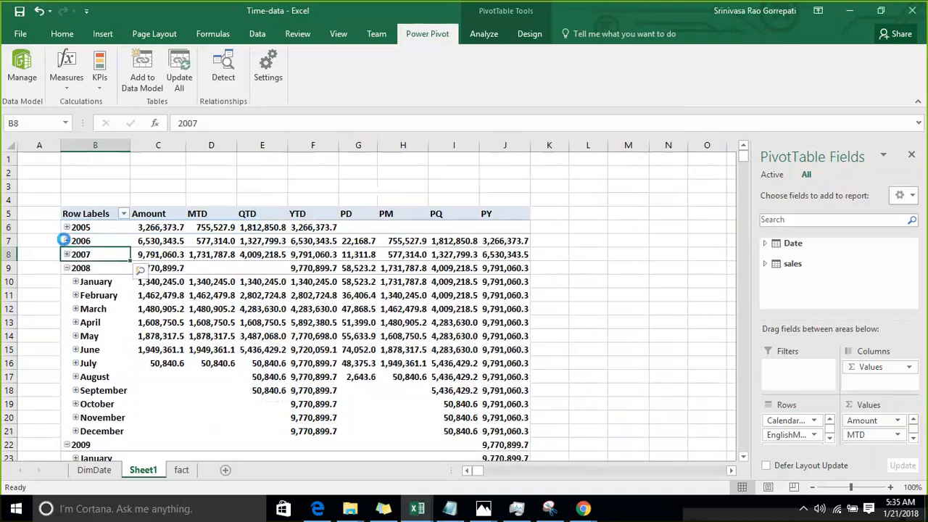
left_click(66, 241)
left_click(480, 255)
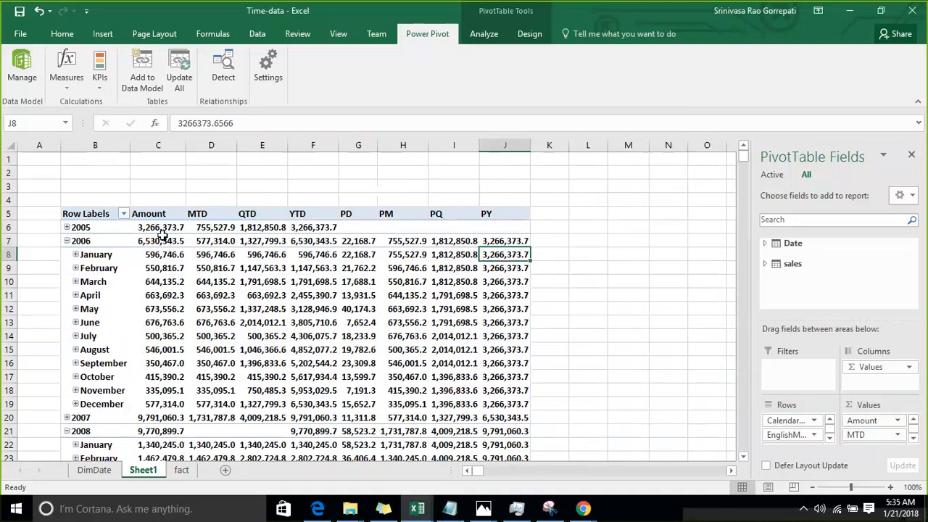
left_click(294, 229)
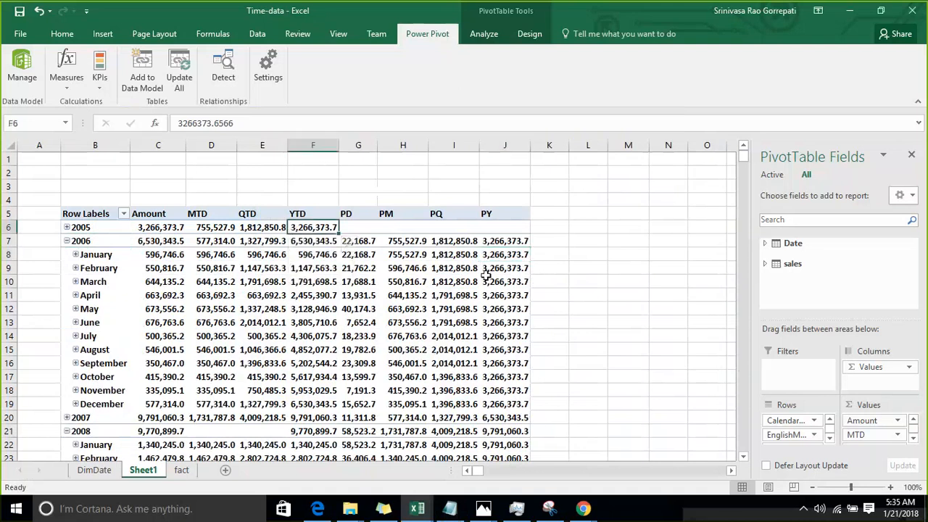
Collapse 2006 and 2008 in the PivotTable and compare the PY value for 2008 with the YTD value for 2007
left_click(66, 241)
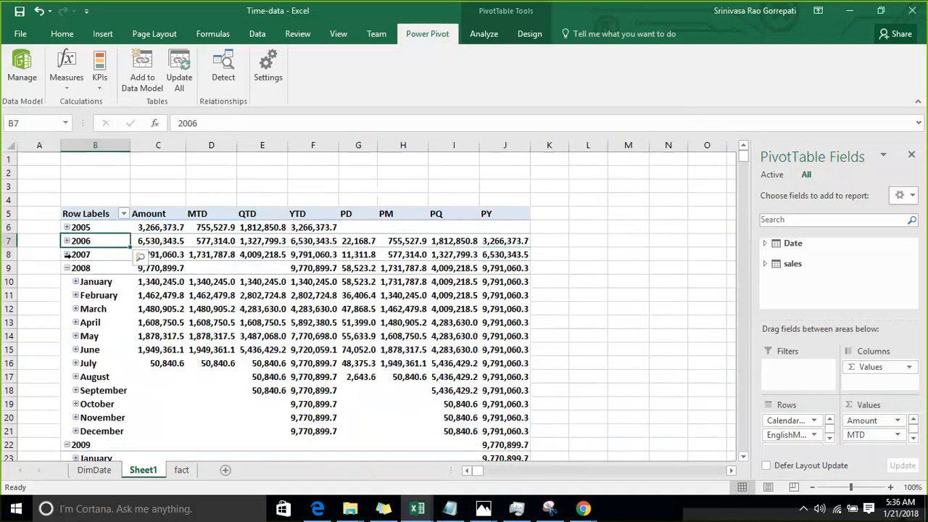
left_click(487, 269)
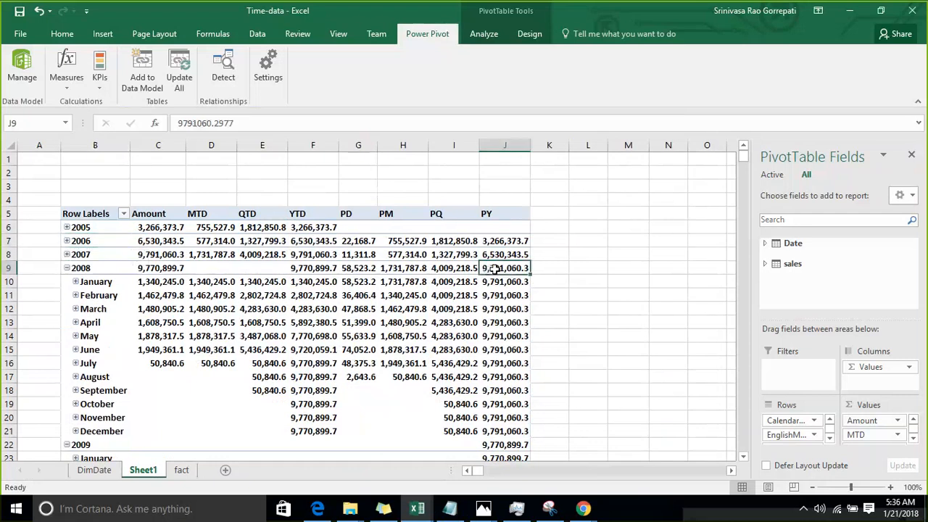
left_click(323, 255)
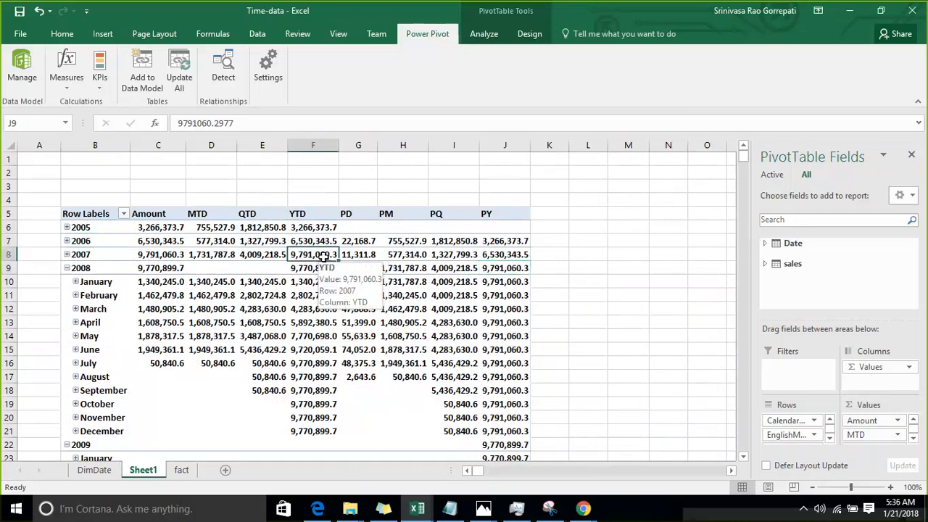
left_click(65, 268)
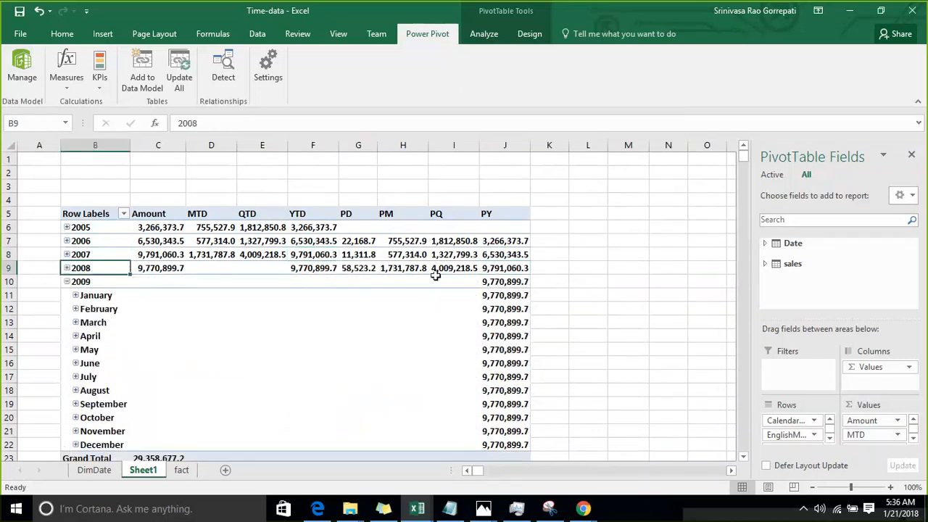
left_click(495, 267)
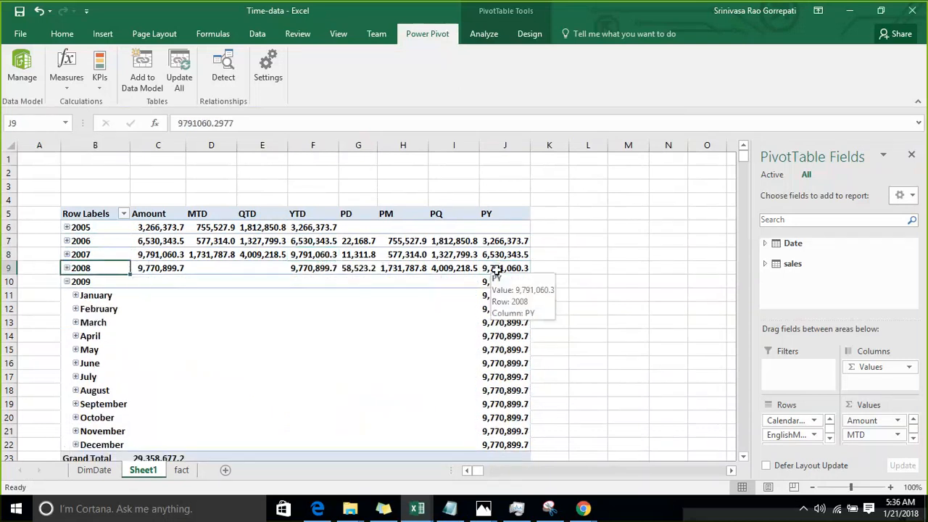
left_click(316, 254)
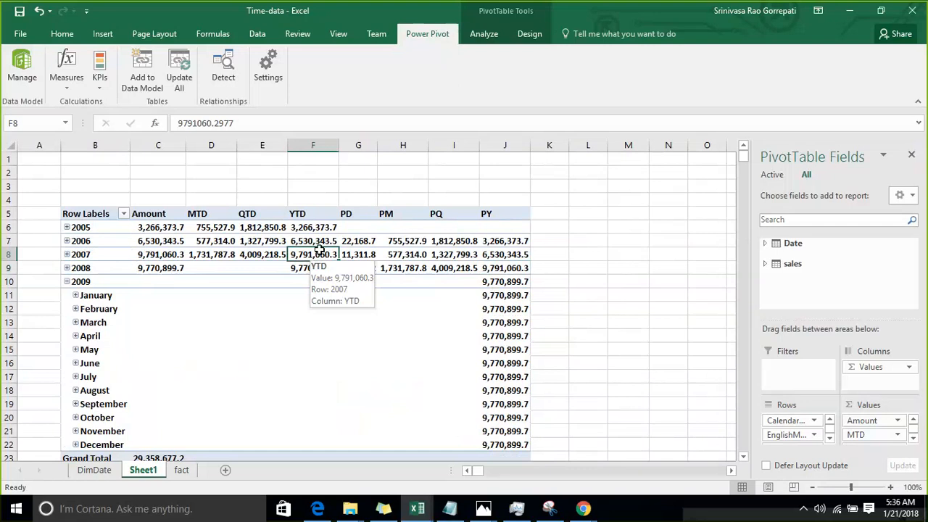
left_click(567, 19)
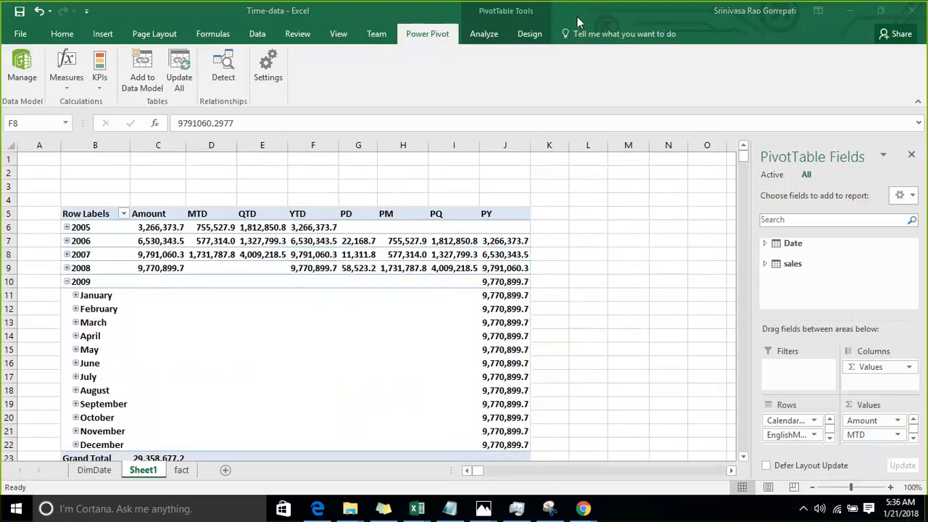
left_click_drag(726, 518, 698, 123)
left_click(497, 268)
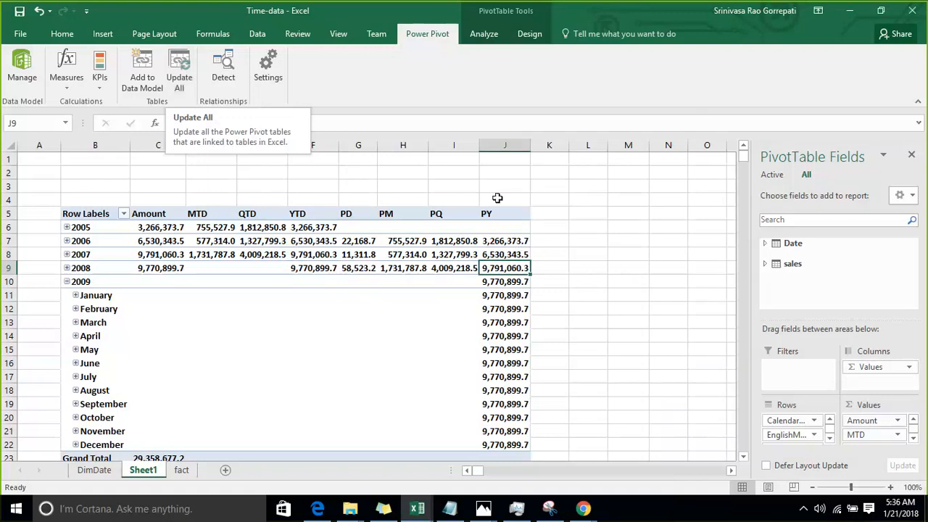
left_click(454, 241)
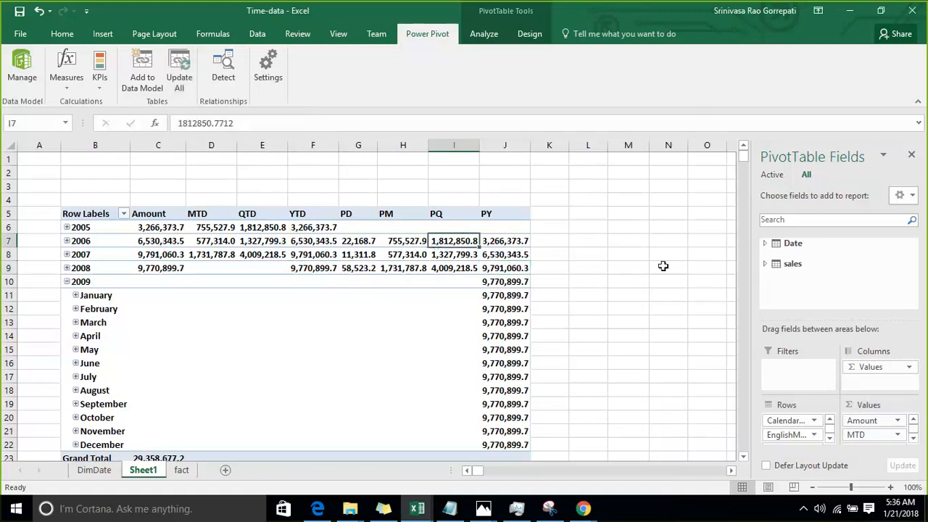
left_click_drag(806, 119, 597, 402)
Remove the PY, PQ, PM and PD measures of the sales table from the PivotTable
left_click(767, 265)
scroll(783, 265, "down", 5)
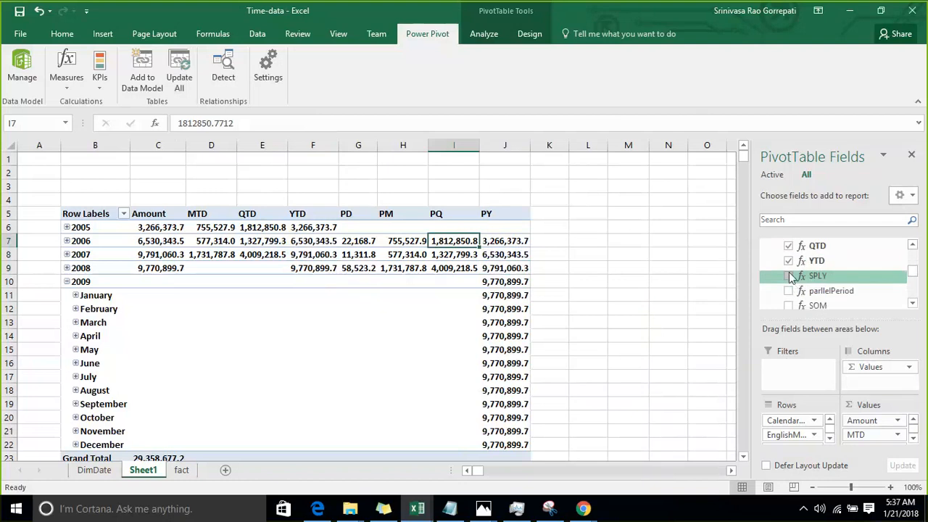
scroll(790, 272, "down", 4)
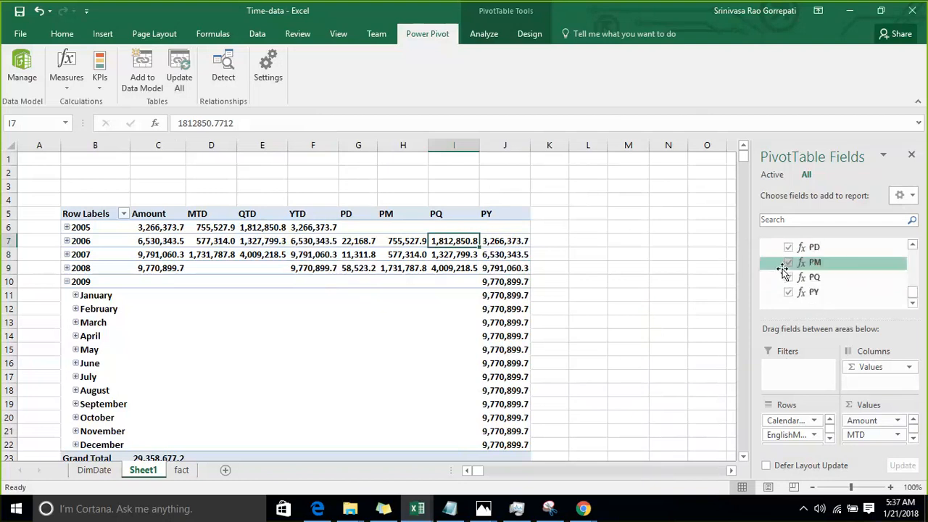
left_click(788, 292)
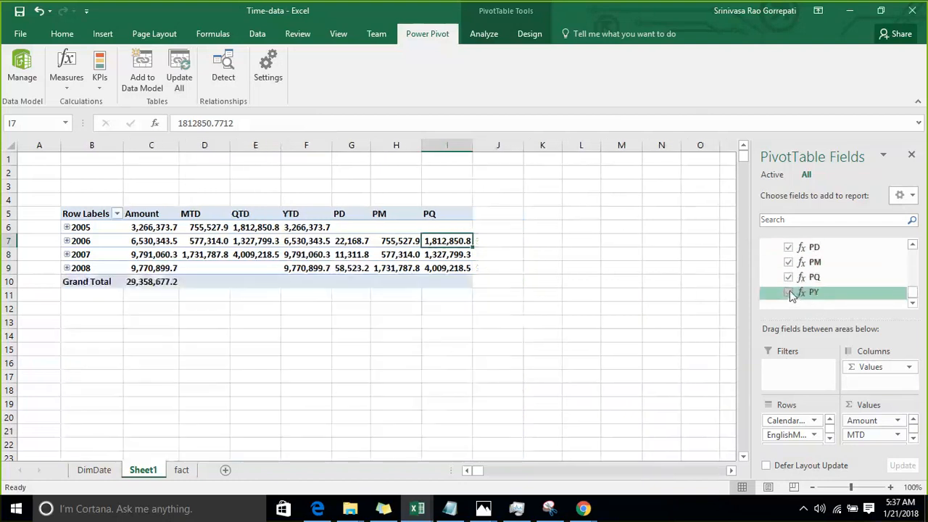
left_click(789, 278)
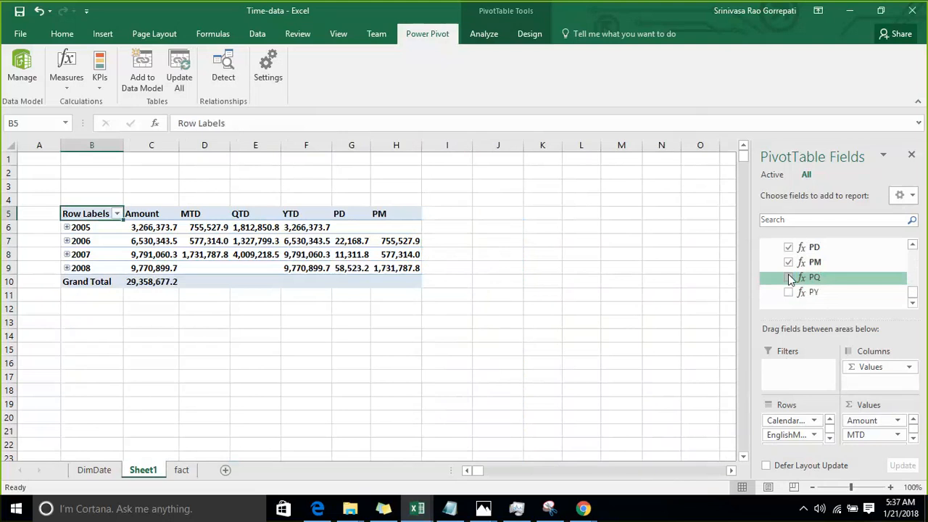
left_click(788, 262)
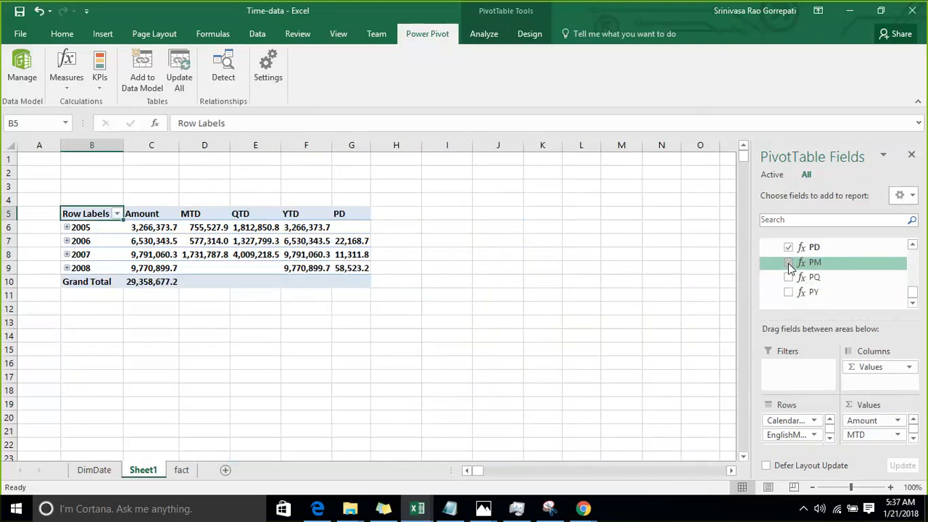
left_click(787, 249)
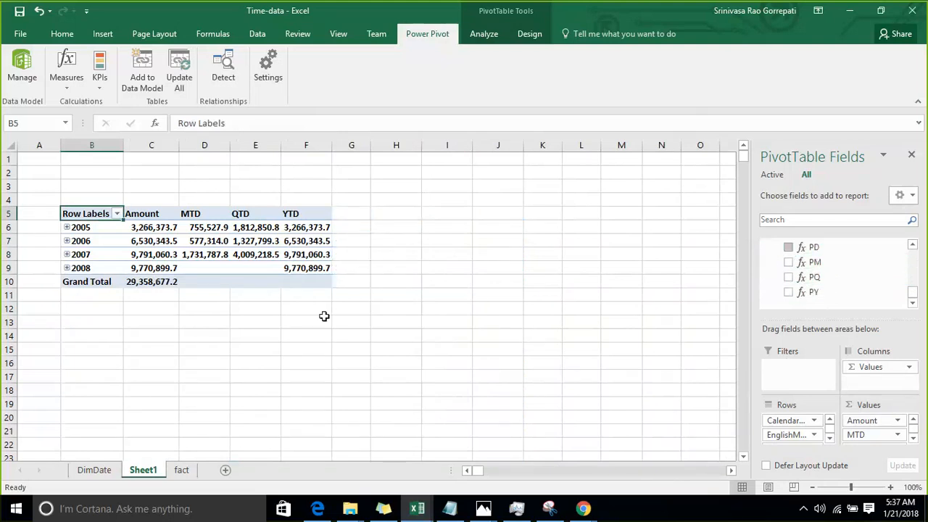
Create a new measure in the sales table and name it nextDay
left_click(378, 231)
left_click(255, 227)
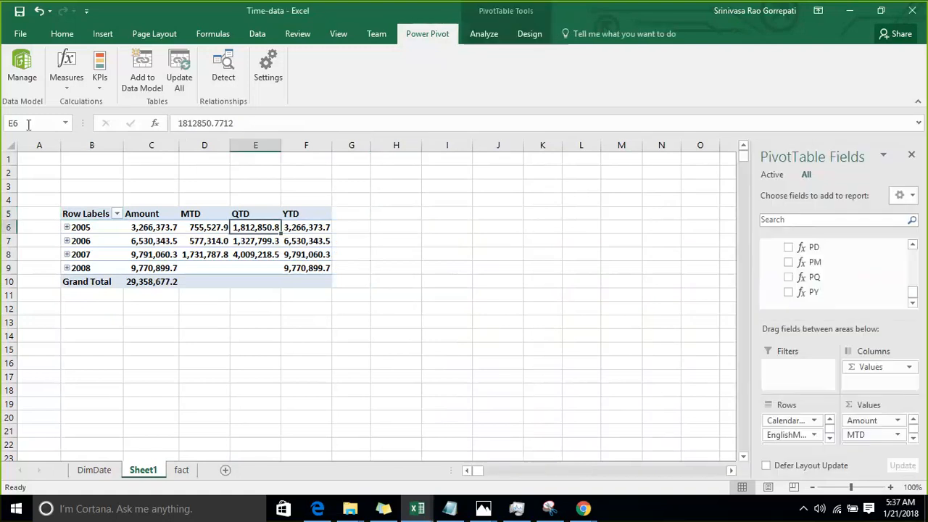
left_click(66, 73)
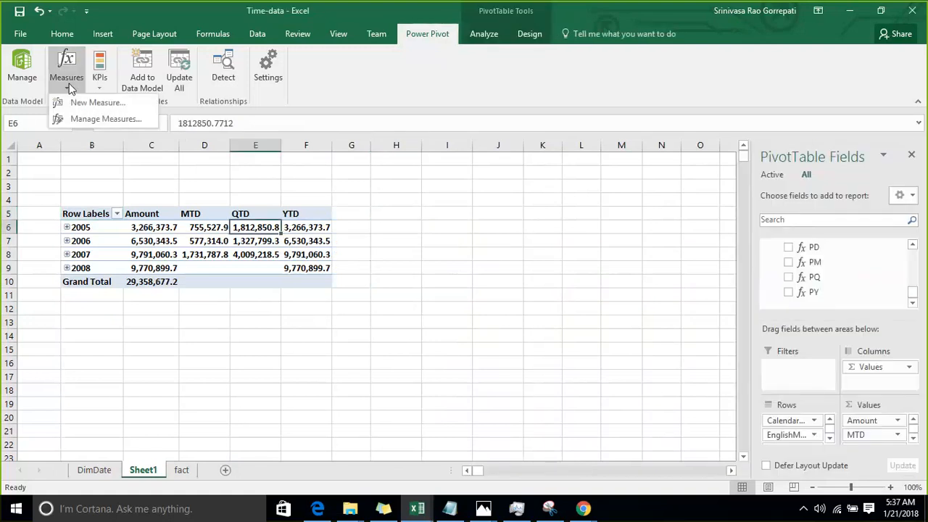
left_click(75, 101)
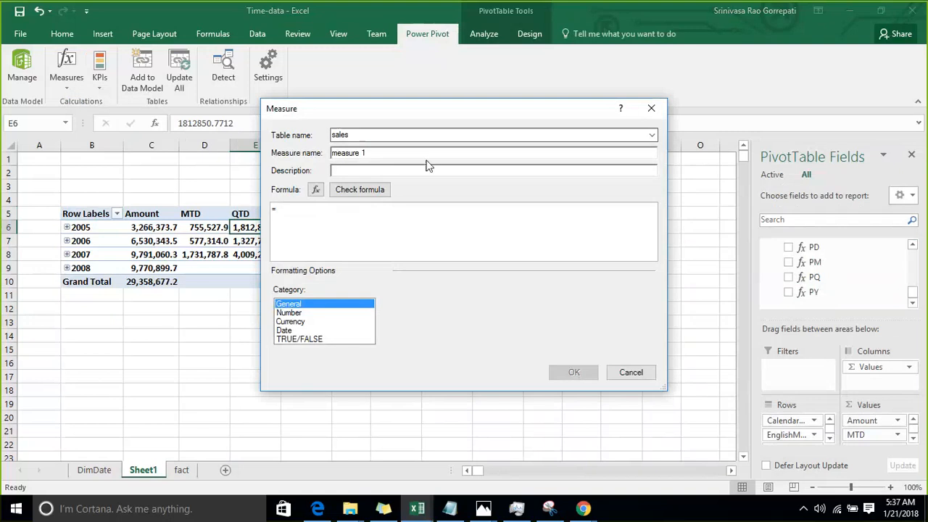
left_click_drag(409, 154, 300, 155)
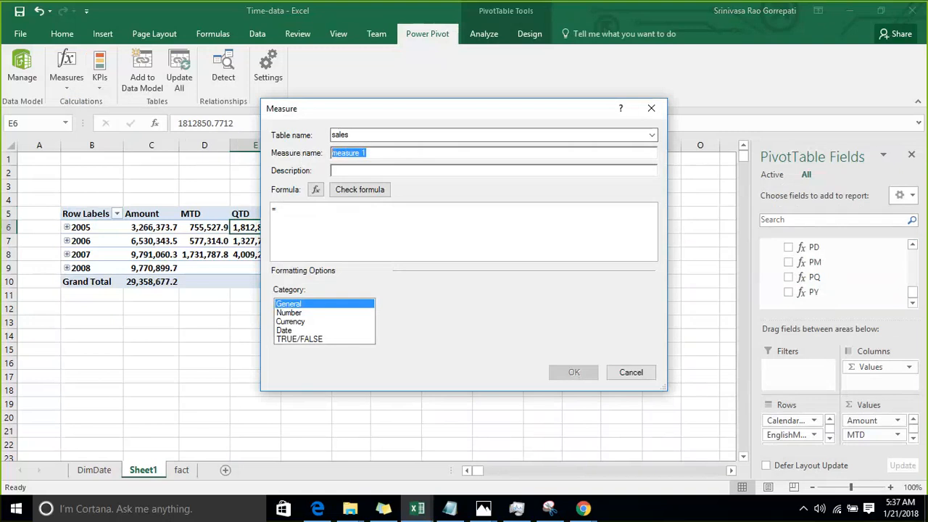
type("nextDay")
left_click(322, 213)
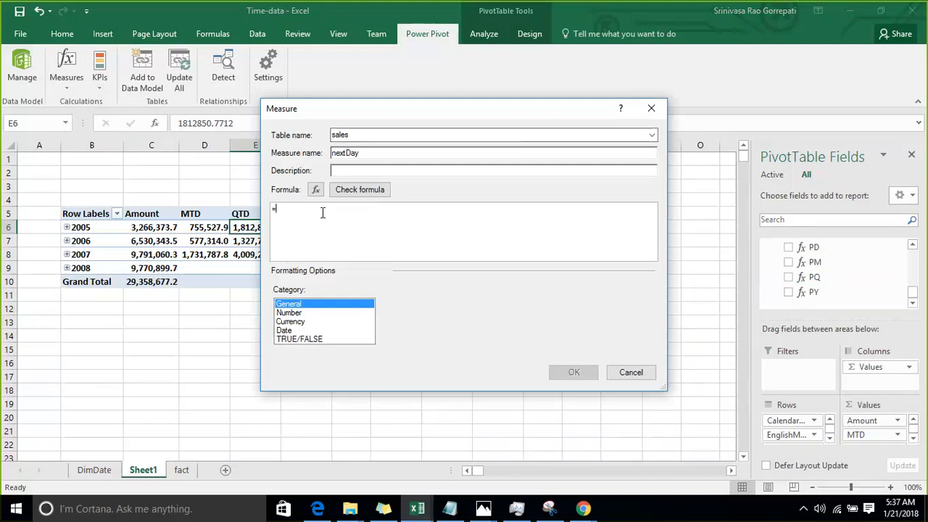
Enter the nextDay measure formula =CALCULATE([Amount],NEXTDAY('Date'[FullDateAlternateKey]))
type("Cla")
key("BackSpace")
key("BackSpace")
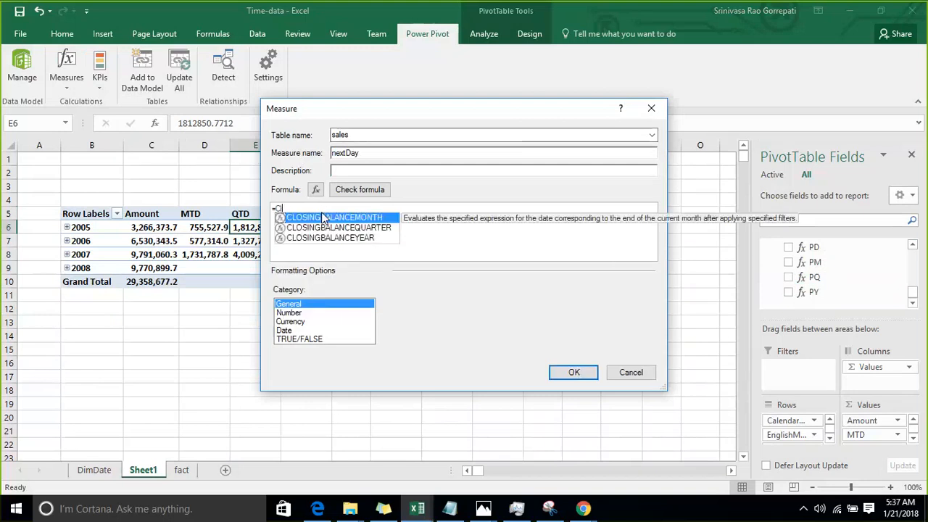
double_click(322, 218)
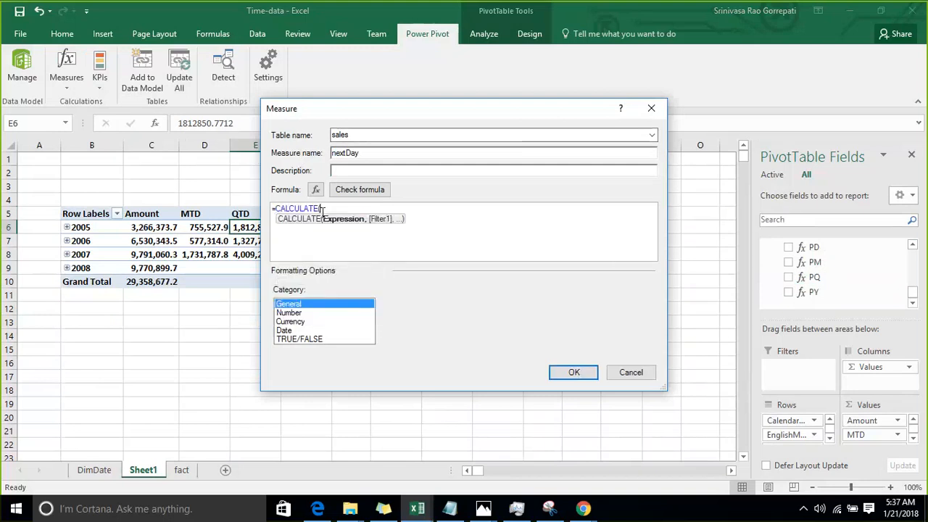
type("[Amo")
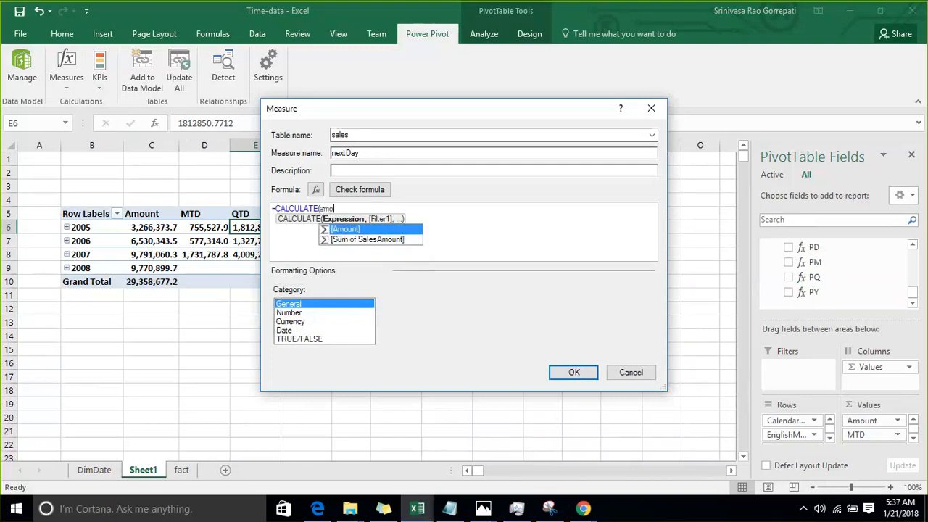
key("Tab")
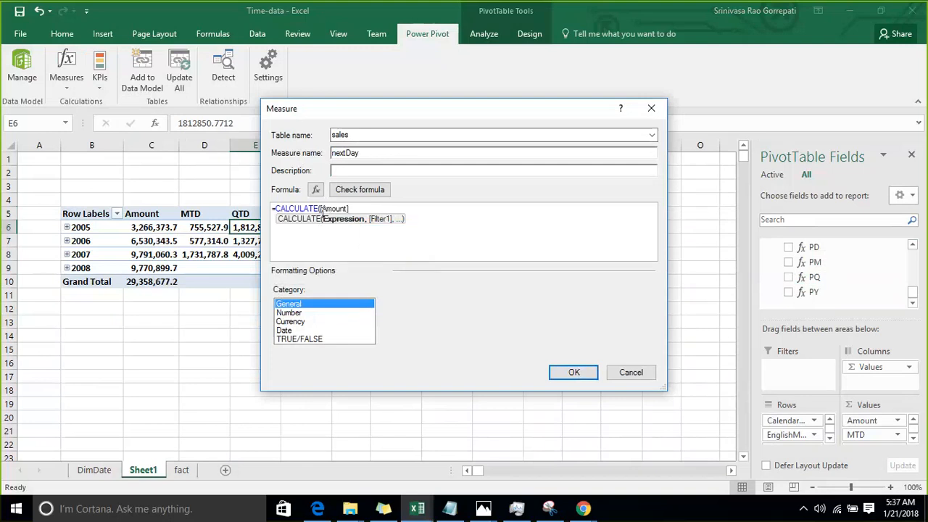
type(",")
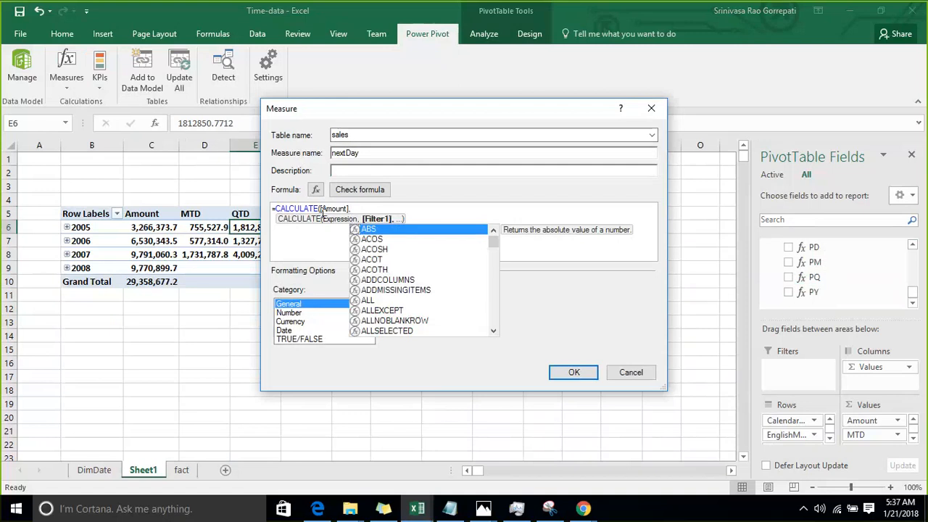
type("ne")
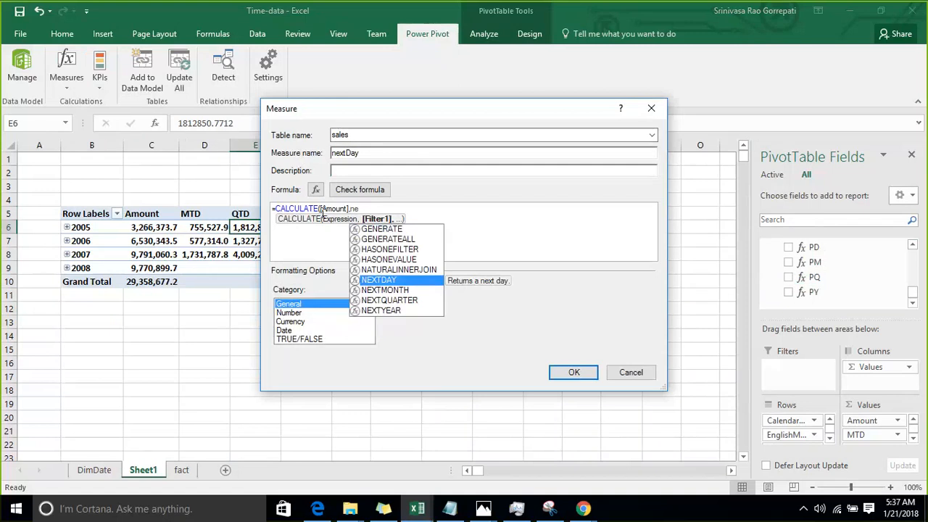
key("Tab")
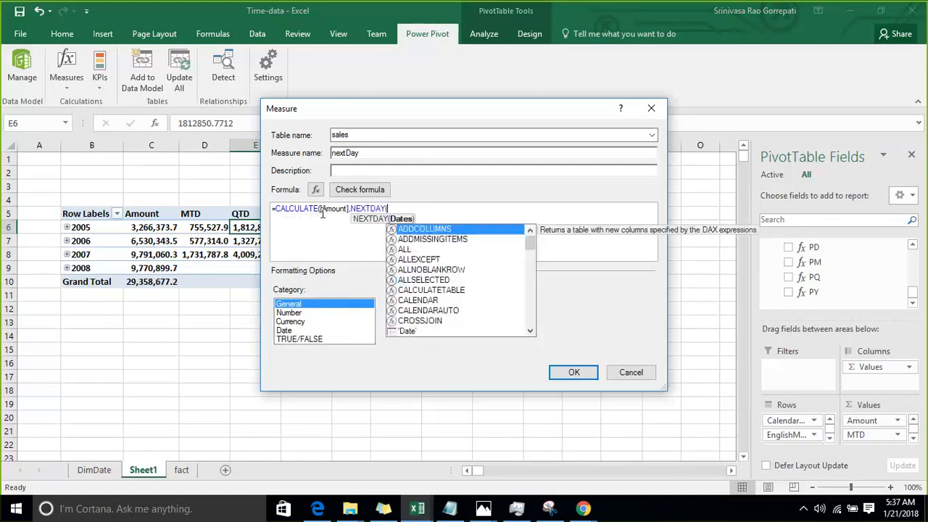
type("'")
key("Tab")
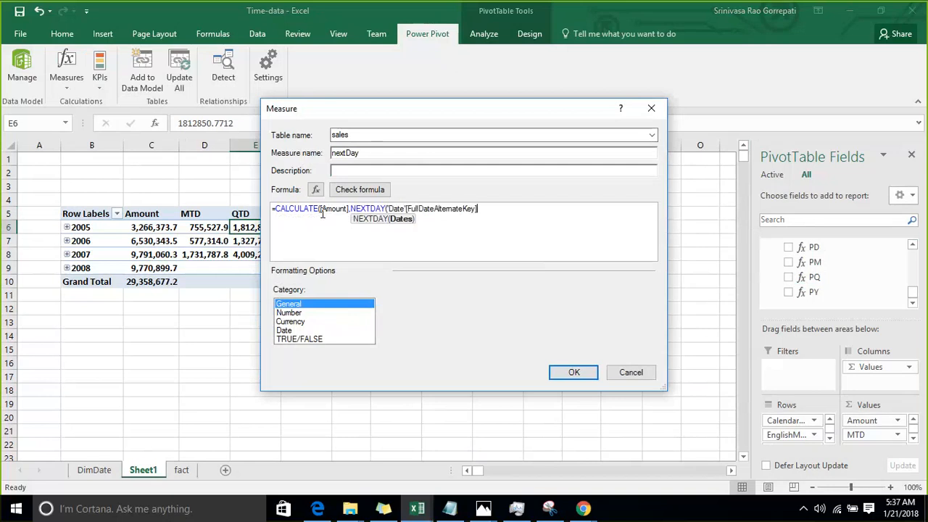
type("))")
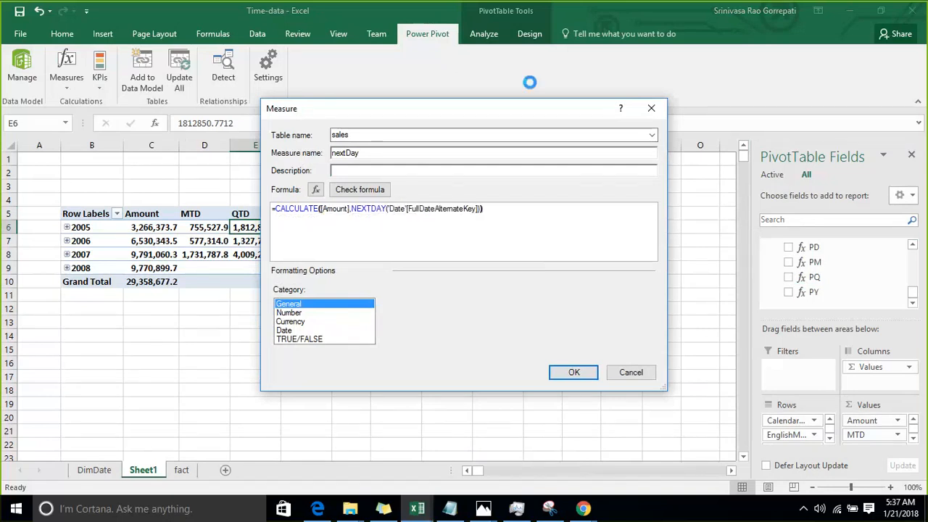
Format the nextDay measure as a decimal number with 1 decimal place and a 1000 separator, and save it
left_click(319, 312)
left_click(499, 326)
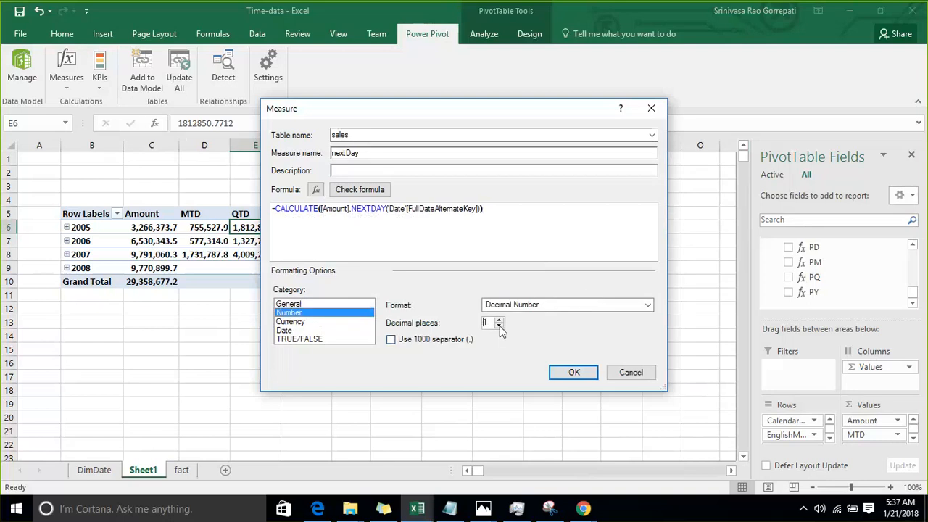
left_click(391, 339)
left_click(574, 372)
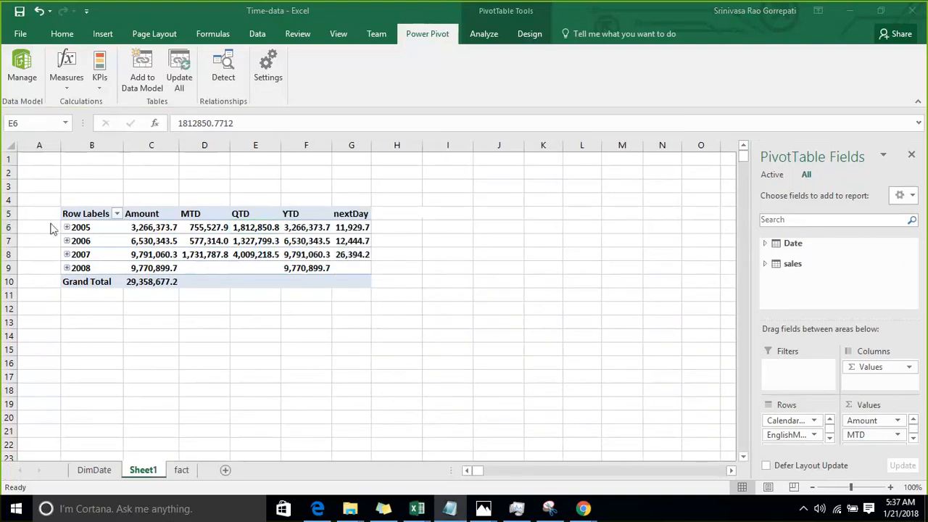
Expand 2005 and its months June and July in the PivotTable to show the daily rows
left_click(66, 227)
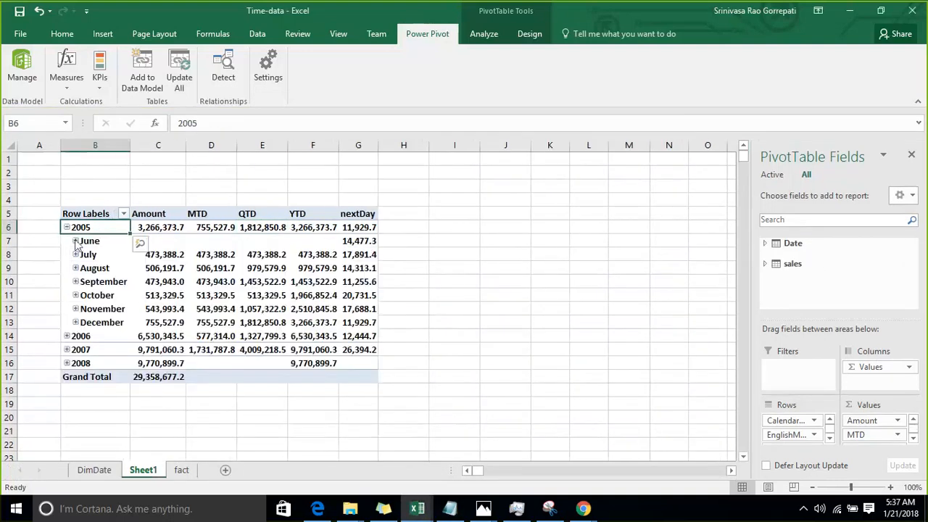
left_click(76, 240)
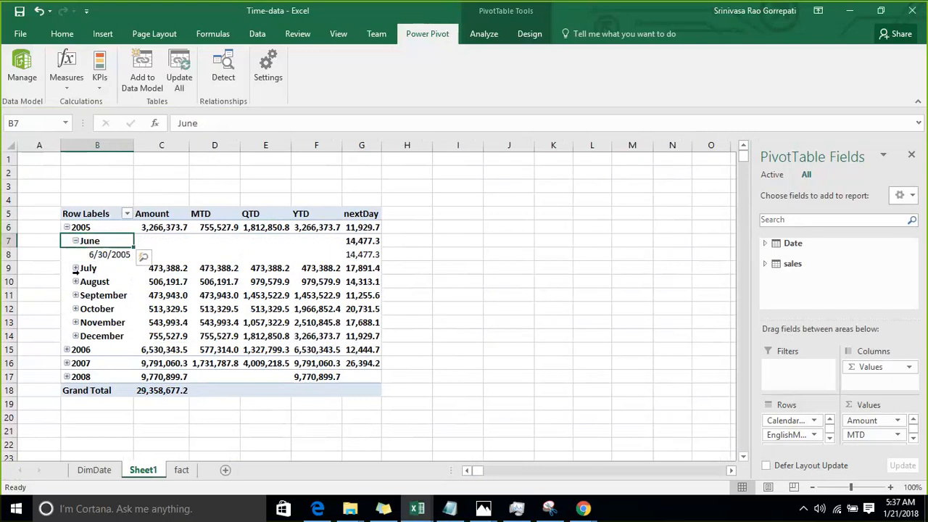
left_click(75, 268)
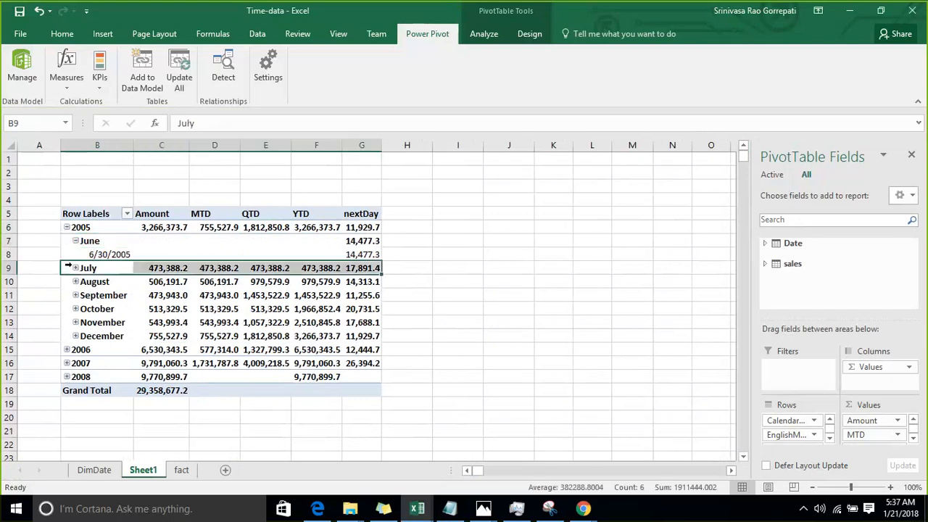
left_click(76, 268)
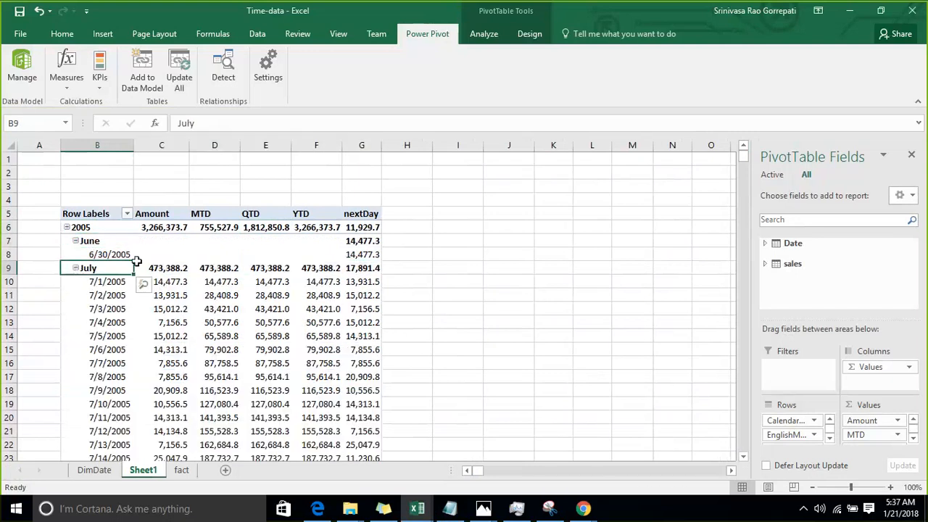
Examine the nextDay value for 6/30/2005 and the daily nextDay values through the end of July 2005
scroll(137, 259, "down", 3)
scroll(138, 264, "up", 1)
scroll(138, 263, "up", 2)
left_click(122, 255)
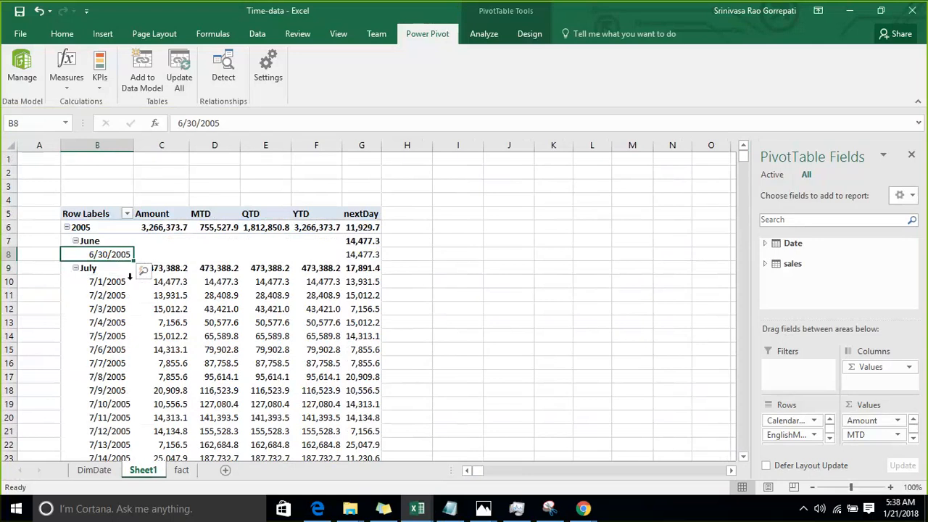
left_click(368, 254)
scroll(362, 261, "down", 1)
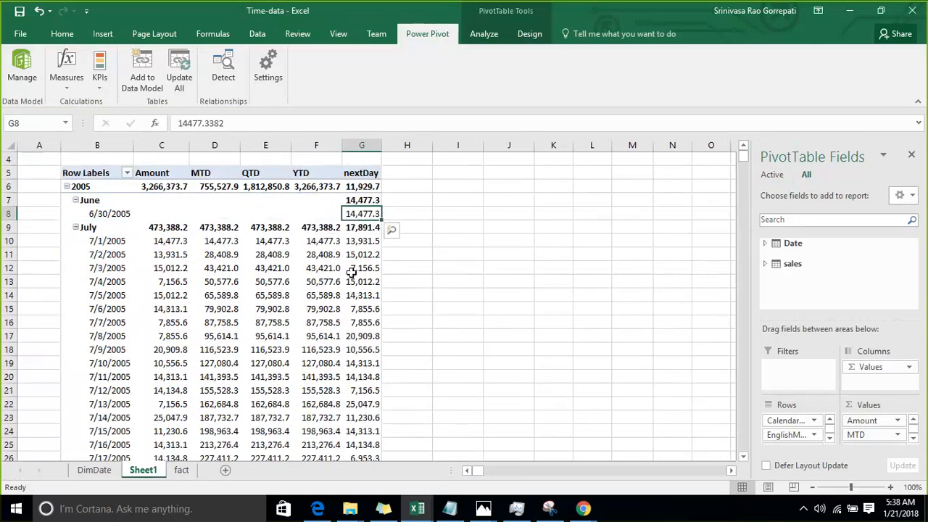
scroll(352, 272, "down", 4)
scroll(342, 290, "down", 4)
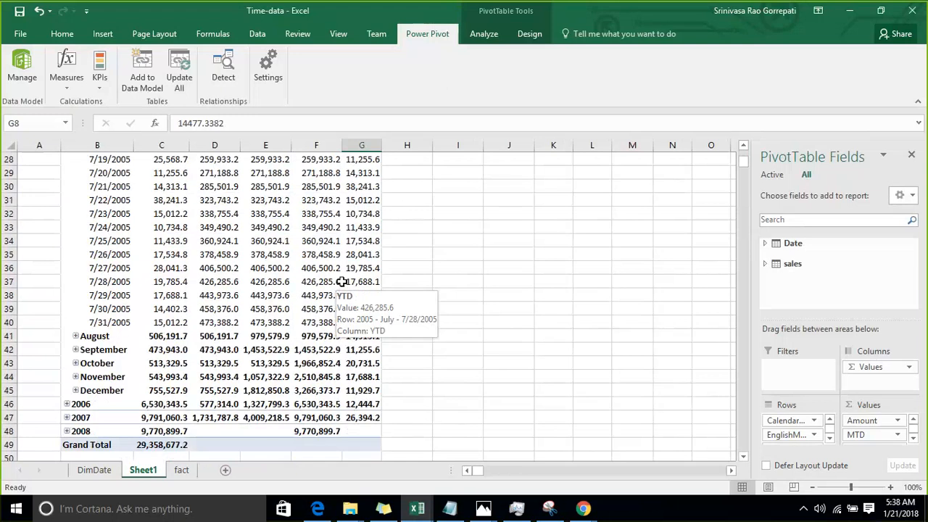
scroll(325, 280, "up", 3)
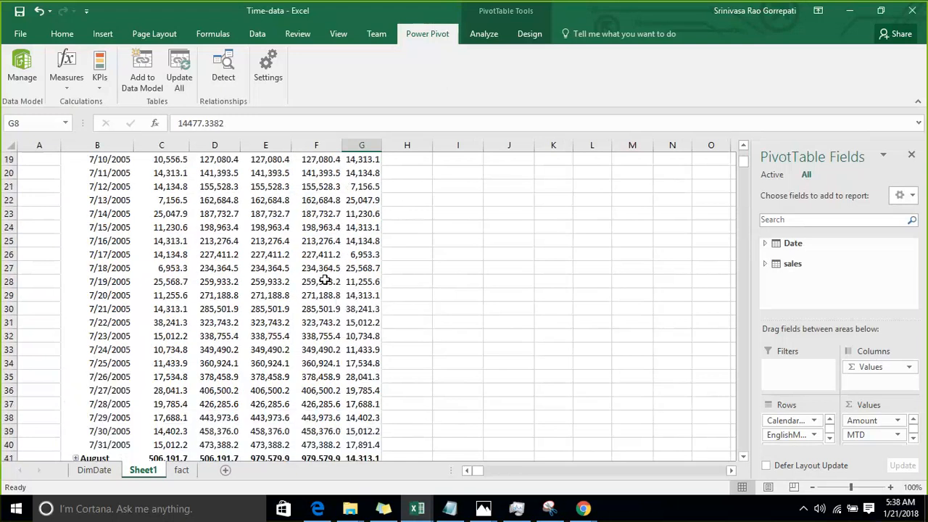
scroll(141, 236, "up", 5)
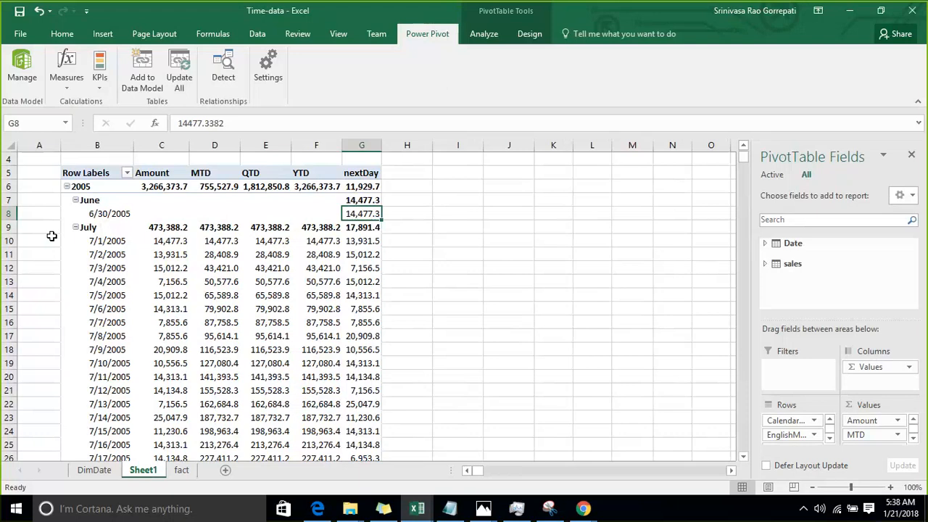
Compare the nextDay values for 6/30/2005, 7/1/2005 and 7/2/2005 with the Amount of each following day
left_click(445, 214)
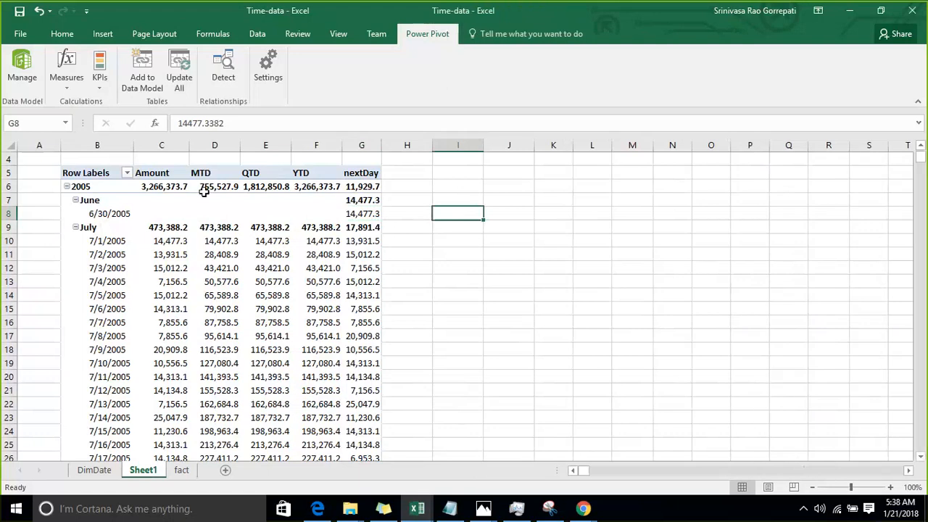
left_click(119, 213)
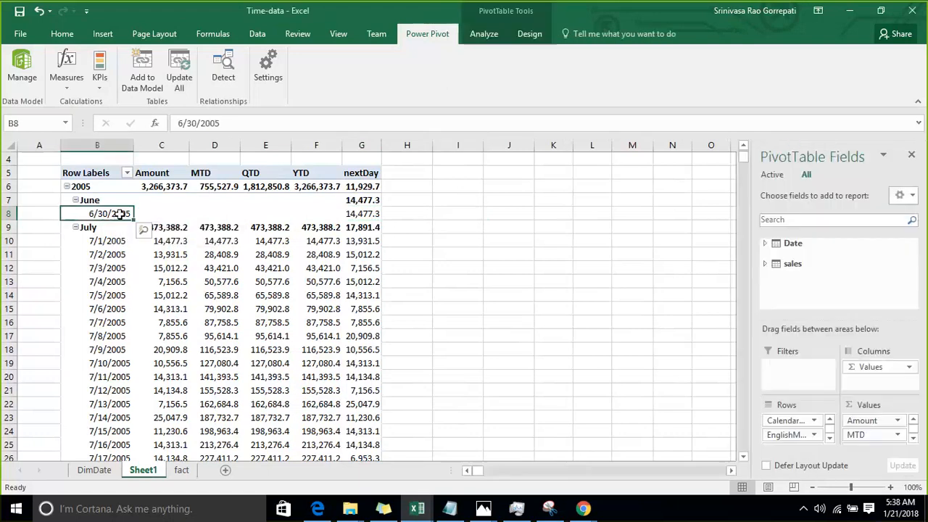
left_click(366, 215)
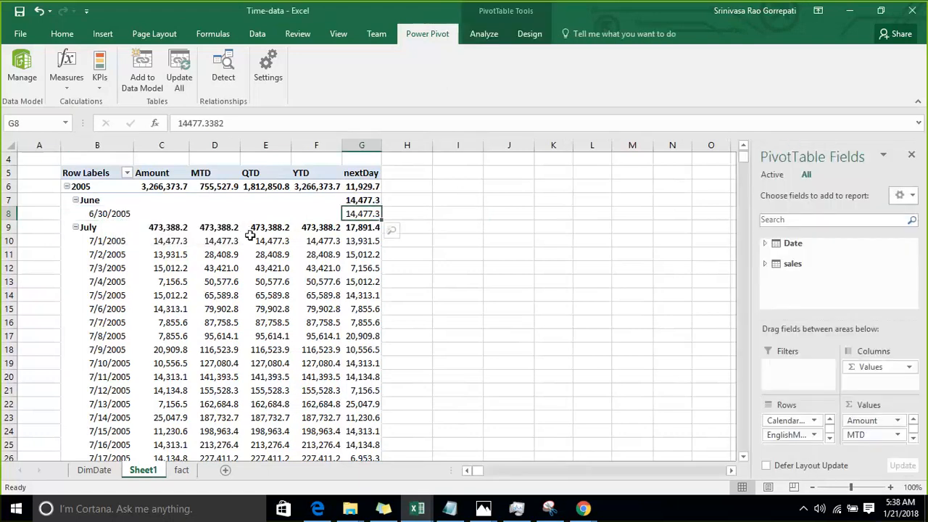
left_click(103, 244)
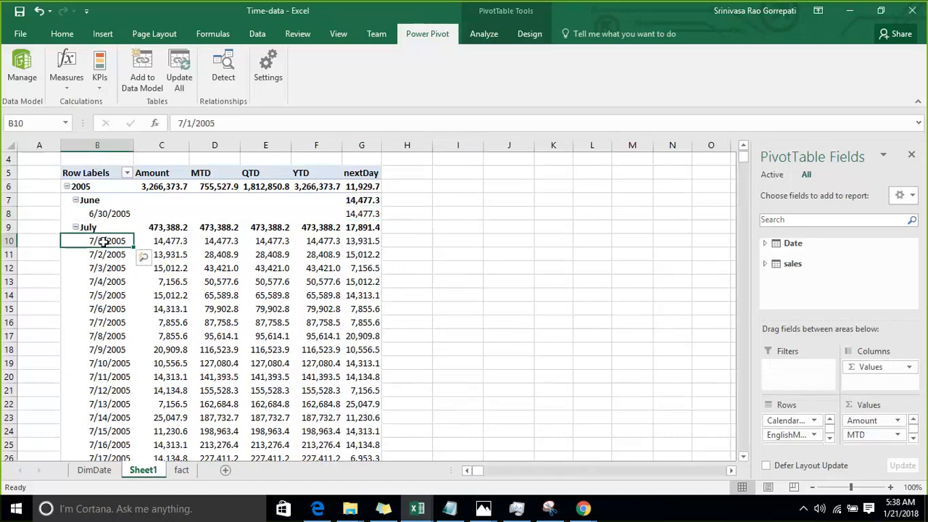
left_click(170, 255)
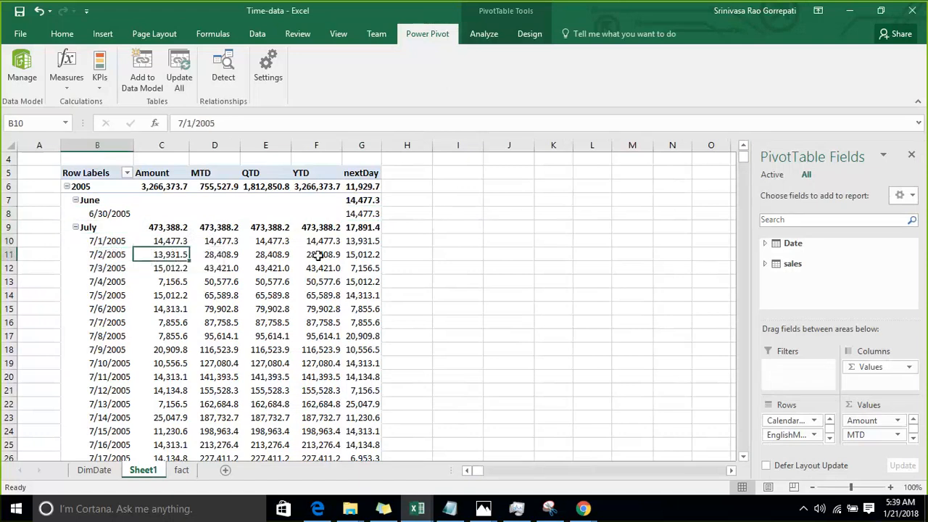
left_click(362, 240)
left_click(170, 254)
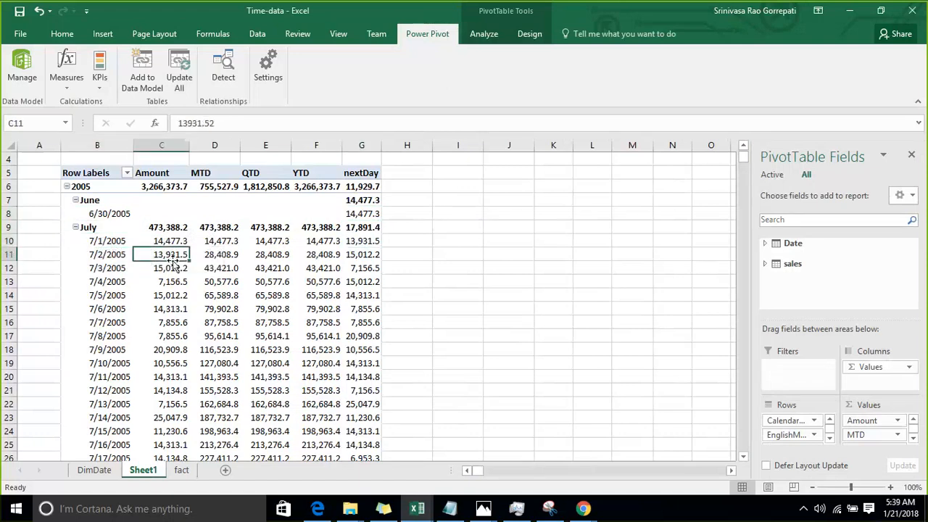
left_click(172, 269)
left_click(362, 254)
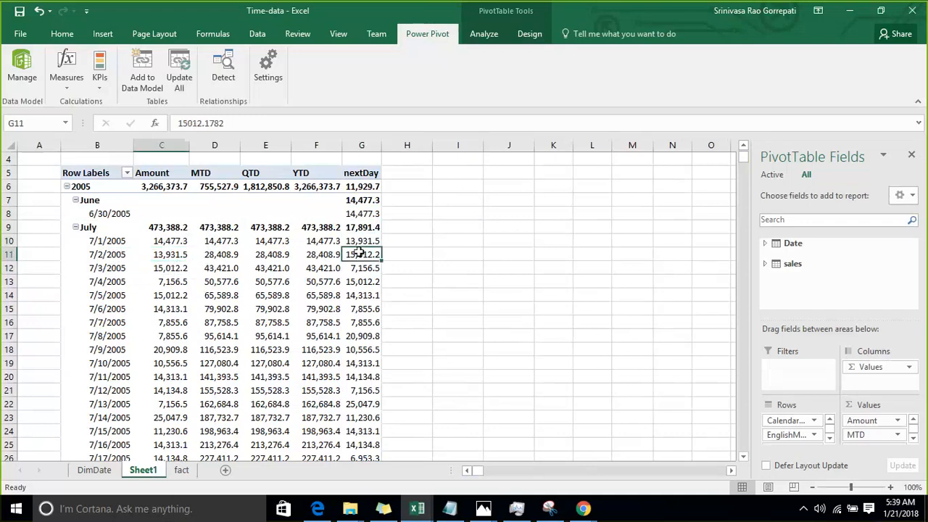
mouse_move(361, 255)
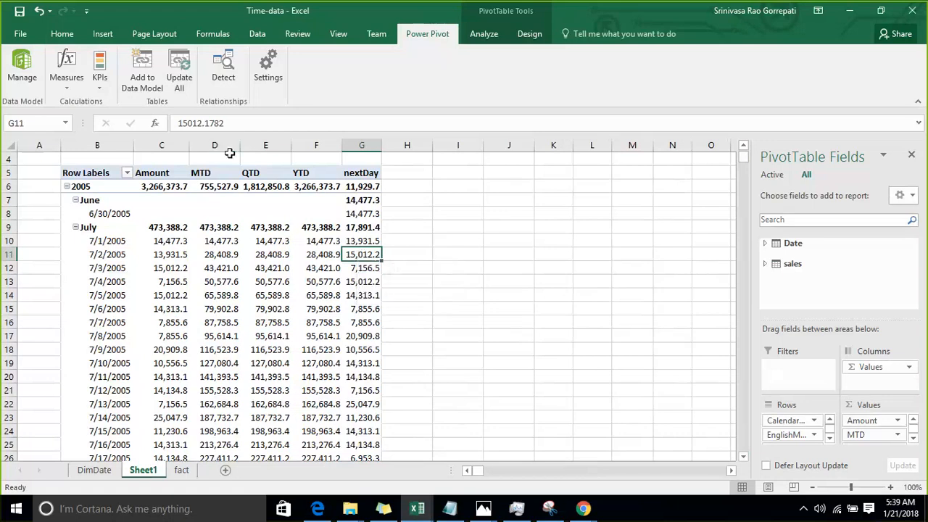
Create a new measure in the sales table and name it NM
left_click(69, 86)
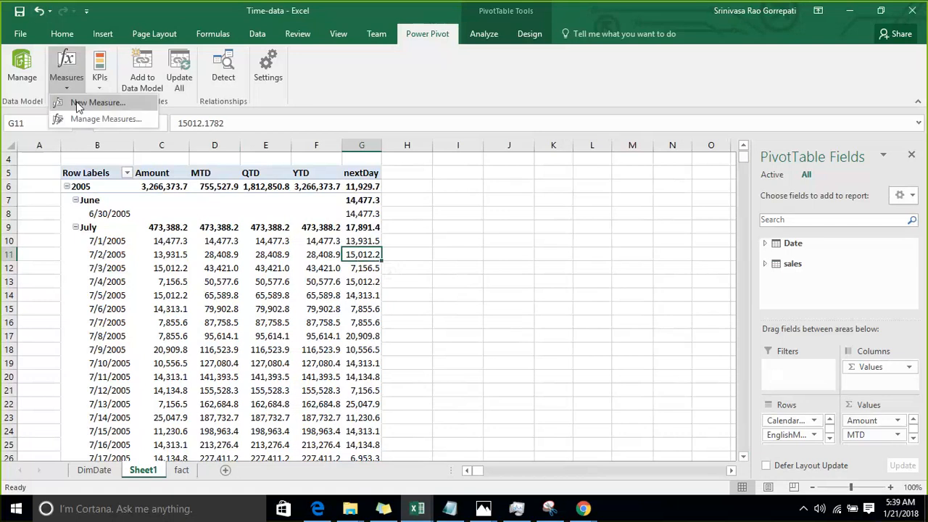
left_click(78, 100)
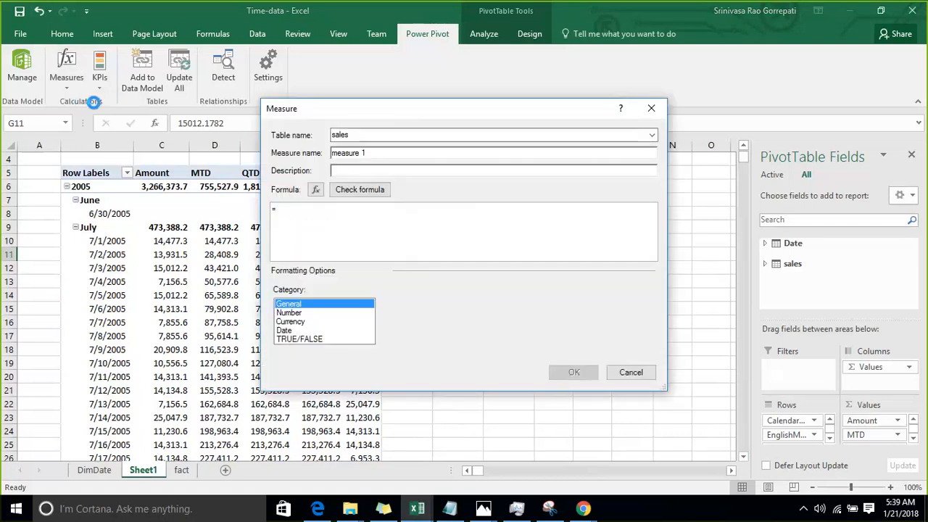
left_click(376, 153)
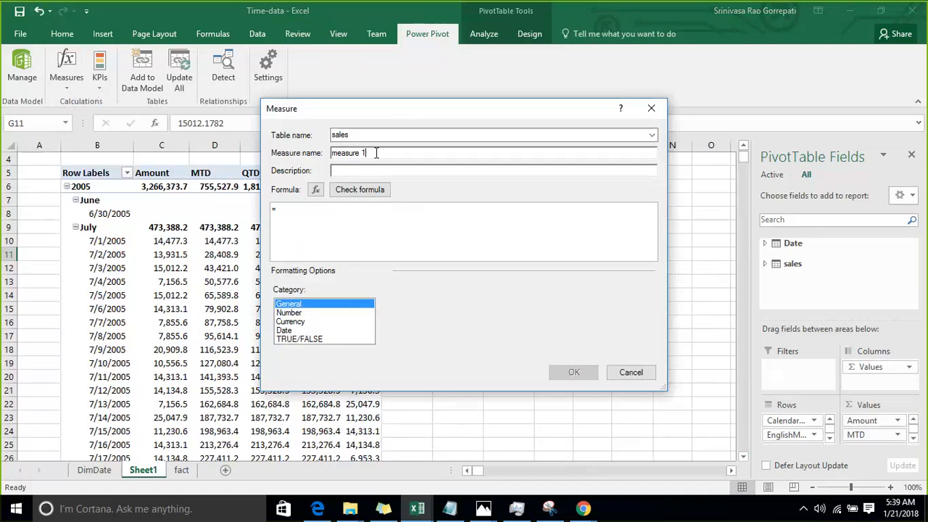
key("shift+Home")
type("NEX")
key("BackSpace")
key("BackSpace")
type("M")
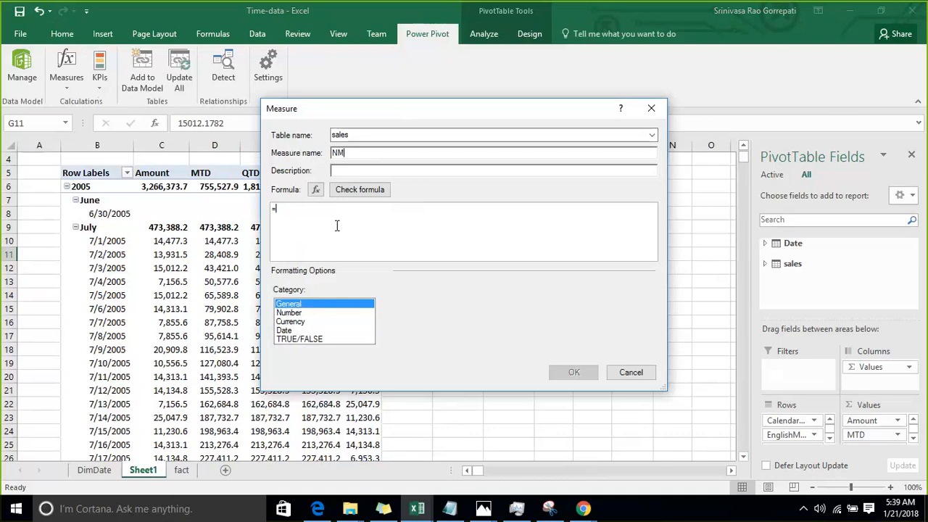
Enter the NM measure's formula as =CALCULATE([Amount],NEXTMONTH('Date'[FullDateAlternateKey]))
type("CALCULATE(")
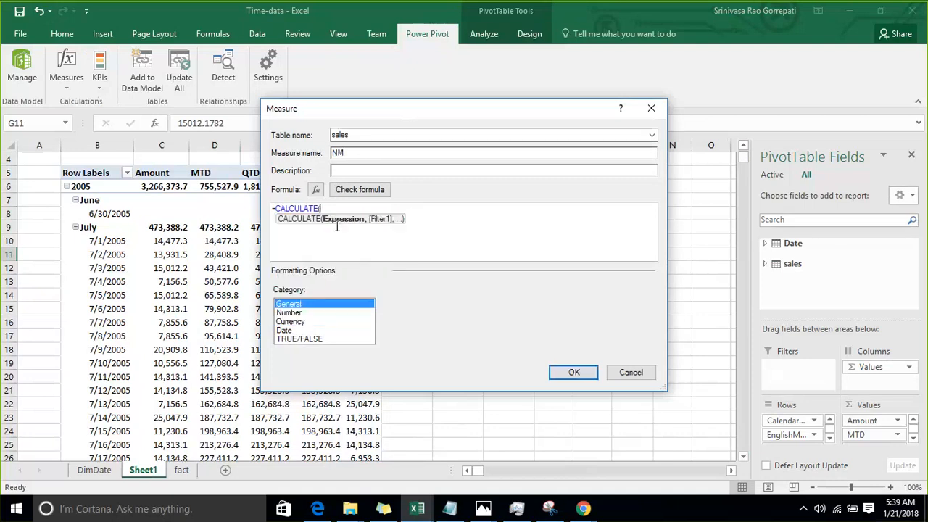
type("am")
double_click(337, 229)
type(",ne")
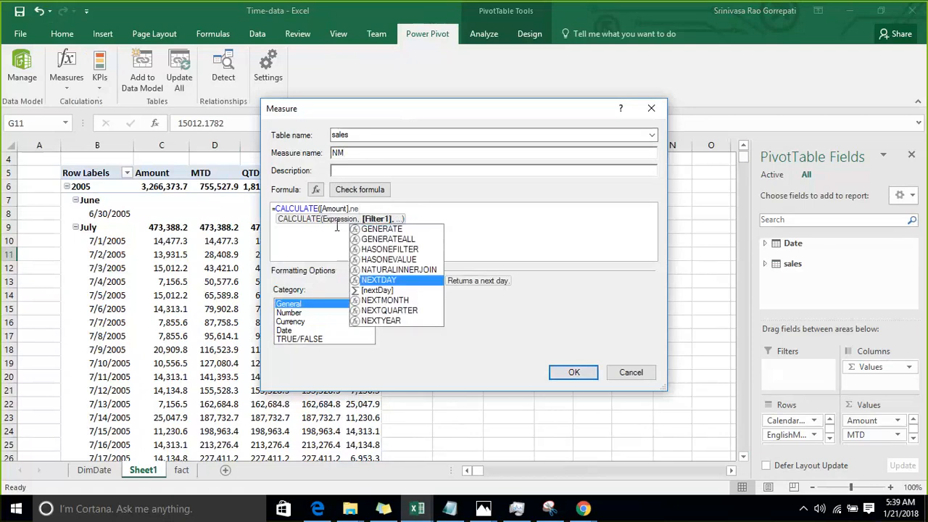
key("Down")
key("Down")
key("Tab")
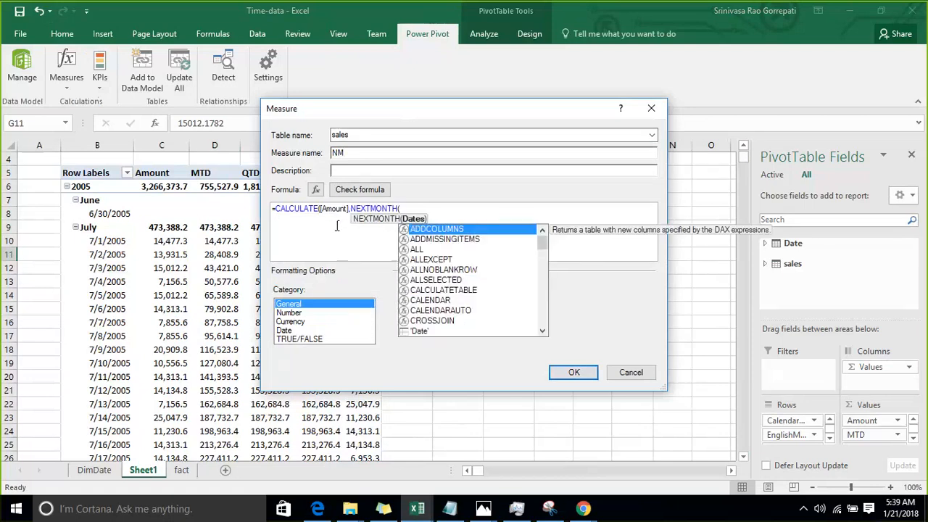
type("ful")
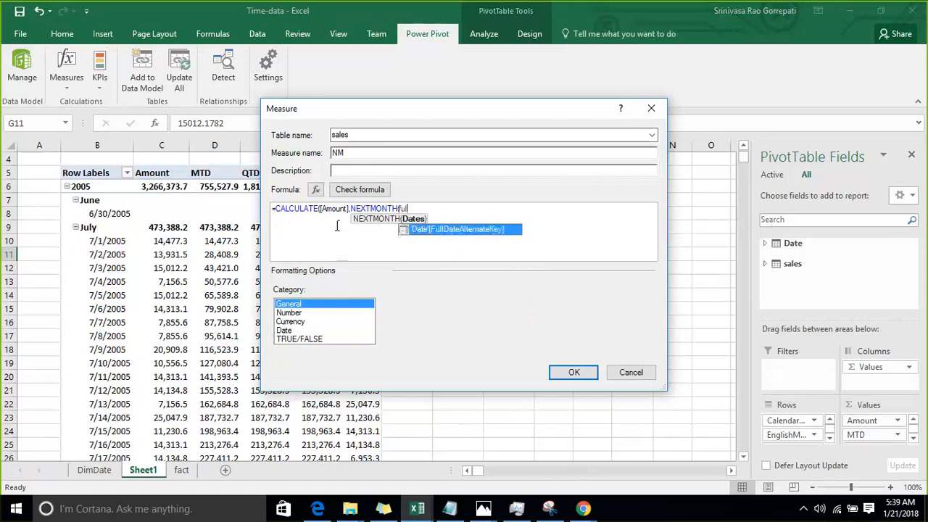
key("Tab")
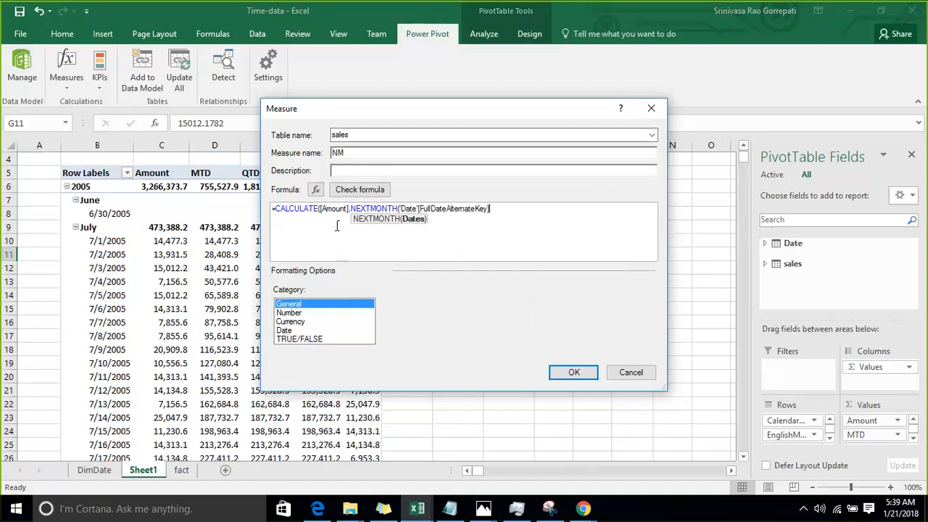
type(")")
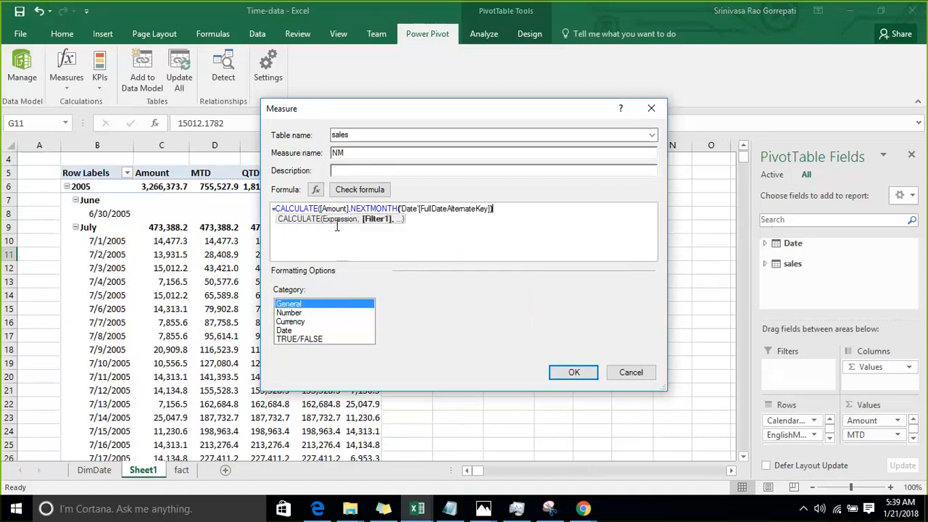
type(")")
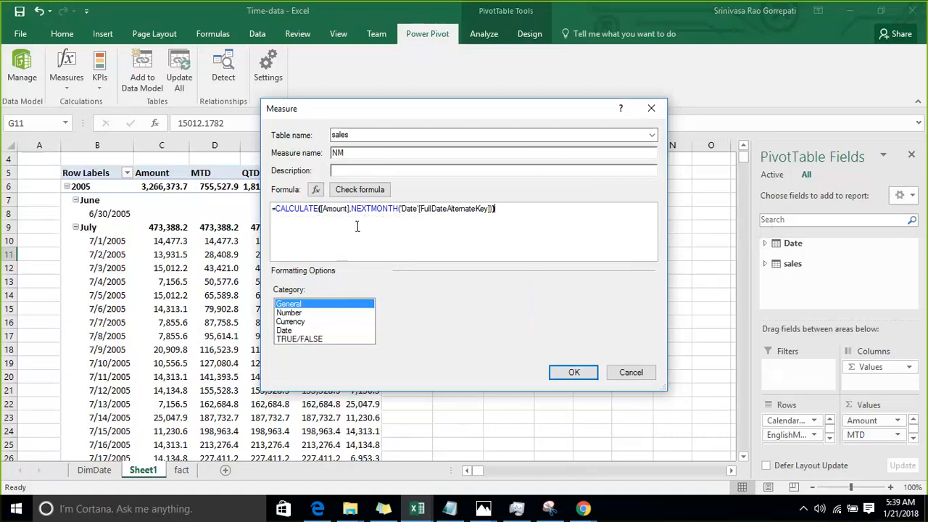
Format NM as a decimal number with 1 decimal place and a thousands separator, and save the measure
left_click(330, 312)
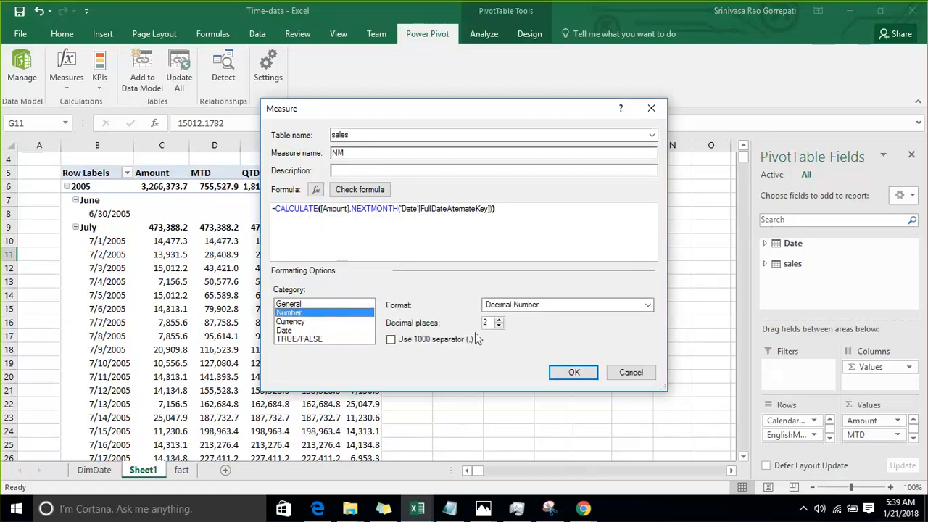
left_click(499, 325)
left_click(471, 339)
left_click(573, 373)
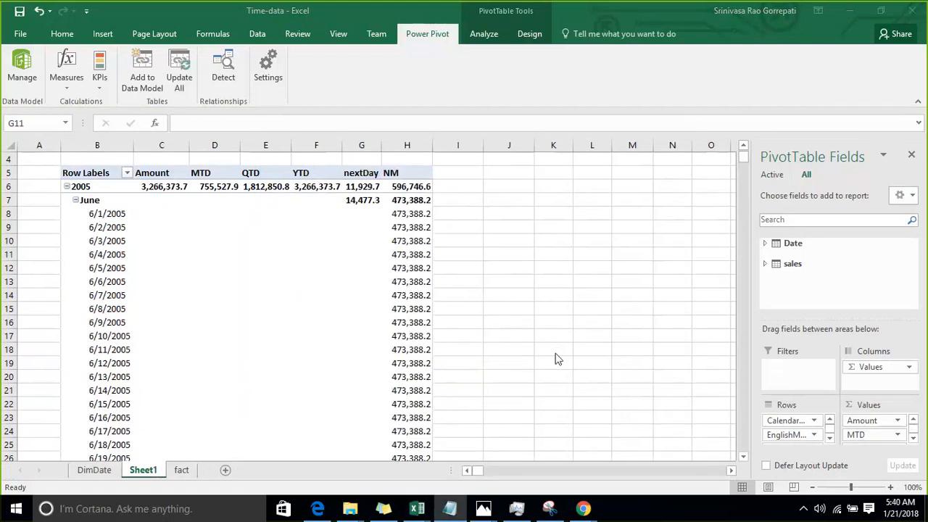
Collapse June and July 2005 in the PivotTable so that only monthly rows are listed
left_click(75, 203)
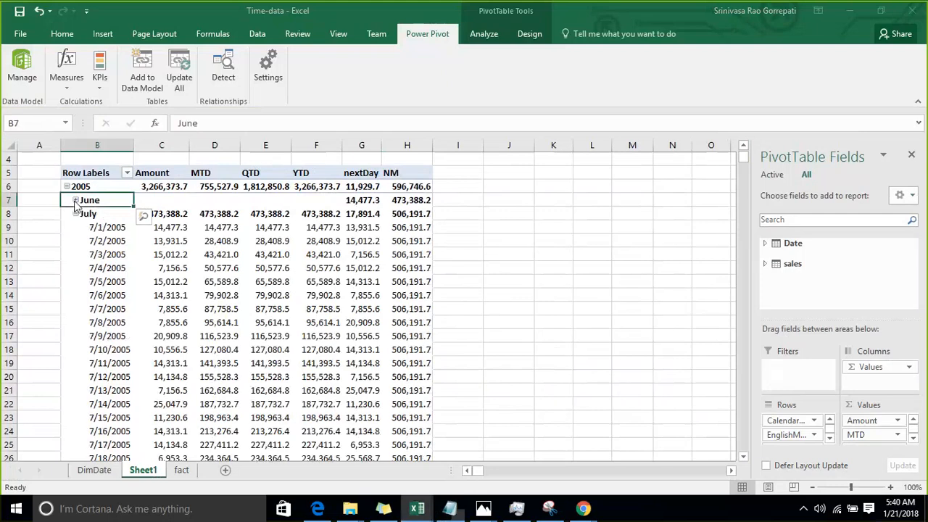
left_click(184, 214)
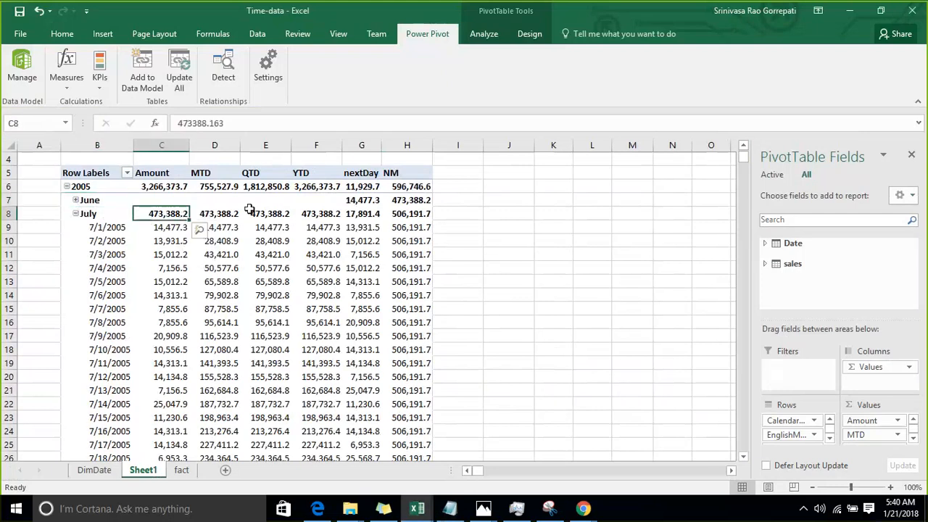
left_click(76, 214)
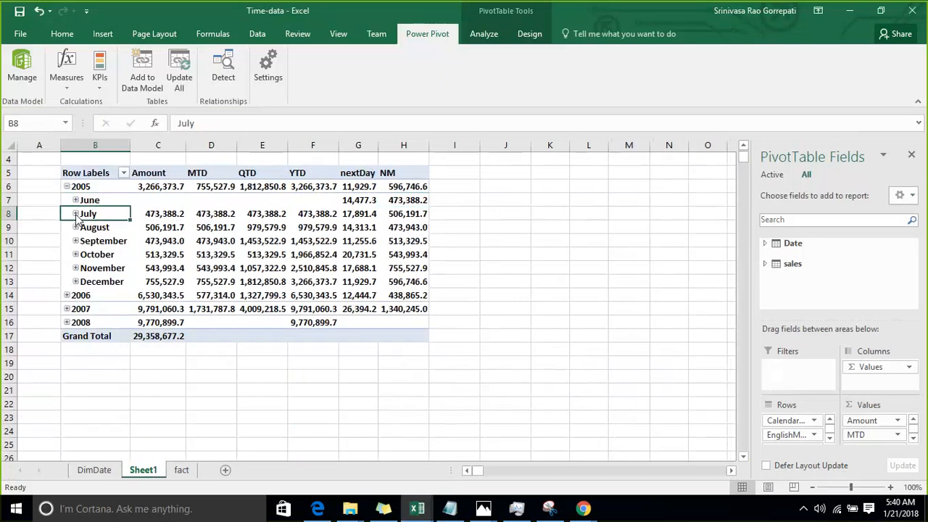
Compare the NM values for July and August 2005 with the Amount of each following month
left_click(161, 226)
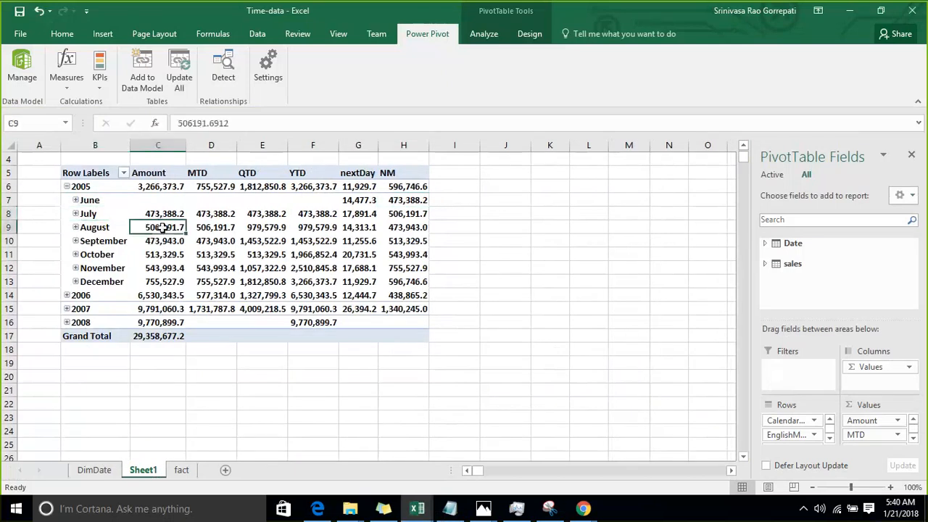
left_click(417, 213)
left_click(161, 241)
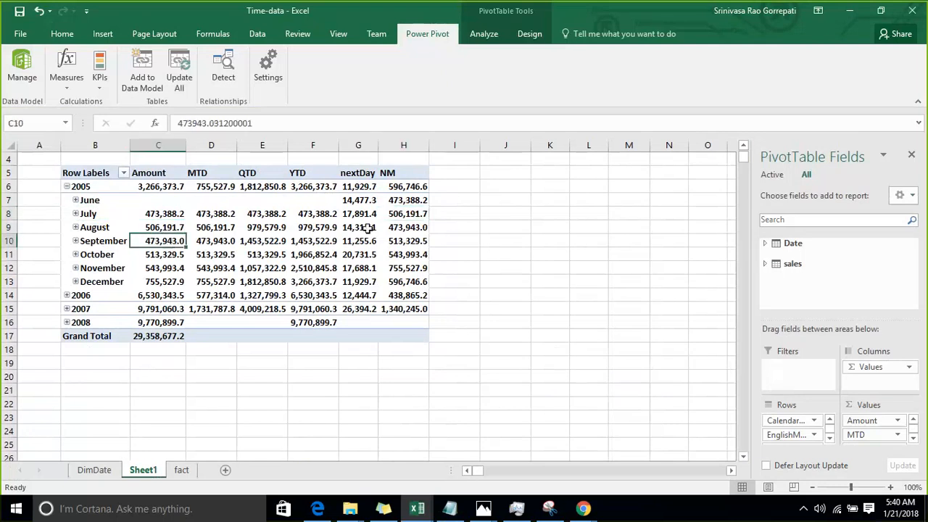
left_click(403, 229)
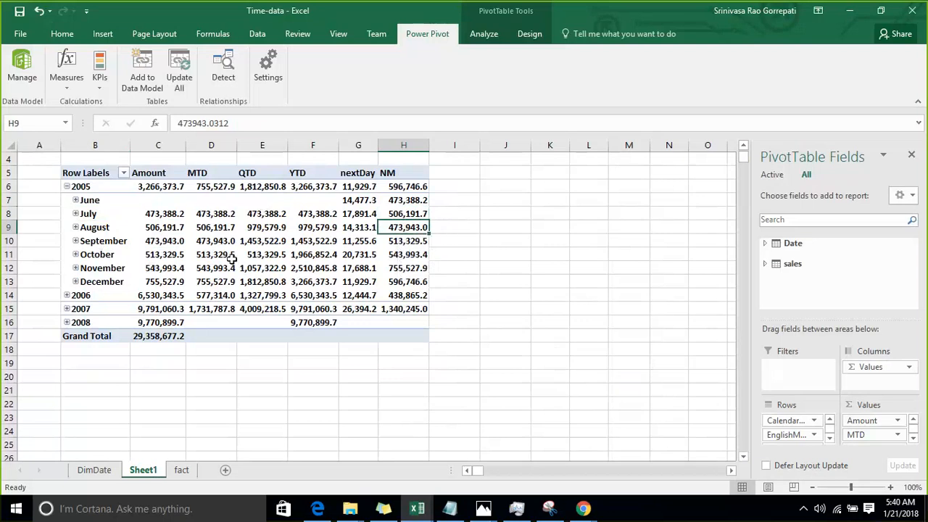
Examine the QTD values for October to December 2005 and the blank area beside the NM column
left_click_drag(250, 257, 256, 271)
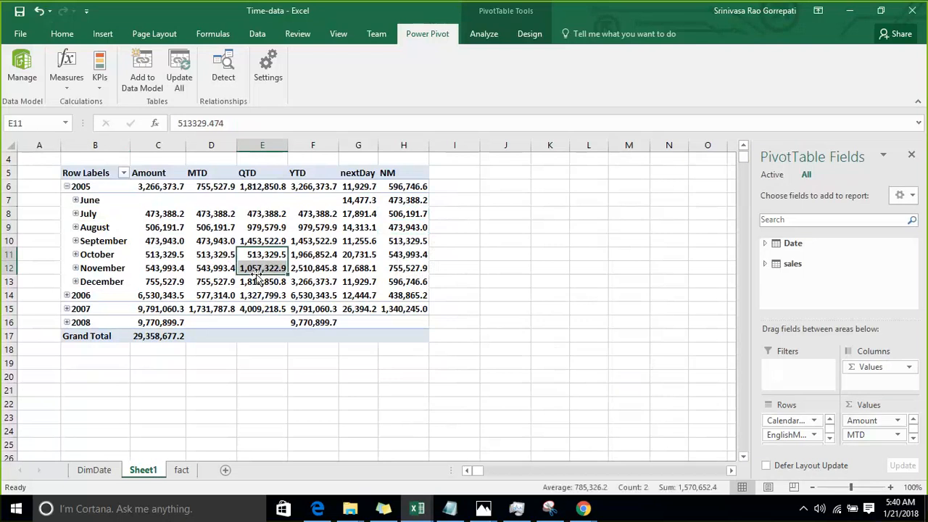
left_click(258, 282)
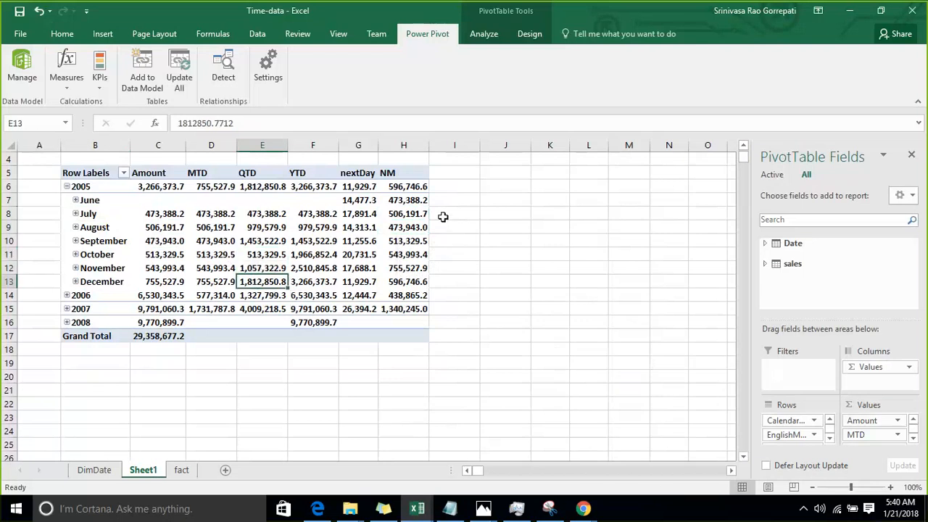
left_click_drag(441, 200, 441, 228)
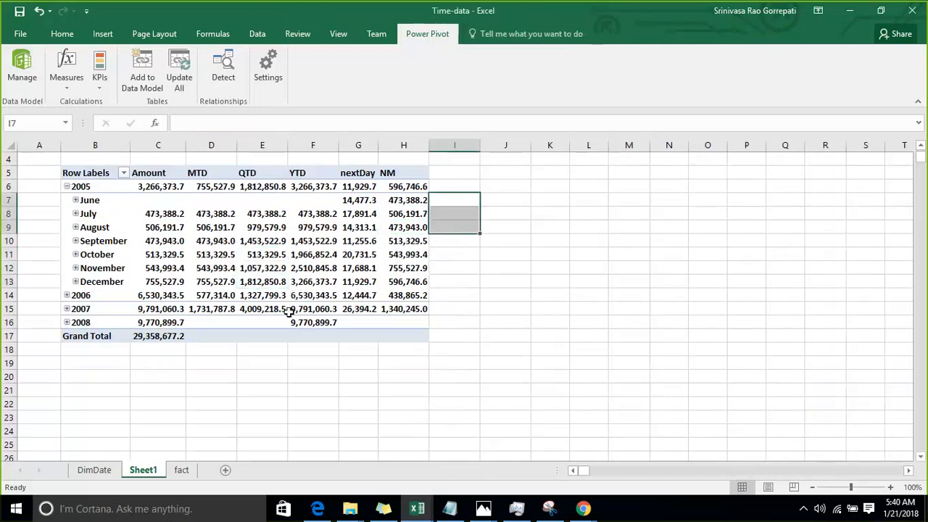
Create a new measure in the sales table and name it NQ
left_click(210, 227)
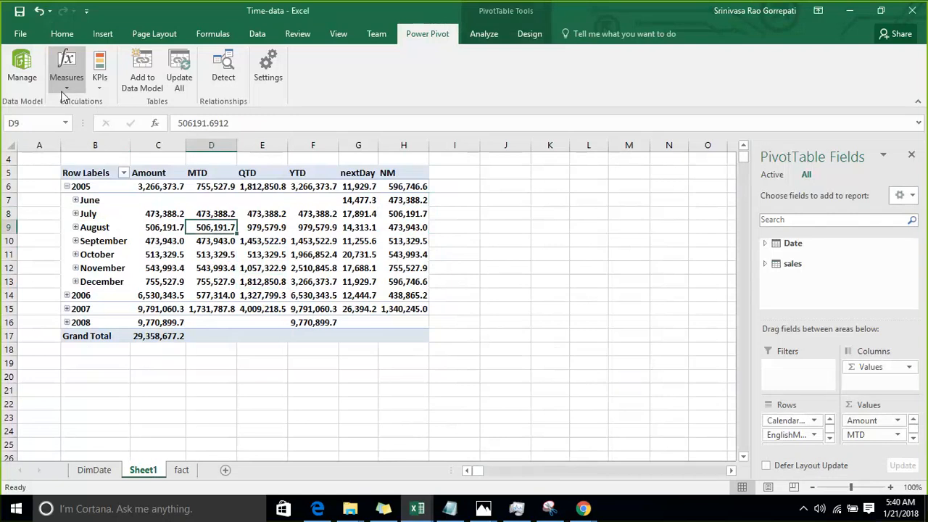
left_click(64, 93)
left_click(82, 98)
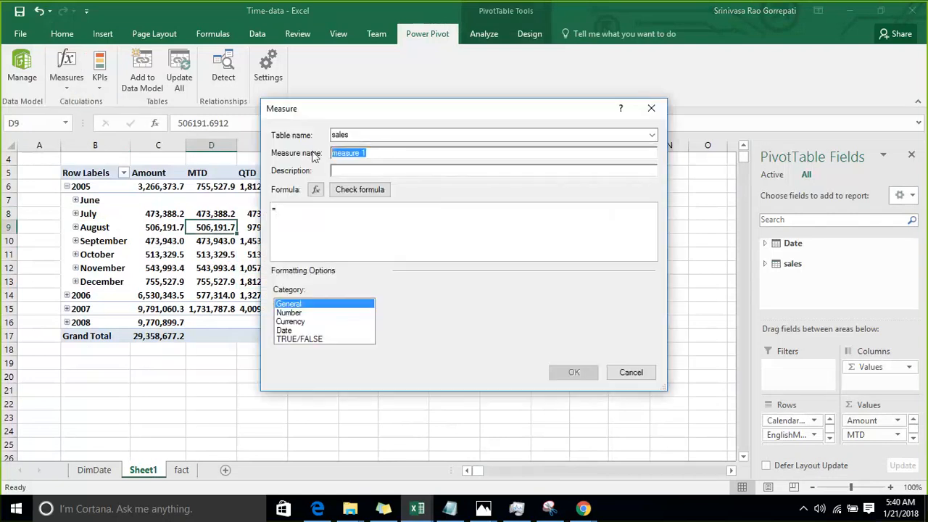
type("NQ")
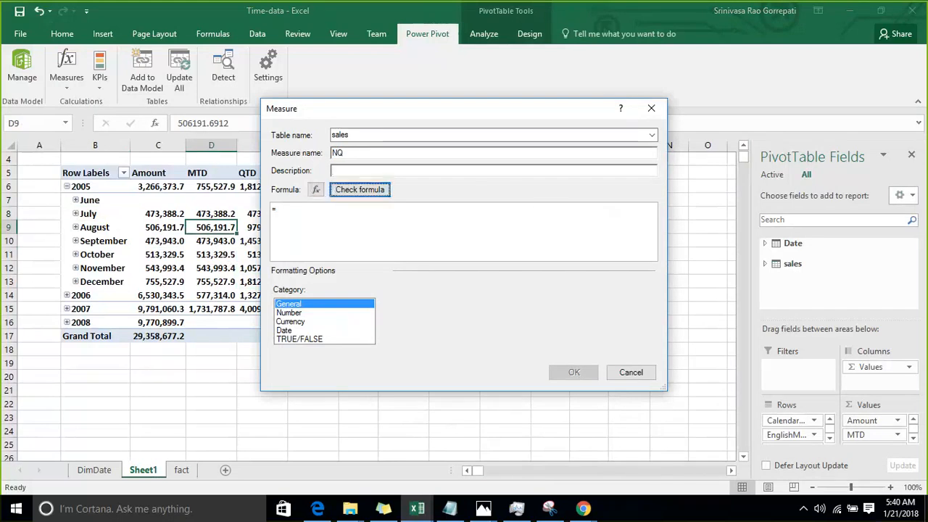
type("Next")
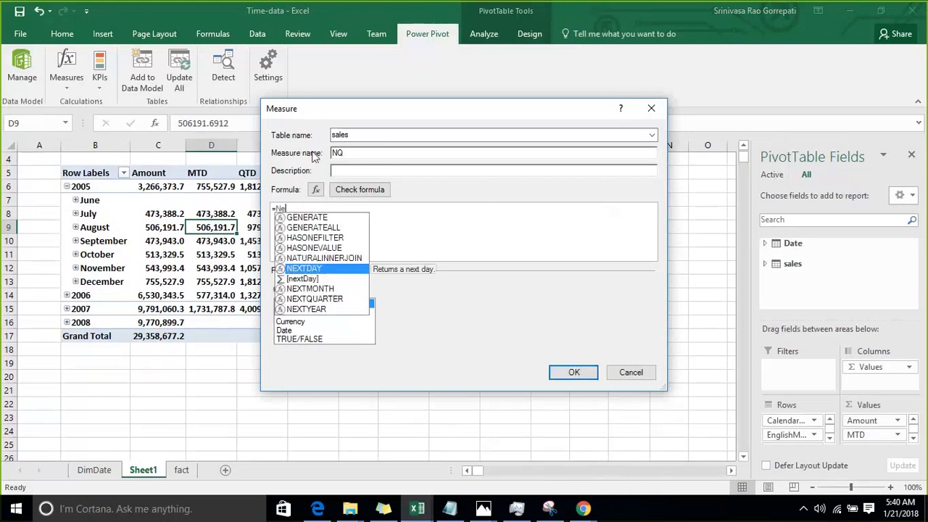
key("Down")
key("Down")
key("Down")
key("Tab")
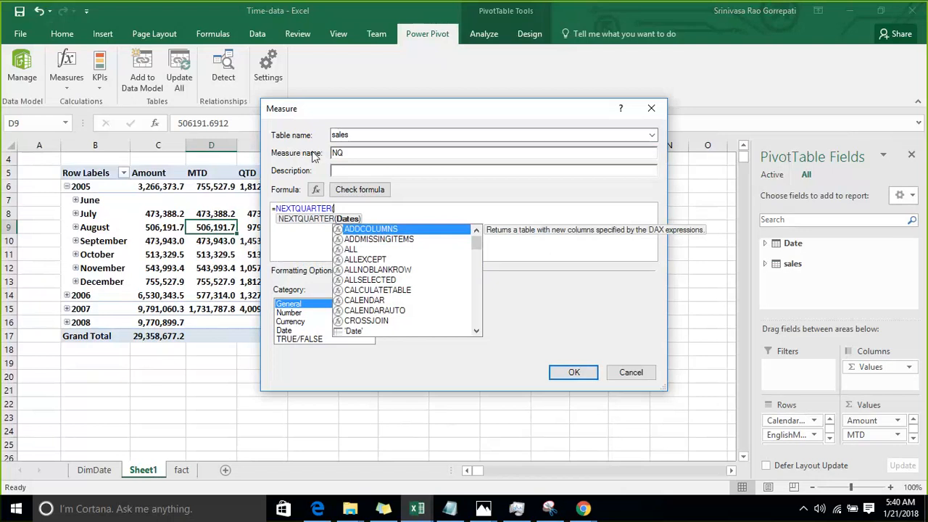
type("sales[SalesAmount]")
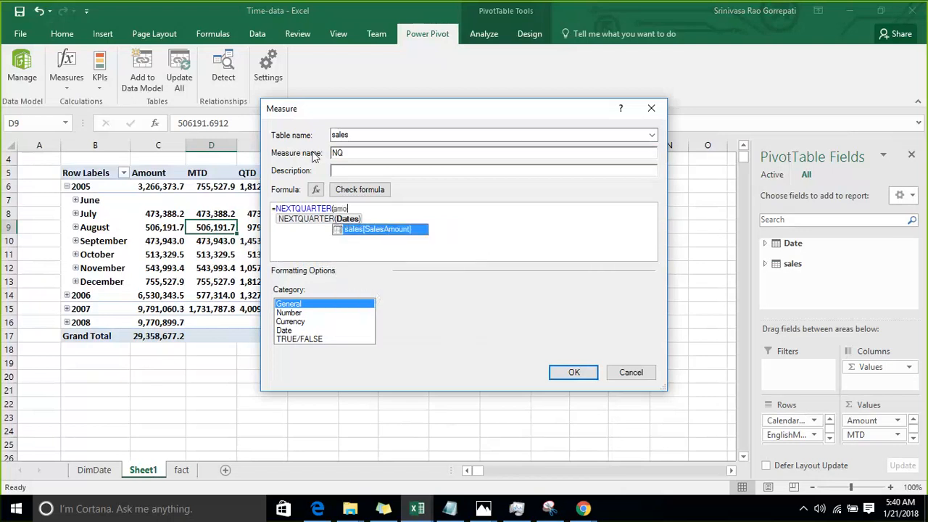
key("Tab")
type(",")
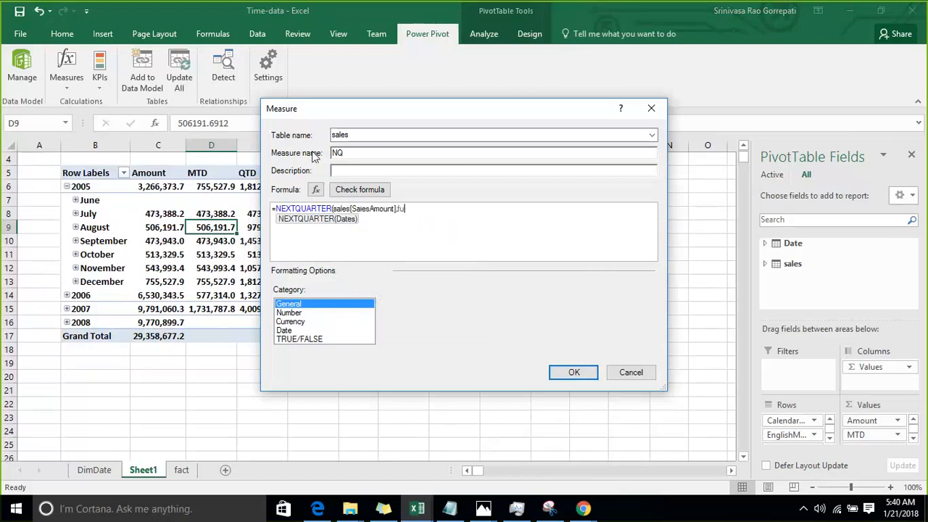
type("f")
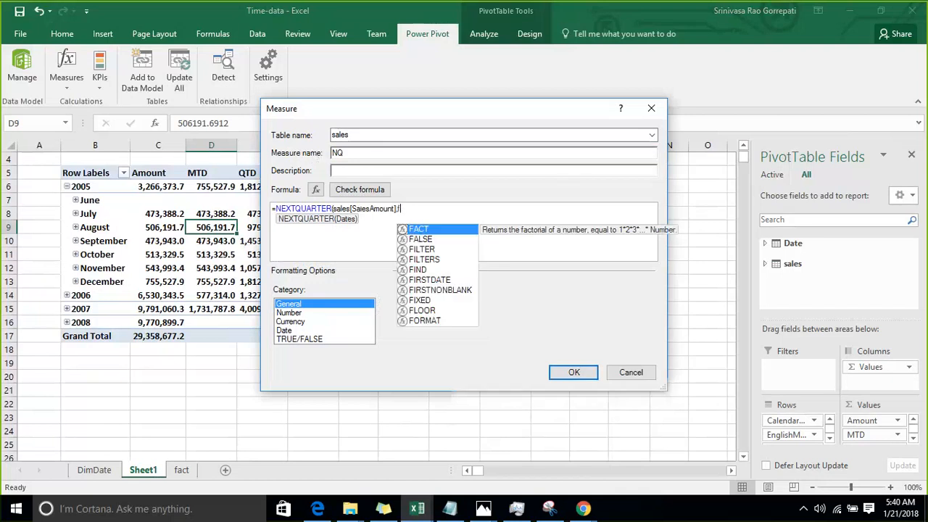
key("BackSpace")
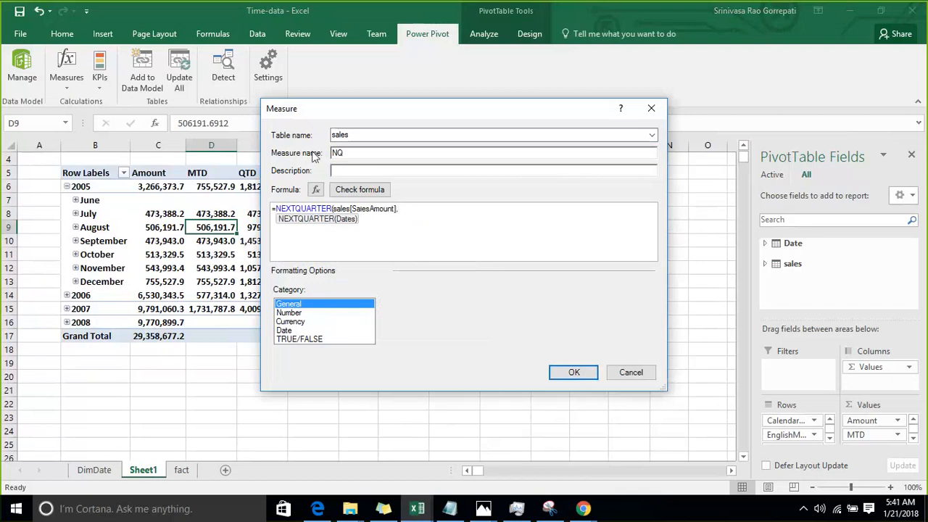
key("BackSpace")
key("BackSpace")
key("BackSpace")
key("BackSpace")
key("BackSpace")
key("BackSpace")
key("BackSpace")
key("BackSpace")
key("BackSpace")
key("BackSpace")
key("BackSpace")
key("BackSpace")
key("BackSpace")
key("BackSpace")
key("BackSpace")
key("BackSpace")
key("BackSpace")
key("BackSpace")
key("BackSpace")
key("BackSpace")
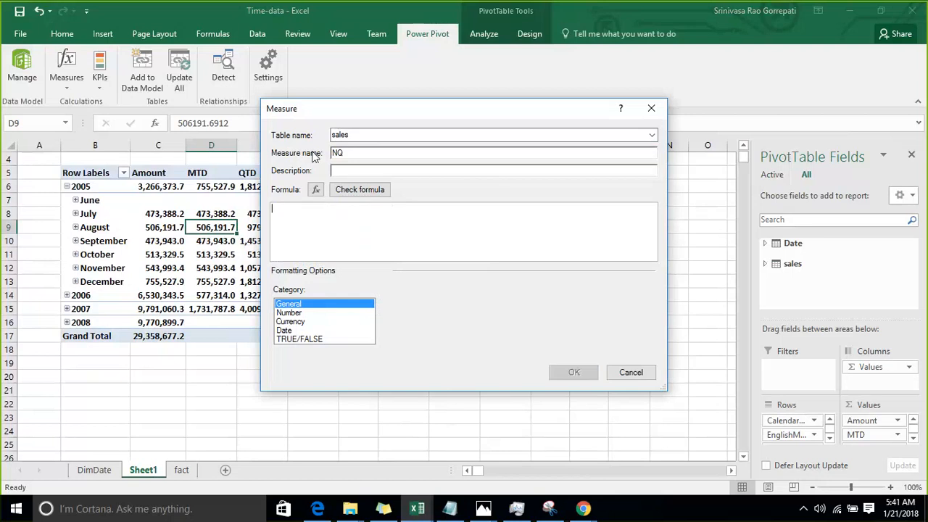
Enter the NQ measure's formula as =CALCULATE([Amount],NEXTQUARTER('Date'[FullDateAlternateKey]))
type("=CALCULATE(am")
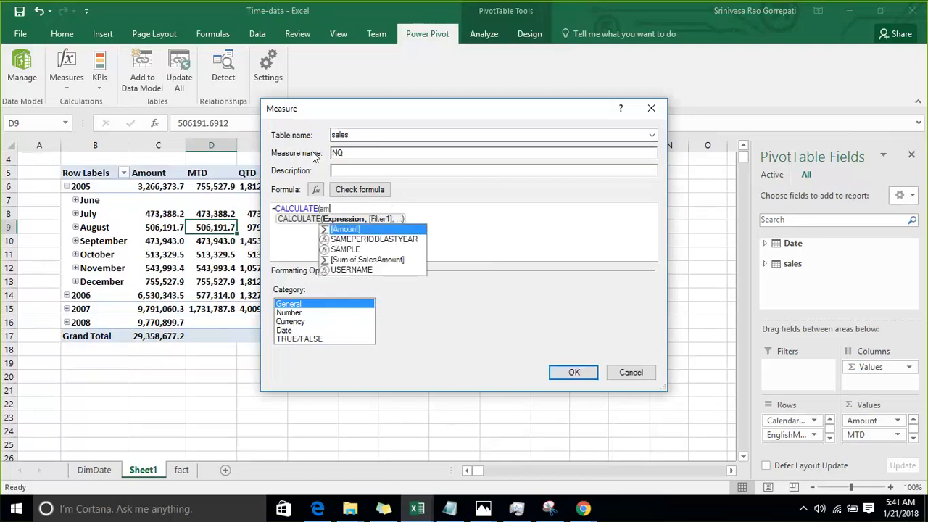
key("Tab")
type(",ne")
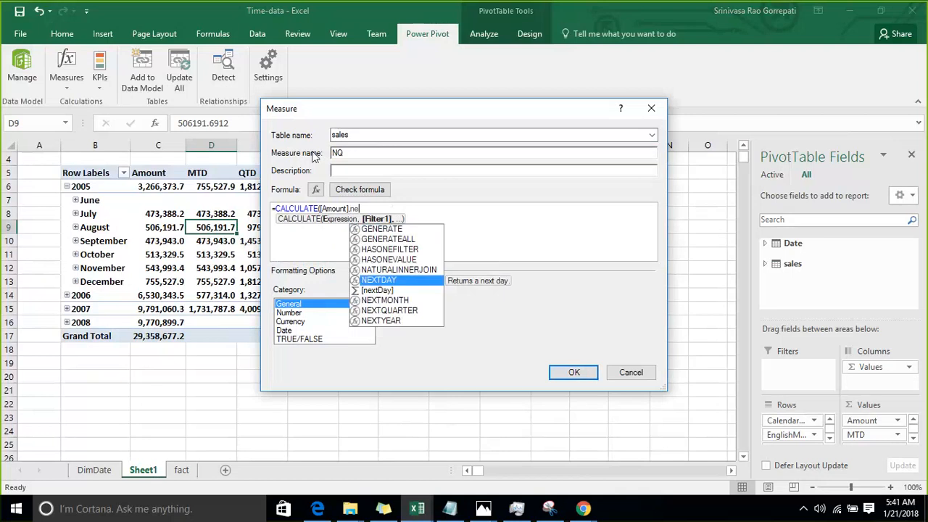
type("xt")
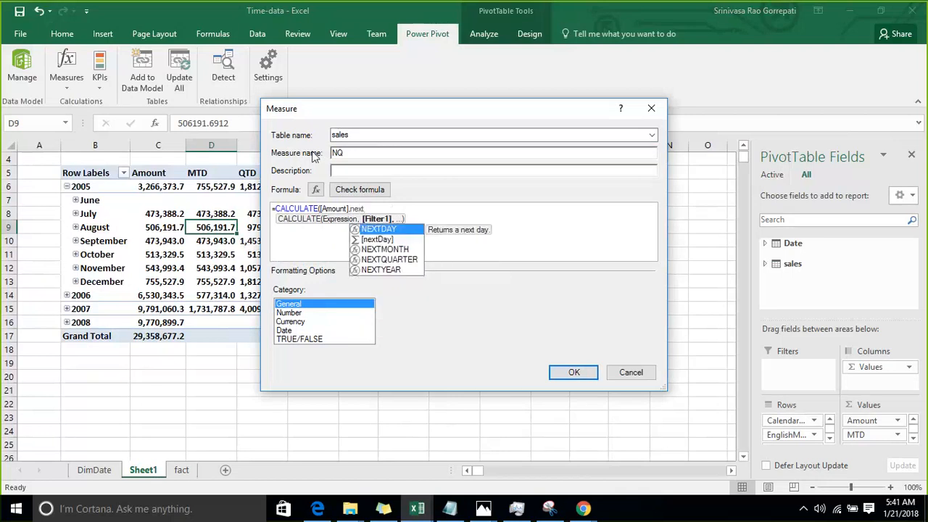
key("Down")
key("Down")
key("Down")
key("Tab")
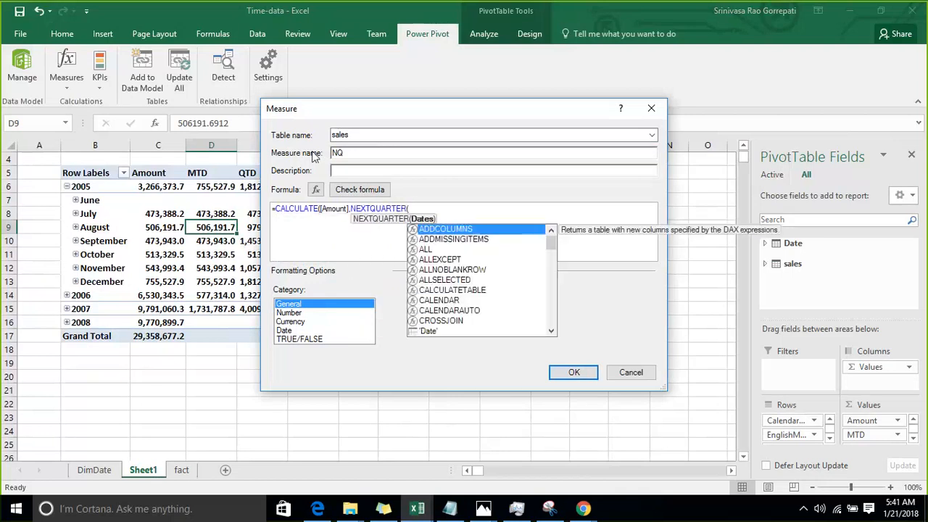
type("da")
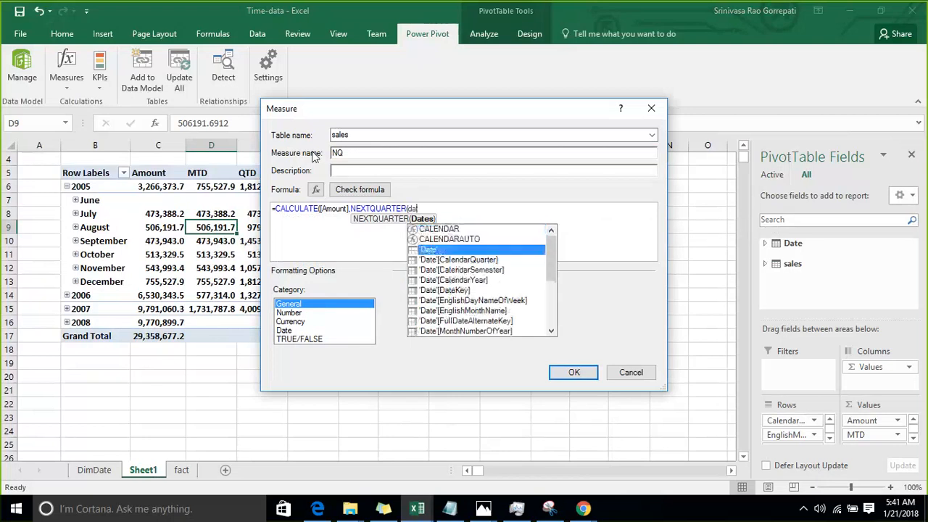
key("BackSpace")
key("BackSpace")
type("fu")
key("Tab")
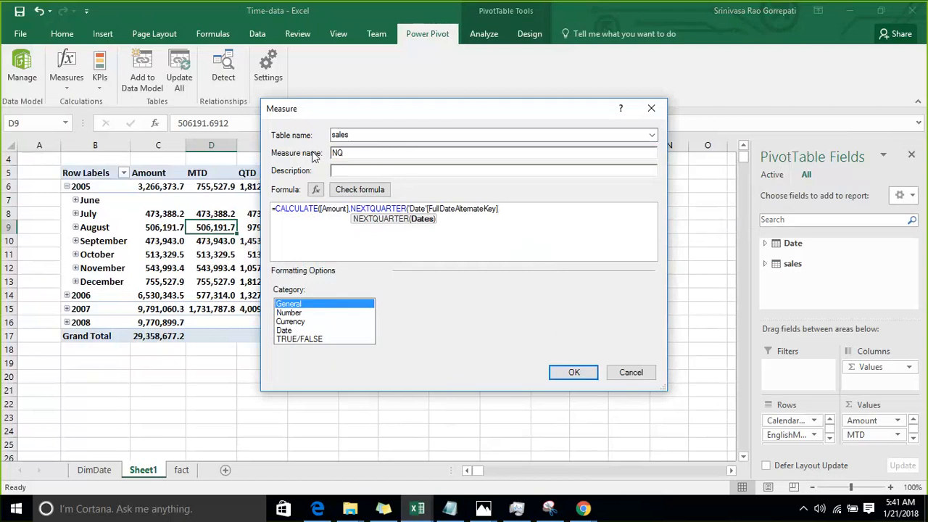
type("))")
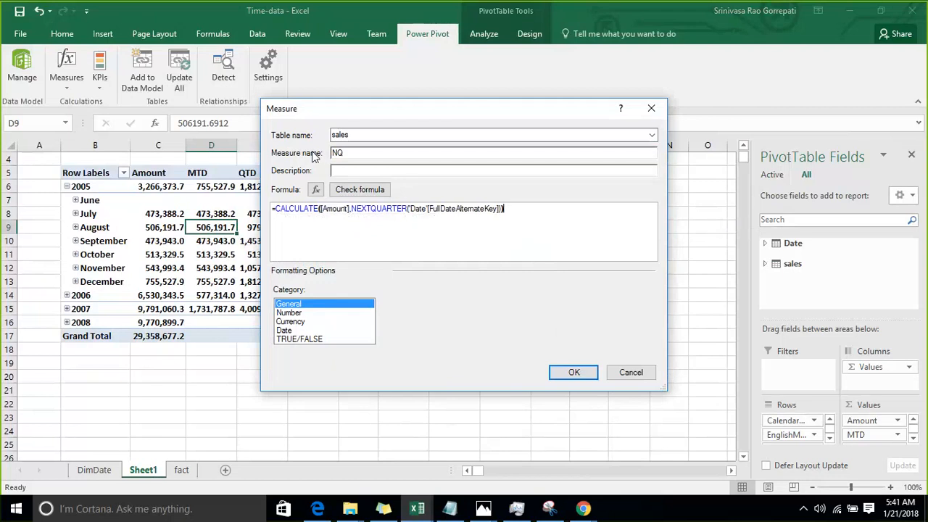
Format the NQ measure as a decimal number with 1 decimal place and the 1000 separator, and add it to the PivotTable
left_click(305, 313)
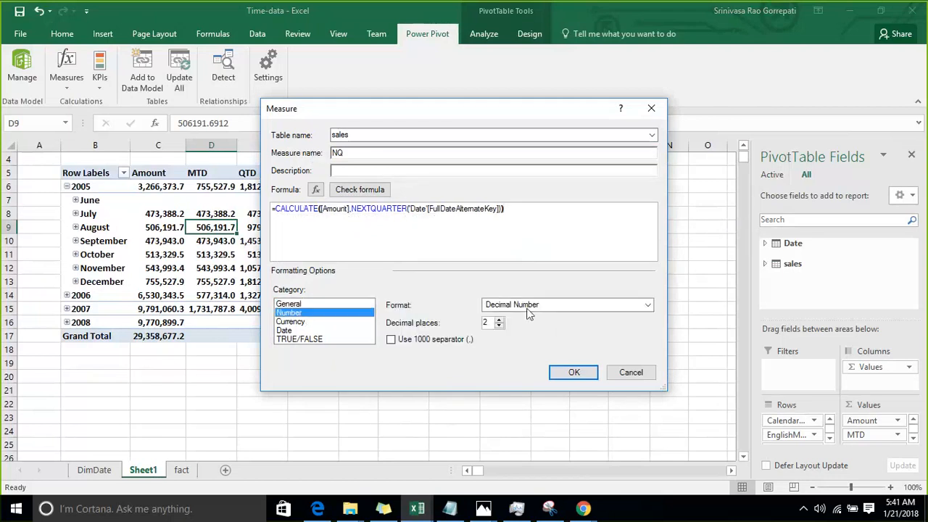
left_click(499, 325)
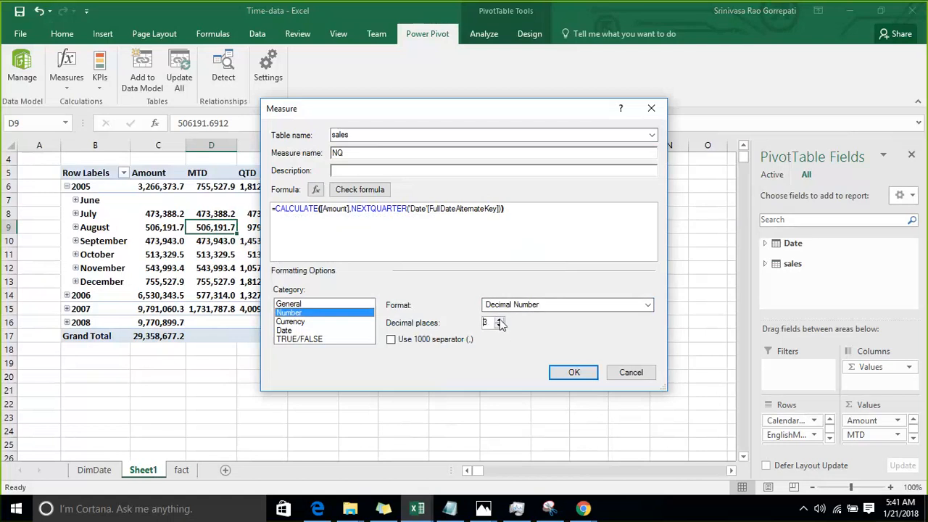
left_click(426, 339)
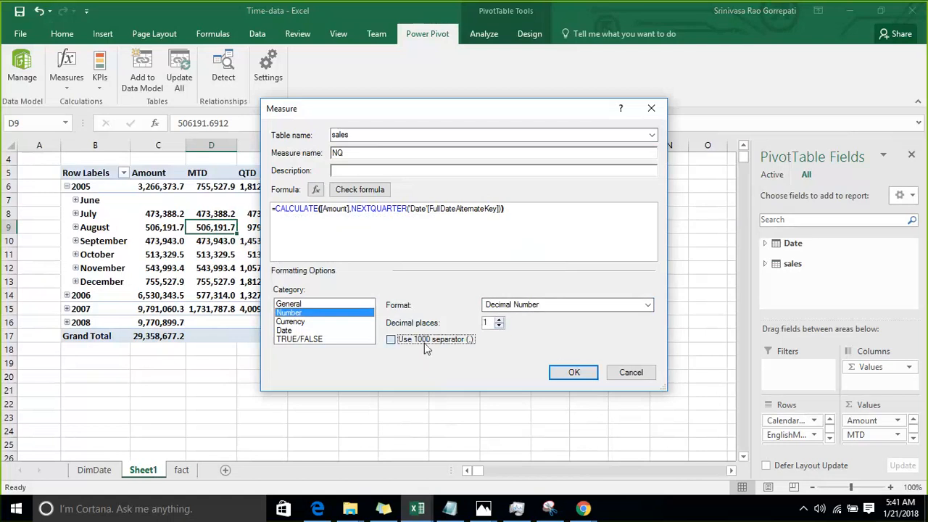
left_click(568, 374)
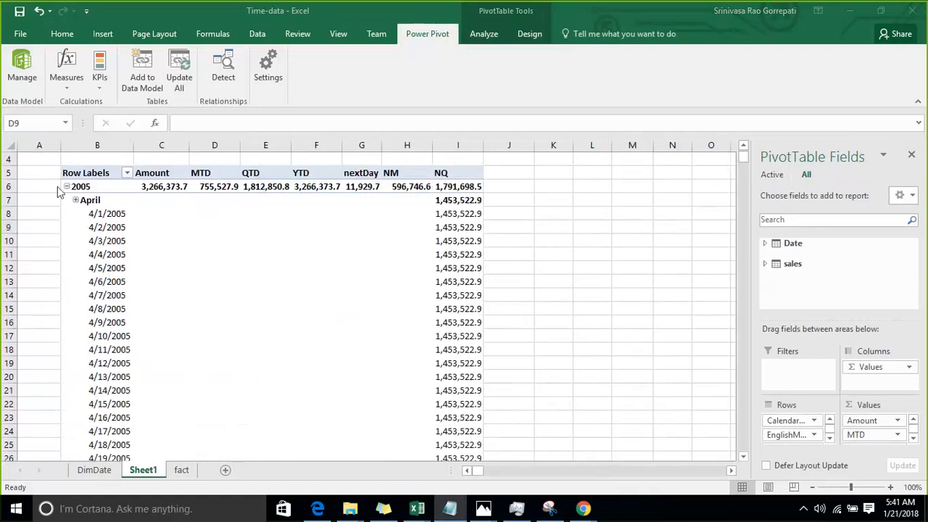
Collapse April and May 2005 so that only their month rows show in the PivotTable
left_click(67, 200)
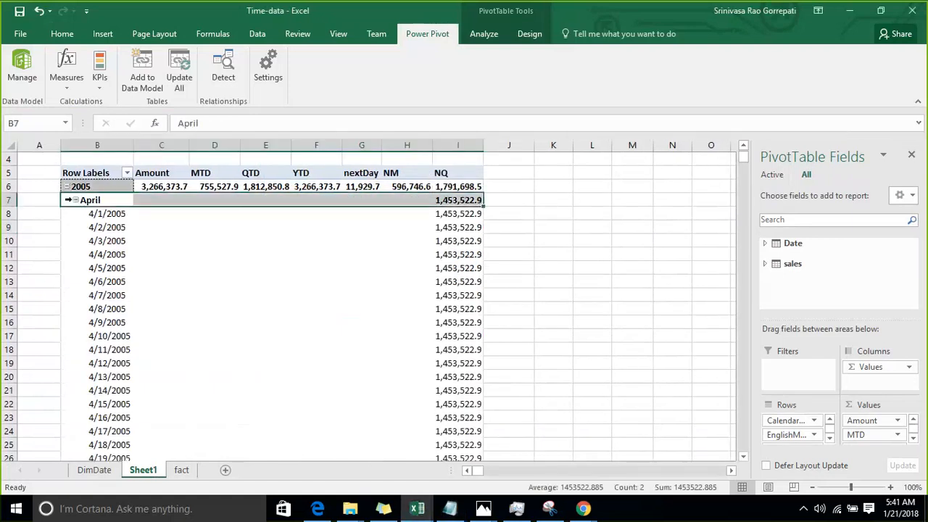
left_click(76, 201)
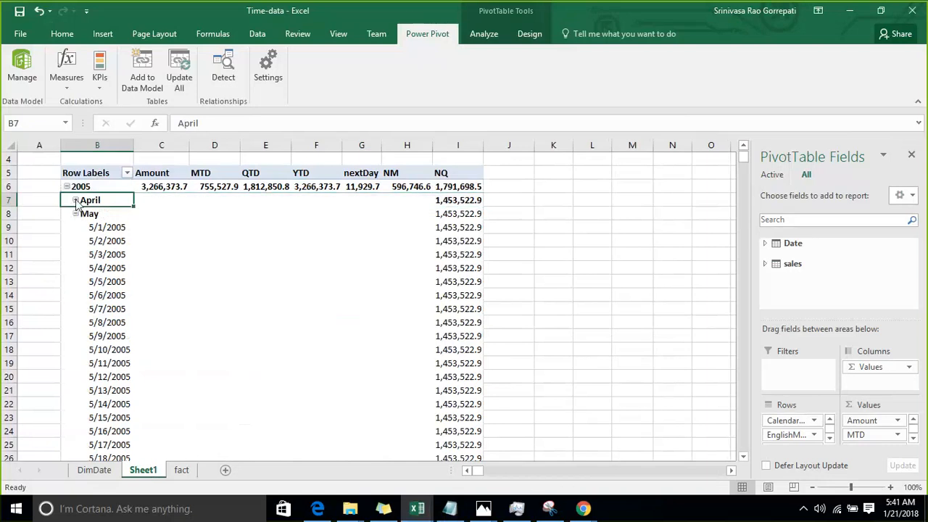
left_click(75, 214)
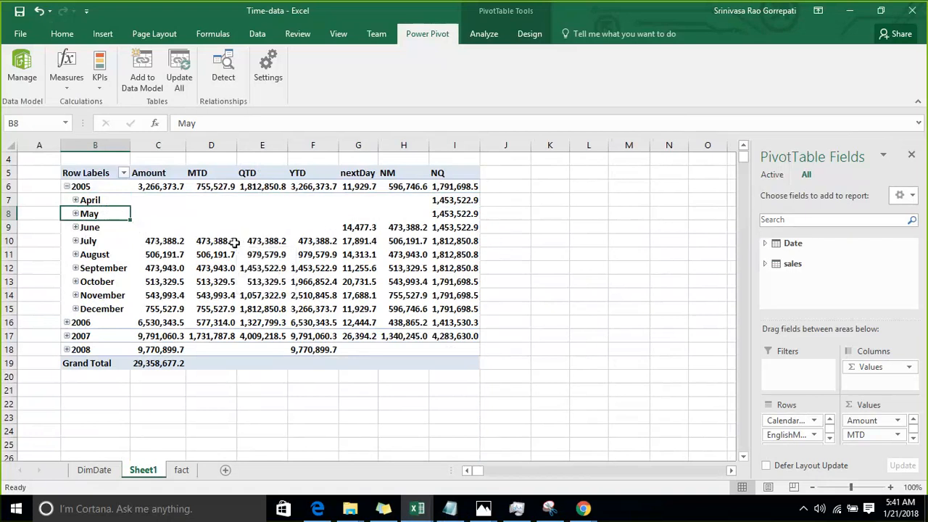
Compare the NQ values for April to June 2005 with the QTD value at the end of September 2005
left_click_drag(234, 243, 230, 264)
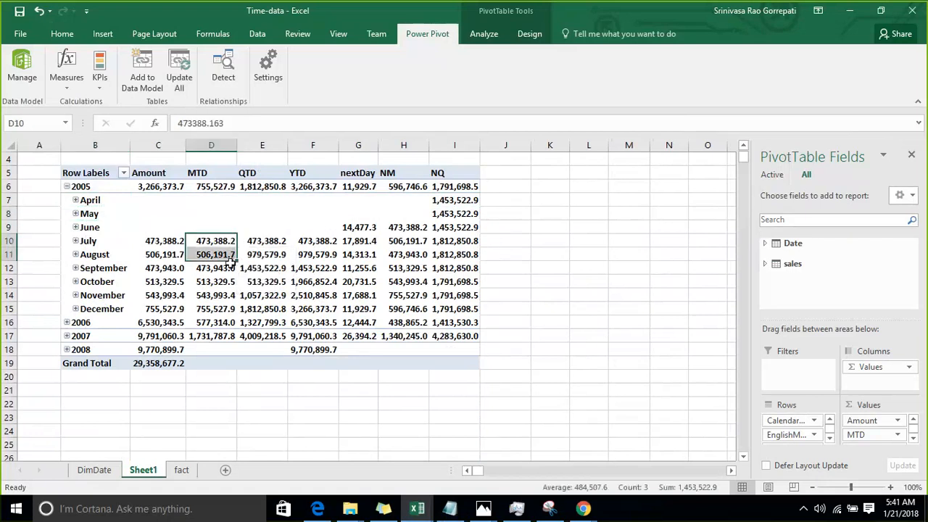
left_click(269, 272)
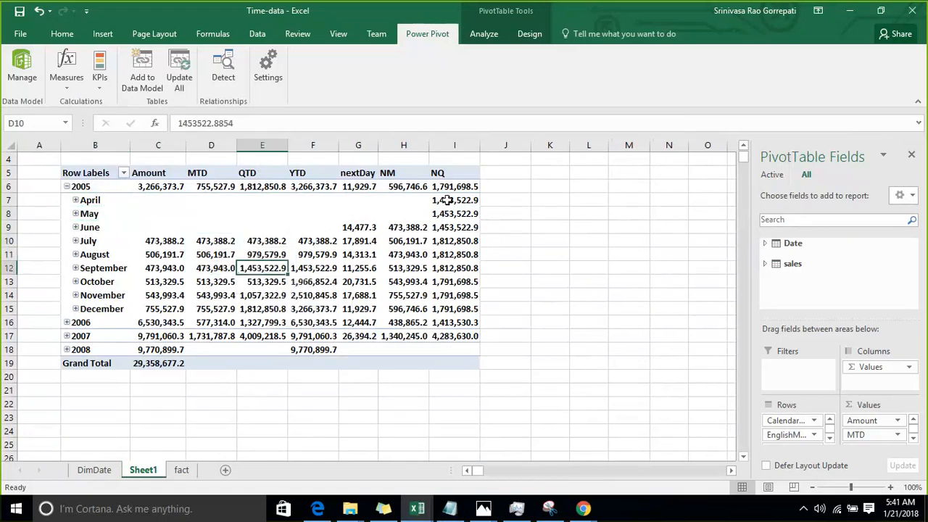
left_click_drag(443, 201, 444, 226)
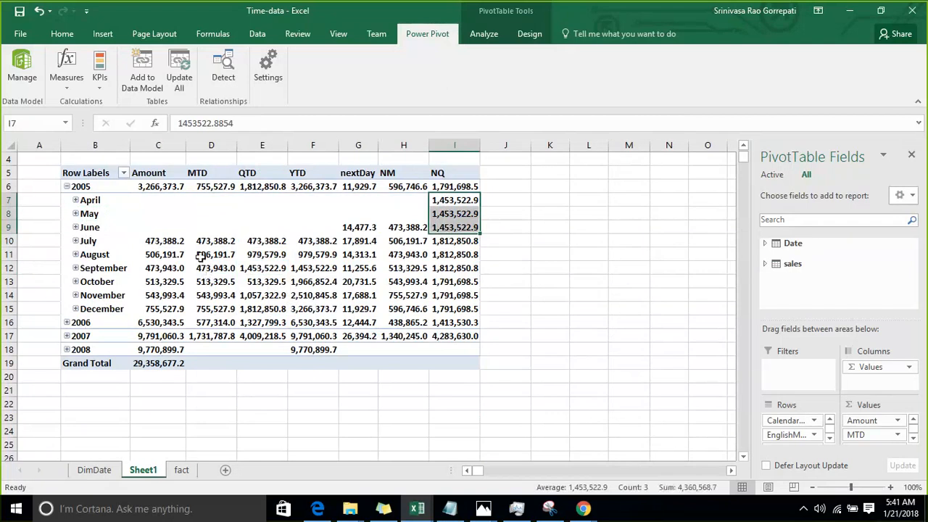
Compare the NQ values for July to September 2005 with the QTD value at the end of December 2005
left_click_drag(456, 242, 420, 266)
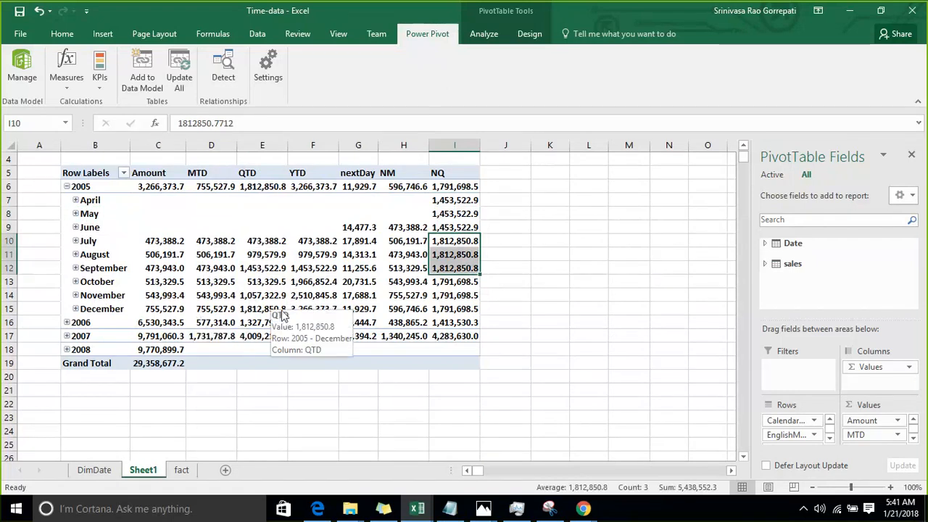
left_click(265, 303)
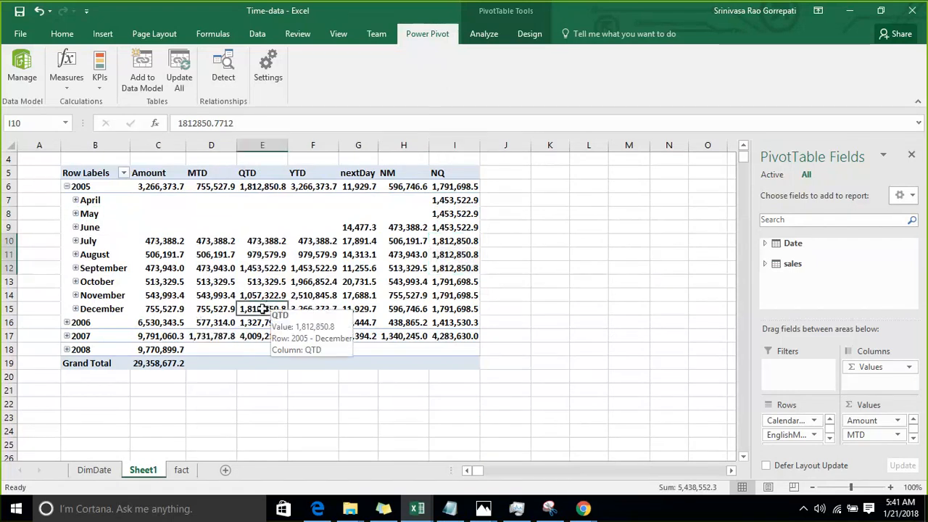
left_click_drag(454, 242, 455, 253)
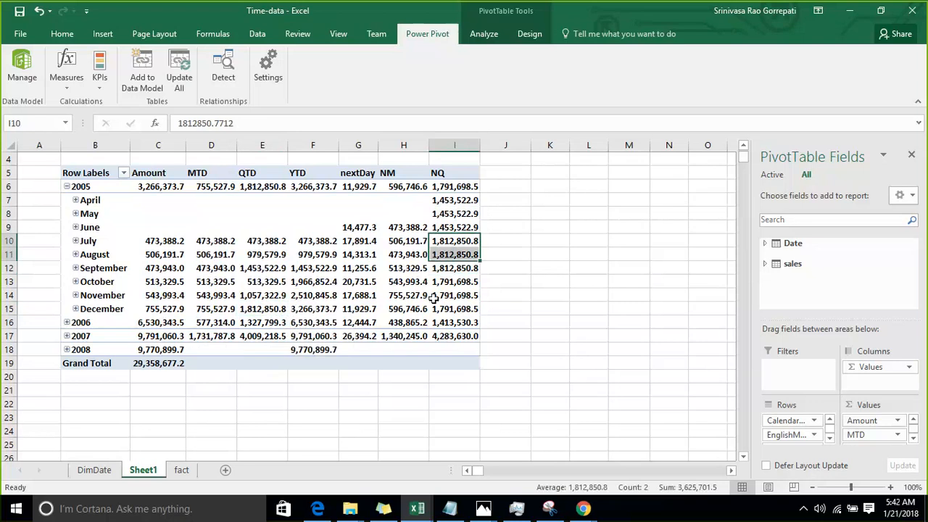
Expand 2006 to its month rows and compare the March 2006 QTD value with the NQ values for October to December 2005
left_click(445, 281)
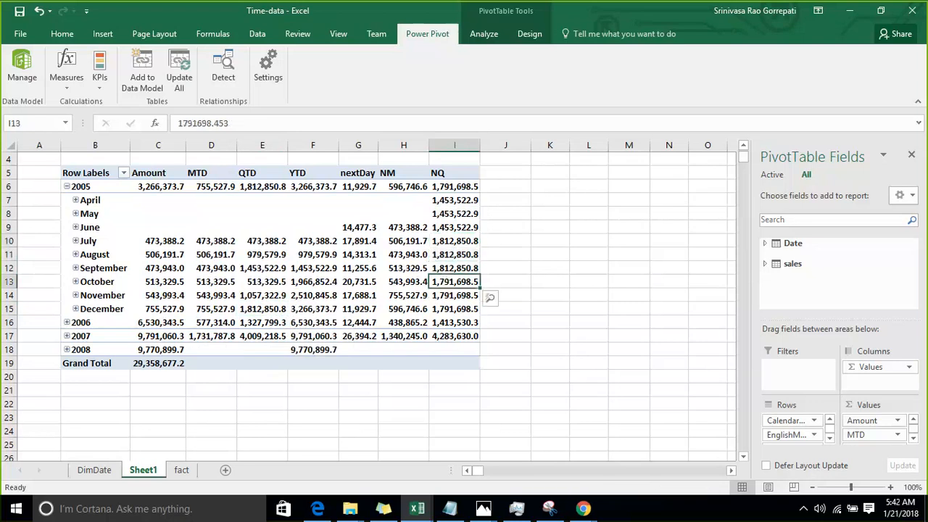
left_click(66, 321)
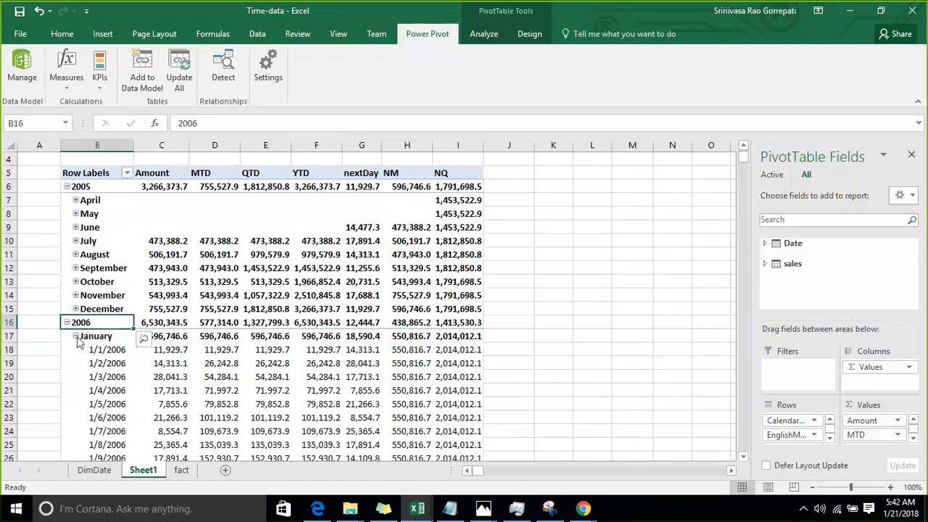
left_click(75, 335)
left_click(76, 350)
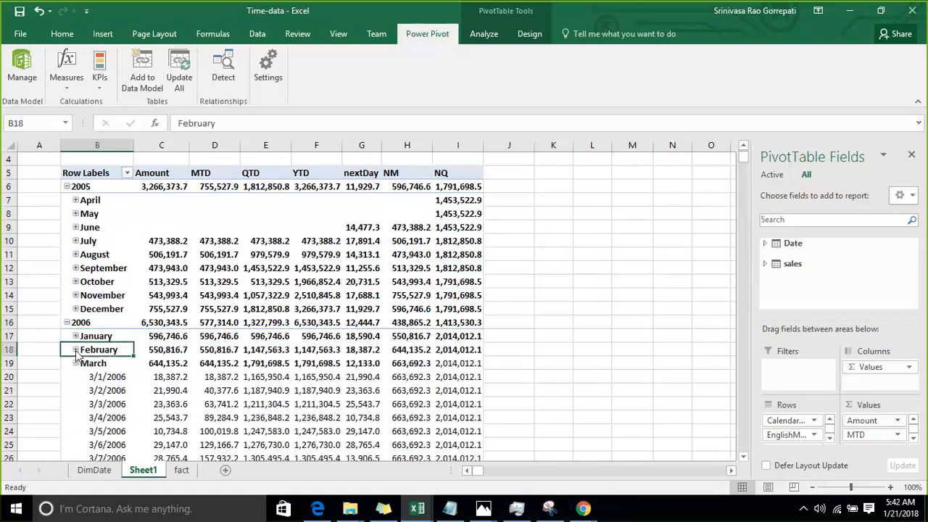
left_click(75, 363)
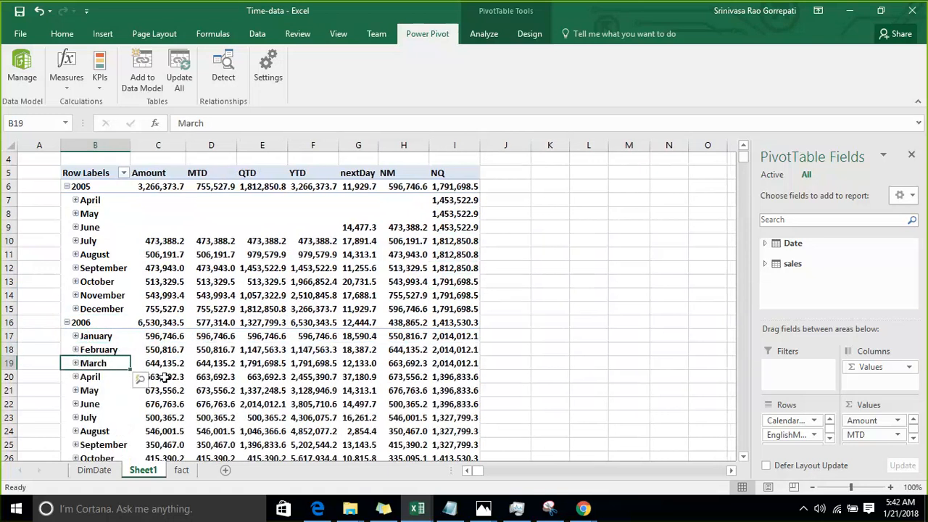
left_click(264, 363)
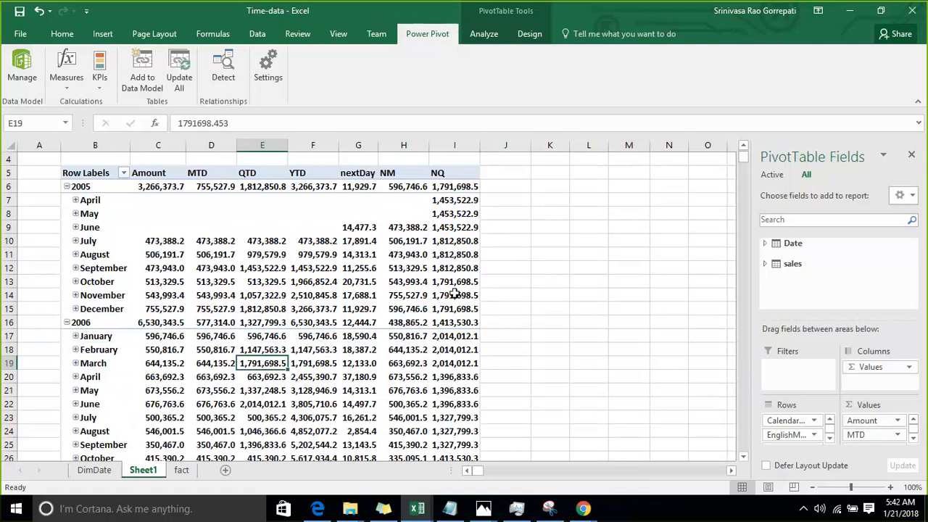
left_click_drag(455, 295, 459, 322)
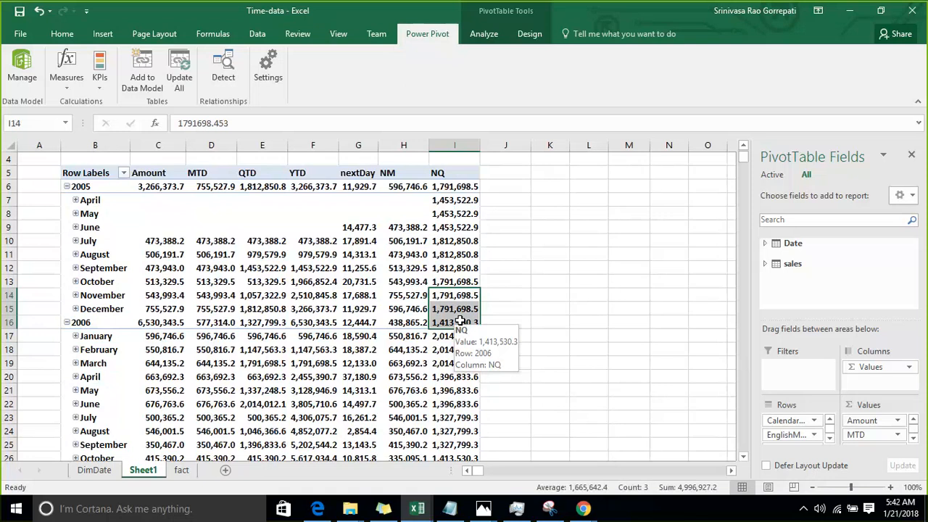
Open the list of all existing measures and review their names
left_click(64, 88)
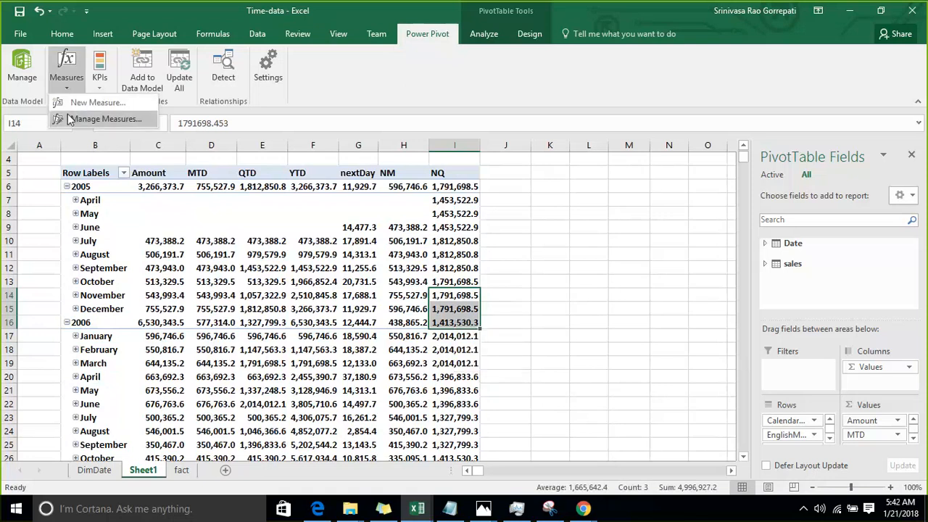
left_click(102, 119)
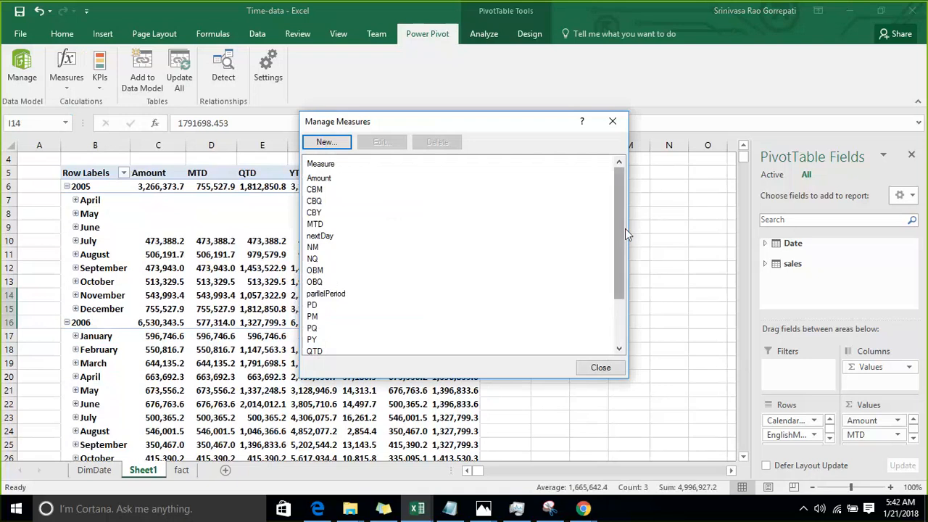
left_click_drag(621, 227, 620, 198)
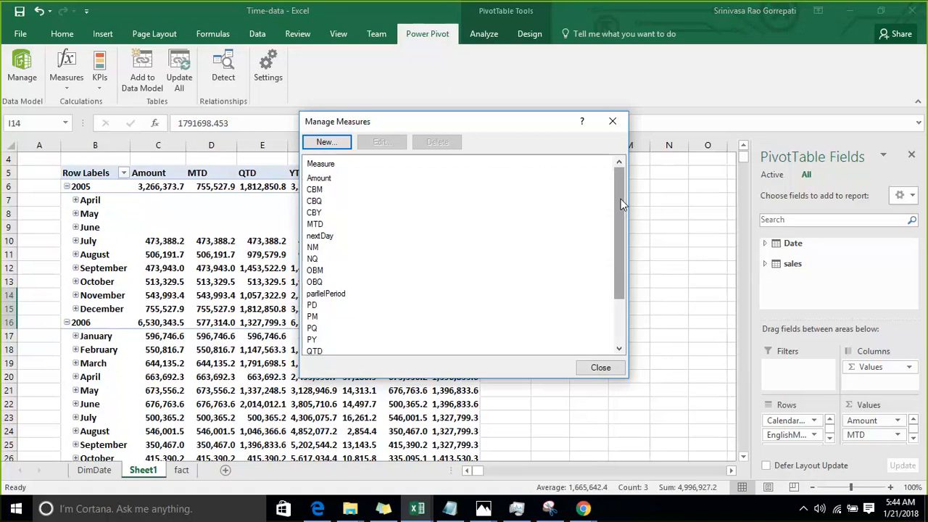
left_click(326, 142)
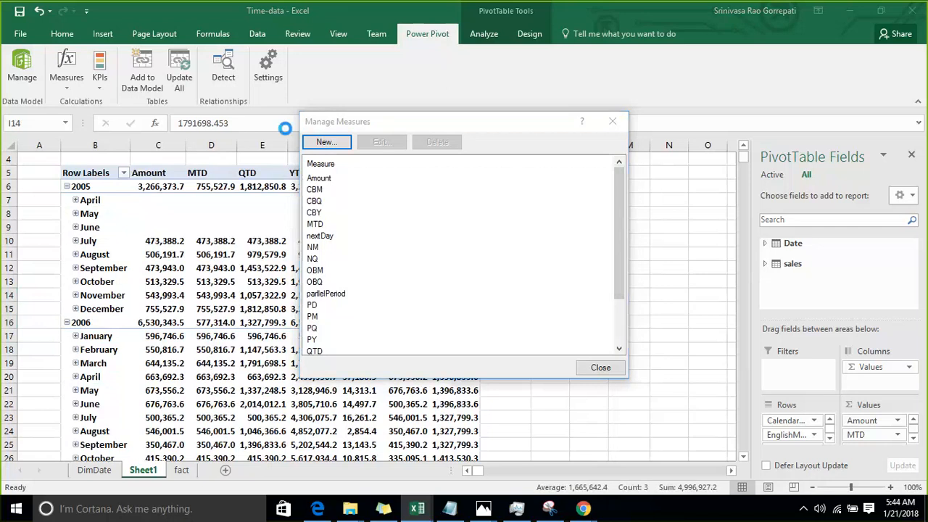
mouse_move(127, 138)
left_mouse_down()
mouse_move(141, 177)
mouse_move(719, 248)
left_mouse_up()
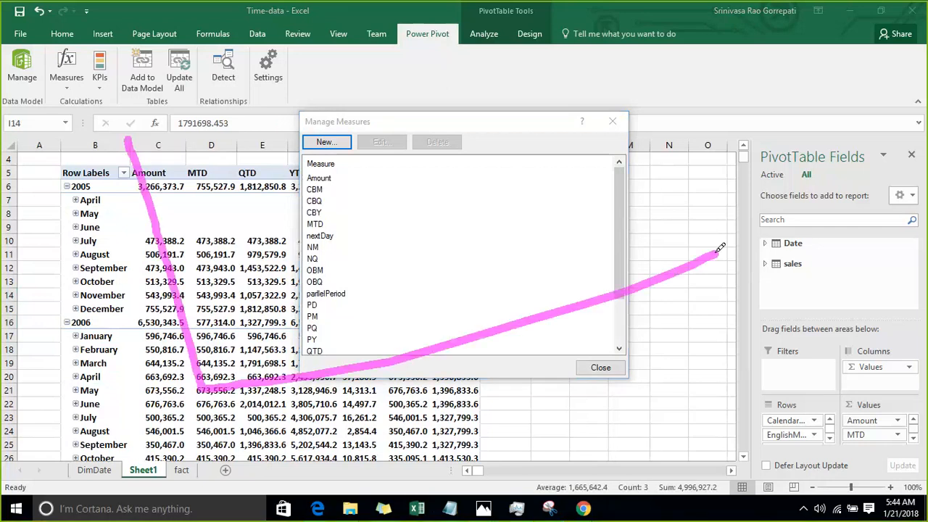
mouse_move(789, 43)
left_mouse_down()
mouse_move(576, 71)
mouse_move(489, 166)
left_mouse_up()
left_click_drag(484, 128, 531, 184)
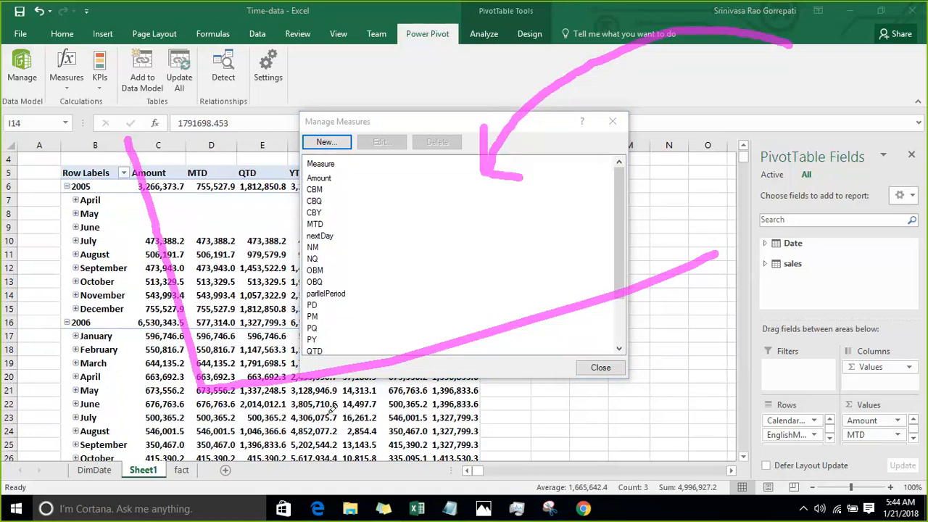
mouse_move(317, 415)
left_mouse_down()
mouse_move(310, 452)
mouse_move(624, 323)
left_mouse_up()
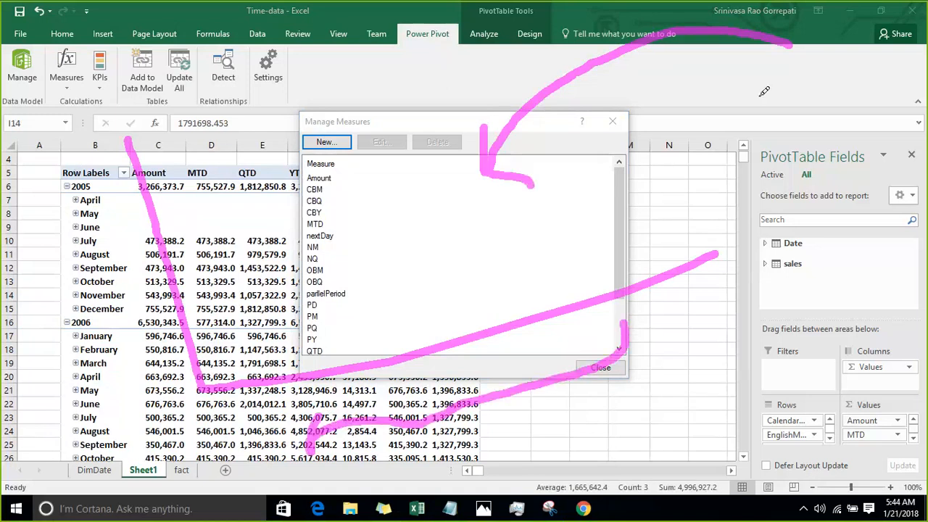
mouse_move(837, 64)
left_mouse_down()
mouse_move(656, 149)
mouse_move(637, 211)
left_mouse_up()
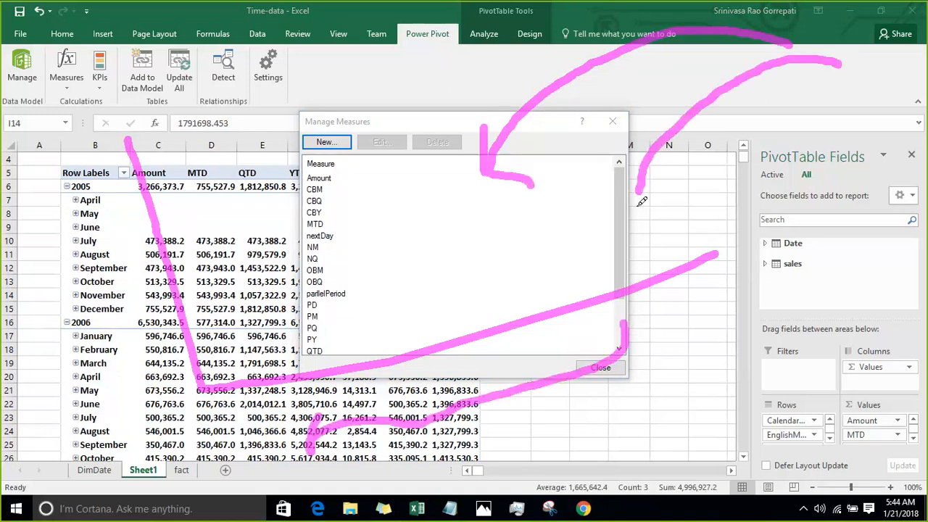
mouse_move(626, 167)
left_mouse_down()
mouse_move(638, 211)
mouse_move(662, 177)
left_mouse_up()
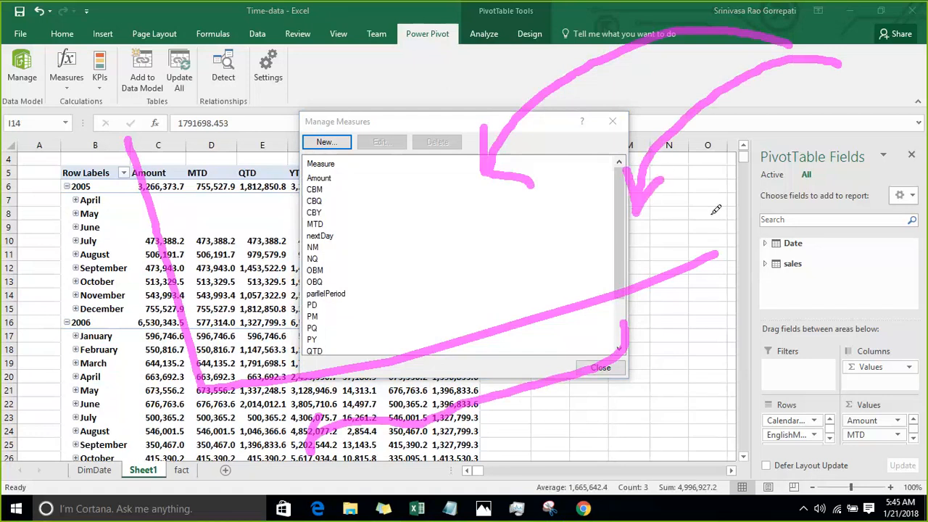
mouse_move(655, 207)
left_mouse_down()
mouse_move(727, 186)
mouse_move(743, 208)
mouse_move(754, 182)
left_mouse_up()
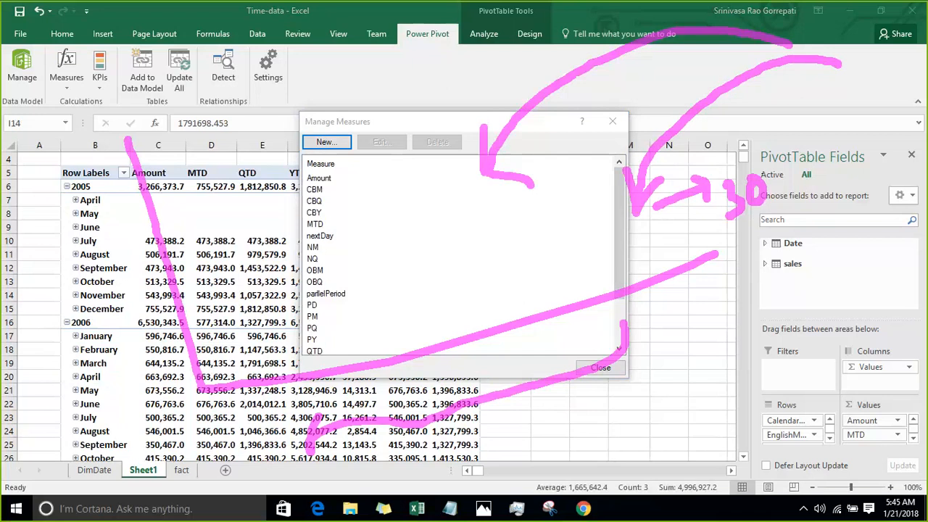
key("Escape")
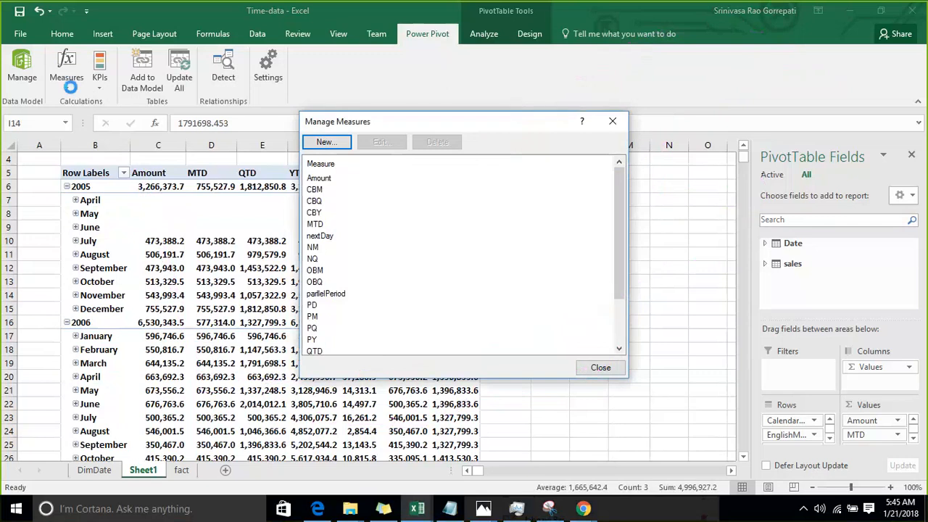
Close the measures list and start a new sales measure with the formula =CALCULATE([Amount],'Date'[FullDateAlternateKey]
left_click(599, 368)
left_click(66, 84)
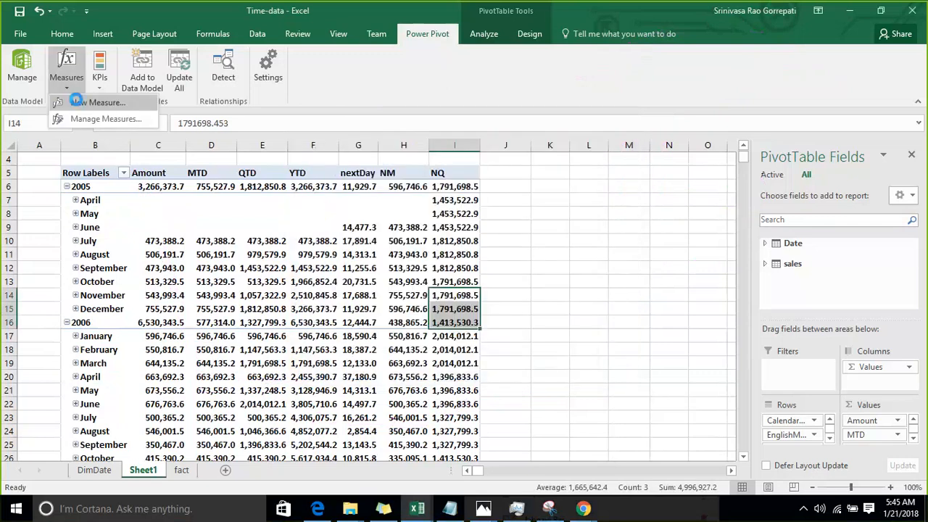
left_click(79, 102)
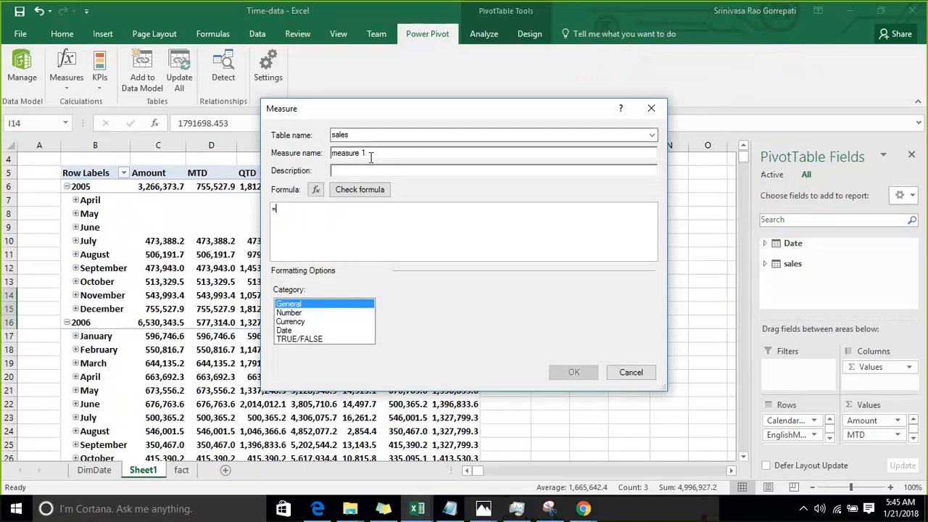
type("C")
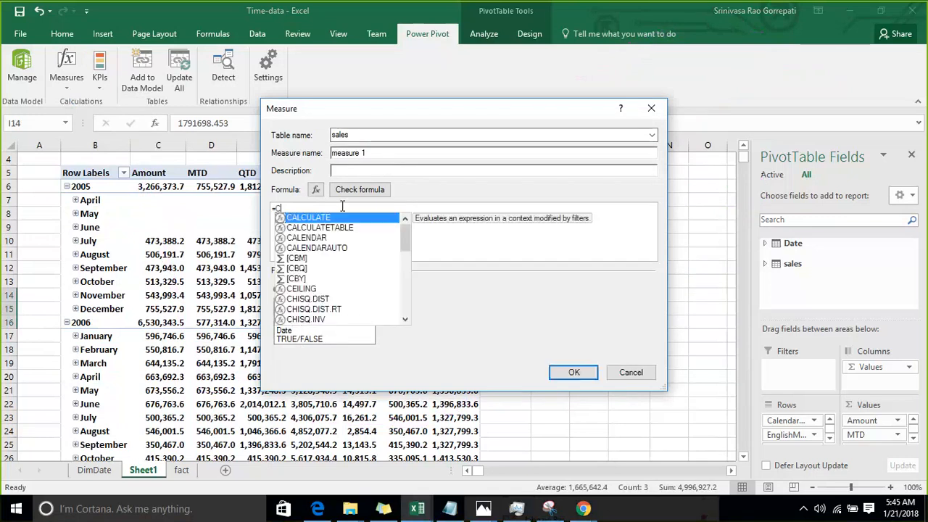
type("ALCULATE([Amount]")
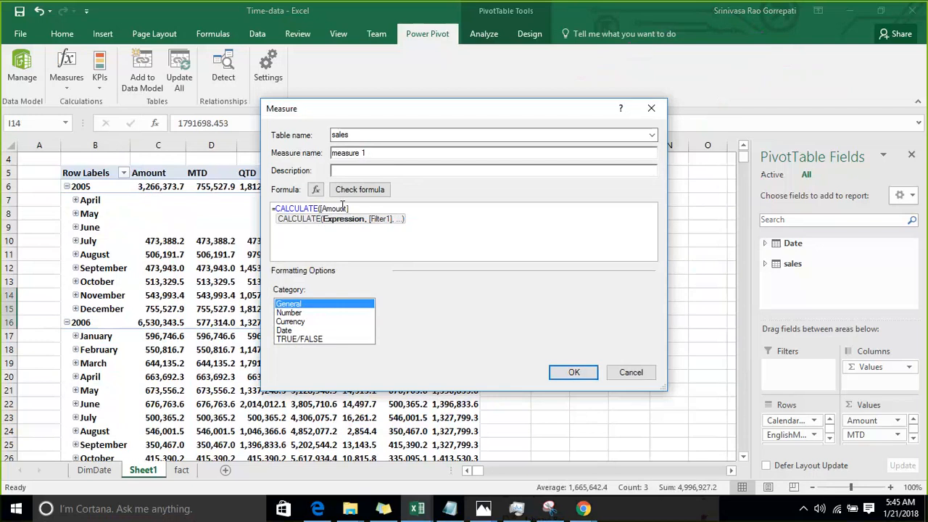
type(",")
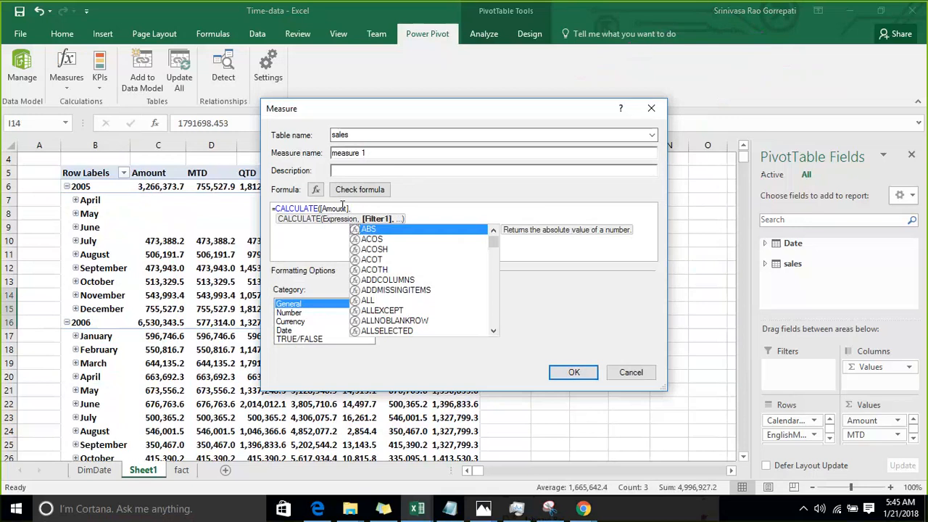
type("fu")
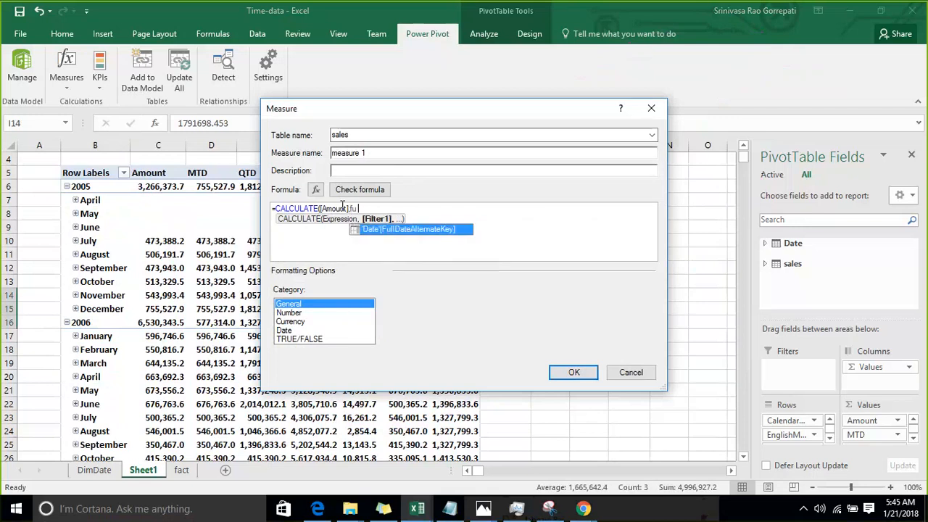
type("l")
key("Tab")
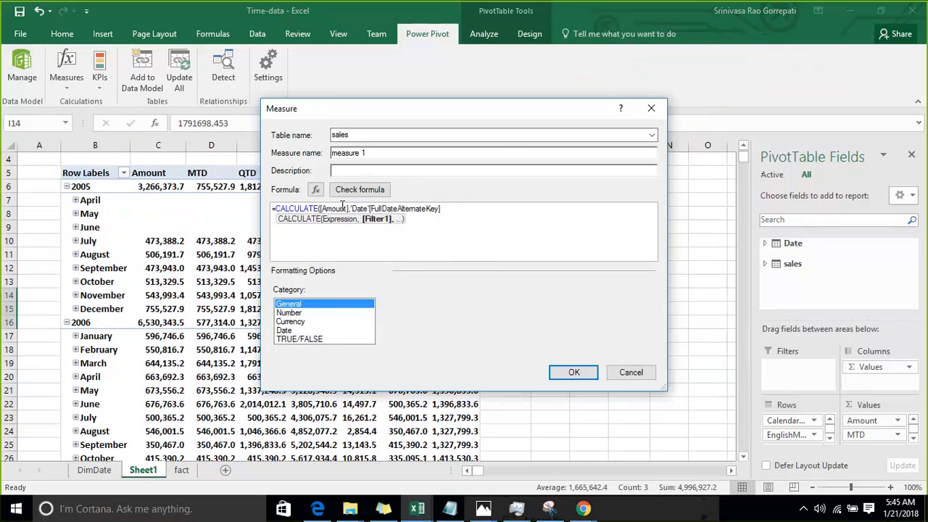
Extend the filter with the comparison >=DATEADD on 'Date'[FullDateAlternateKey], using 30 as the number of intervals
type(">=")
type("date")
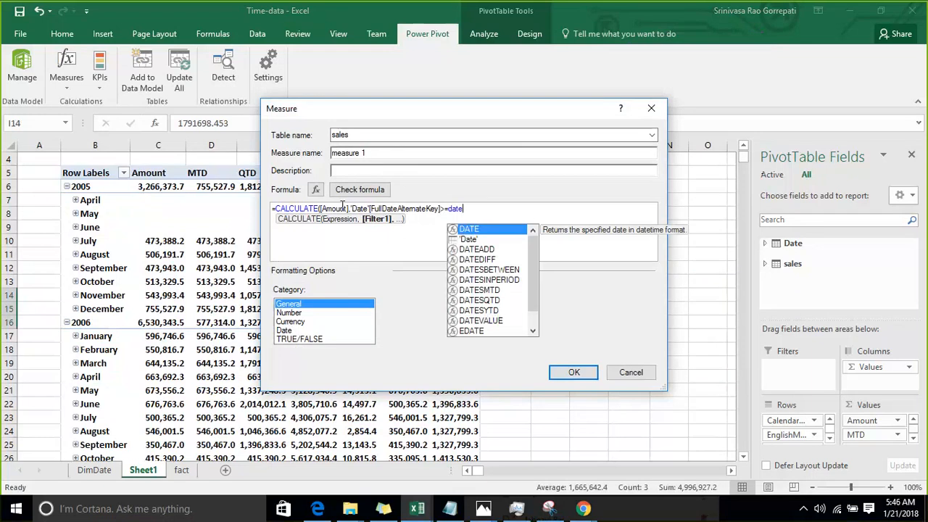
key("Down")
key("Down")
key("Tab")
type("fu")
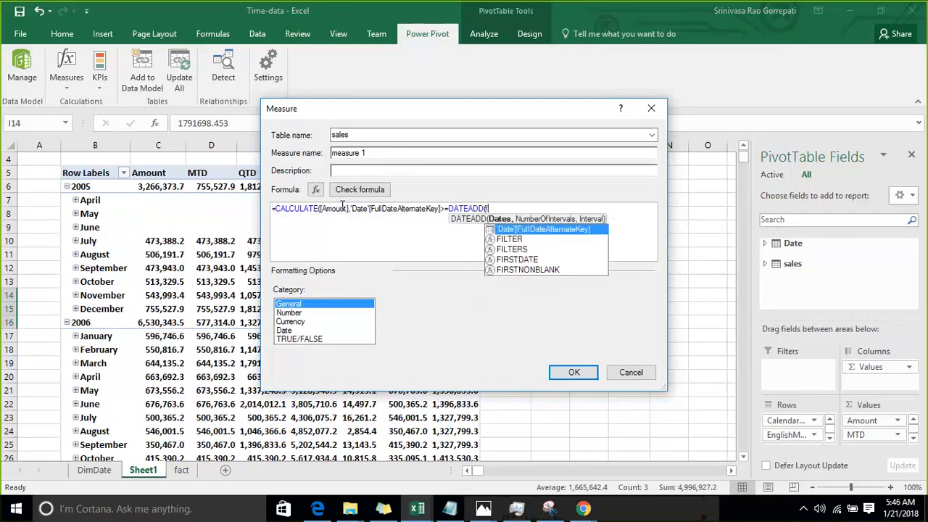
key("Tab")
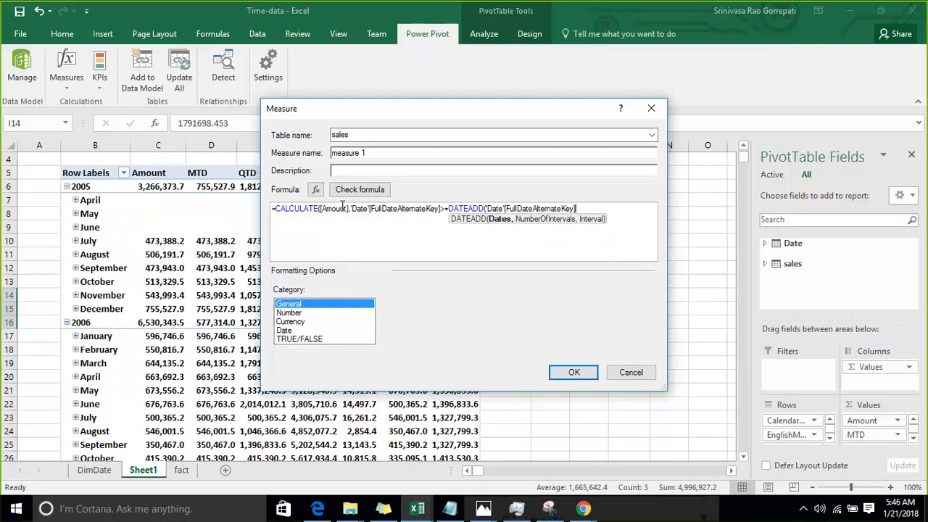
type(",")
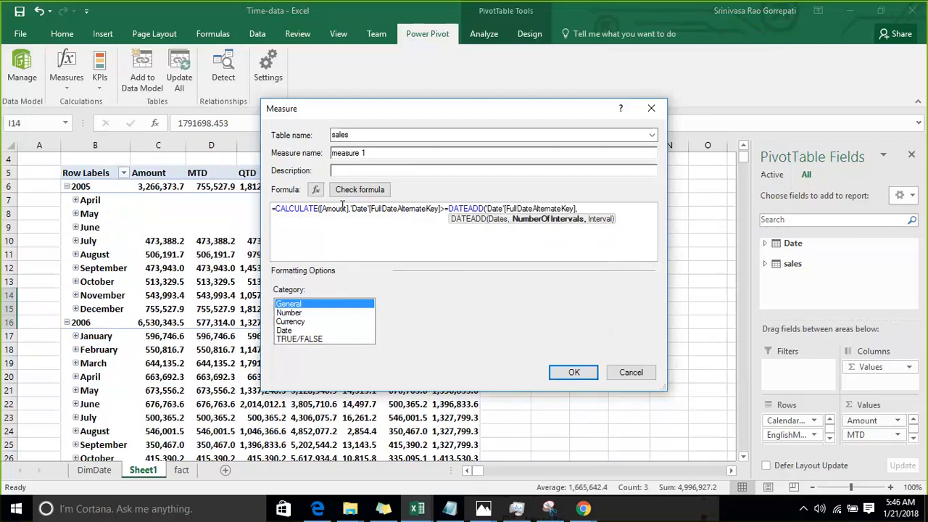
type("30,")
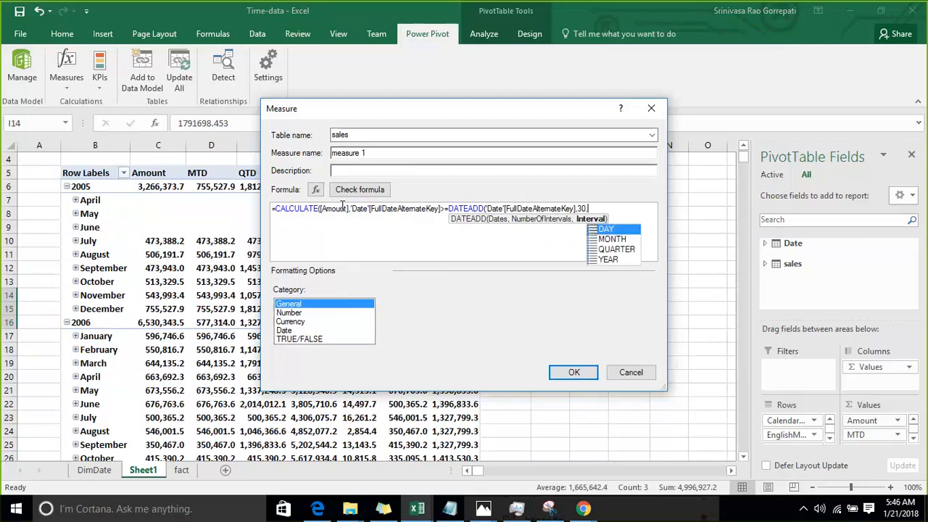
type("d")
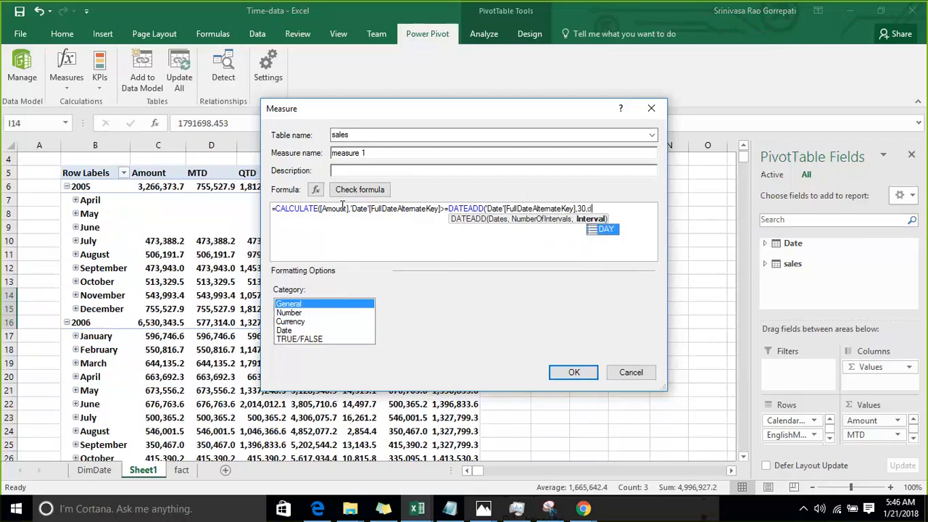
Change the number of intervals to -30, set the interval to DAY and close both functions' parentheses
key("Left")
key("Left")
key("Left")
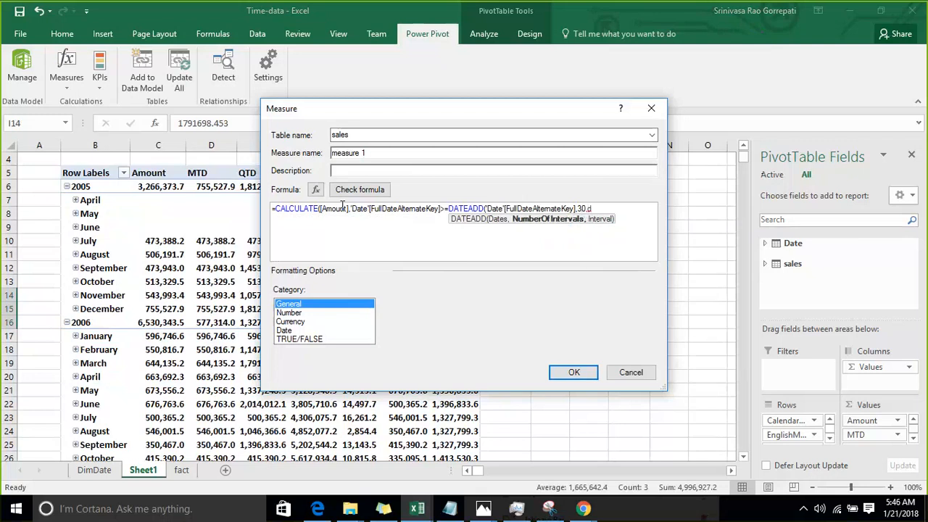
type("-")
key("Right")
key("Right")
key("Right")
key("Right")
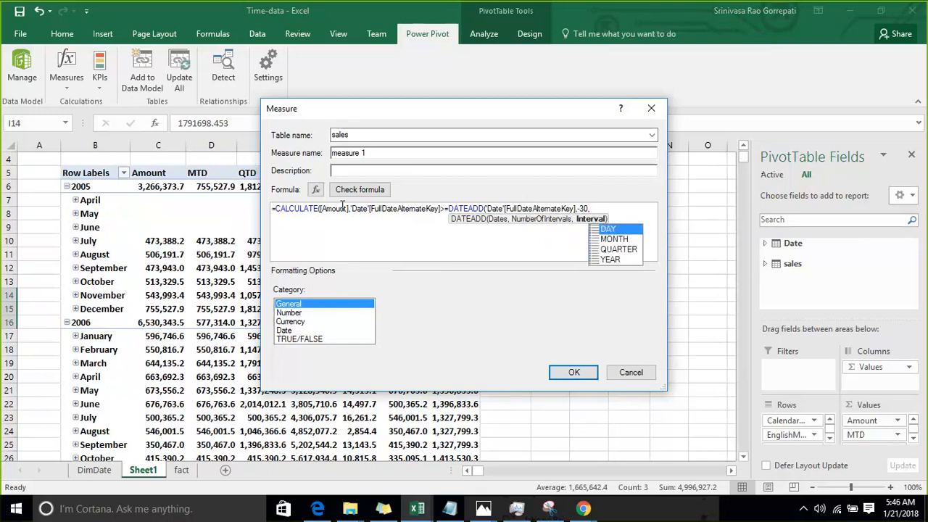
key("Tab")
type(")")
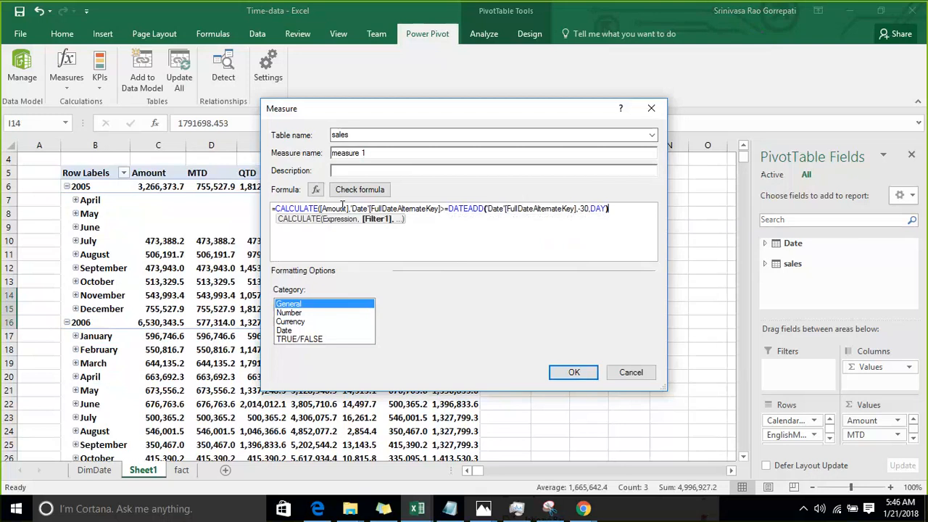
type(")")
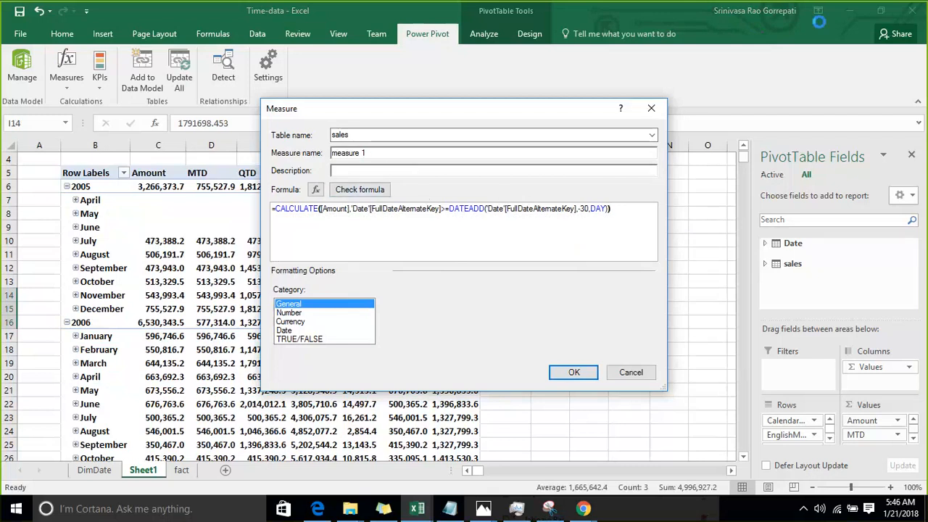
left_click(716, 19)
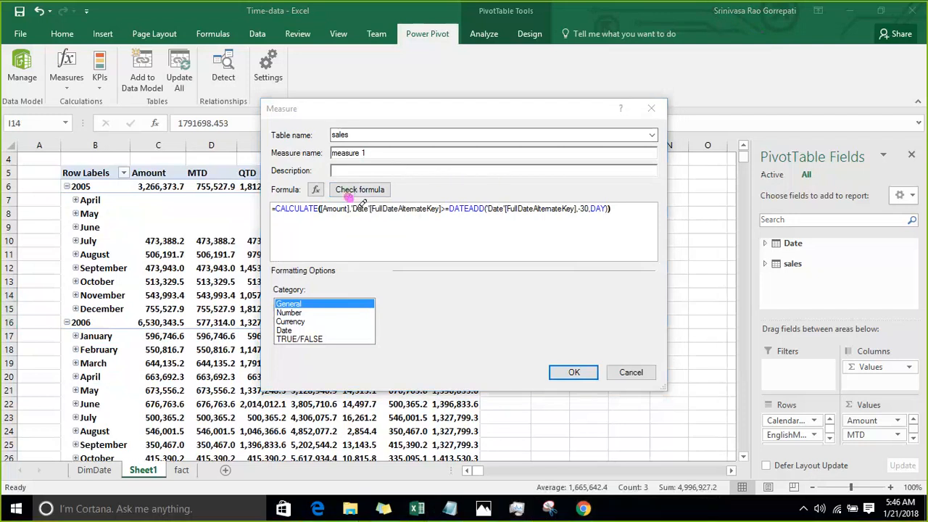
mouse_move(347, 195)
left_mouse_down()
mouse_move(331, 222)
mouse_move(307, 196)
mouse_move(347, 190)
left_mouse_up()
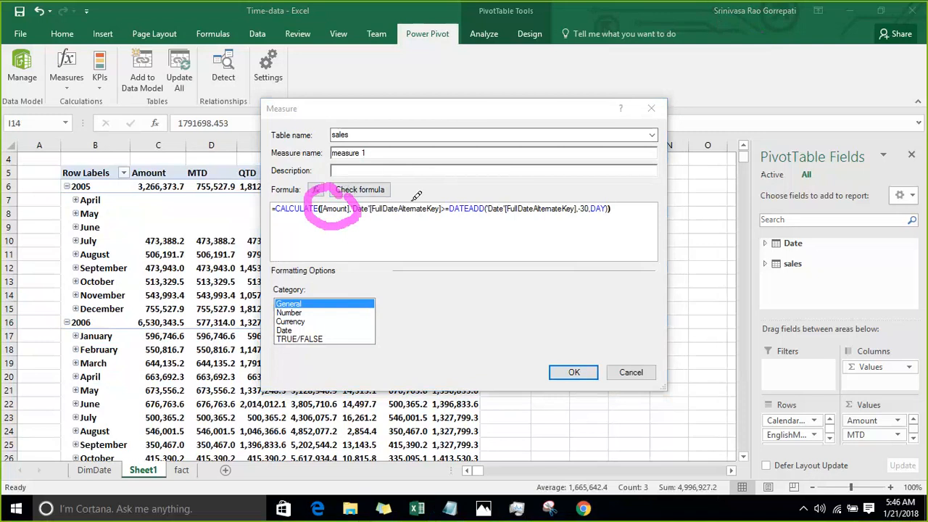
left_click_drag(412, 184, 413, 198)
type("-")
mouse_move(404, 213)
left_mouse_down()
mouse_move(407, 253)
mouse_move(420, 244)
left_mouse_up()
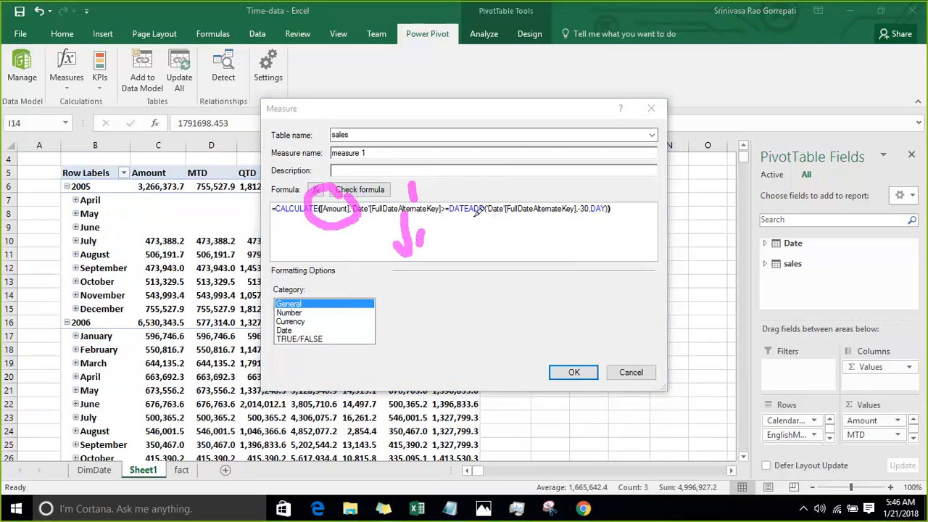
mouse_move(512, 209)
left_mouse_down()
mouse_move(517, 238)
mouse_move(555, 230)
left_mouse_up()
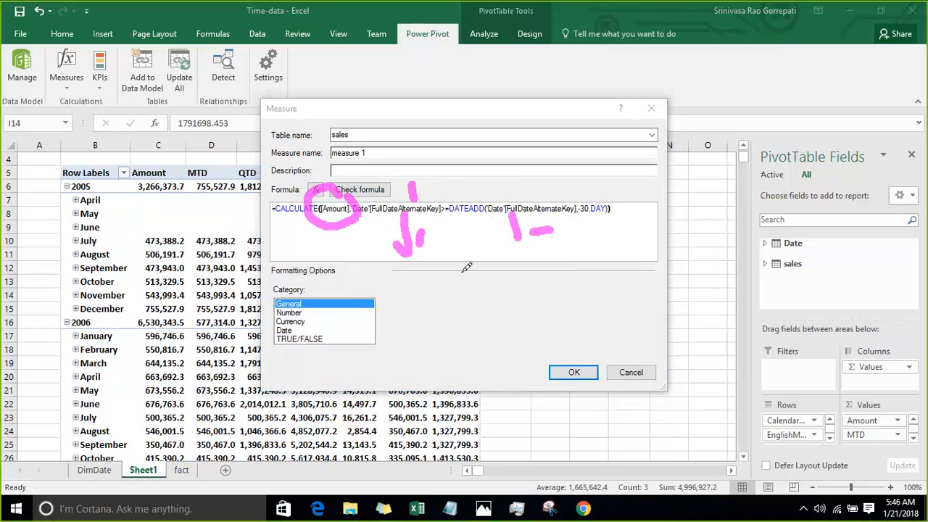
left_click_drag(386, 281, 437, 319)
left_click_drag(432, 275, 503, 283)
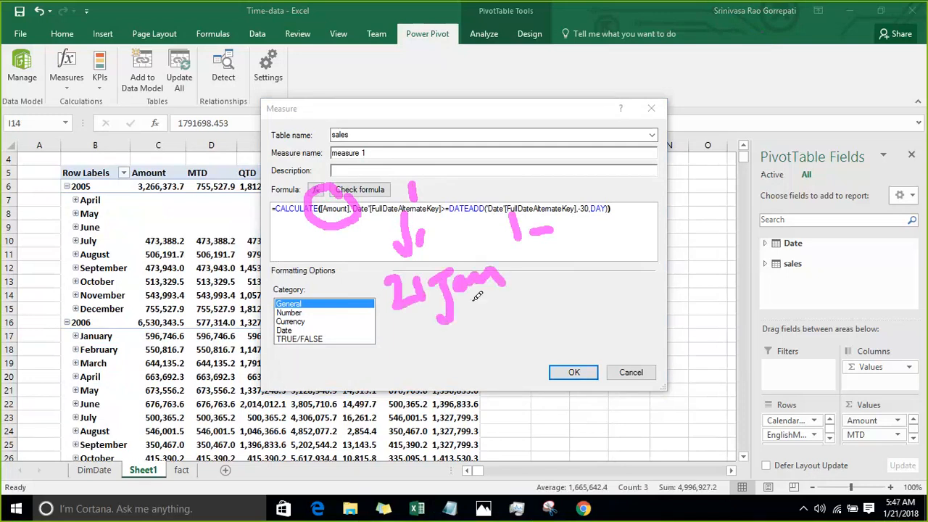
left_click_drag(376, 37, 410, 254)
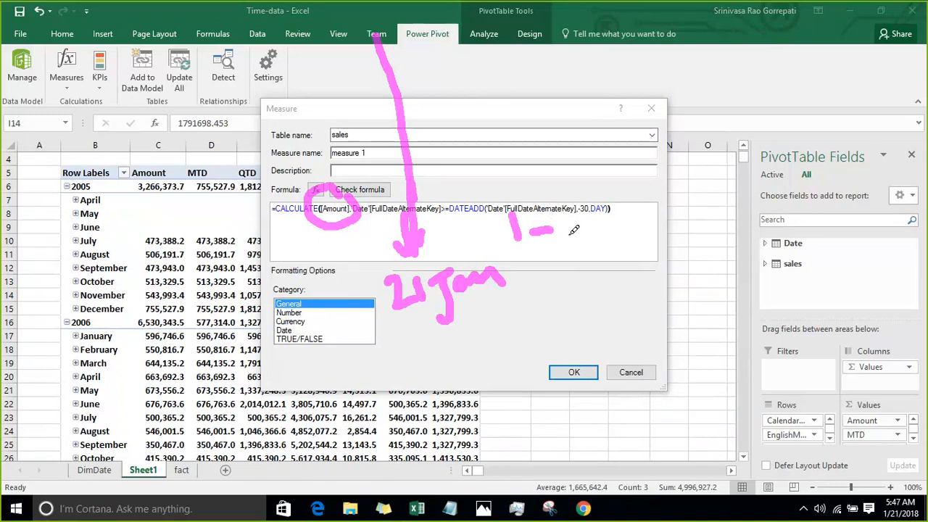
mouse_move(569, 233)
left_mouse_down()
mouse_move(615, 321)
mouse_move(608, 333)
mouse_move(613, 290)
mouse_move(631, 292)
mouse_move(648, 315)
left_mouse_up()
mouse_move(661, 283)
left_mouse_down()
mouse_move(667, 296)
mouse_move(681, 289)
left_mouse_up()
left_click_drag(680, 271, 763, 253)
mouse_move(458, 226)
left_mouse_down()
mouse_move(445, 190)
mouse_move(607, 174)
mouse_move(542, 237)
mouse_move(469, 232)
mouse_move(464, 216)
left_mouse_up()
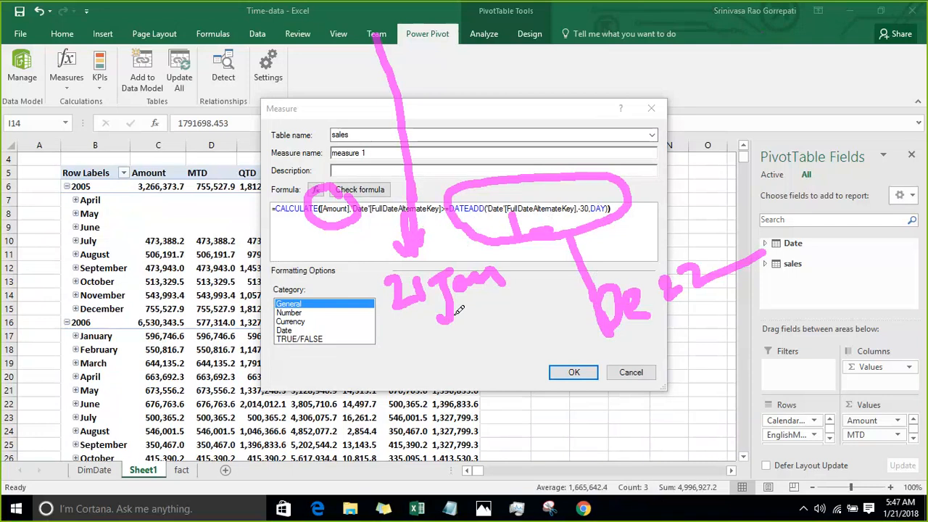
mouse_move(431, 225)
left_mouse_down()
mouse_move(434, 245)
mouse_move(553, 264)
mouse_move(570, 283)
mouse_move(562, 295)
left_mouse_up()
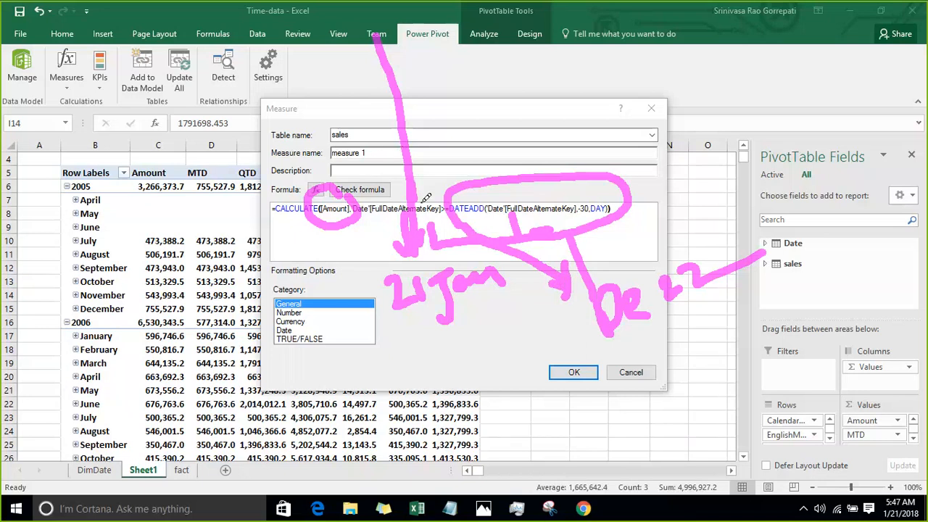
left_click(726, 21)
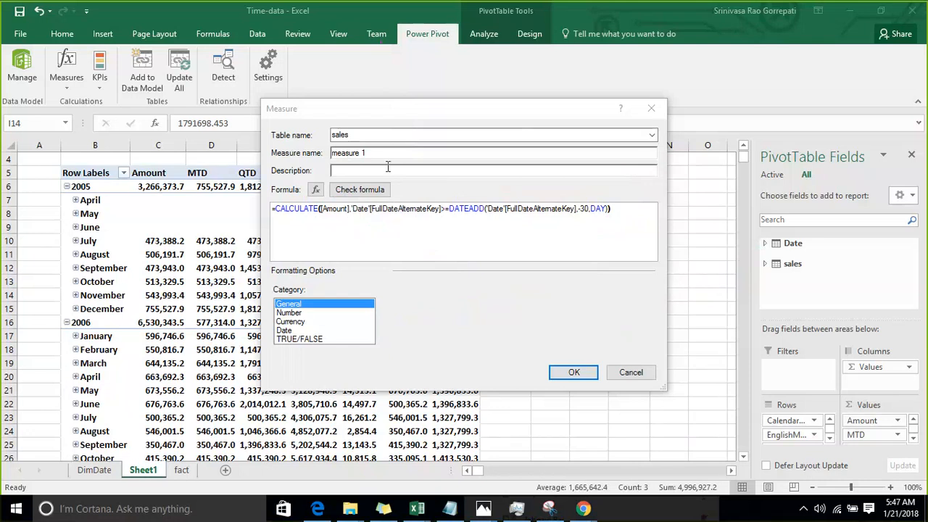
Name the measure last30, format it as a decimal number with 1 decimal place and a 1000 separator, and save it
left_click_drag(384, 153, 307, 162)
type("last30")
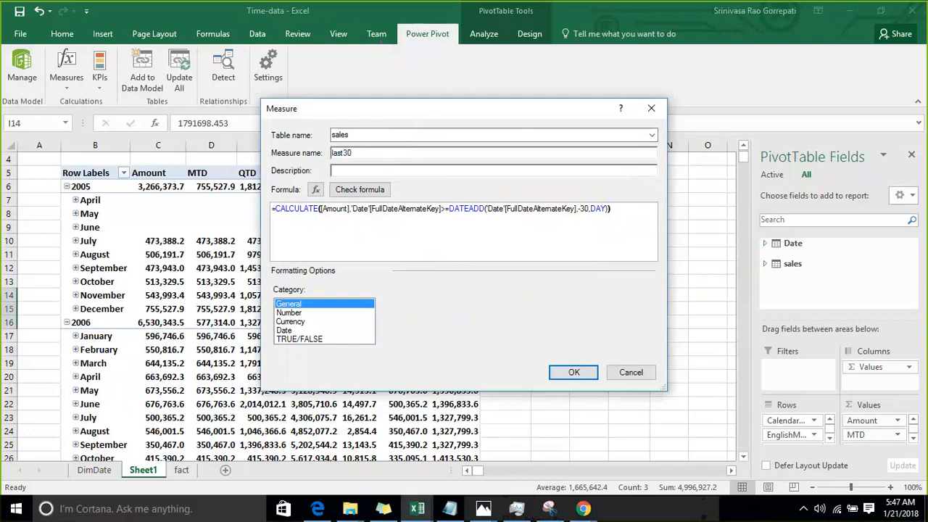
left_click(340, 313)
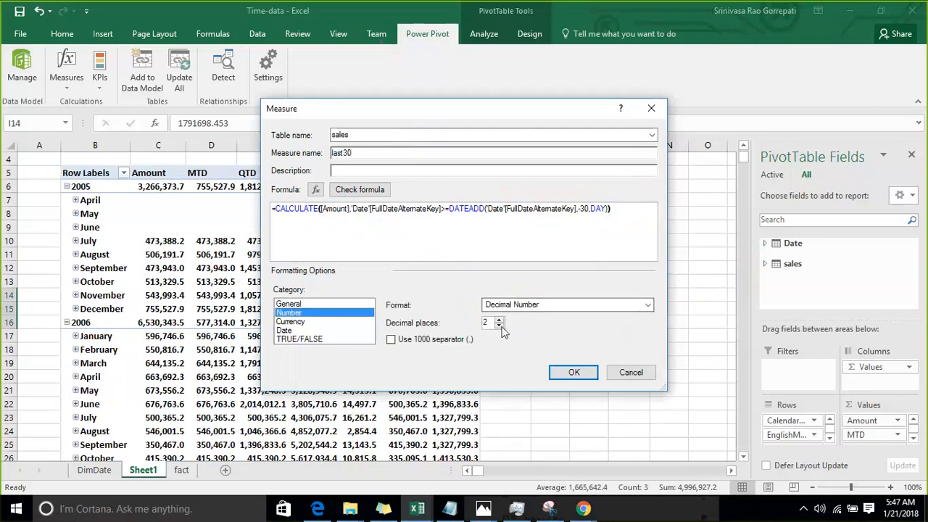
left_click(499, 325)
left_click(431, 340)
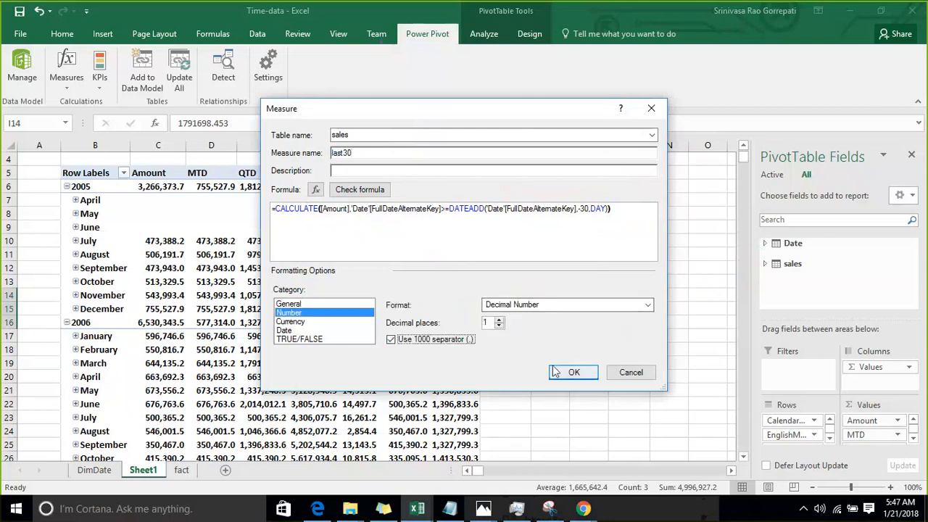
left_click(560, 373)
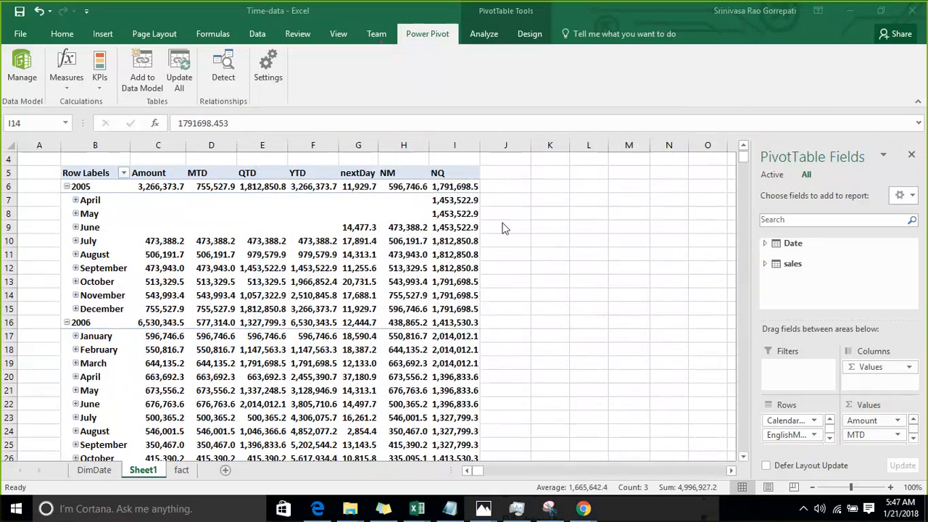
Try to add the last30 measure from the sales table to the PivotTable values
left_click(437, 172)
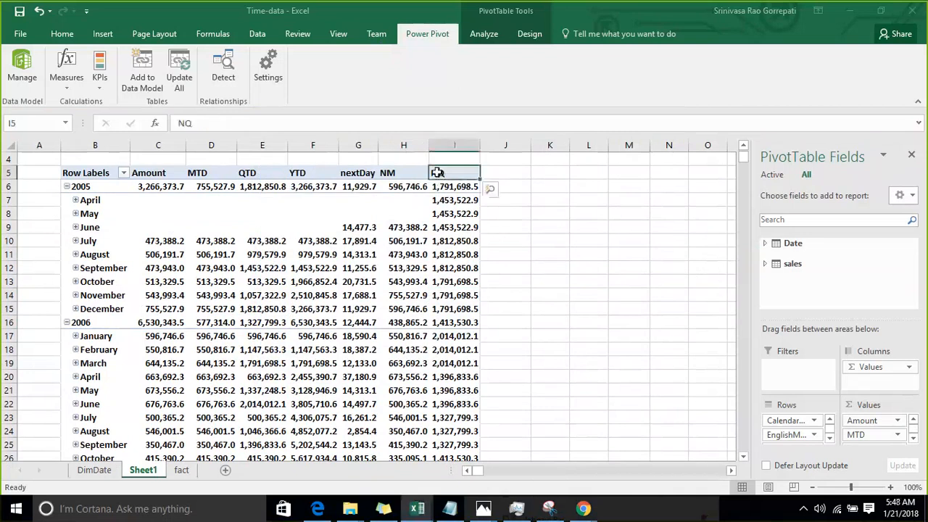
left_click(767, 263)
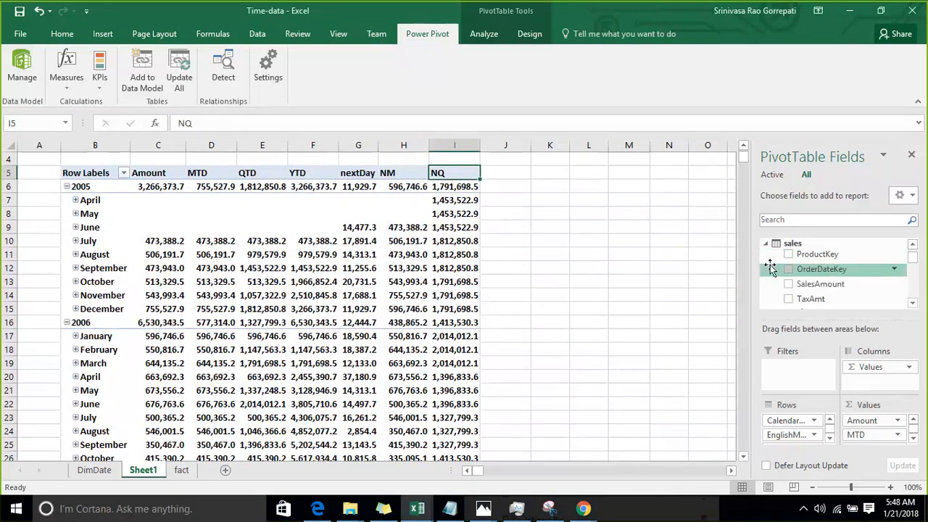
scroll(771, 268, "down", 10)
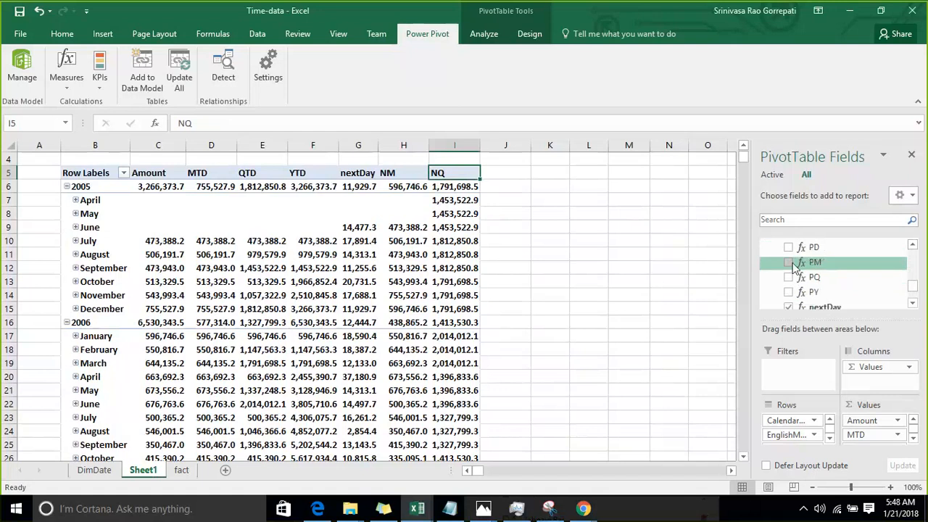
scroll(795, 267, "down", 2)
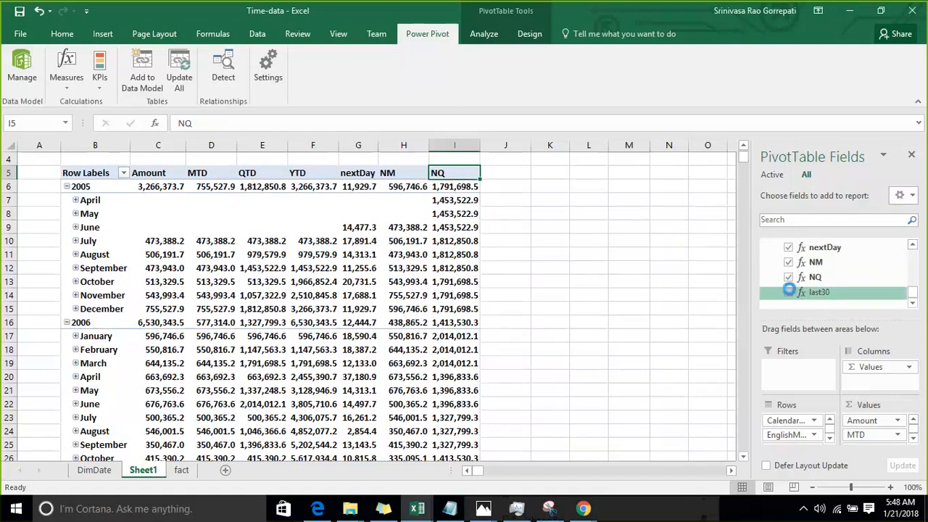
left_click(788, 292)
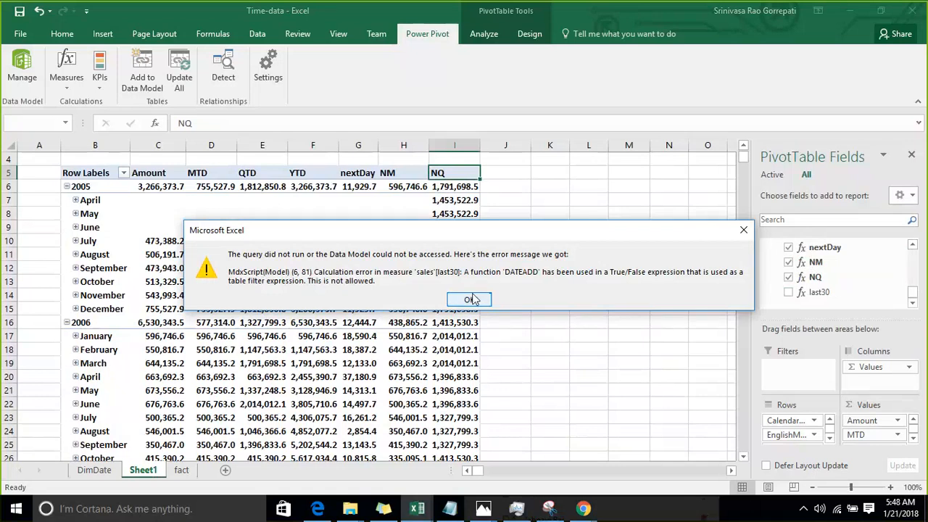
Remove the NQ, NM and nextDay measures from the PivotTable values
left_click(471, 299)
left_click(788, 277)
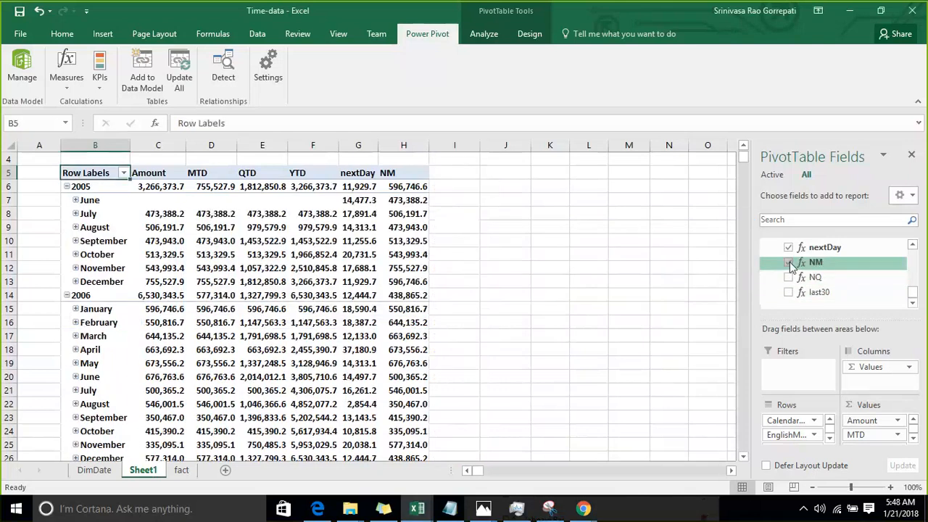
left_click(788, 262)
scroll(775, 271, "up", 1)
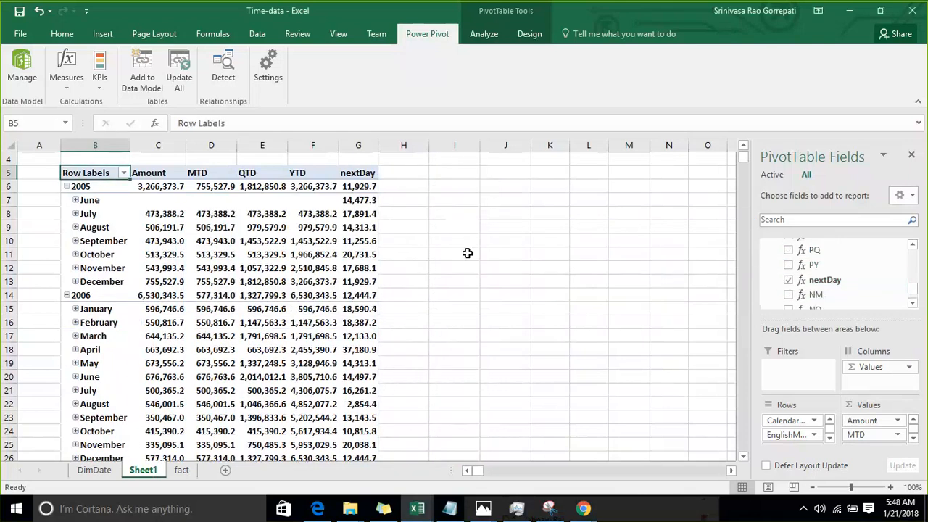
left_click(788, 281)
scroll(791, 297, "down", 1)
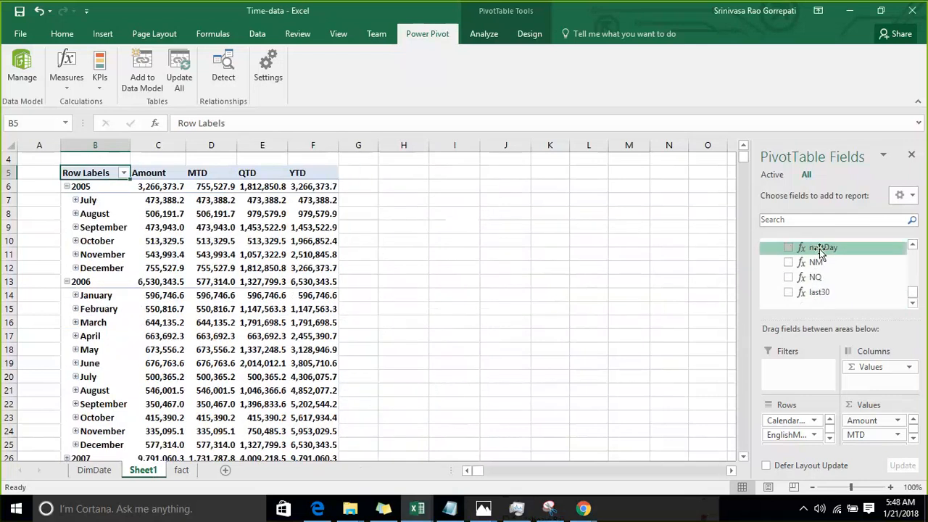
Try again to add the last30 measure to the PivotTable, now without the next-period measures
left_click(789, 294)
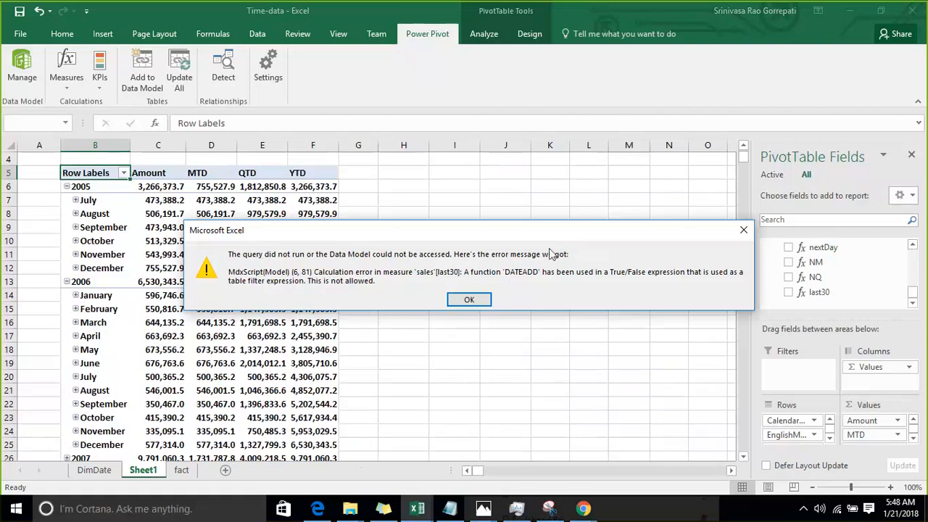
left_click(478, 299)
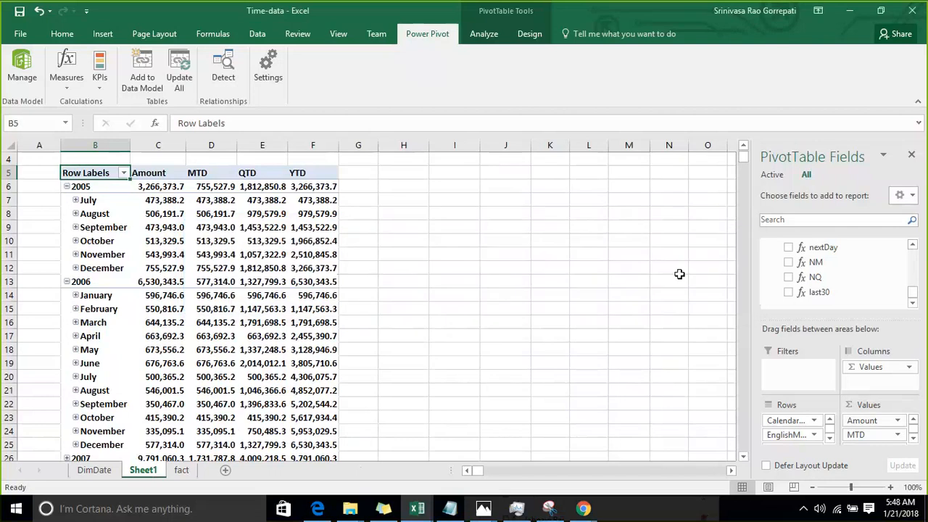
left_click(330, 255)
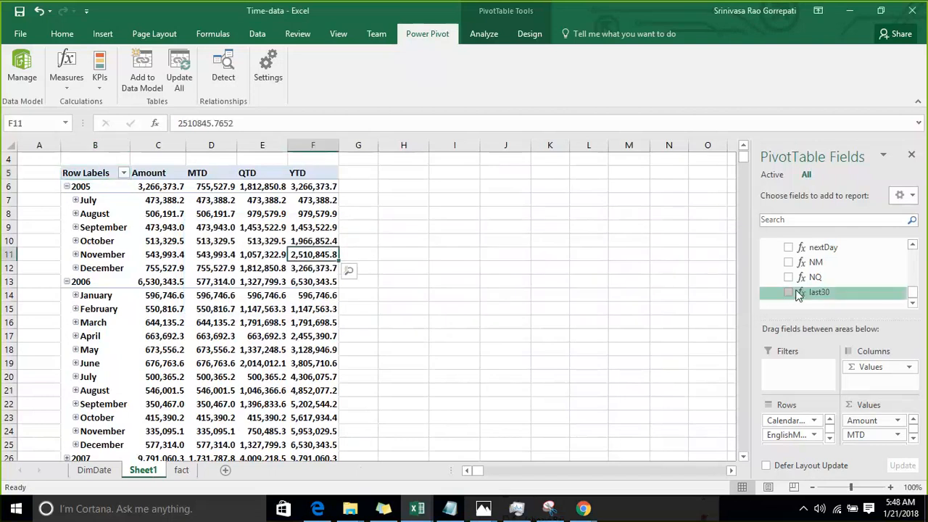
left_click(453, 267)
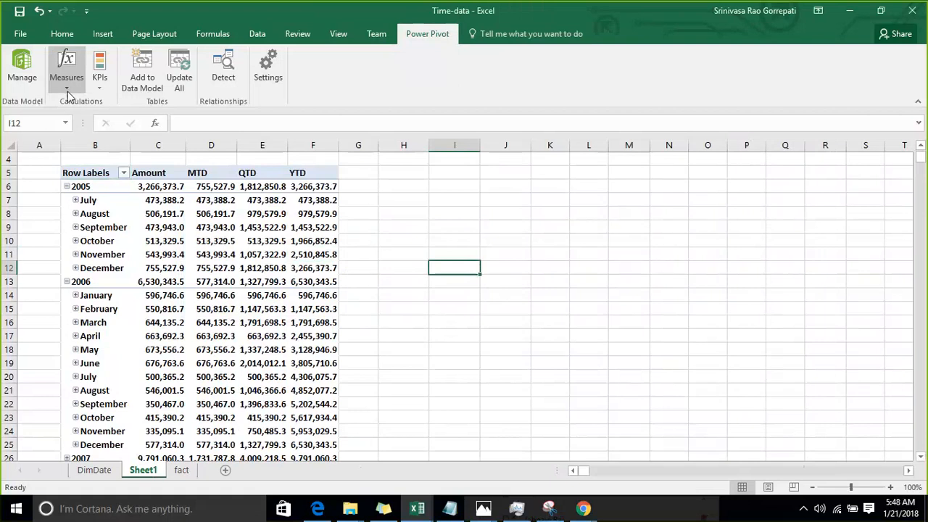
Open the last30 measure for editing from the list of measures and check its formula
left_click(67, 95)
left_click(91, 121)
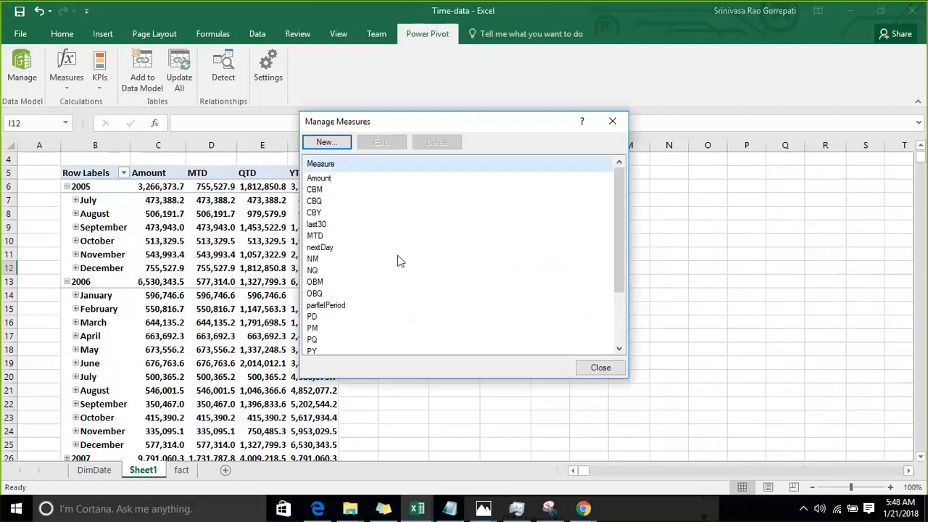
scroll(398, 261, "down", 3)
scroll(389, 273, "up", 3)
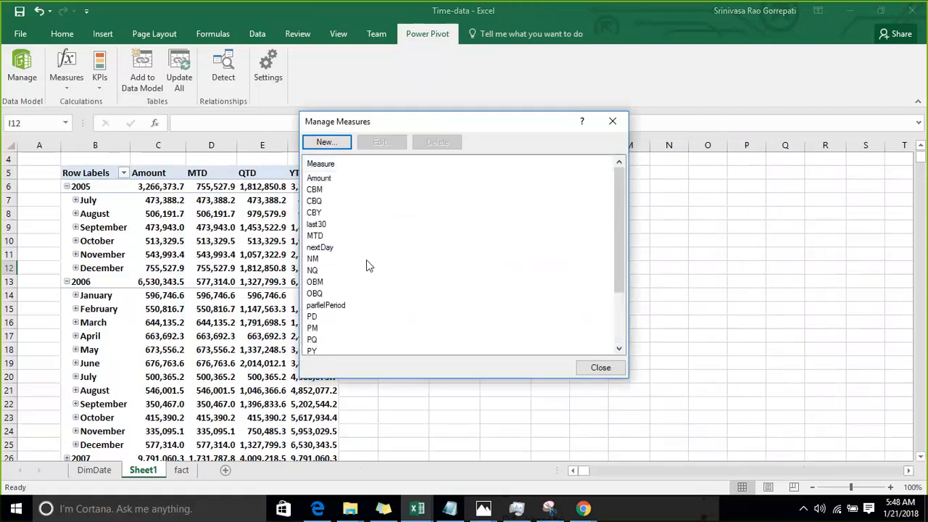
left_click(326, 229)
left_click(380, 143)
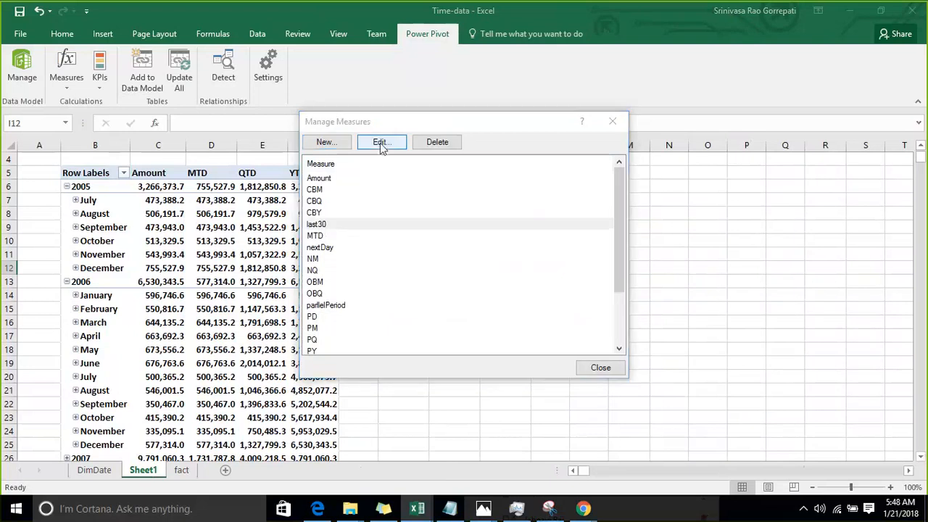
left_click(372, 124)
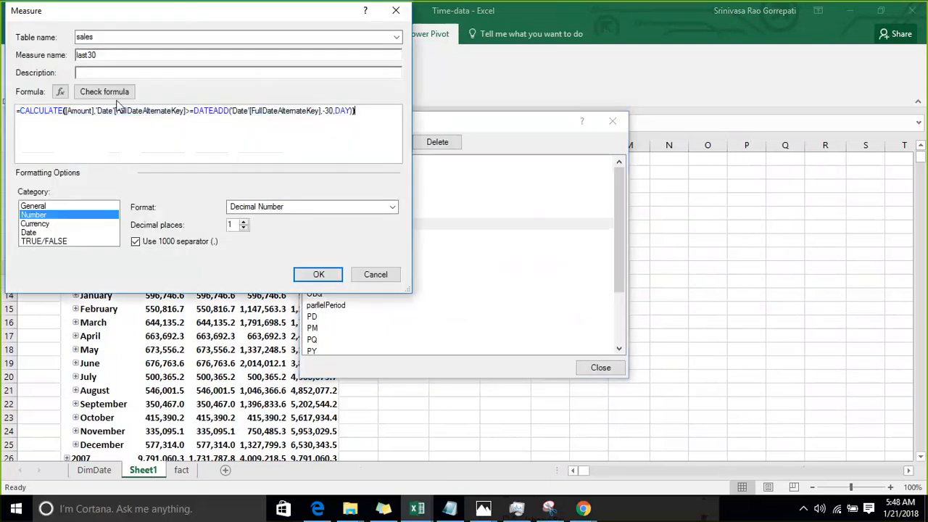
left_click(114, 95)
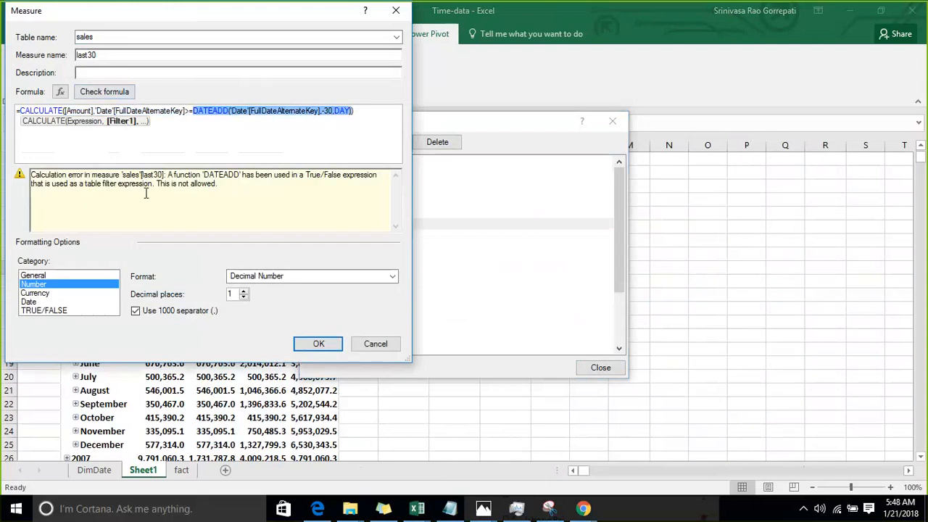
left_click(148, 188)
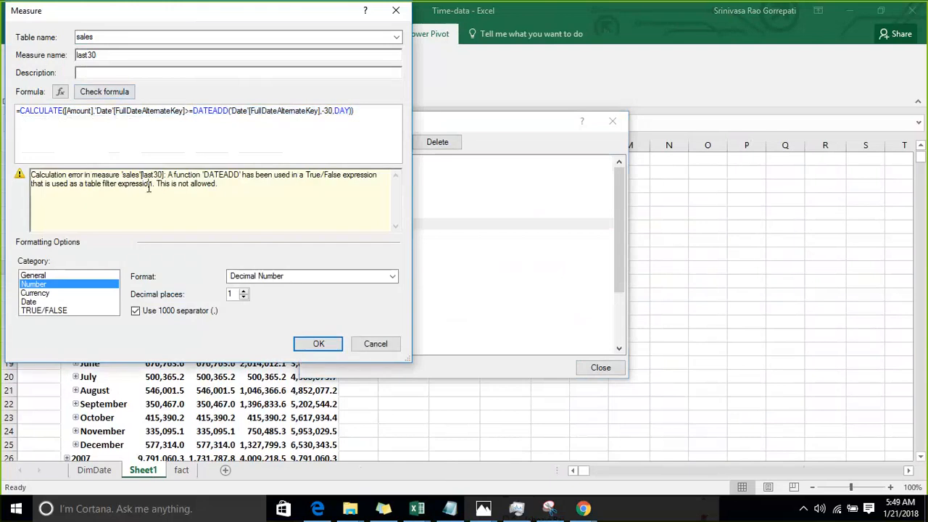
Delete the date filter from the last30 formula, keeping only =CALCULATE([Amount], as its start
left_click(98, 114)
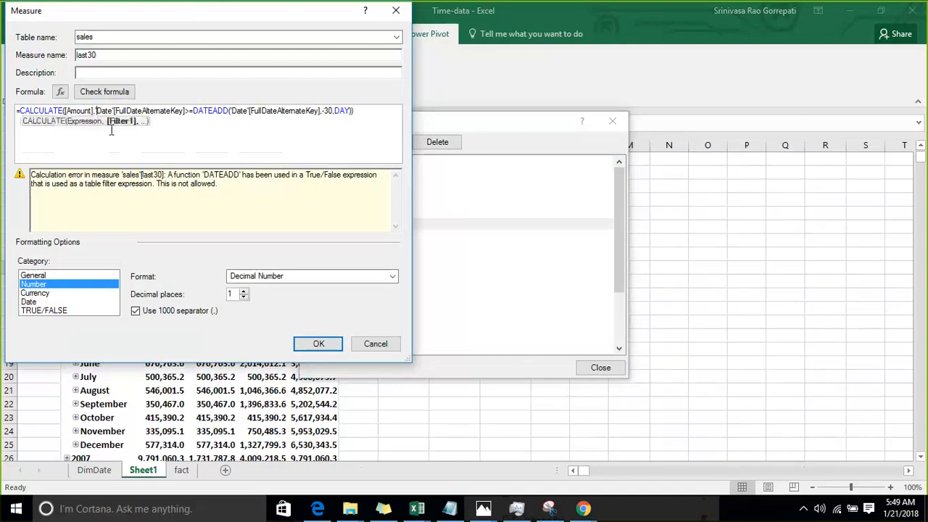
left_click(358, 111)
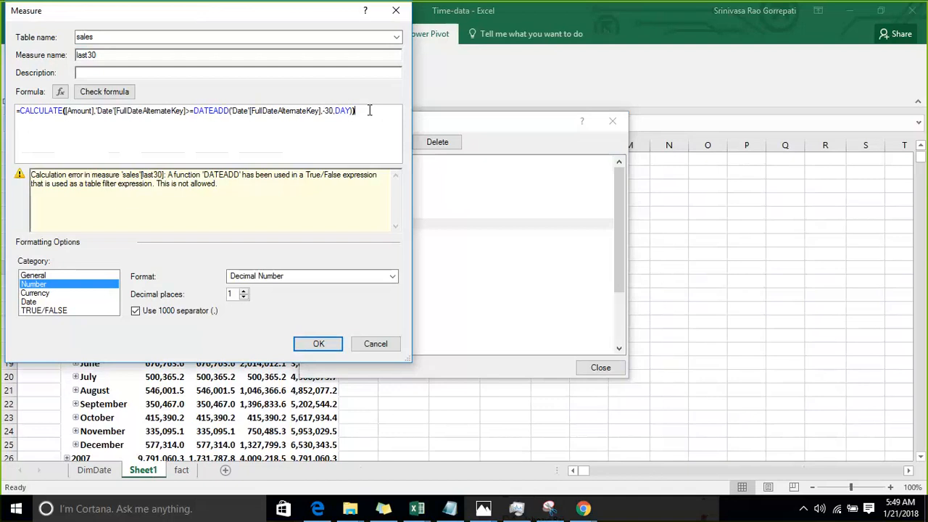
left_click(201, 110)
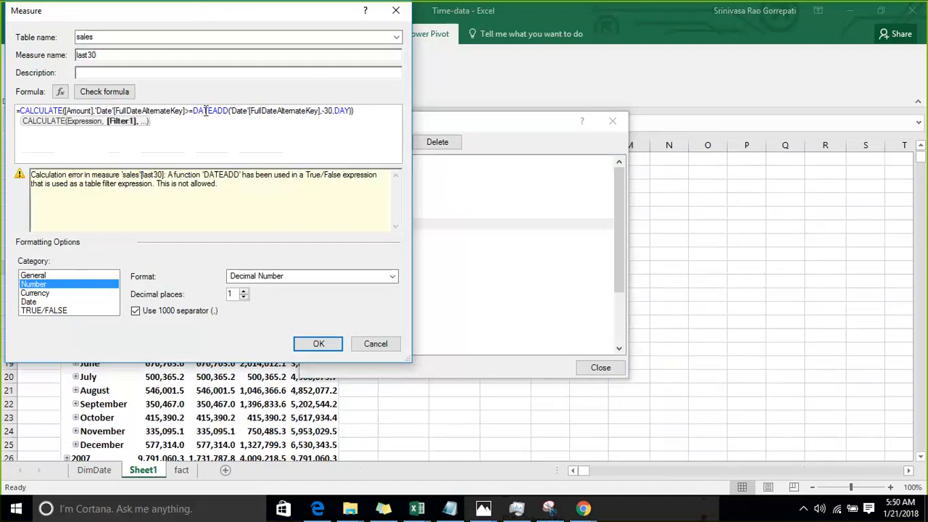
left_click(351, 110)
type(")")
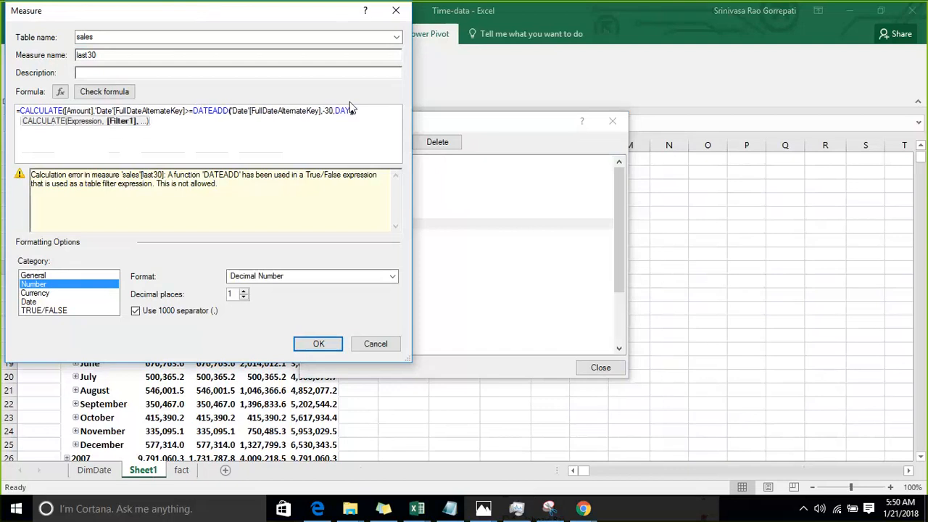
key("BackSpace")
key("BackSpace")
key("BackSpace")
key("BackSpace")
key("BackSpace")
key("BackSpace")
key("BackSpace")
key("BackSpace")
key("BackSpace")
key("BackSpace")
key("BackSpace")
key("BackSpace")
key("BackSpace")
key("BackSpace")
key("BackSpace")
key("BackSpace")
key("BackSpace")
key("BackSpace")
key("BackSpace")
key("BackSpace")
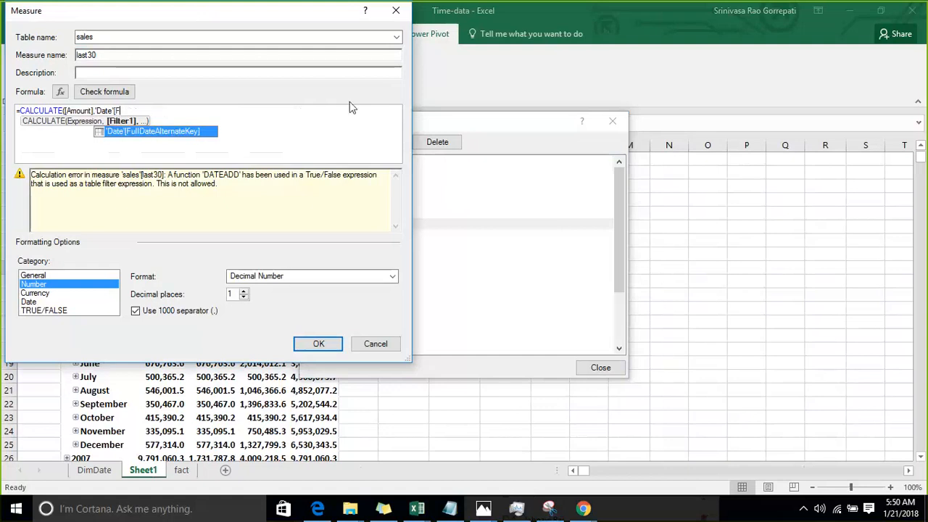
key("BackSpace")
key("BackSpace")
key("BackSpace")
key("BackSpace")
key("BackSpace")
key("BackSpace")
key("BackSpace")
key("BackSpace")
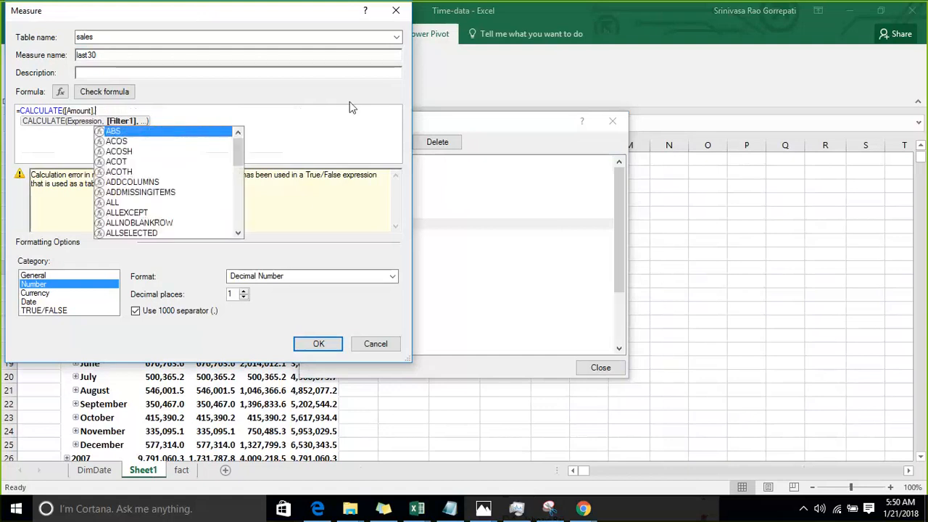
key("BackSpace")
type(",")
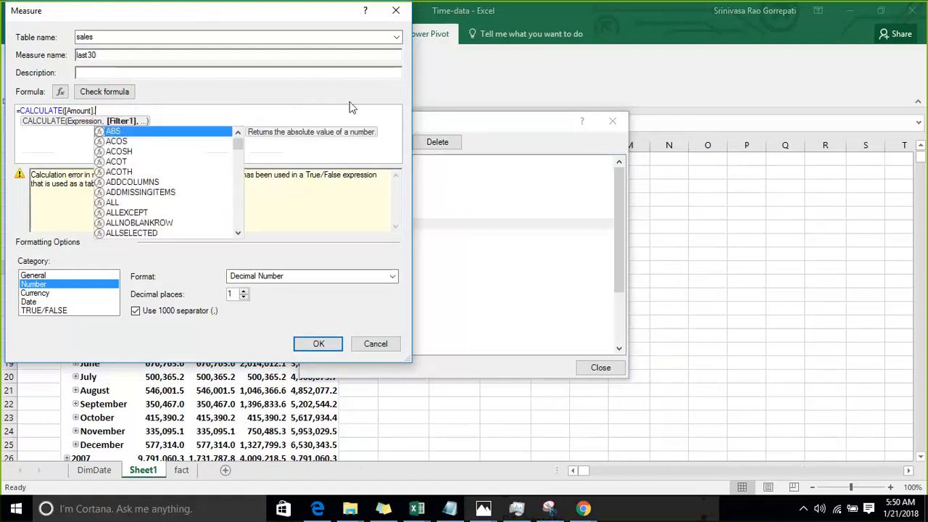
type("ca")
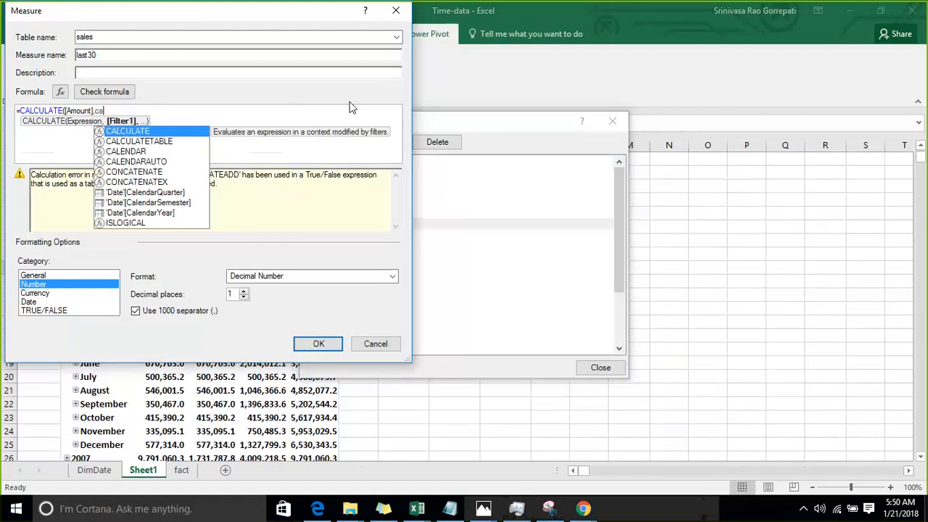
key("BackSpace")
key("BackSpace")
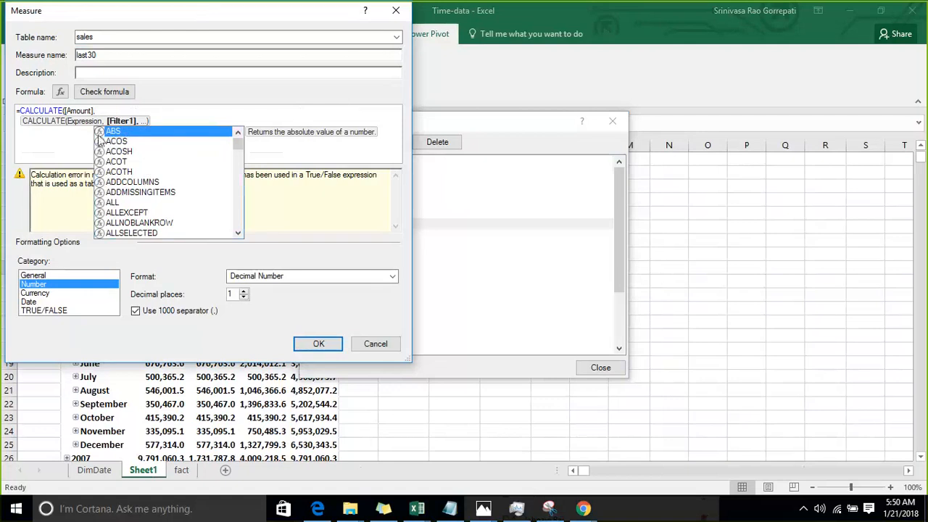
Enter 'Date'[FullDateAlternateKey]>= as the start of the CALCULATE filter
left_click(112, 110)
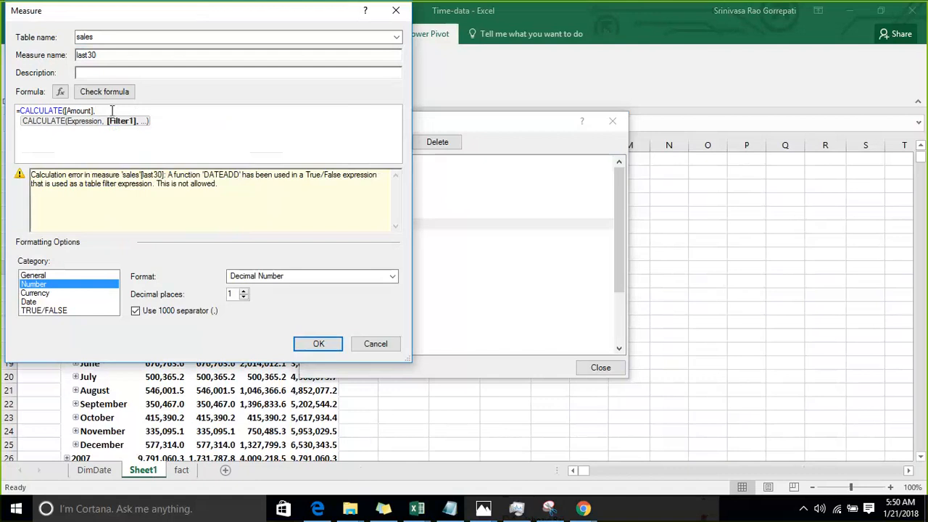
type("fu")
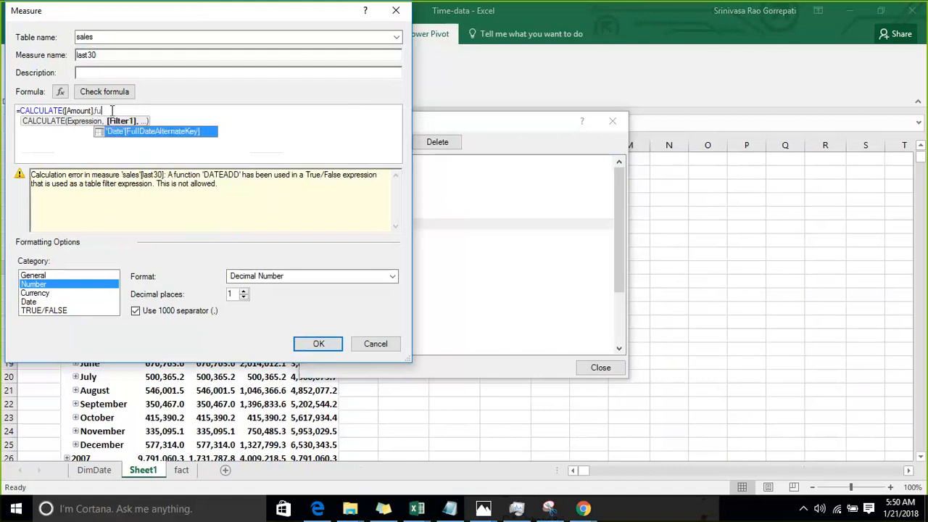
key("Tab")
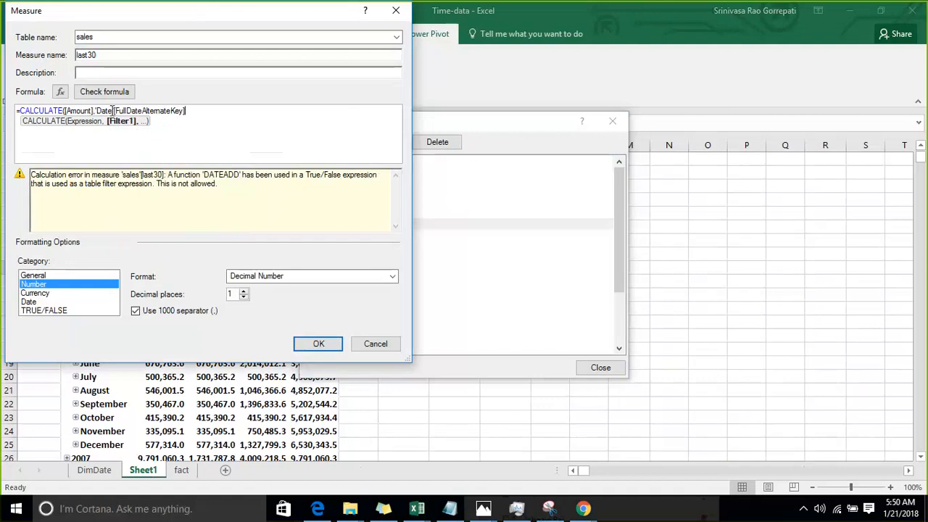
type(")")
key("BackSpace")
type("=")
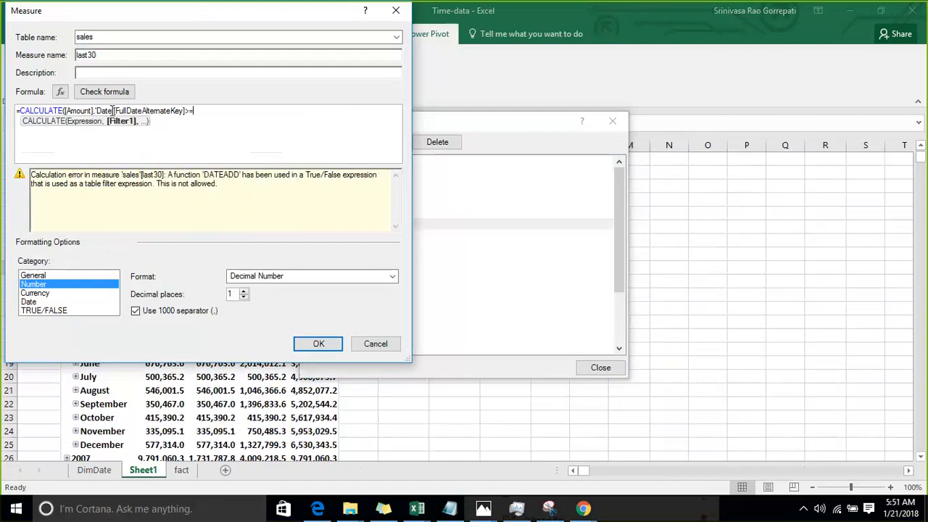
Complete the filter with DATEADD('Date'[FullDateAlternateKey],-30,DAY), close CALCULATE and check the formula
type("dat")
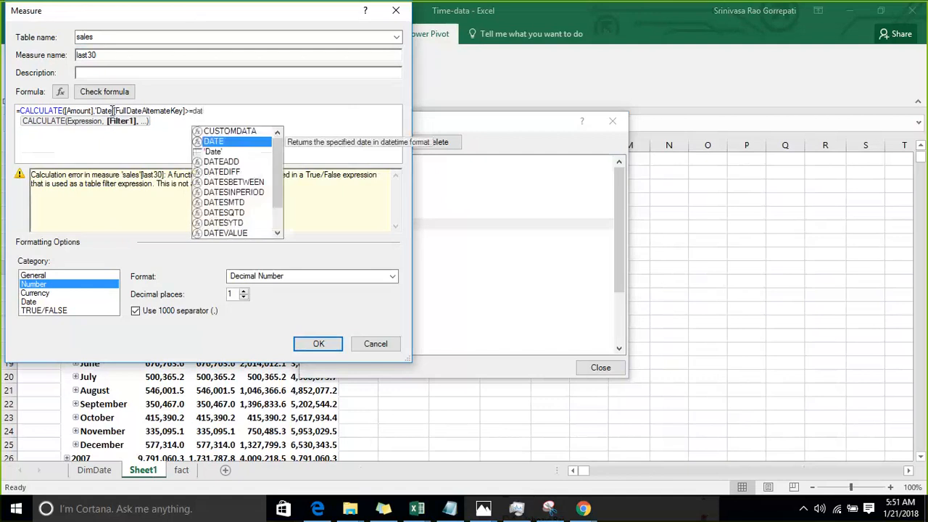
key("Down")
key("Down")
key("Tab")
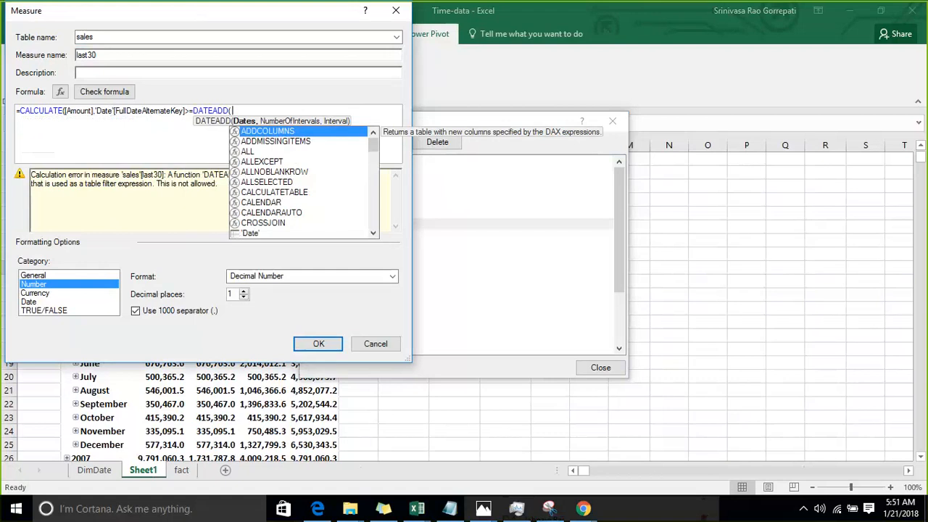
type("ful")
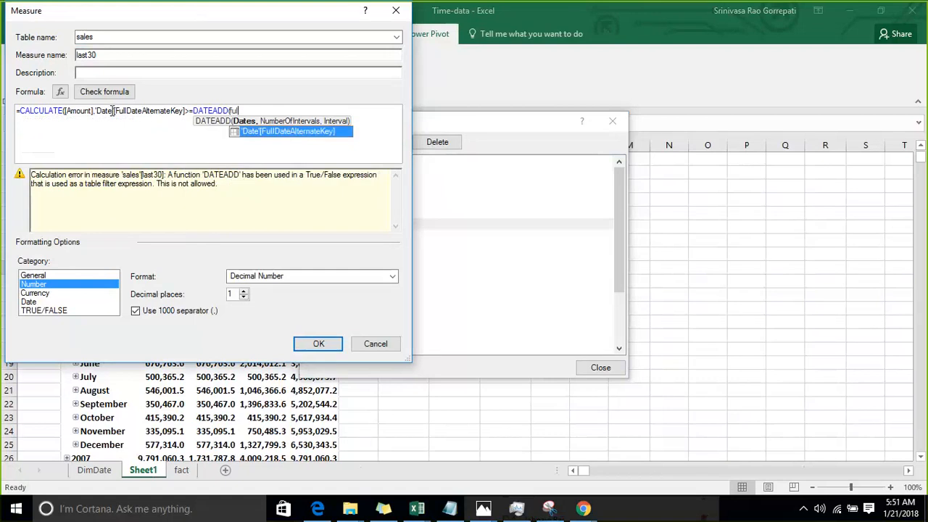
key("Tab")
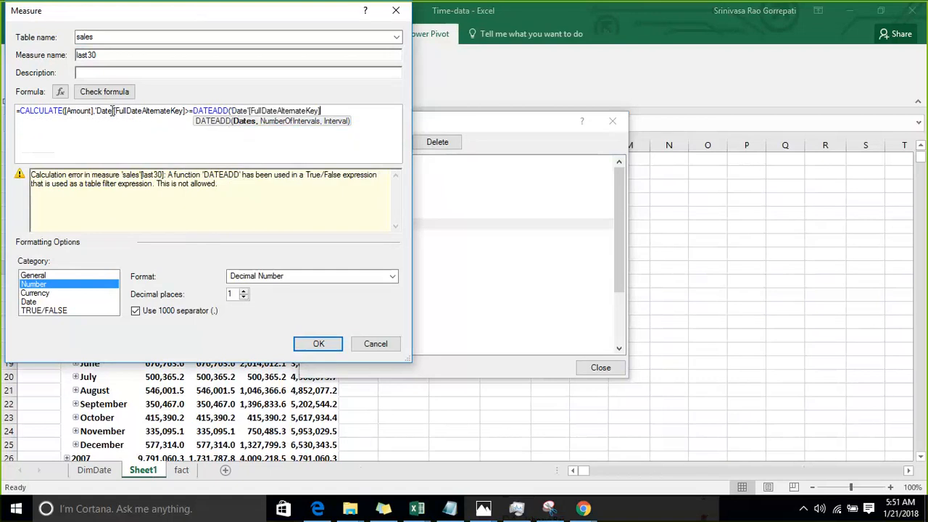
type(",")
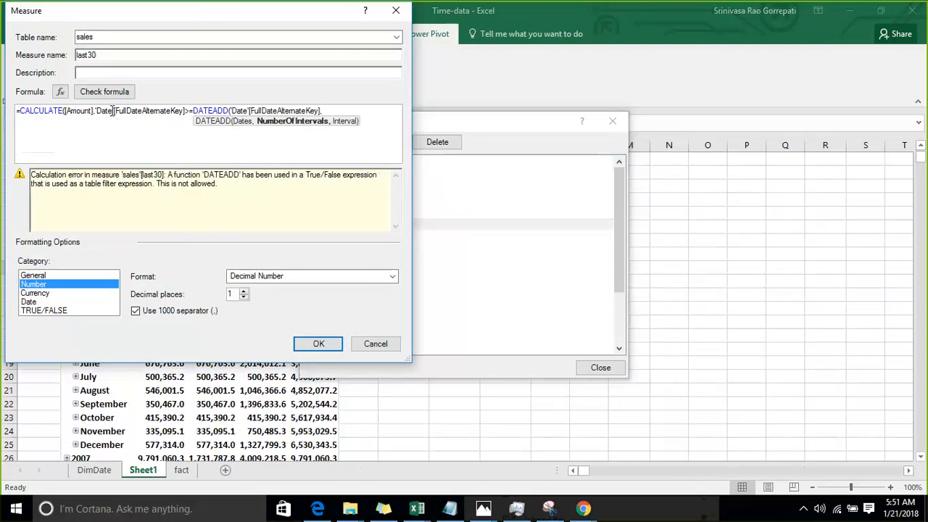
type("-30,day")
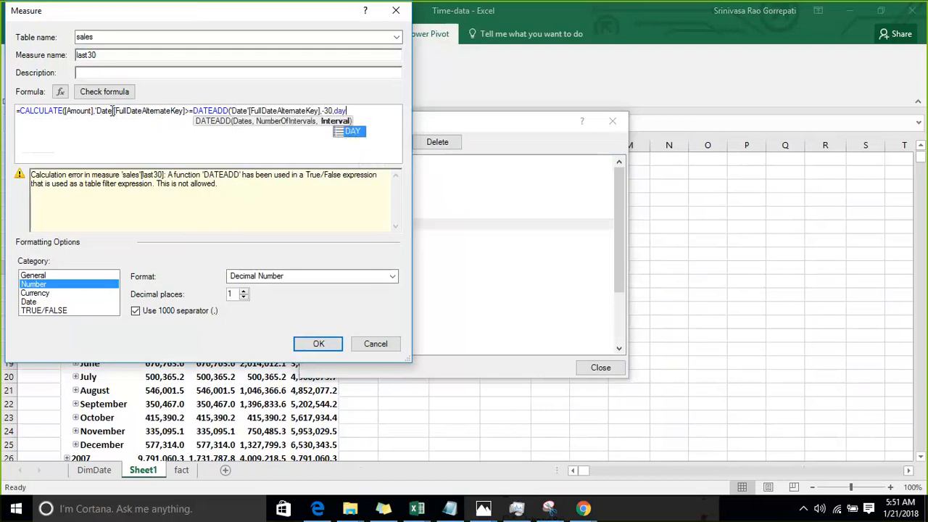
key("Tab")
type(")")
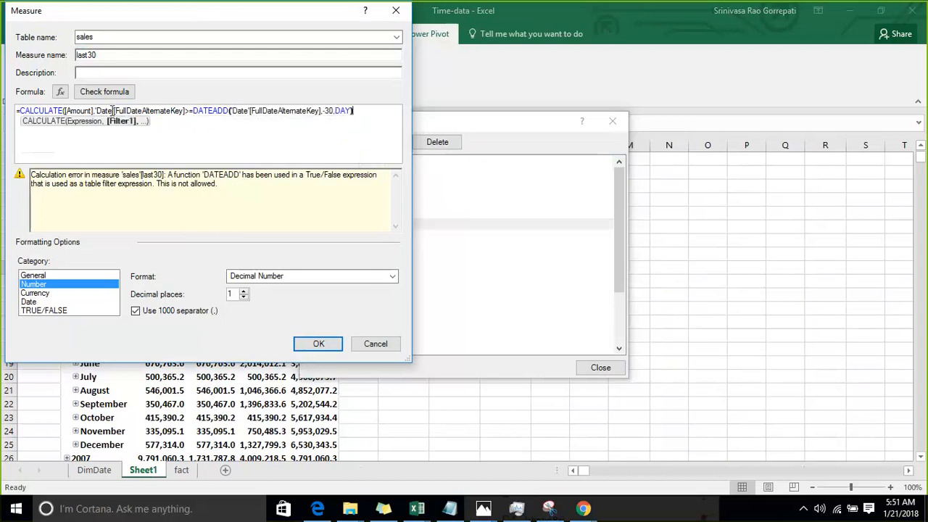
type(")")
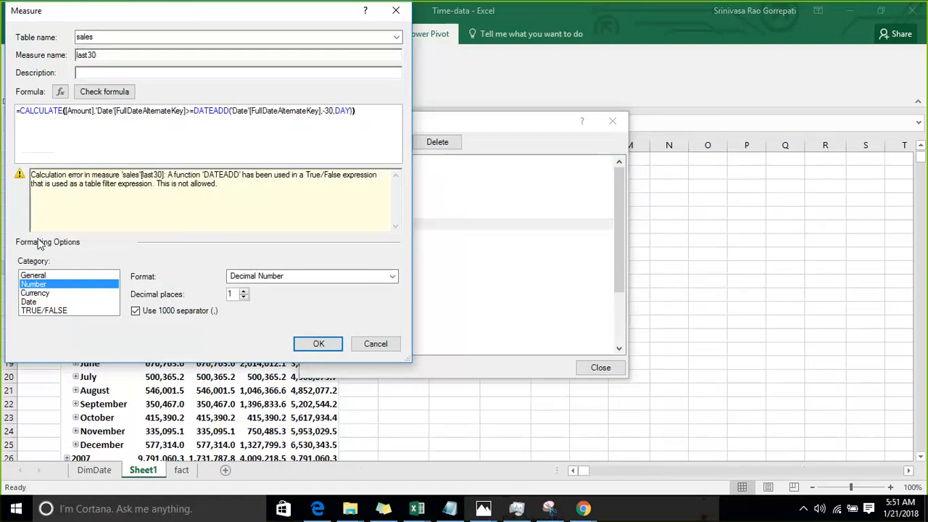
left_click(96, 94)
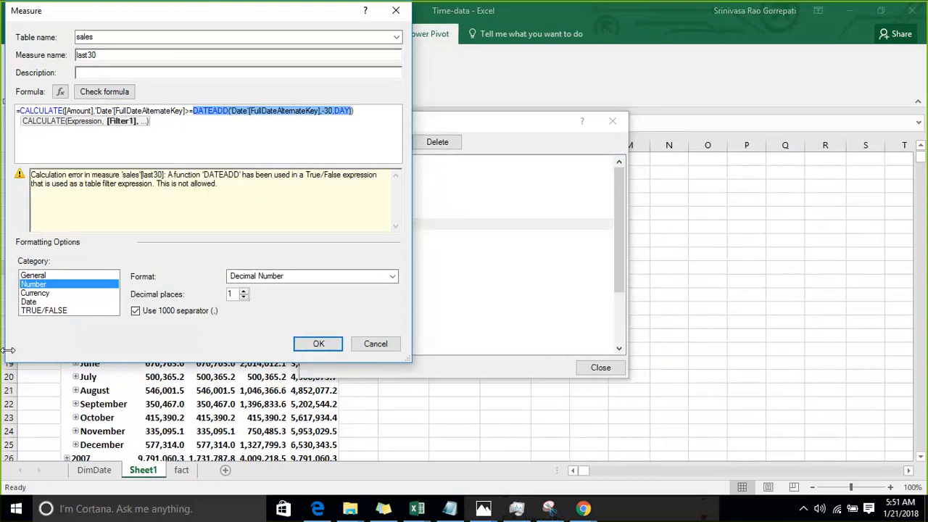
left_click(194, 111)
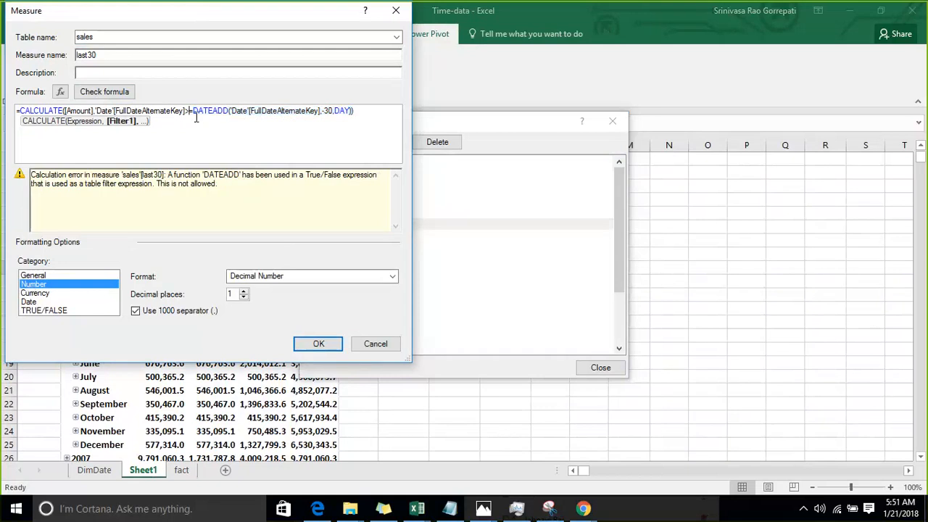
left_click_drag(194, 110, 97, 117)
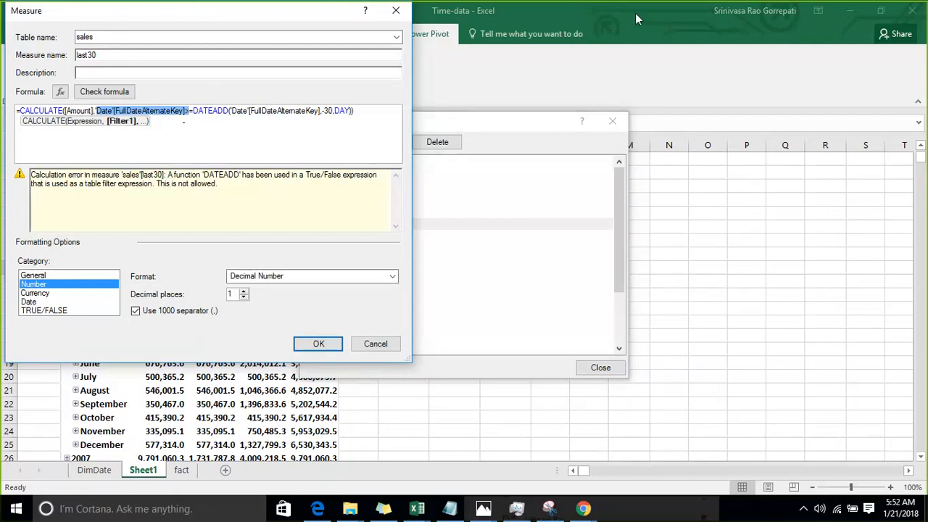
left_click(583, 508)
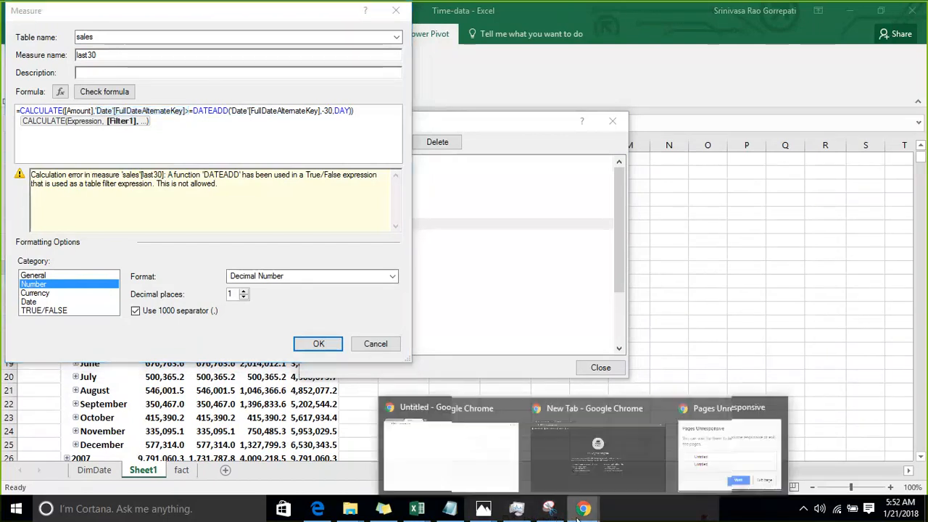
left_click(560, 433)
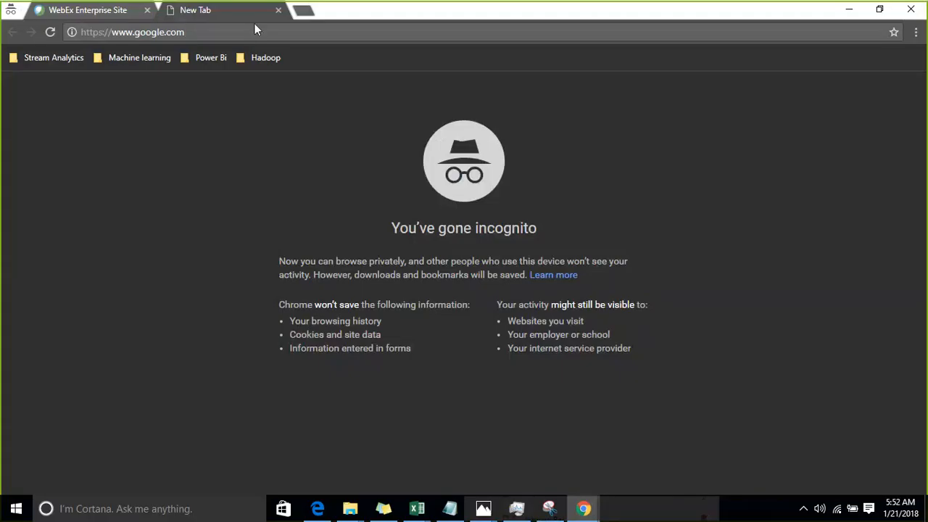
key("Return")
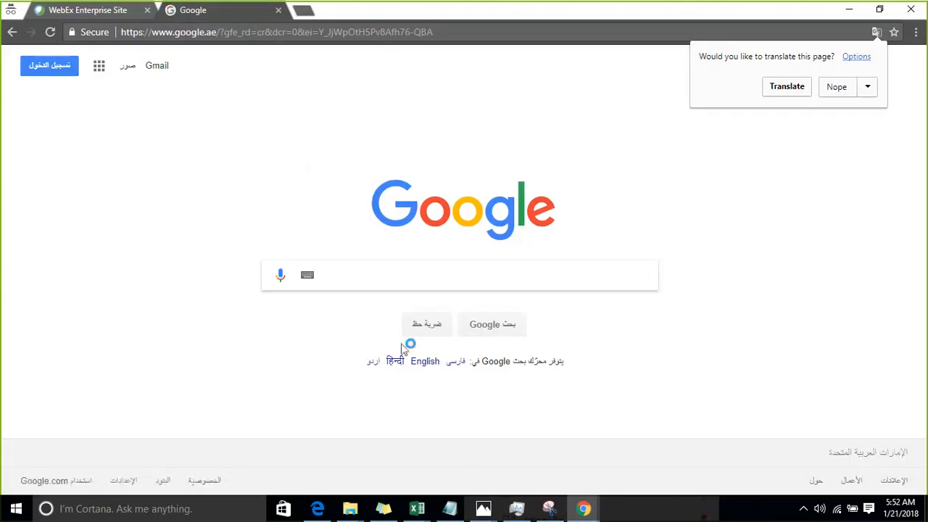
Switch to the regular, non-incognito Chrome window and open App.powerbi.com in its Google page
mouse_move(584, 511)
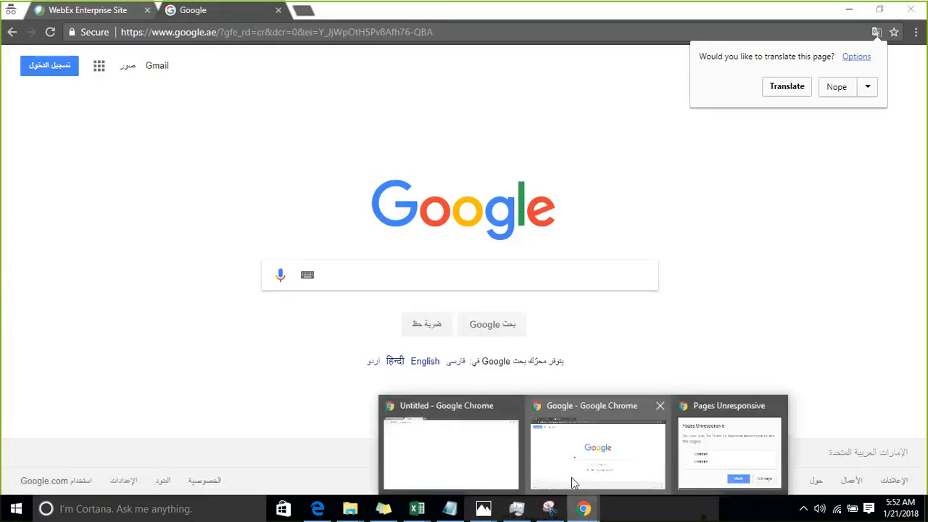
left_click(465, 444)
left_click(201, 37)
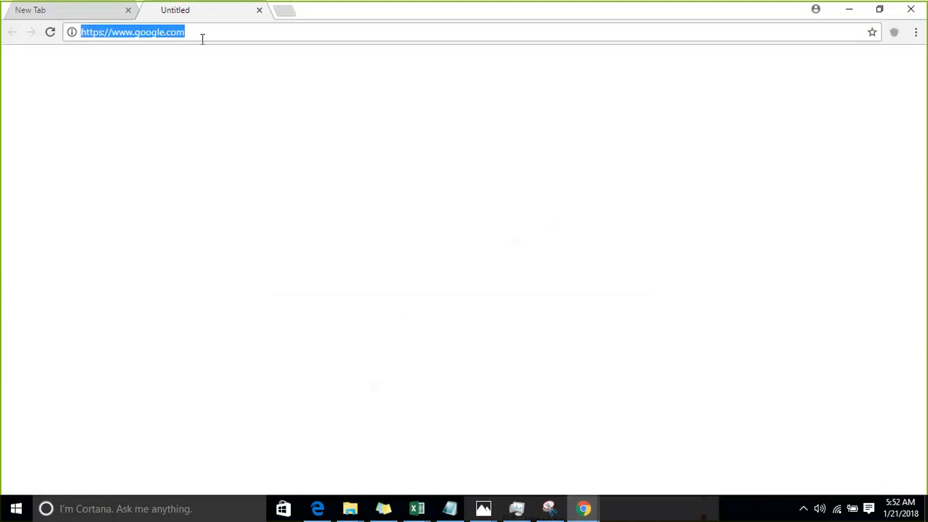
key("Return")
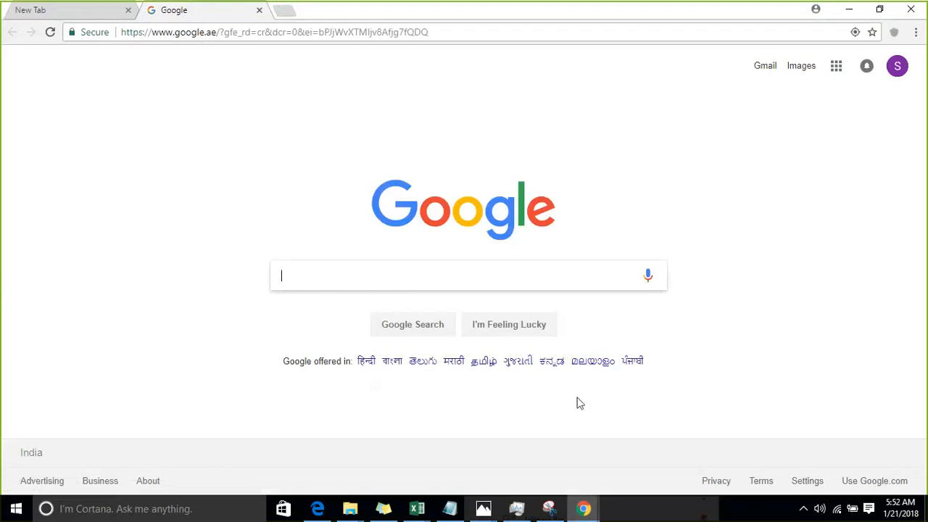
left_click_drag(692, 72, 690, 63)
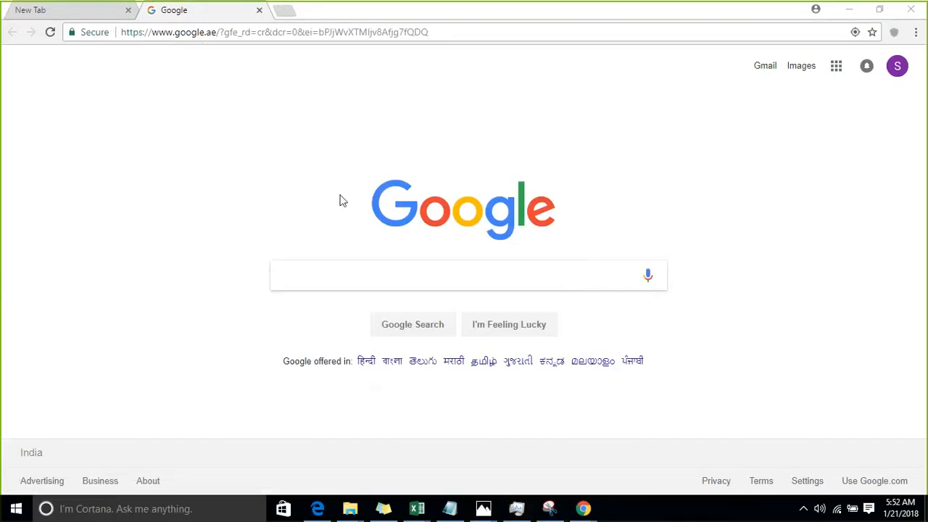
left_click(254, 33)
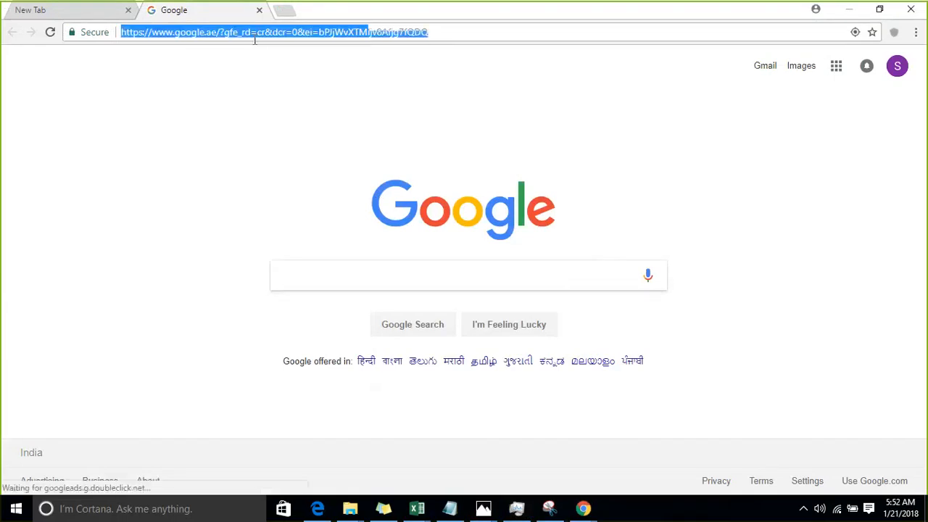
type("App.powerbi.com")
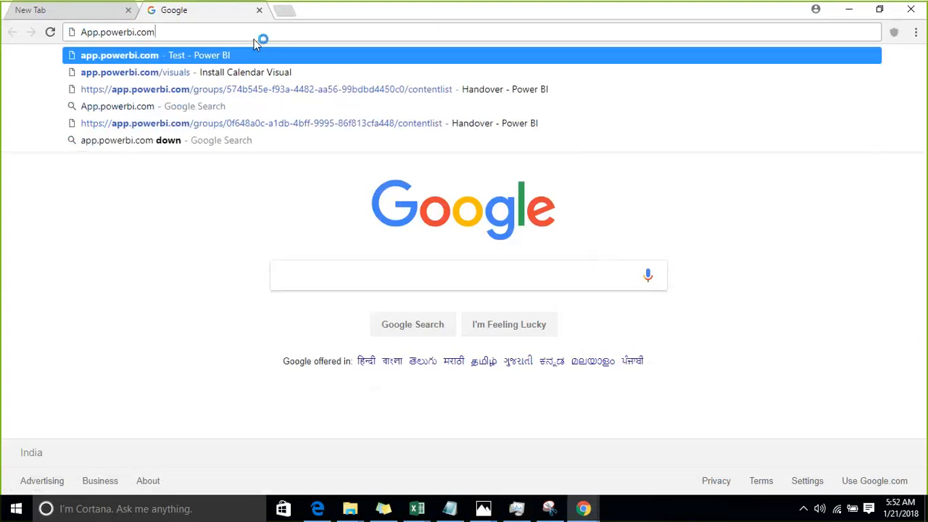
key("Return")
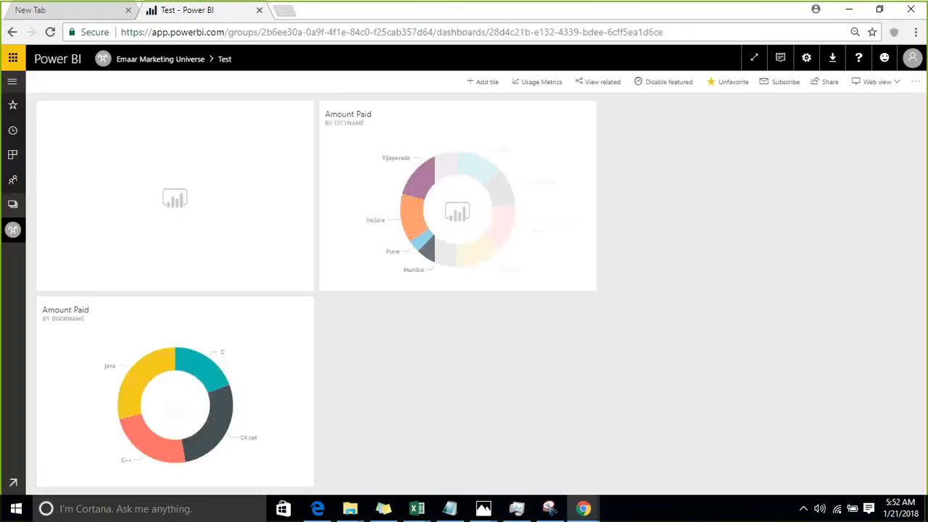
Open the Properties - Ipad workspace in the Power BI service
left_click(13, 206)
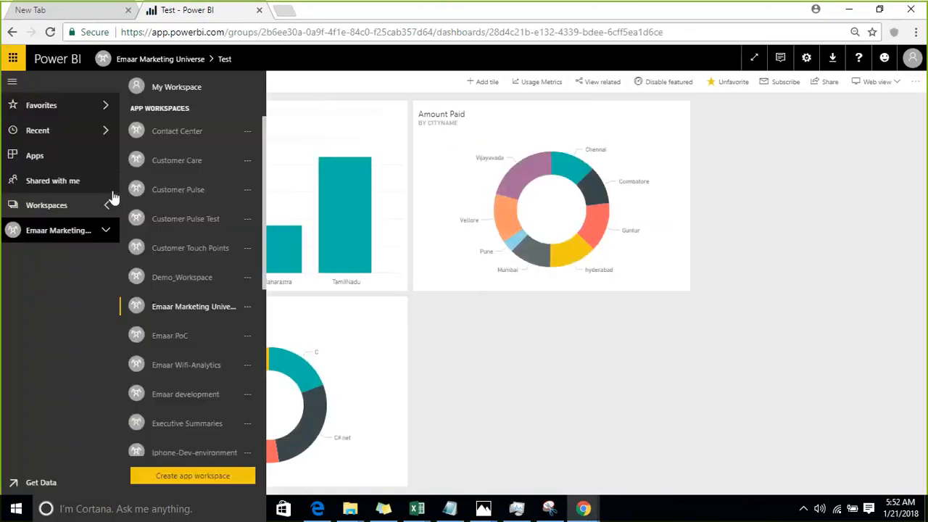
scroll(194, 306, "down", 5)
left_click(195, 212)
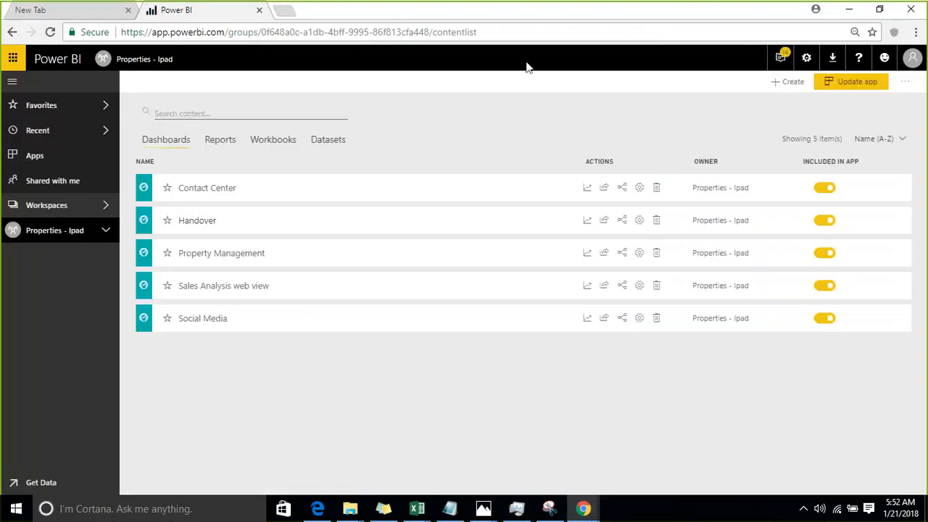
Open the Property Management dashboard, go to the report behind the handovers Last 30 days avg tile and start editing it
left_click(245, 258)
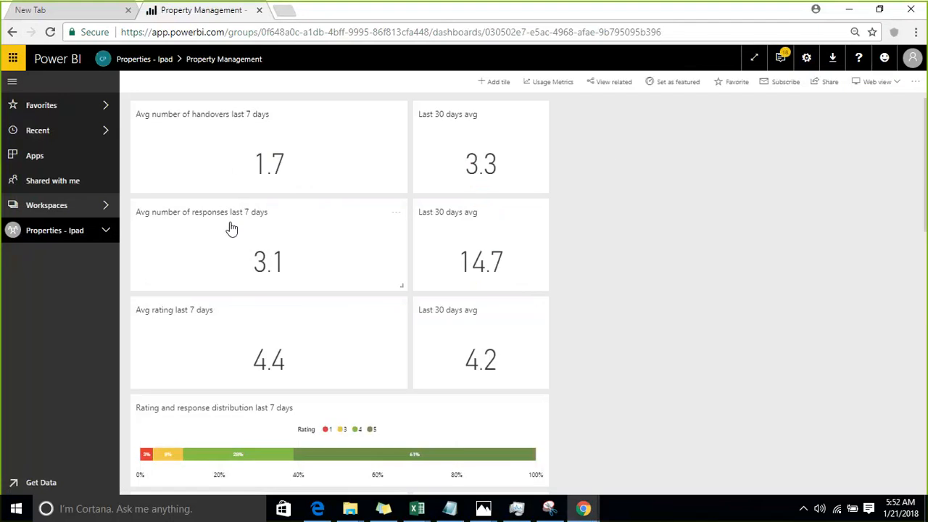
scroll(227, 176, "down", 2)
scroll(227, 176, "up", 2)
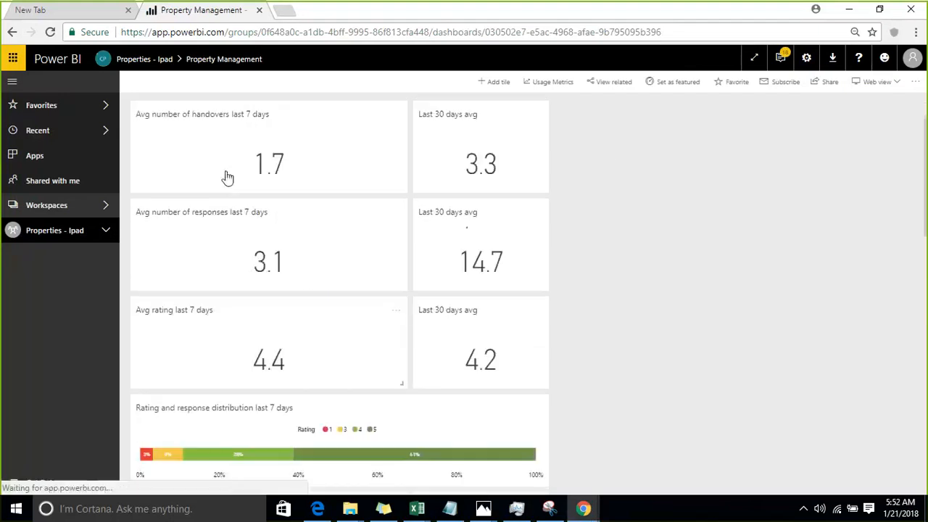
left_click(453, 142)
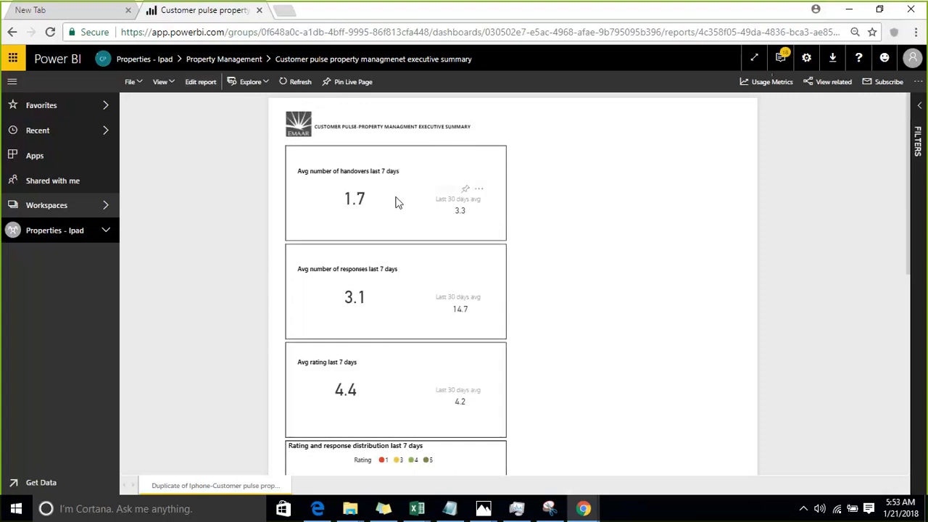
left_click(200, 82)
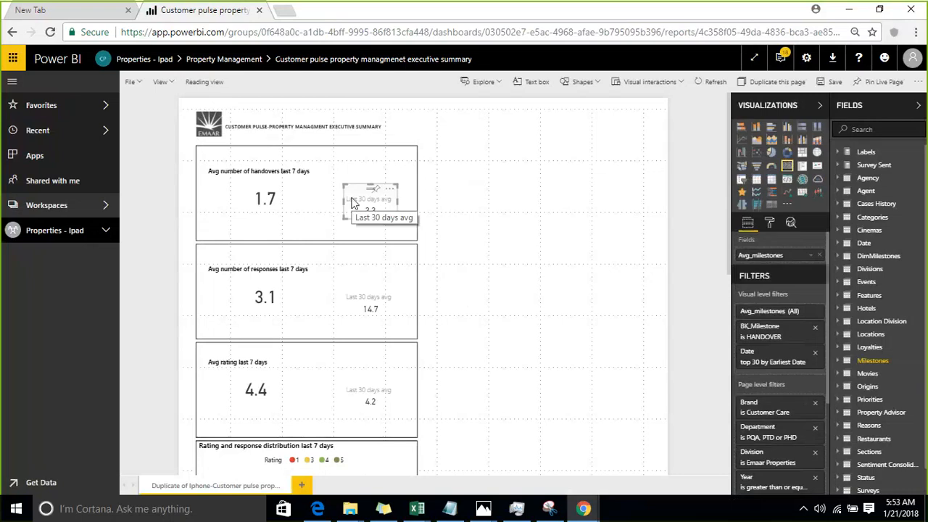
Examine the visual-level Date filters of the Avg number of handovers last 7 days card and its Last 30 days avg card
left_click(290, 203)
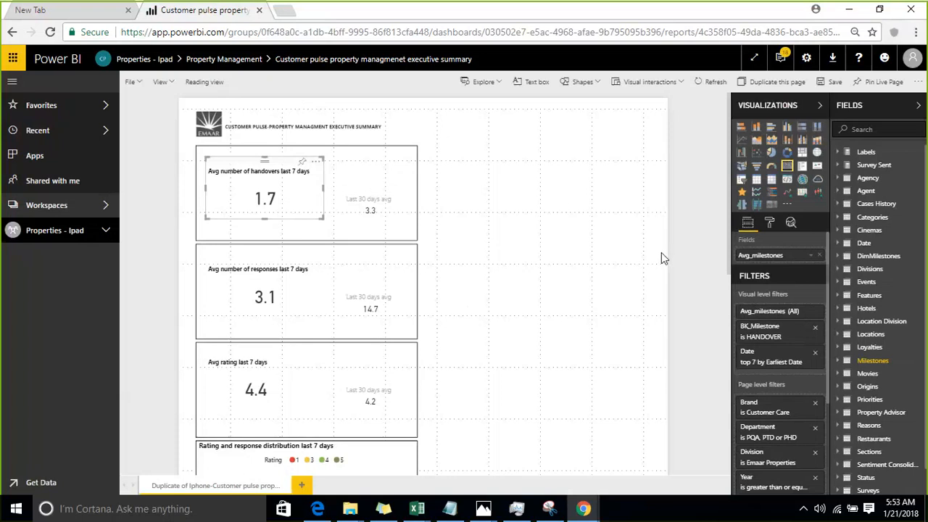
scroll(670, 275, "down", 3)
scroll(797, 344, "down", 3)
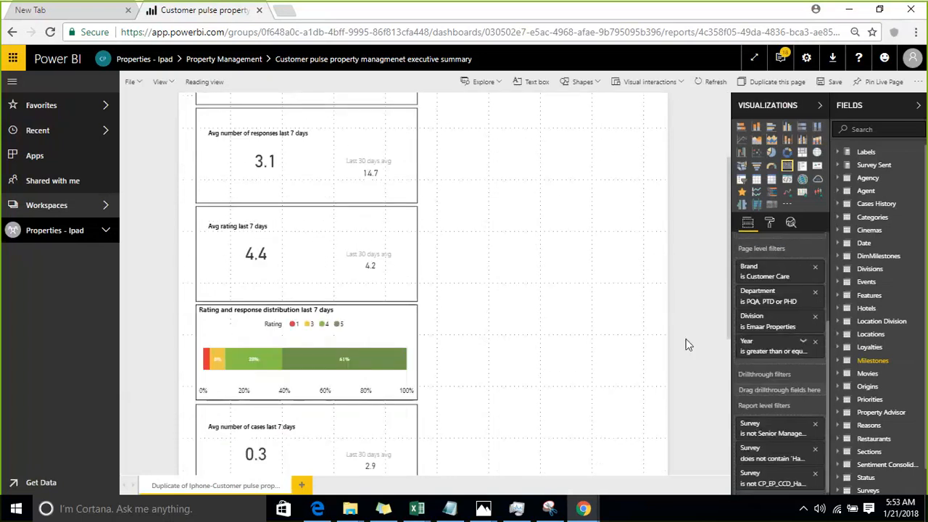
scroll(727, 319, "up", 2)
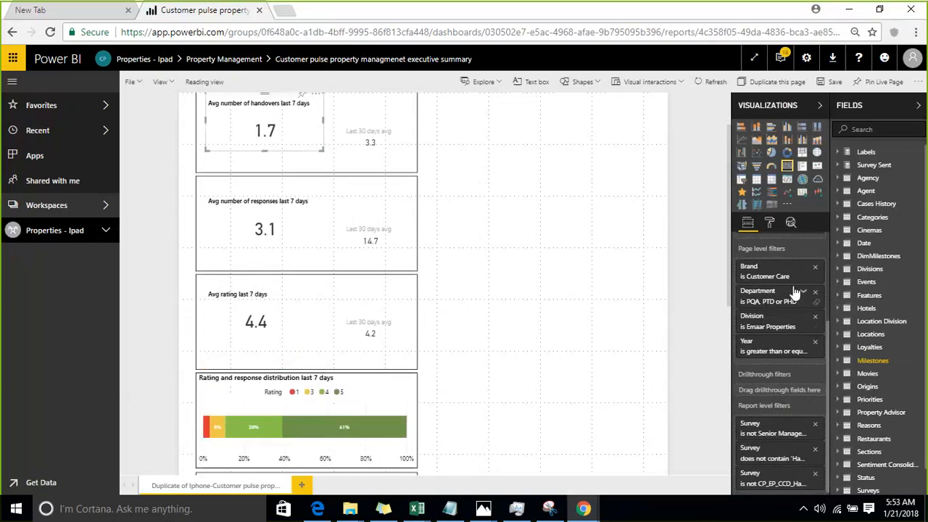
scroll(797, 303, "up", 3)
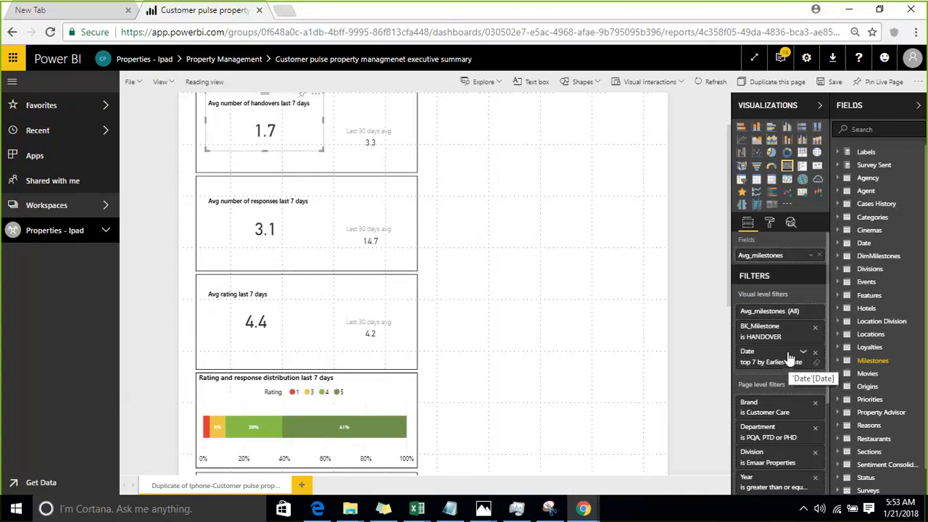
left_click(370, 141)
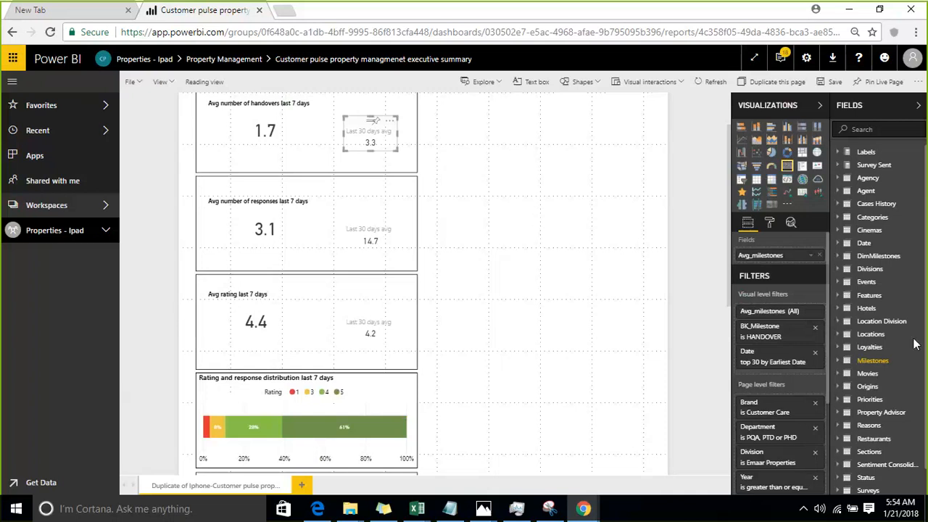
left_click_drag(912, 339, 566, 182)
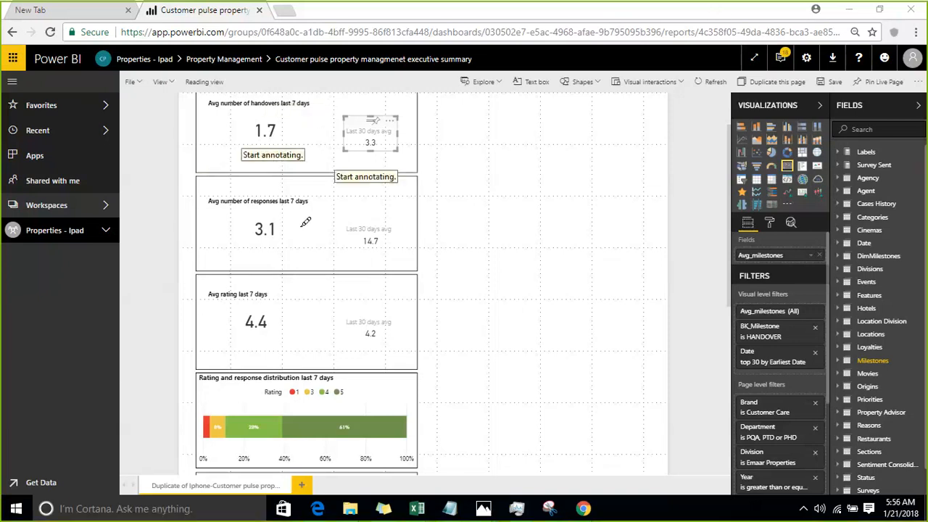
mouse_move(243, 189)
left_mouse_down()
mouse_move(300, 210)
mouse_move(311, 190)
mouse_move(398, 188)
left_mouse_up()
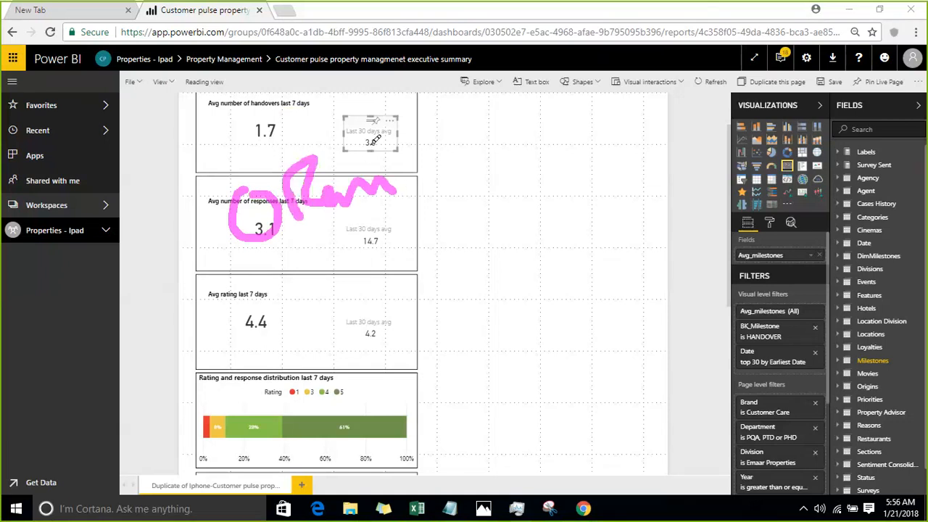
left_click_drag(352, 136, 414, 108)
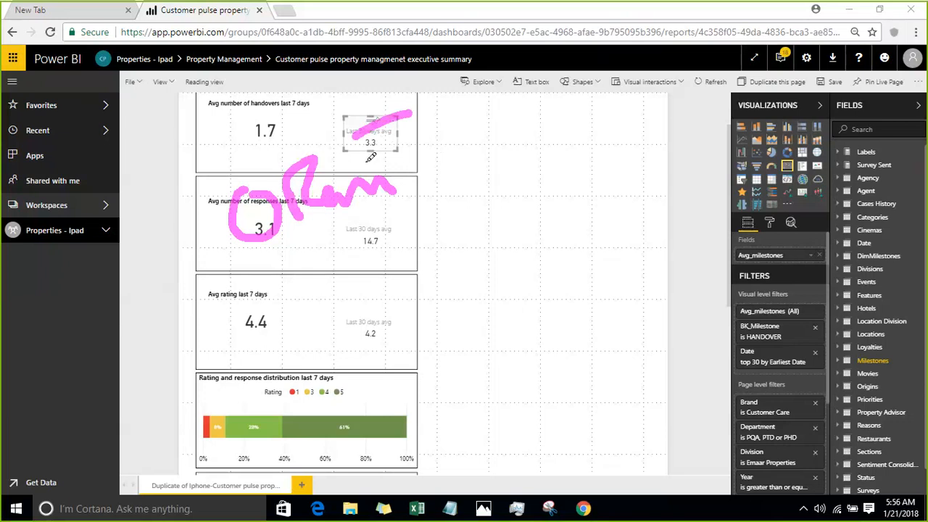
left_click_drag(382, 131, 411, 167)
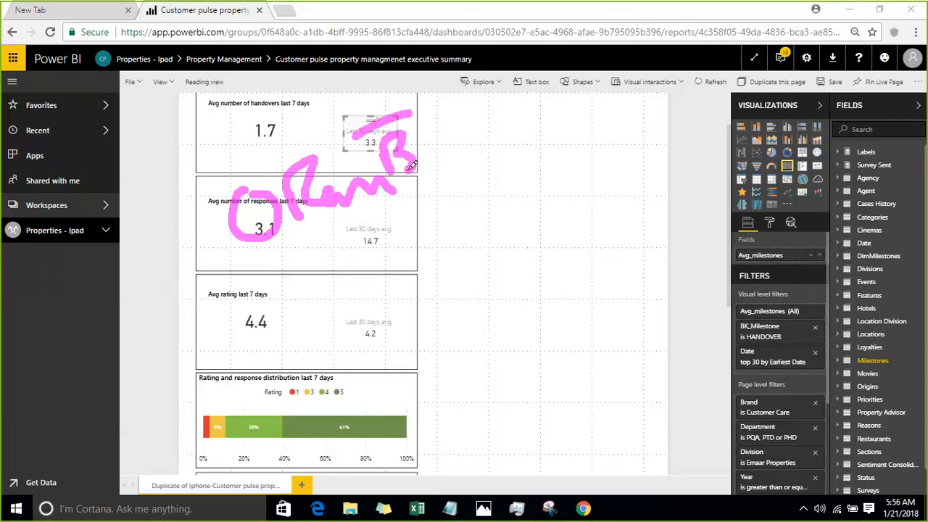
mouse_move(412, 114)
left_mouse_down()
mouse_move(420, 130)
mouse_move(449, 139)
mouse_move(543, 108)
left_mouse_up()
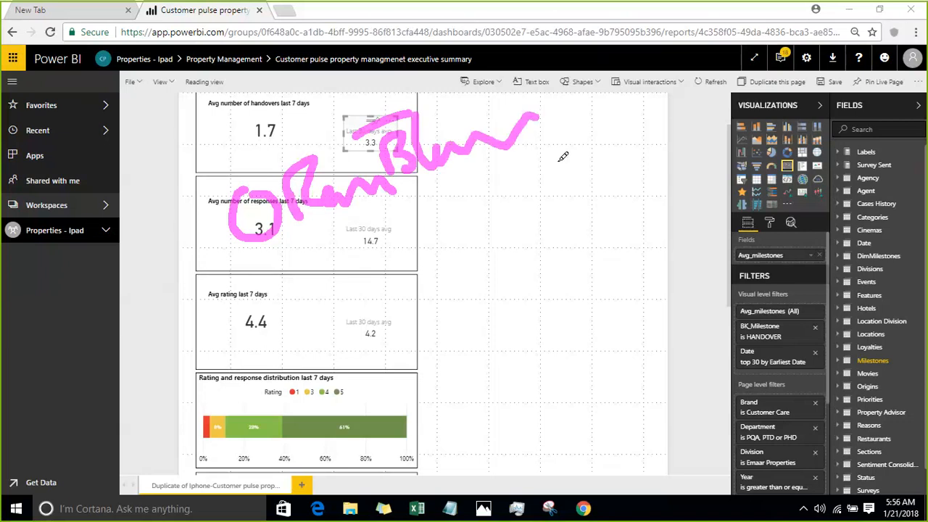
left_click(276, 272)
mouse_move(158, 284)
left_mouse_down()
mouse_move(215, 250)
mouse_move(213, 285)
left_mouse_up()
mouse_move(161, 344)
left_mouse_down()
mouse_move(248, 325)
mouse_move(241, 343)
left_mouse_up()
left_click_drag(278, 272, 270, 319)
mouse_move(269, 294)
left_mouse_down()
mouse_move(312, 262)
mouse_move(286, 301)
mouse_move(333, 261)
mouse_move(374, 276)
left_mouse_up()
mouse_move(379, 262)
left_mouse_down()
mouse_move(423, 242)
mouse_move(434, 212)
mouse_move(482, 204)
left_mouse_up()
left_click(386, 242)
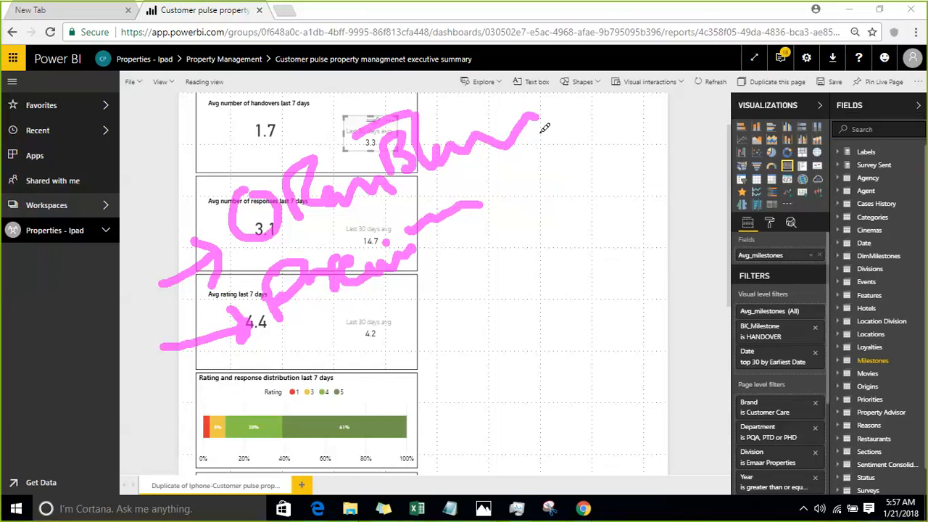
mouse_move(530, 136)
left_mouse_down()
mouse_move(605, 107)
mouse_move(599, 124)
left_mouse_up()
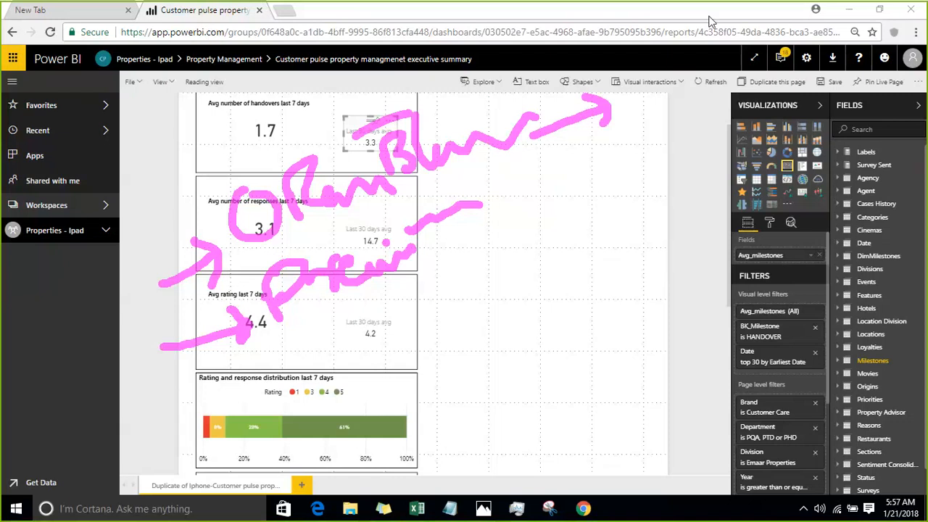
key("Escape")
Switch back to the Time-data workbook in Excel
mouse_move(413, 511)
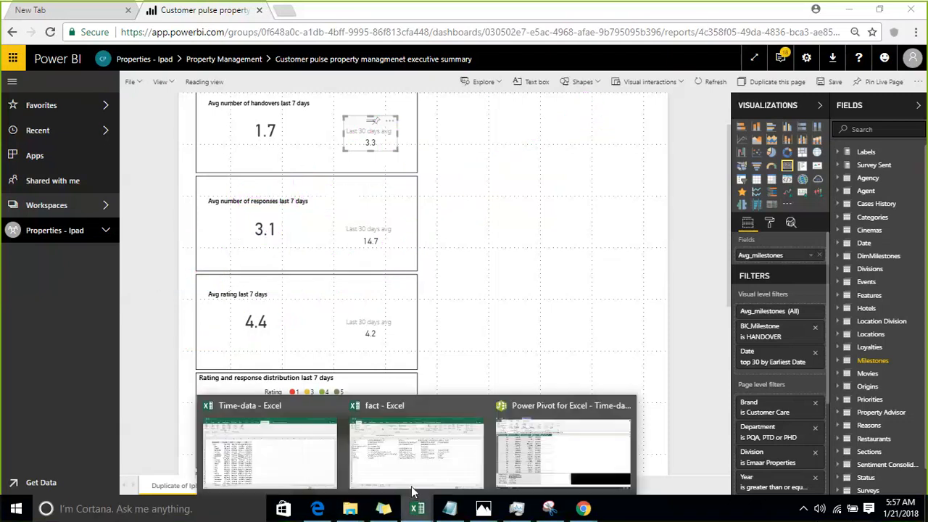
left_click(307, 458)
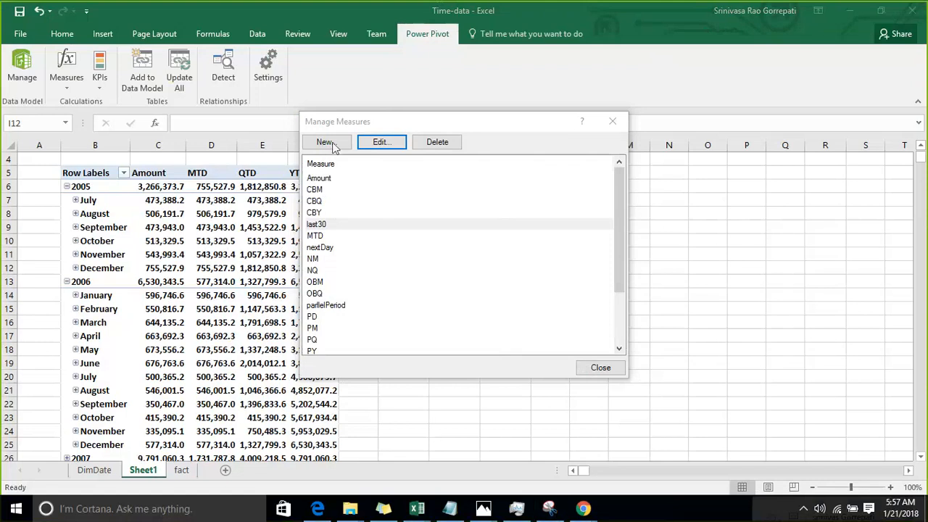
View the sales table and its calculation area in the Power Pivot window, and return to the Time-data workbook
mouse_move(419, 511)
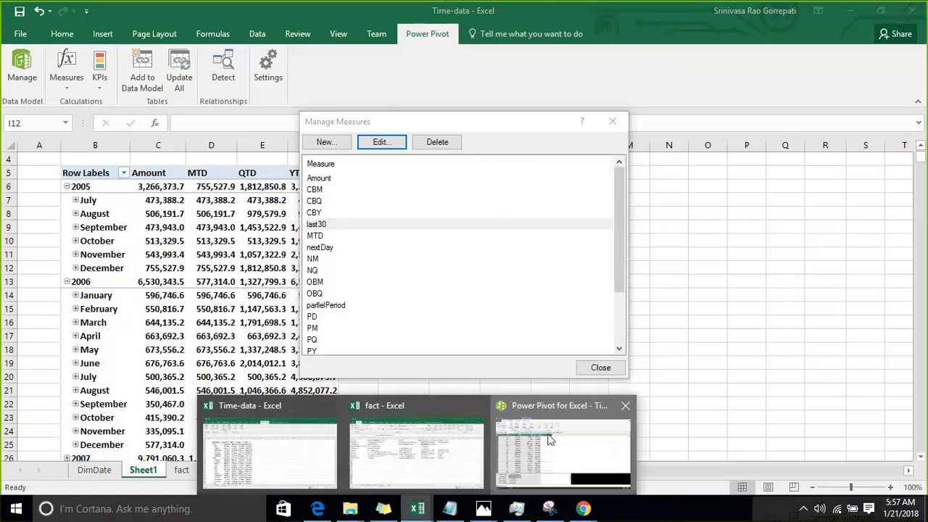
left_click(549, 439)
left_click(230, 417)
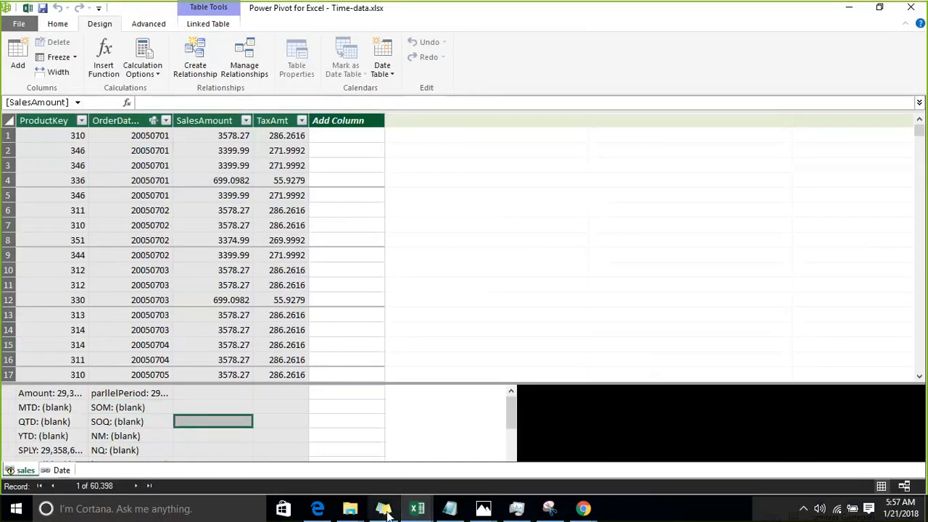
mouse_move(418, 508)
left_click(248, 465)
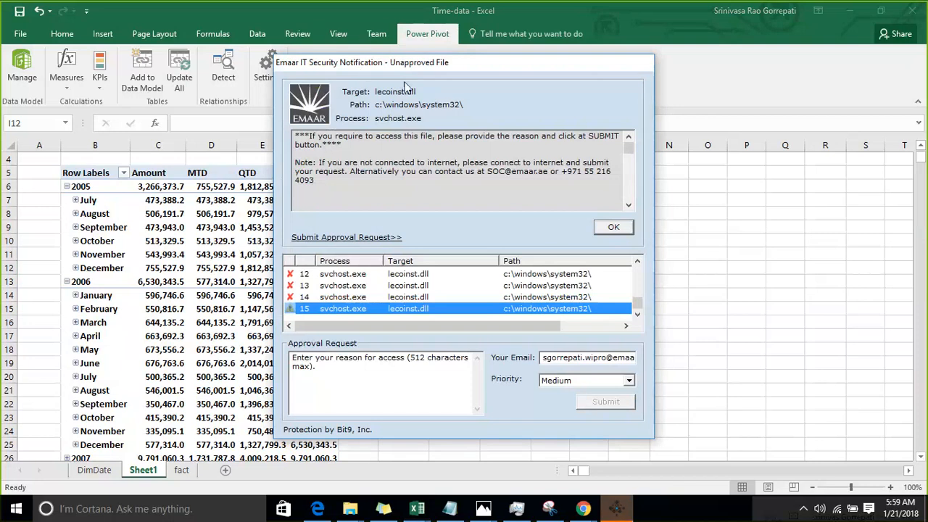
Dismiss the Emaar IT security notification and bring the Time-data workbook back to the front
left_click(614, 228)
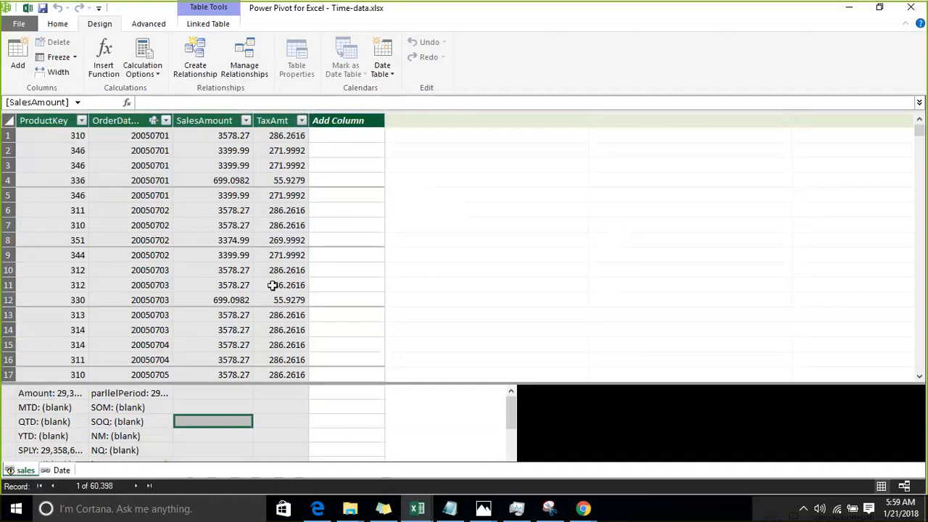
left_click(417, 509)
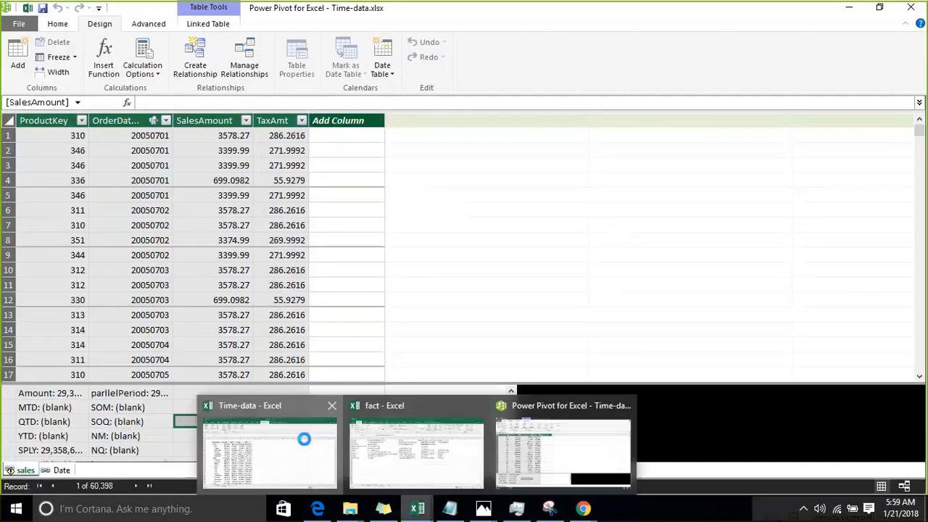
left_click(304, 439)
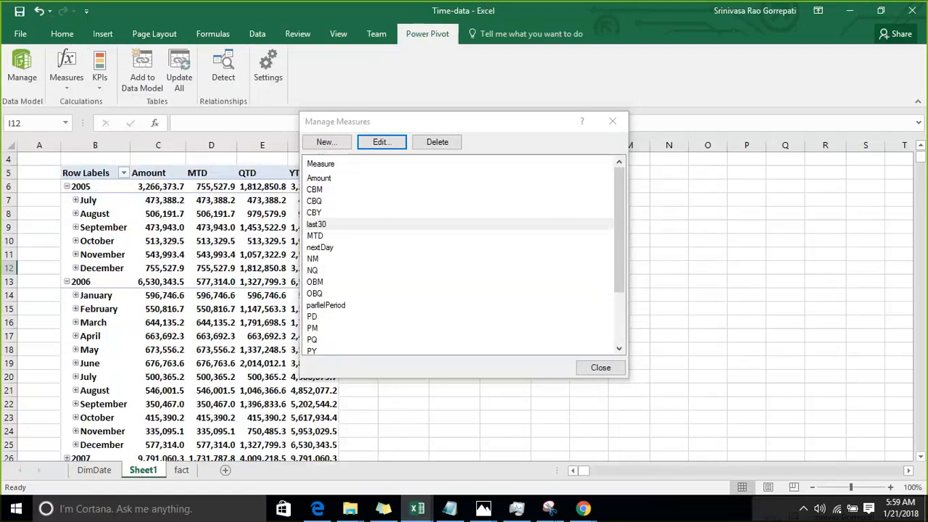
Switch to the Power Pivot window, look through the measures in the sales table's calculation area, and save the Time-data workbook
left_click(418, 511)
left_click(530, 449)
left_click(176, 379)
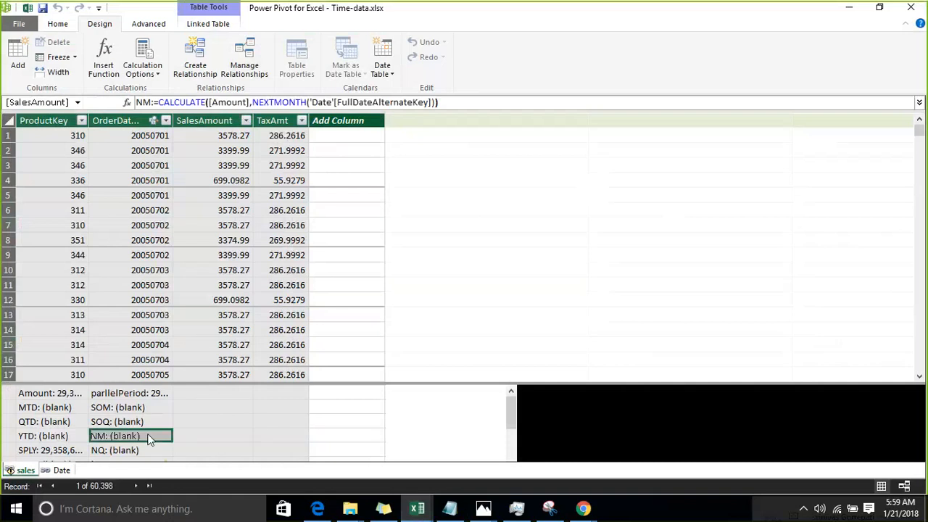
scroll(148, 431, "down", 5)
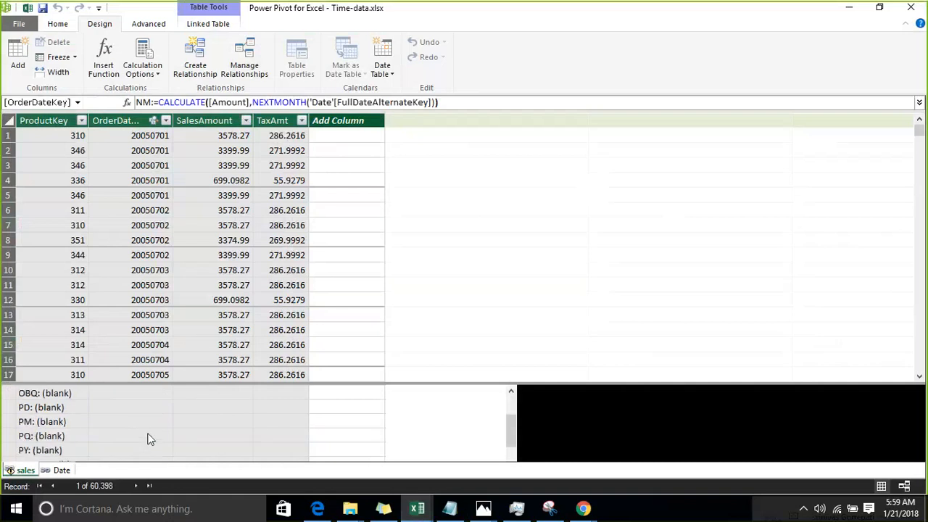
left_click(42, 8)
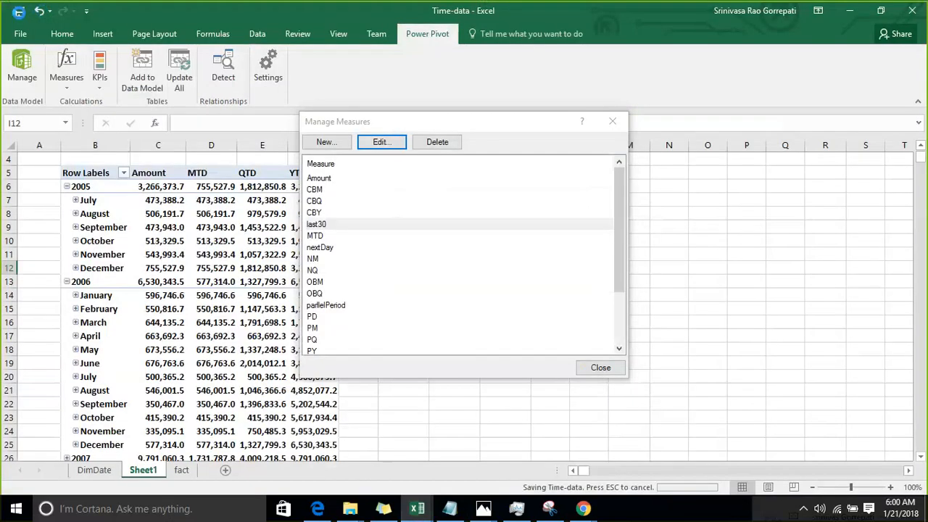